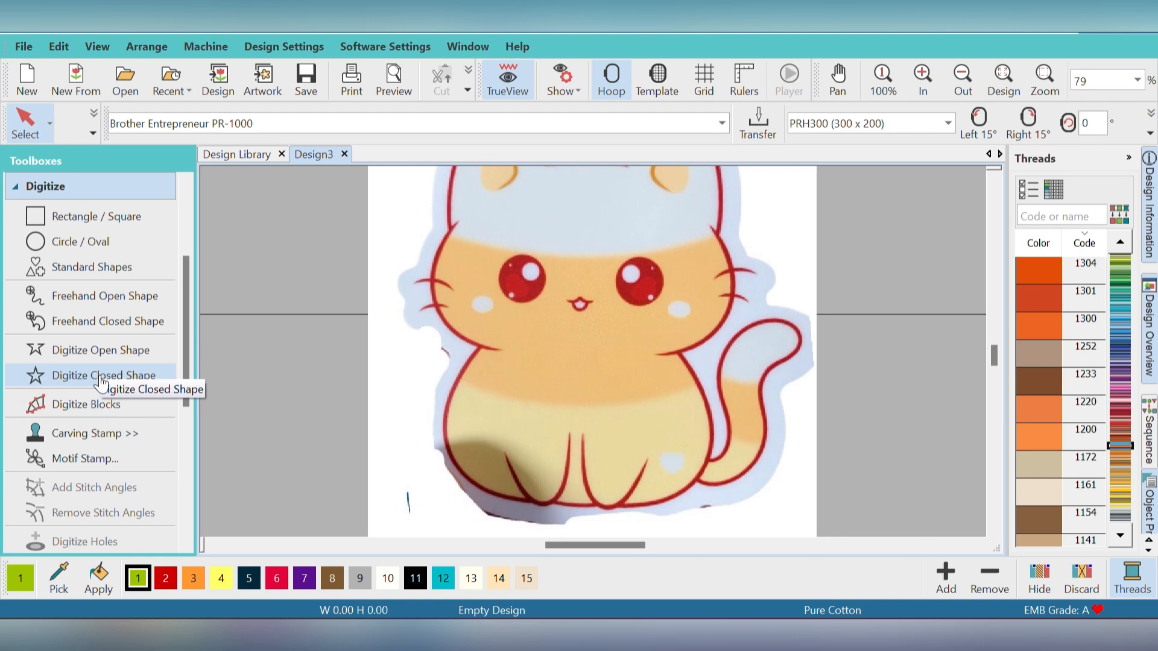
Start digitizing an open shape with a Satin outline and set its width to 0.050 in.
{"action": "left_click", "coordinate": [101, 362]}
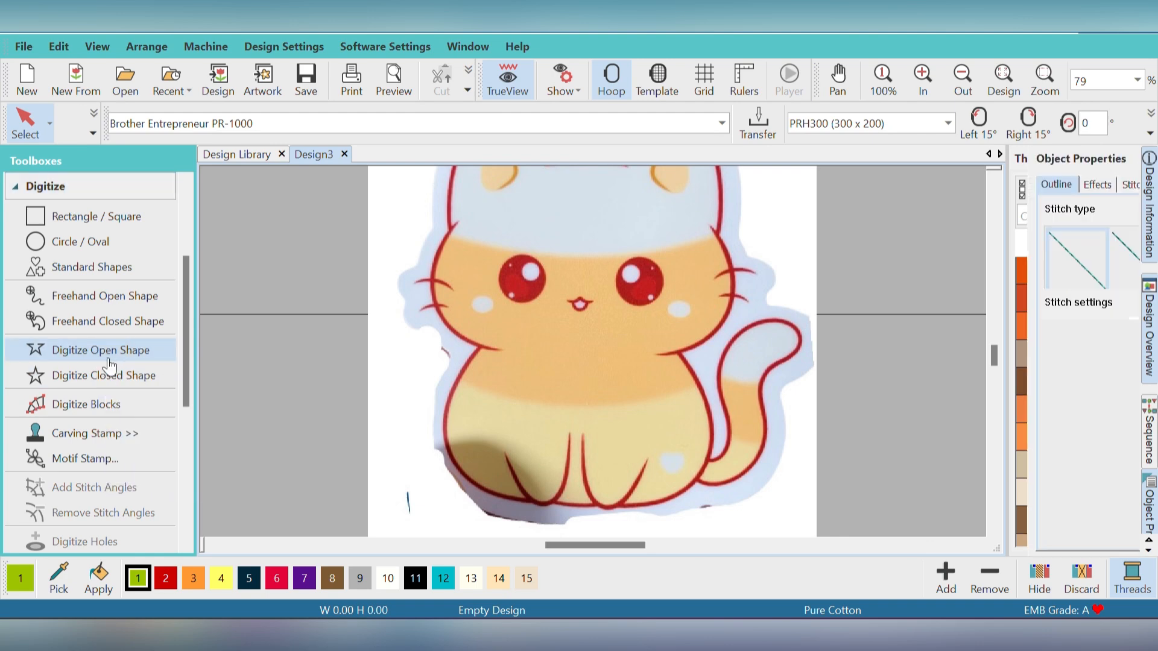
{"action": "left_click", "coordinate": [835, 465]}
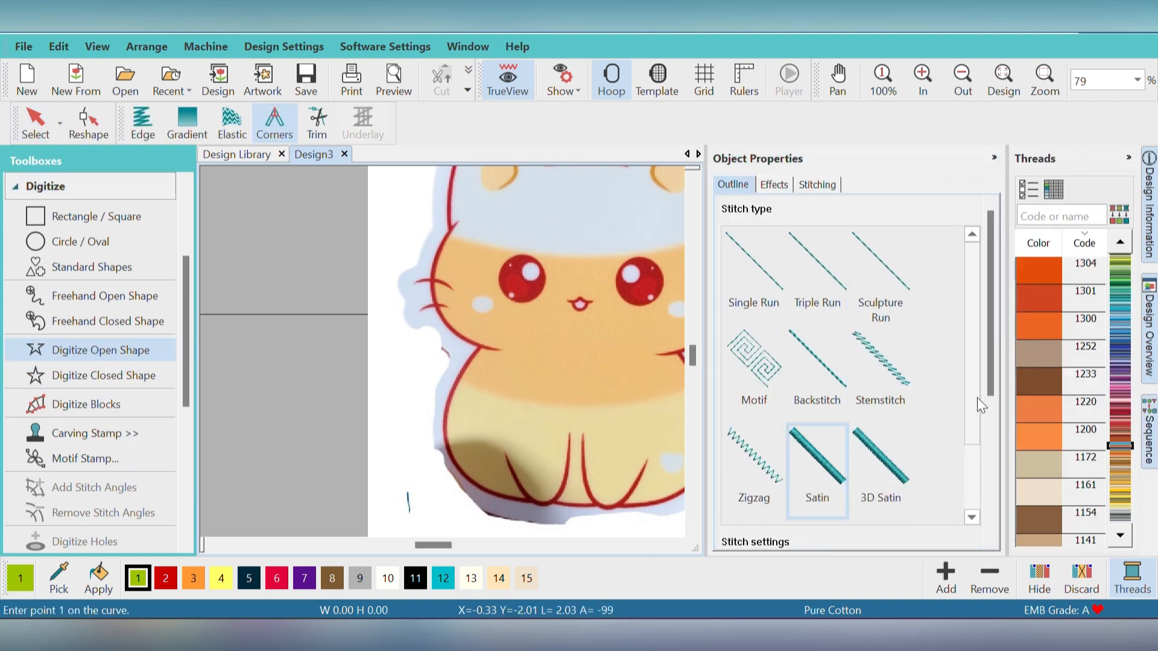
{"action": "left_click_drag", "start_coordinate": [987, 395], "coordinate": [998, 547]}
{"action": "double_click", "coordinate": [829, 406]}
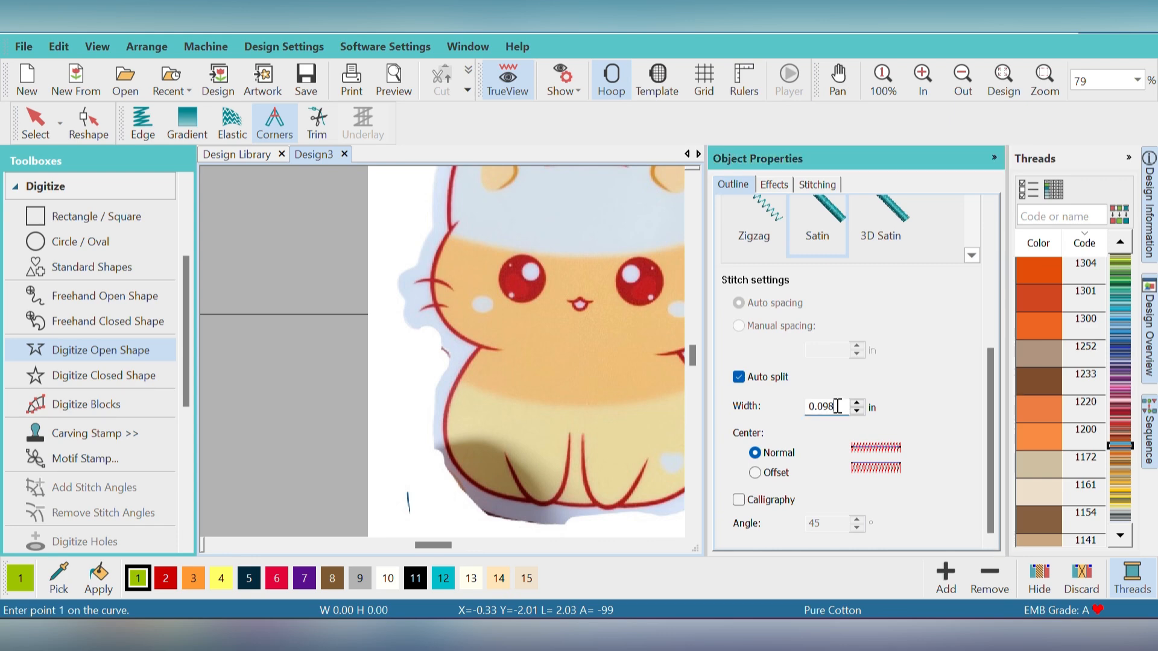
{"action": "type", "text": "0.050"}
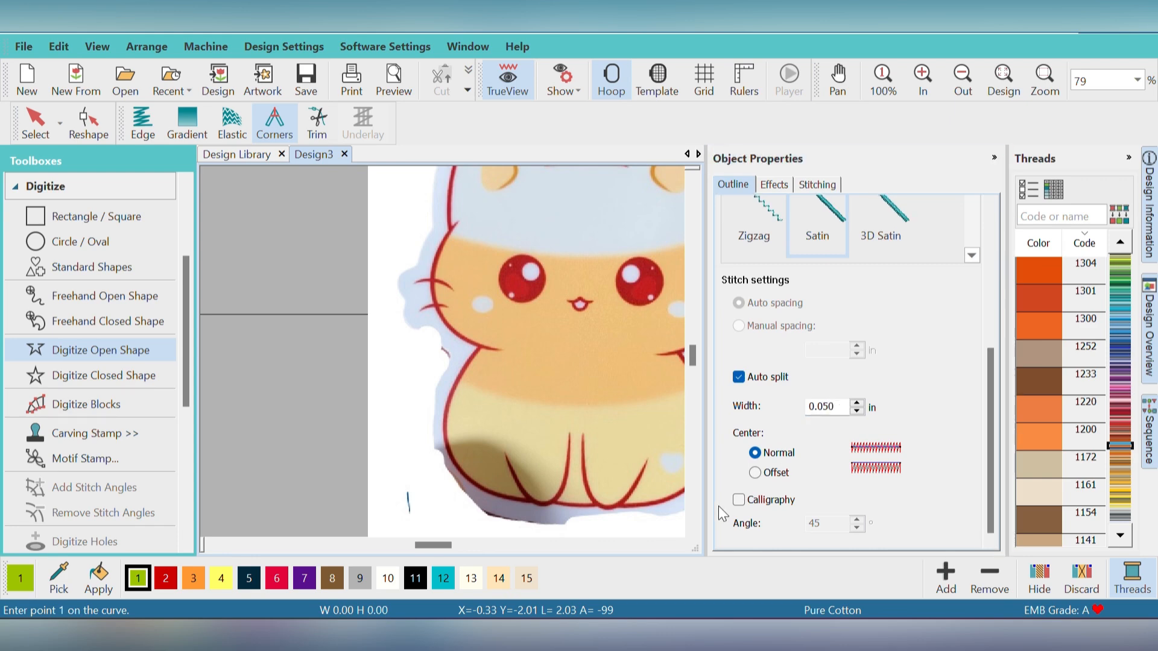
Trace the cat's tail as one open curve, from its inner joint with the body around the tip to the lower joint.
{"action": "left_click", "coordinate": [676, 542]}
{"action": "left_click", "coordinate": [676, 542]}
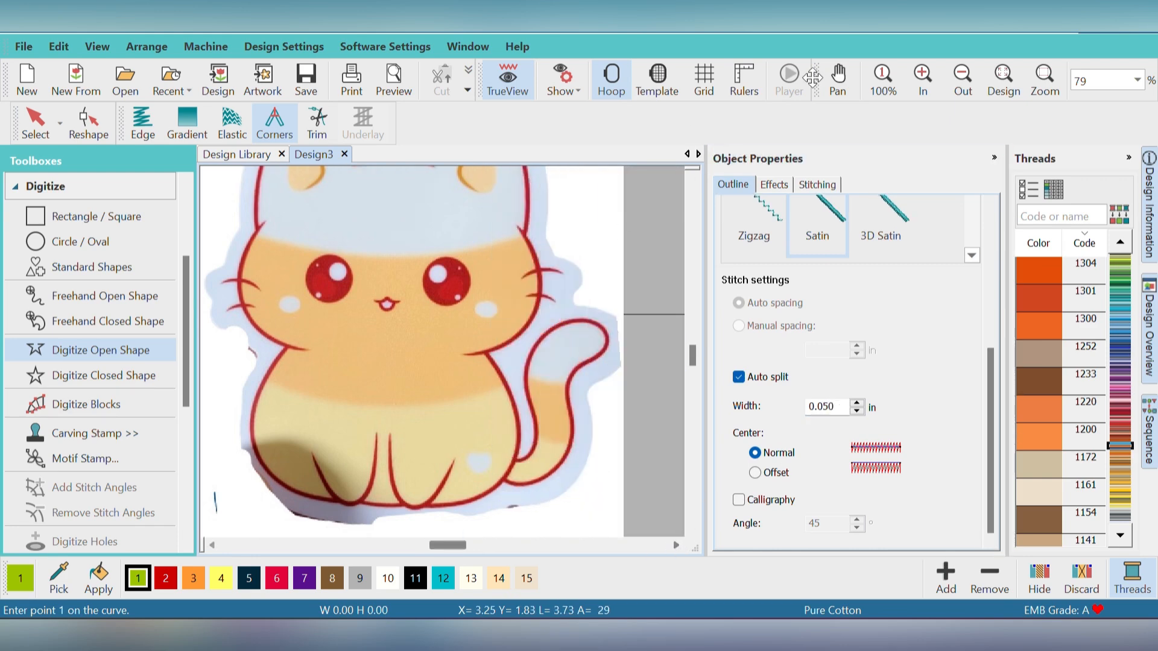
{"action": "left_click", "coordinate": [922, 83]}
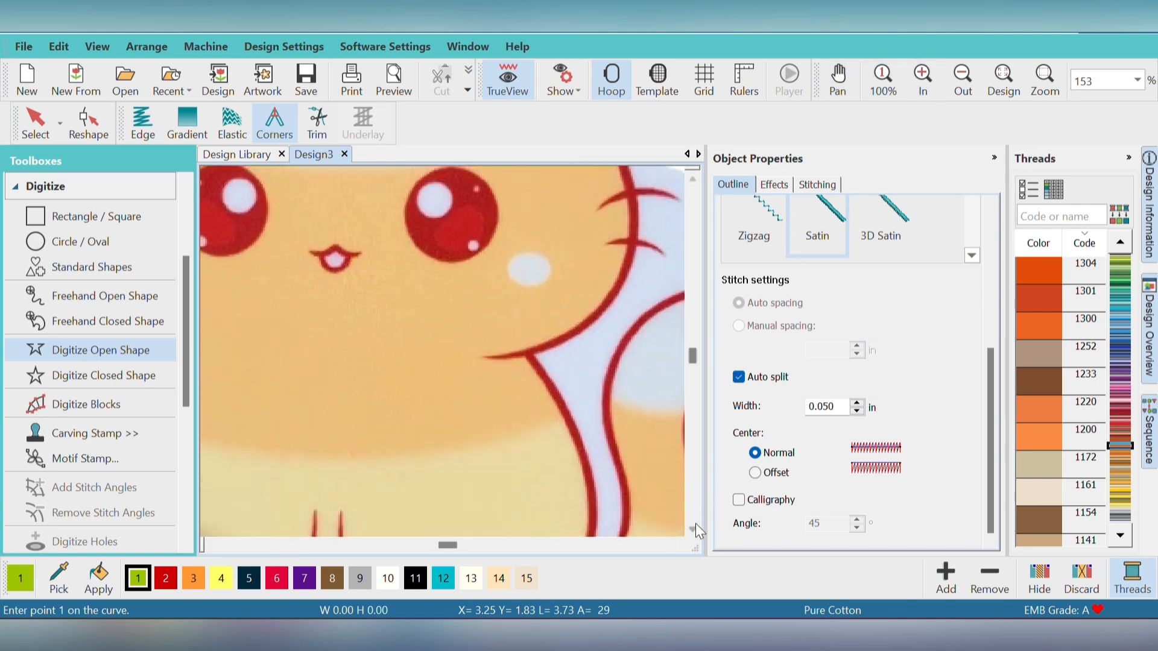
{"action": "left_click", "coordinate": [691, 530]}
{"action": "left_click", "coordinate": [691, 529]}
{"action": "left_click", "coordinate": [676, 549]}
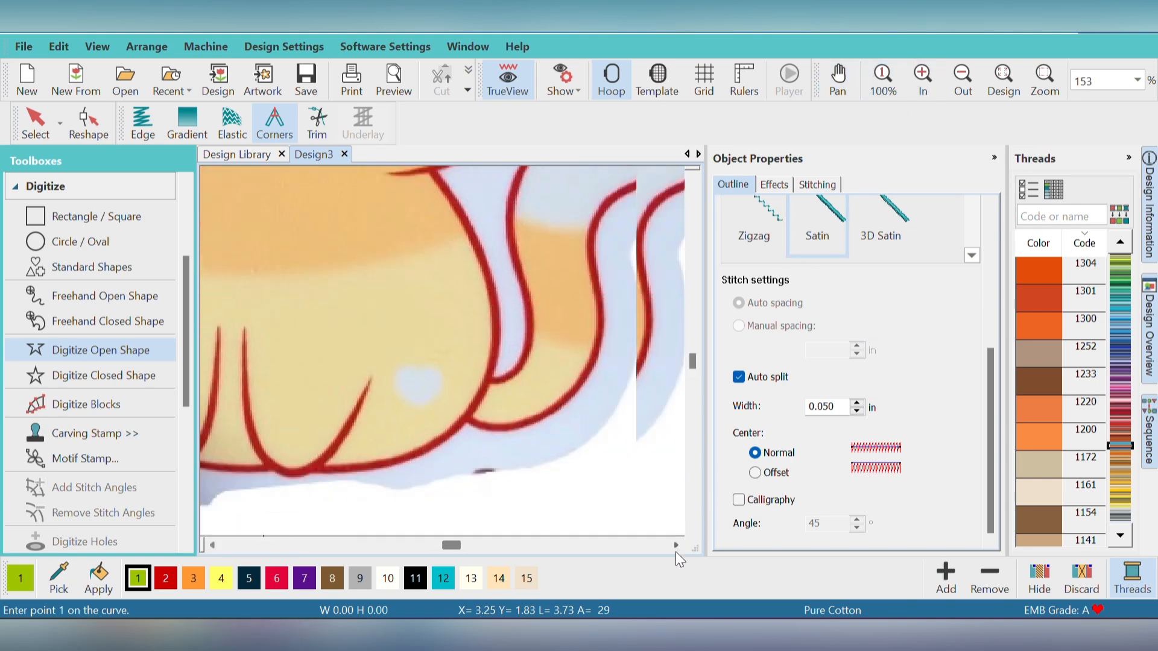
{"action": "left_click", "coordinate": [676, 549]}
{"action": "left_click", "coordinate": [445, 381]}
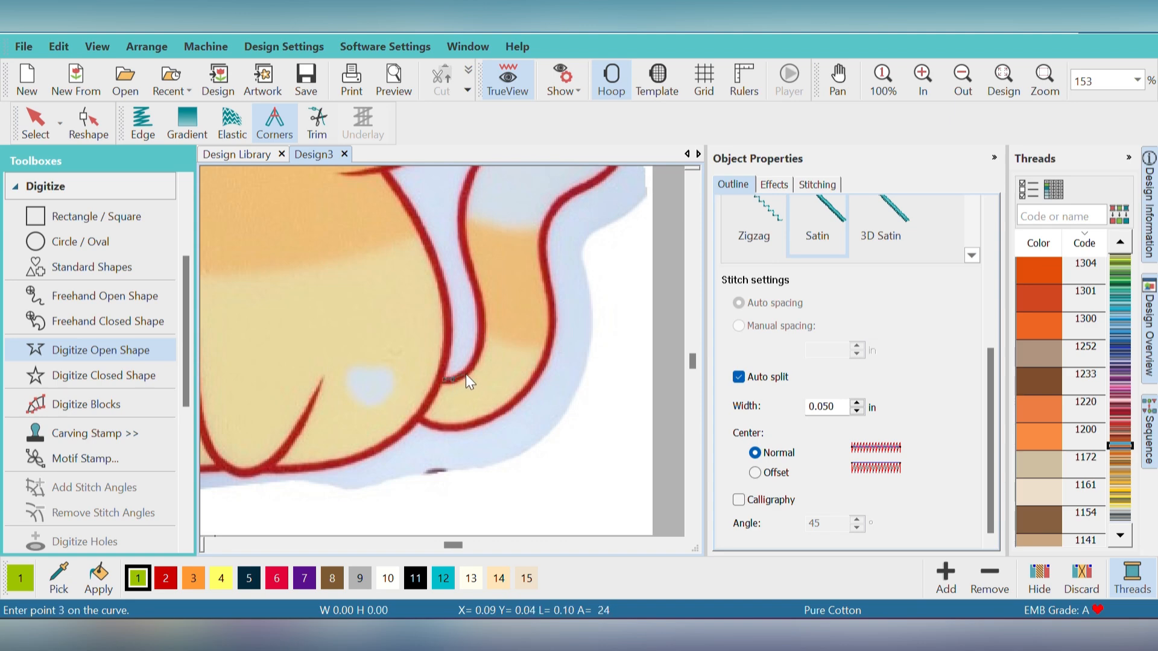
{"action": "left_click", "coordinate": [466, 371]}
{"action": "left_click", "coordinate": [479, 345]}
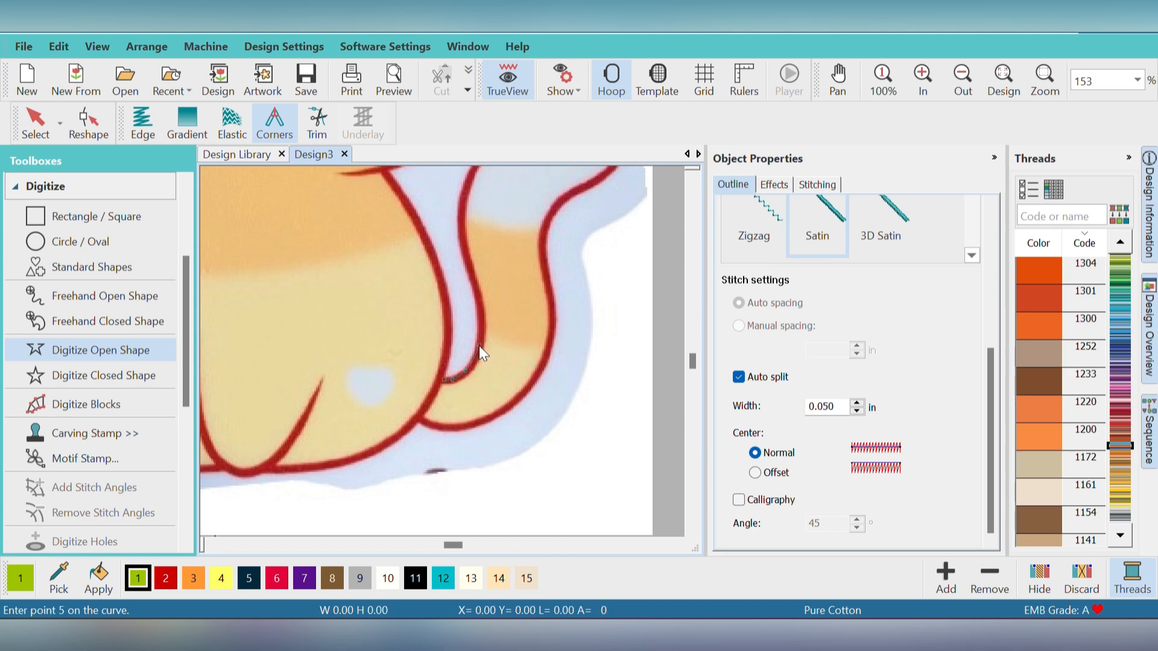
{"action": "left_click", "coordinate": [480, 298]}
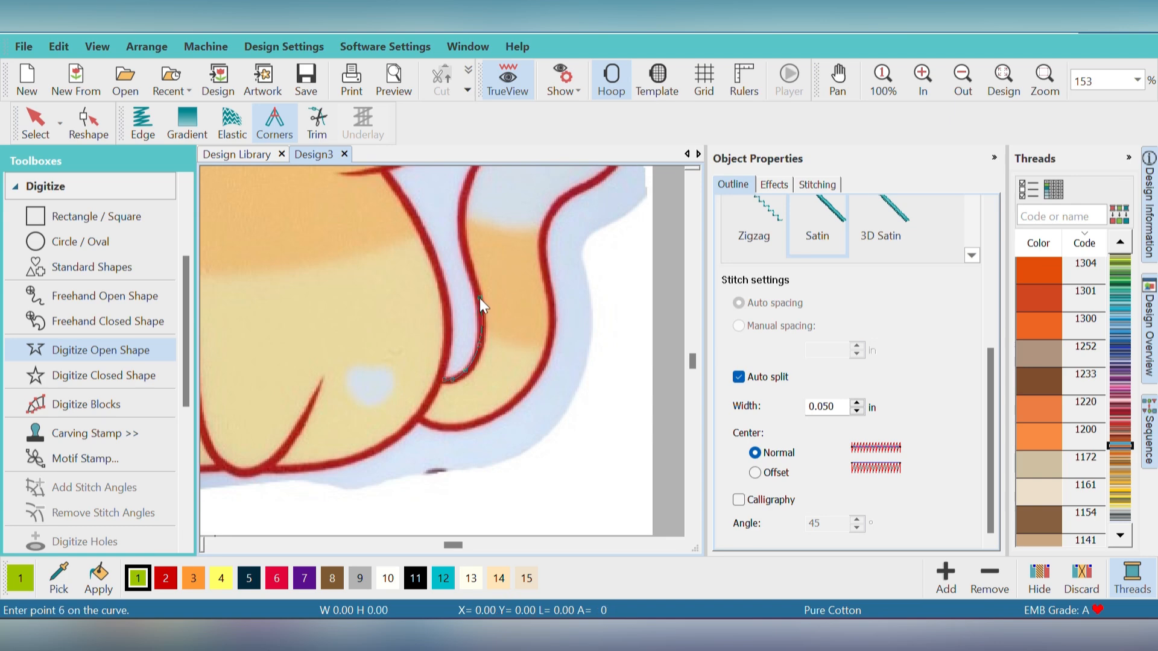
{"action": "left_click", "coordinate": [462, 248]}
{"action": "left_click", "coordinate": [464, 209]}
{"action": "scroll", "coordinate": [464, 208], "scroll_direction": "up", "scroll_amount": 3}
{"action": "left_click", "coordinate": [468, 234]}
{"action": "left_click", "coordinate": [523, 195]}
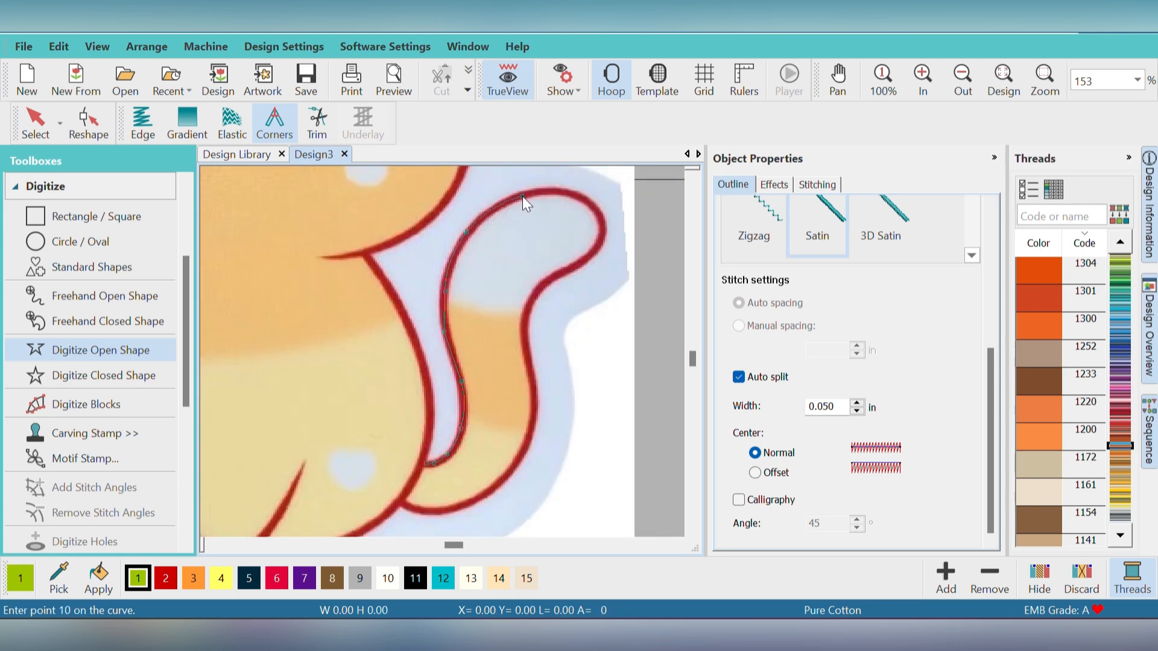
{"action": "left_click", "coordinate": [589, 201]}
{"action": "left_click", "coordinate": [601, 221]}
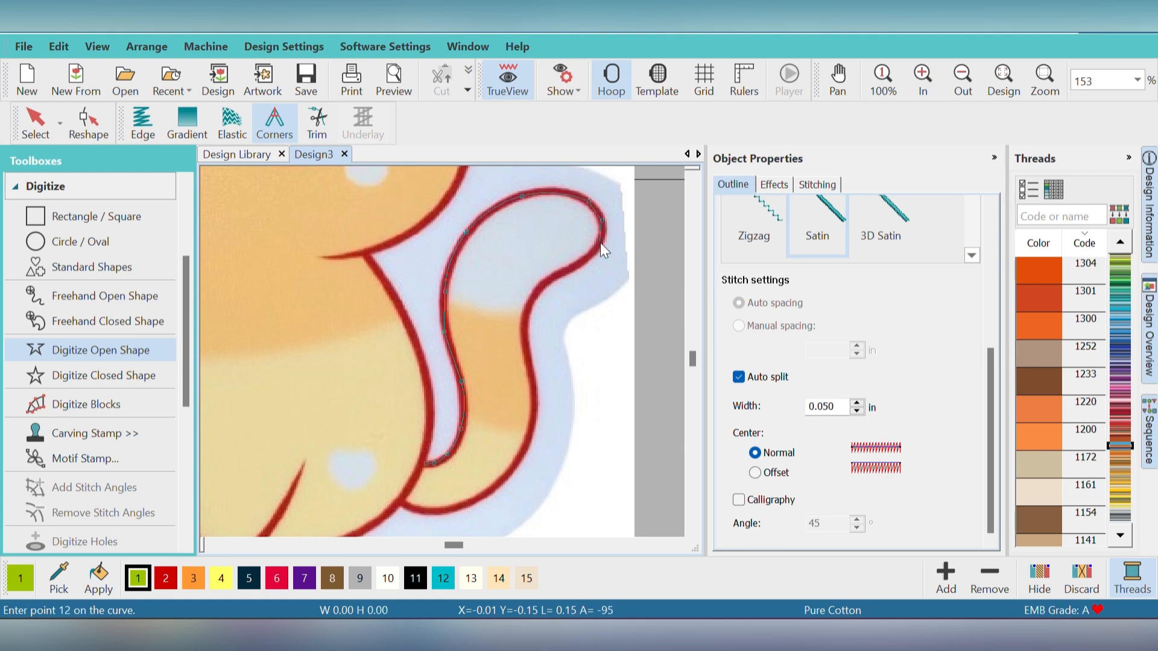
{"action": "left_click", "coordinate": [599, 244]}
{"action": "left_click", "coordinate": [557, 276]}
{"action": "left_click", "coordinate": [536, 291]}
{"action": "left_click", "coordinate": [526, 320]}
{"action": "left_click", "coordinate": [532, 371]}
{"action": "left_click", "coordinate": [535, 417]}
{"action": "left_click", "coordinate": [516, 467]}
{"action": "left_click", "coordinate": [481, 499]}
{"action": "left_click", "coordinate": [407, 502]}
{"action": "key", "text": "Return"}
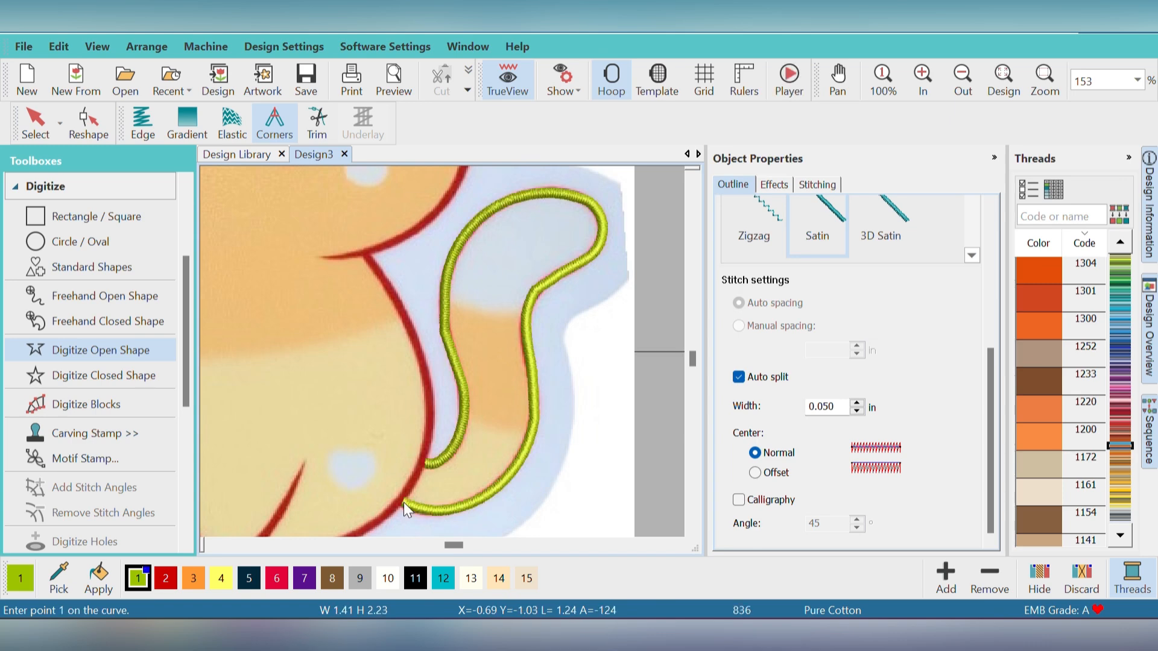
{"action": "key", "text": "Escape"}
Examine the reshape points along the stitched tail outline.
{"action": "left_click", "coordinate": [527, 314]}
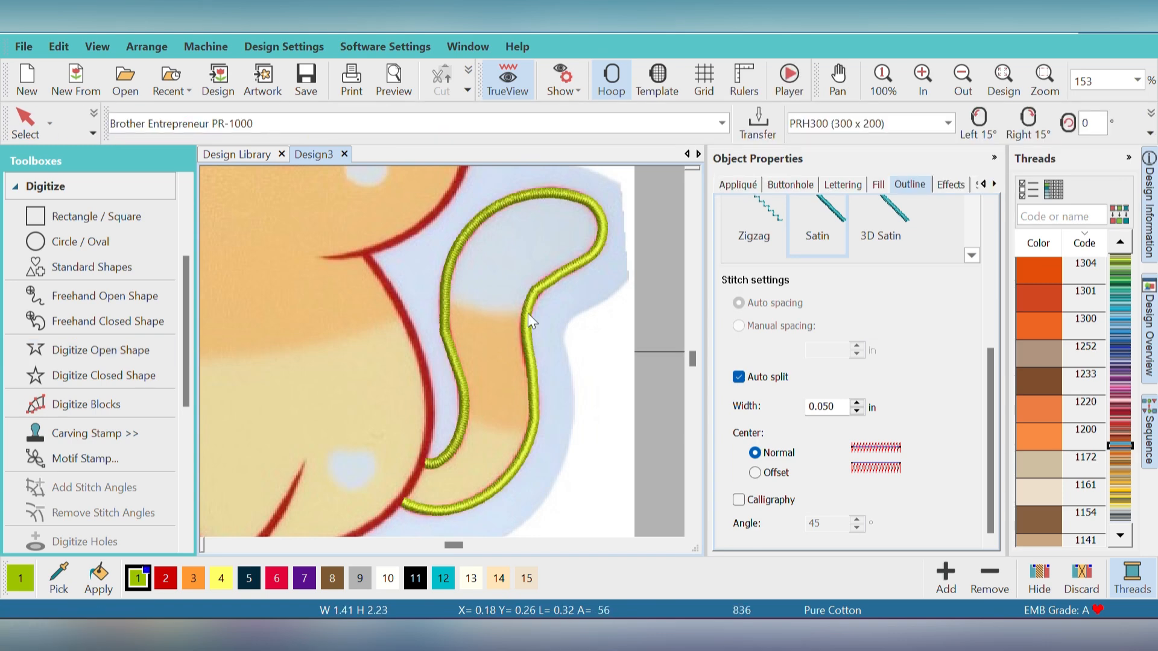
{"action": "left_click", "coordinate": [93, 133]}
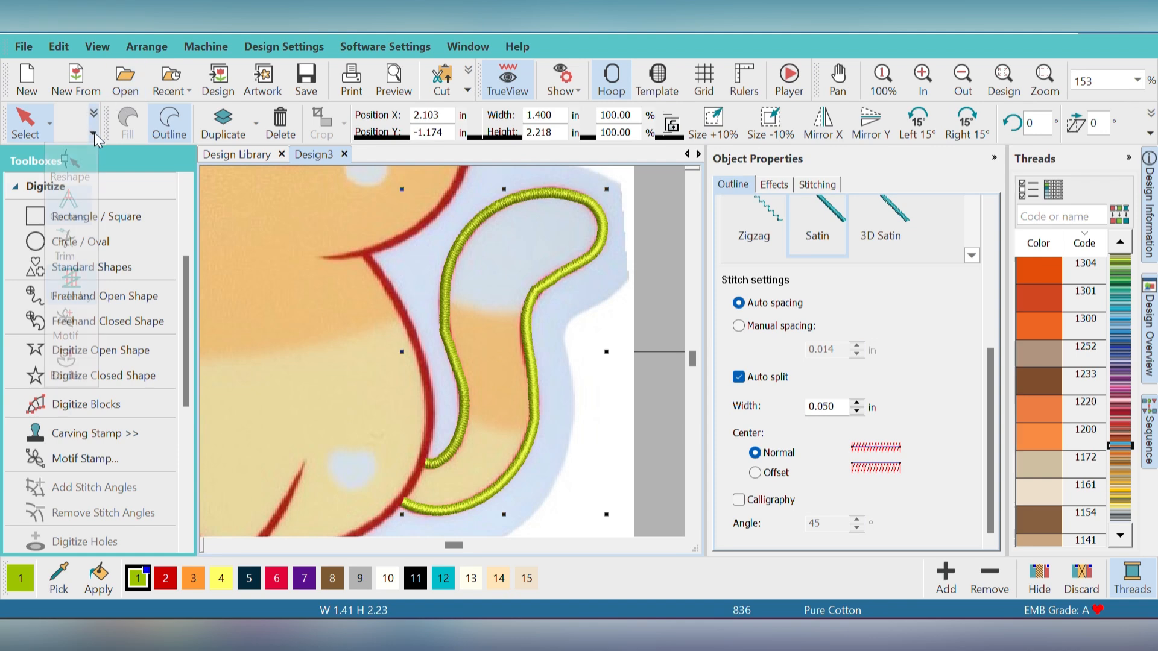
{"action": "left_click", "coordinate": [68, 163]}
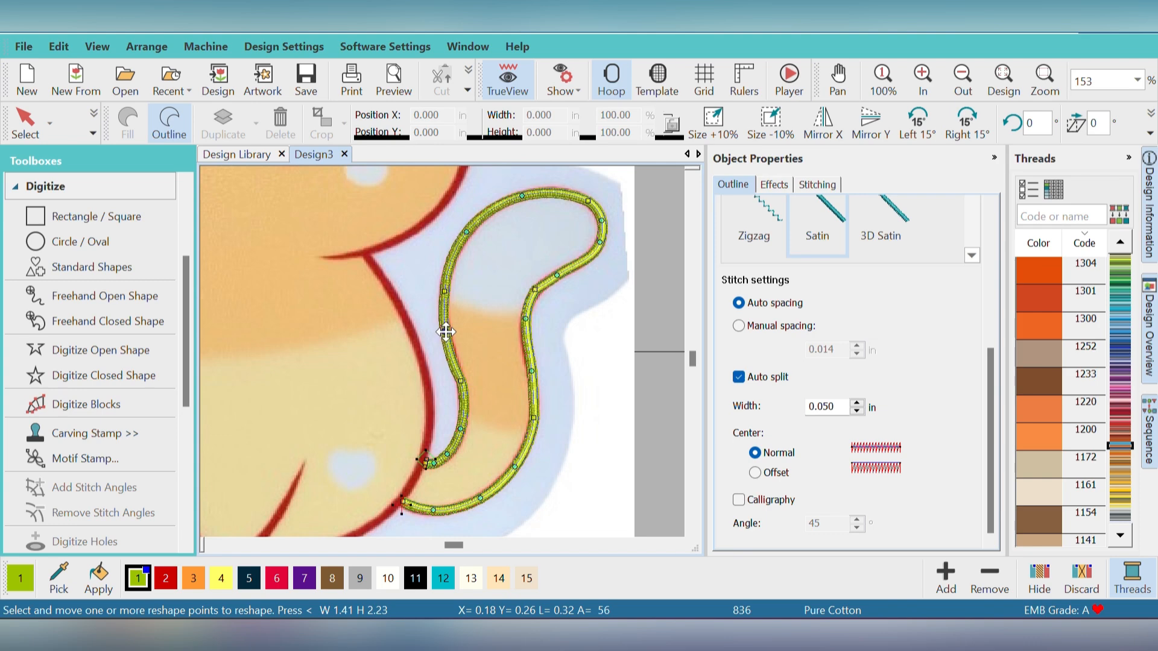
{"action": "left_click", "coordinate": [545, 397]}
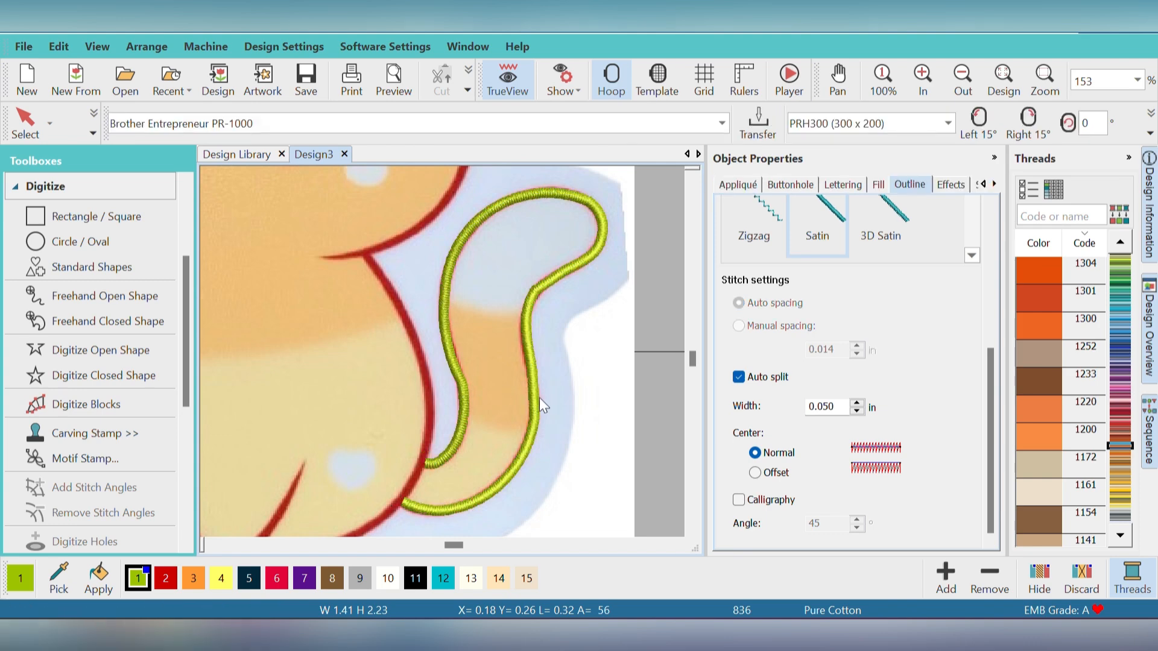
Recolor the tail outline with Isacord 40 thread 1301 Paprika.
{"action": "left_click", "coordinate": [530, 396]}
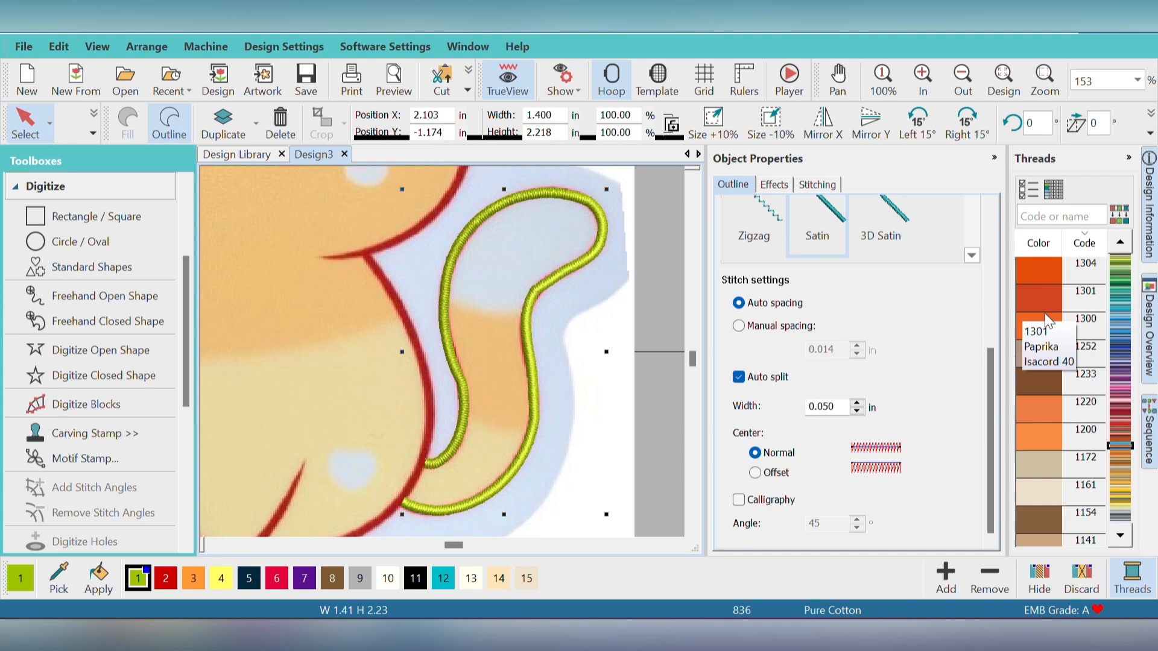
{"action": "left_click", "coordinate": [1028, 298]}
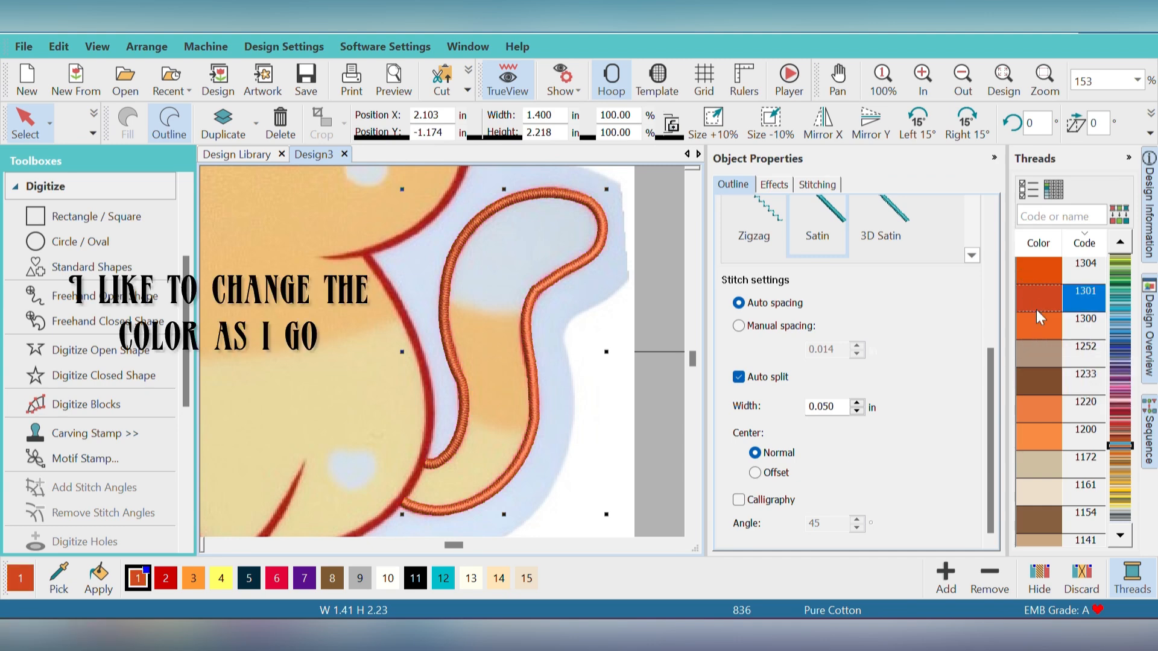
{"action": "right_click", "coordinate": [651, 407]}
{"action": "left_click", "coordinate": [634, 417]}
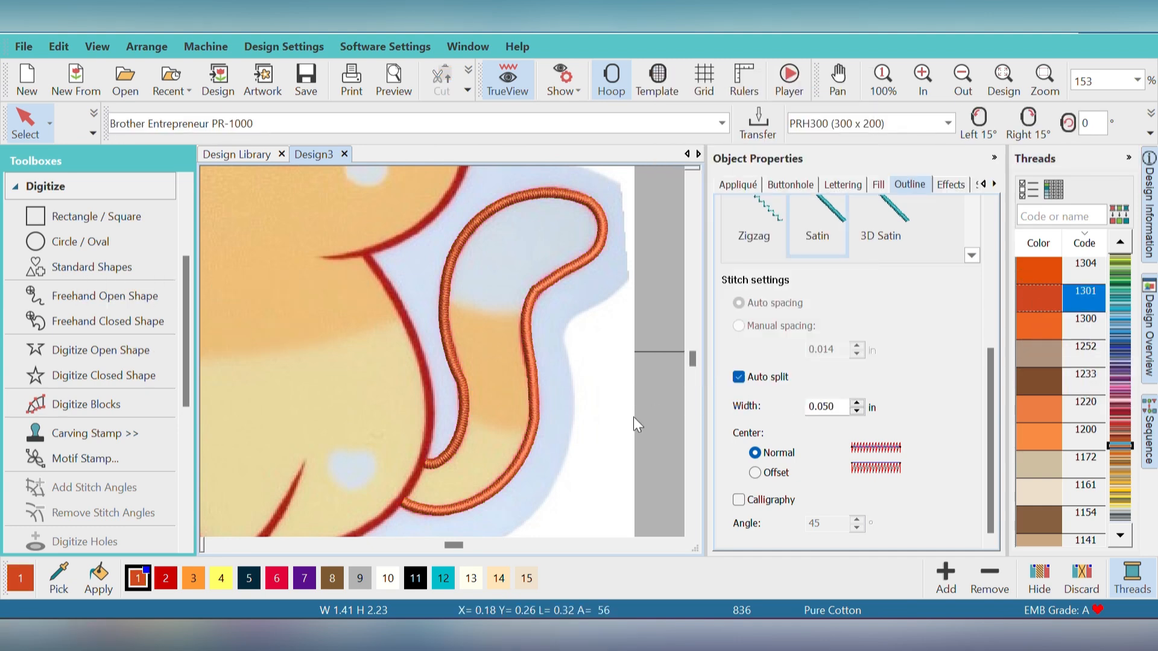
Digitize an open Triple Run line along the body's right edge, from the tail's lower joint up to the neck.
{"action": "left_click", "coordinate": [212, 544]}
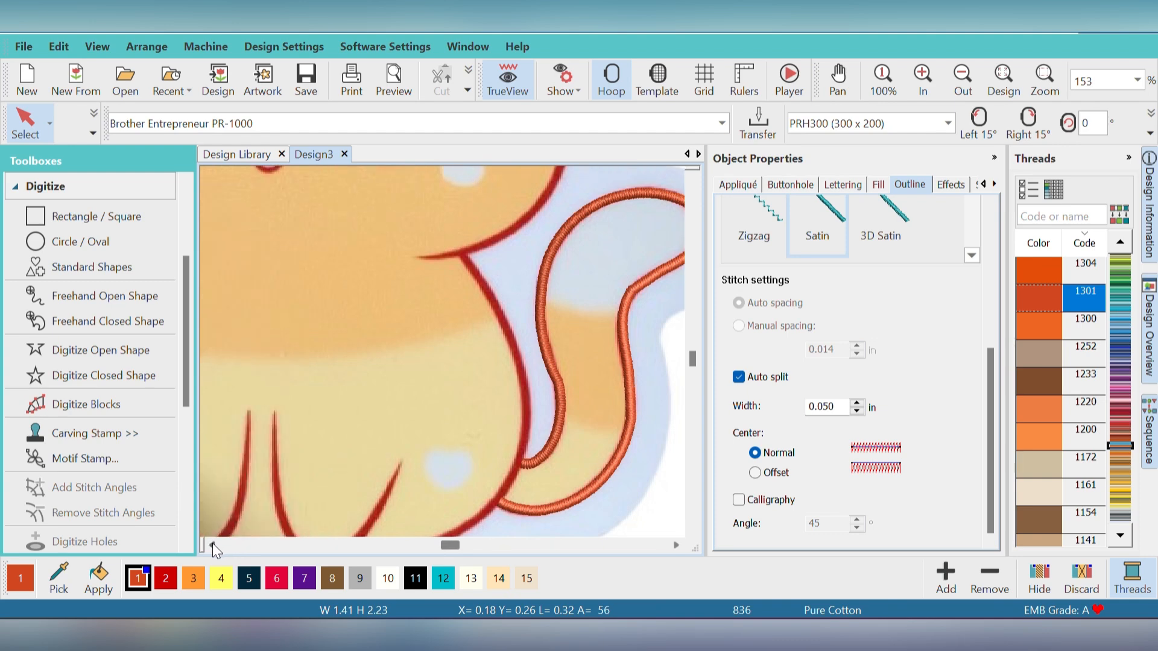
{"action": "left_click", "coordinate": [1004, 80]}
{"action": "left_click_drag", "start_coordinate": [990, 376], "coordinate": [983, 259]}
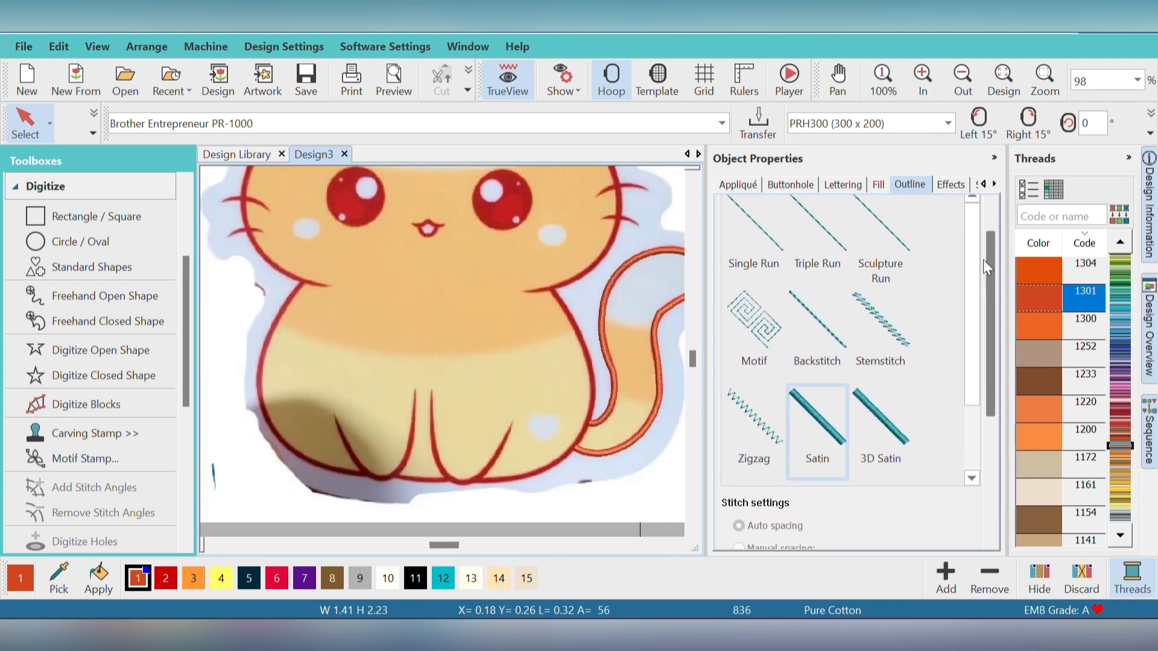
{"action": "left_click", "coordinate": [809, 232]}
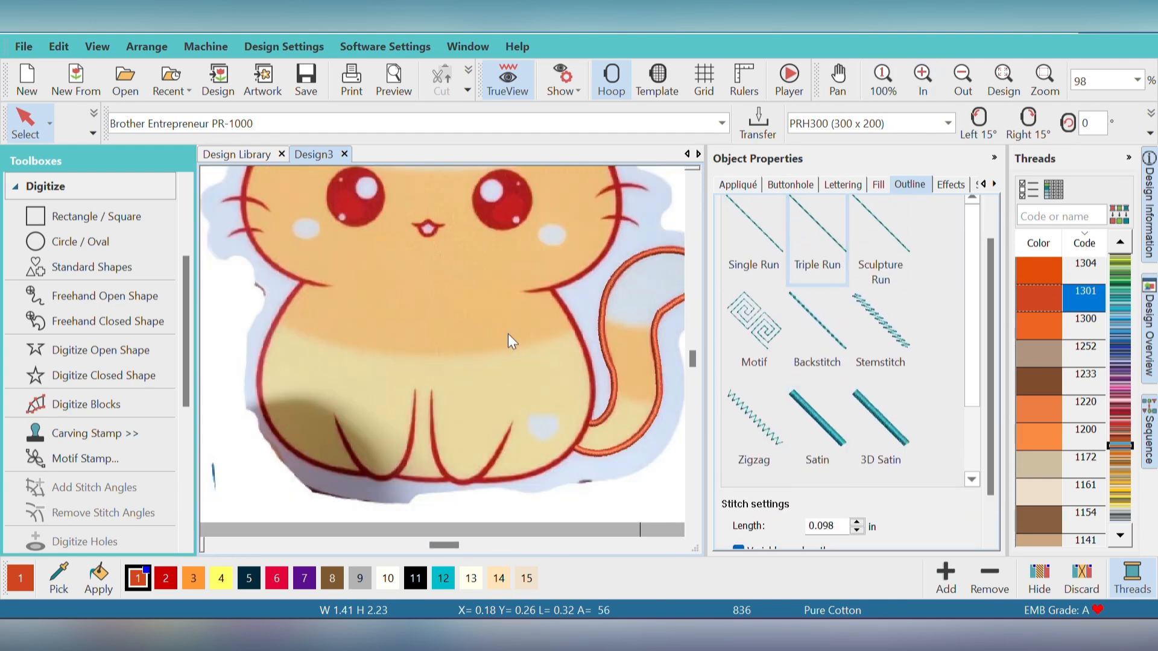
{"action": "left_click", "coordinate": [91, 350]}
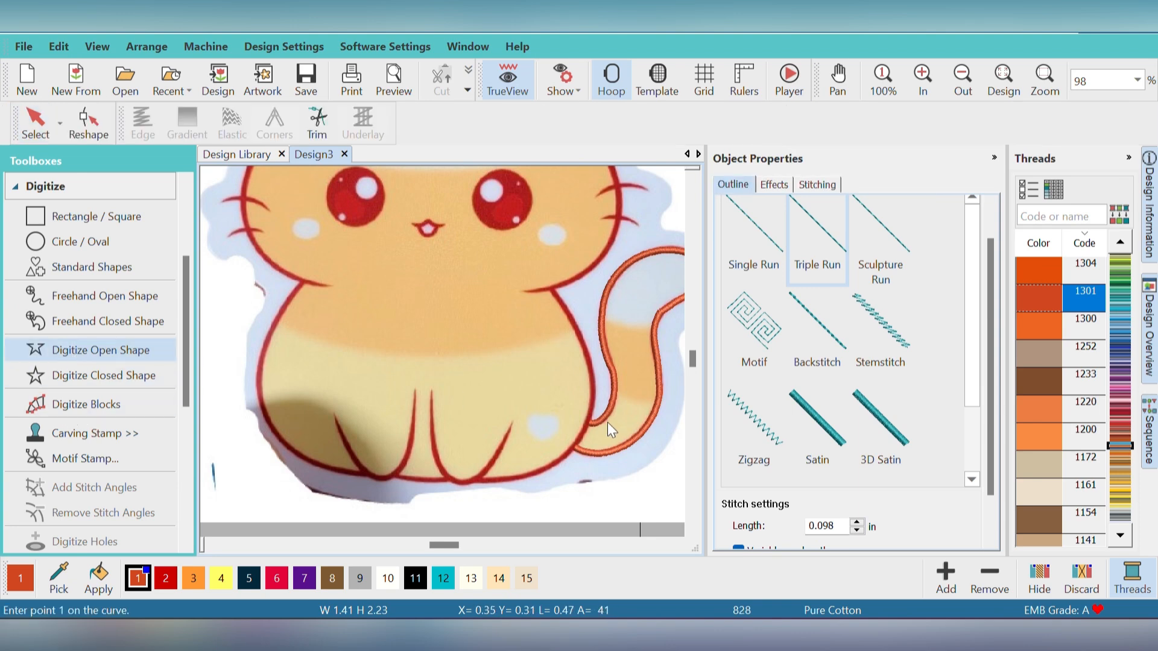
{"action": "left_click", "coordinate": [575, 447]}
{"action": "left_click", "coordinate": [587, 423]}
{"action": "left_click", "coordinate": [594, 393]}
{"action": "left_click", "coordinate": [584, 346]}
{"action": "left_click", "coordinate": [554, 292]}
{"action": "key", "text": "Return"}
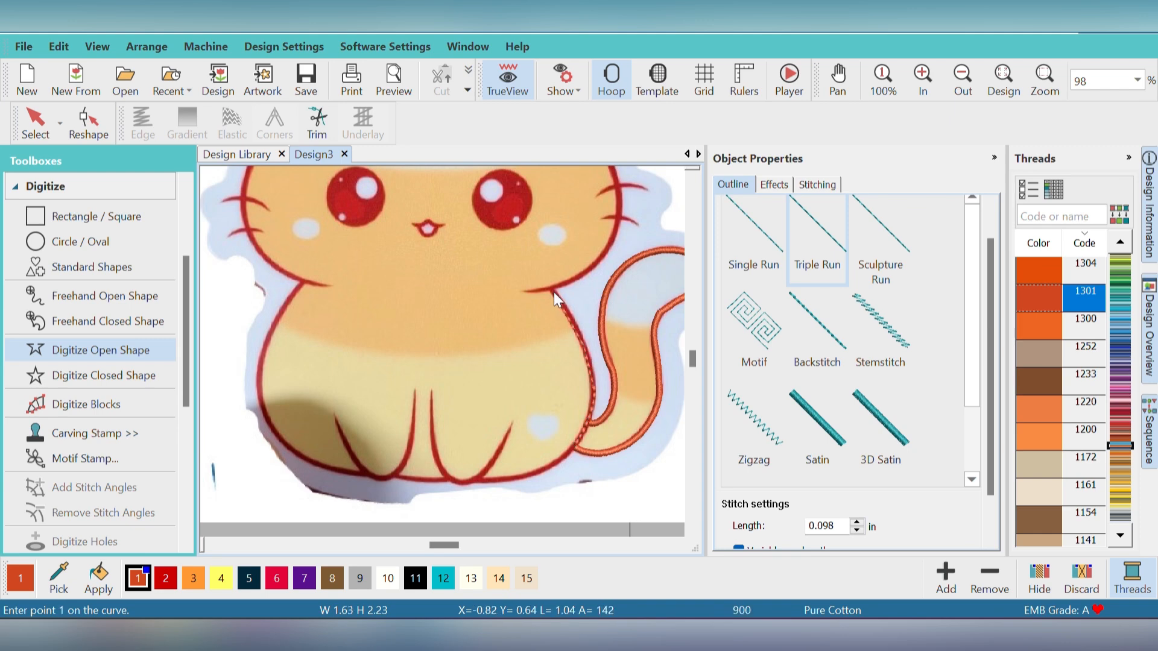
Trace the body with an open Satin outline from the right side of the neck, around the bottom, to the left side of the neck.
{"action": "left_click", "coordinate": [820, 428]}
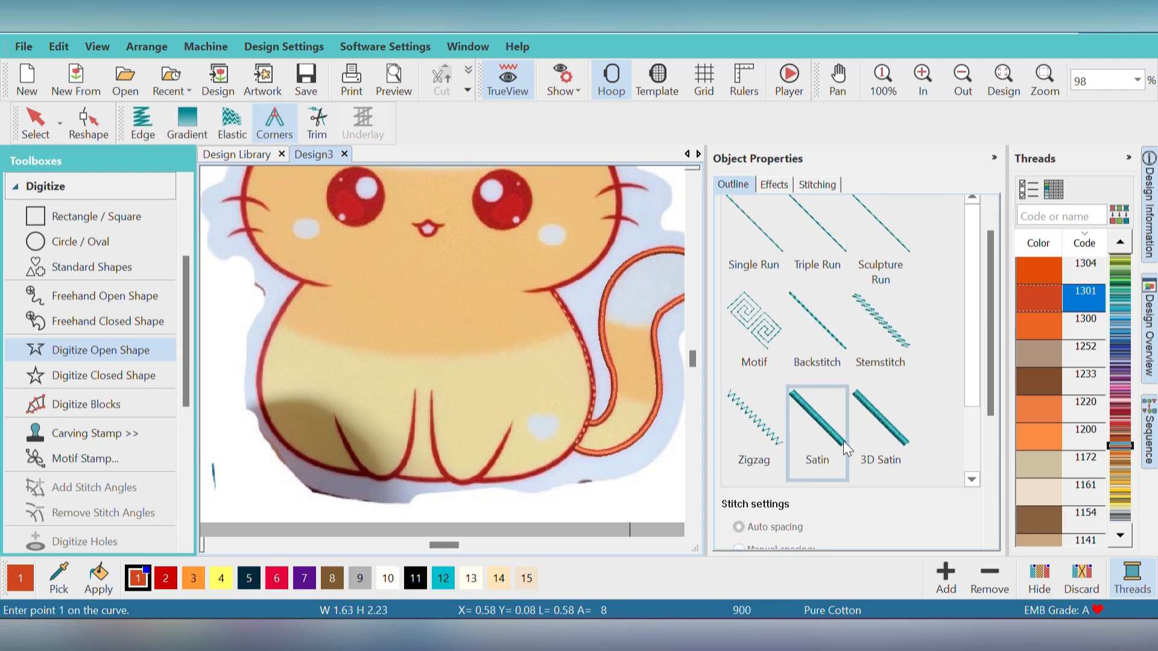
{"action": "left_click", "coordinate": [553, 289]}
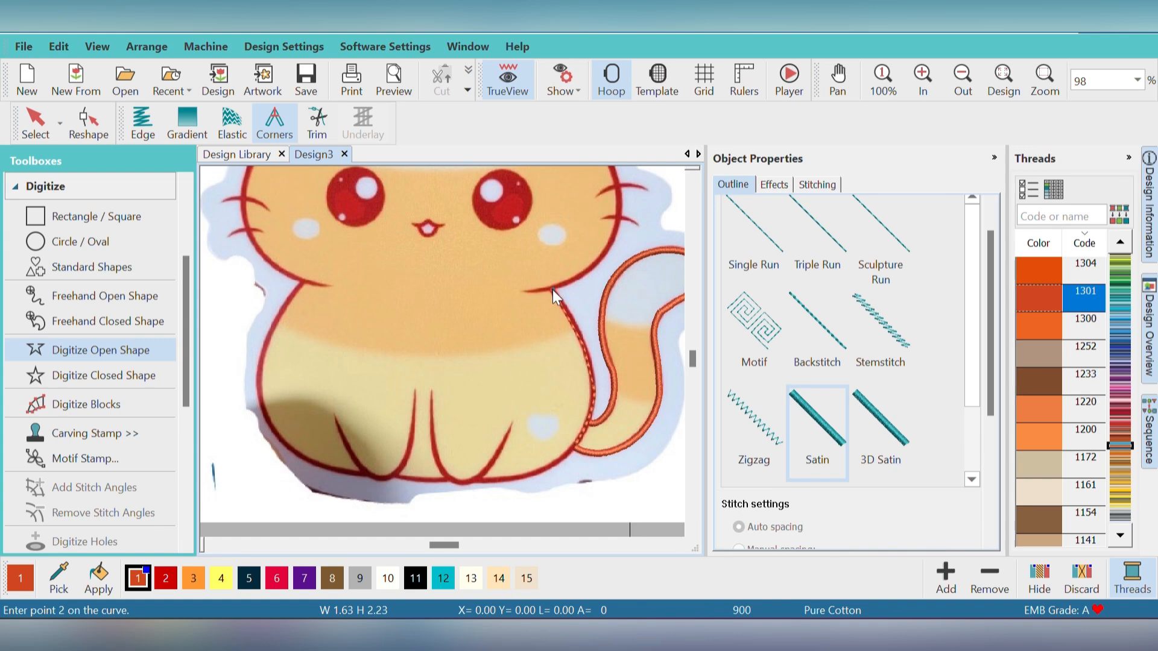
{"action": "left_click", "coordinate": [581, 342]}
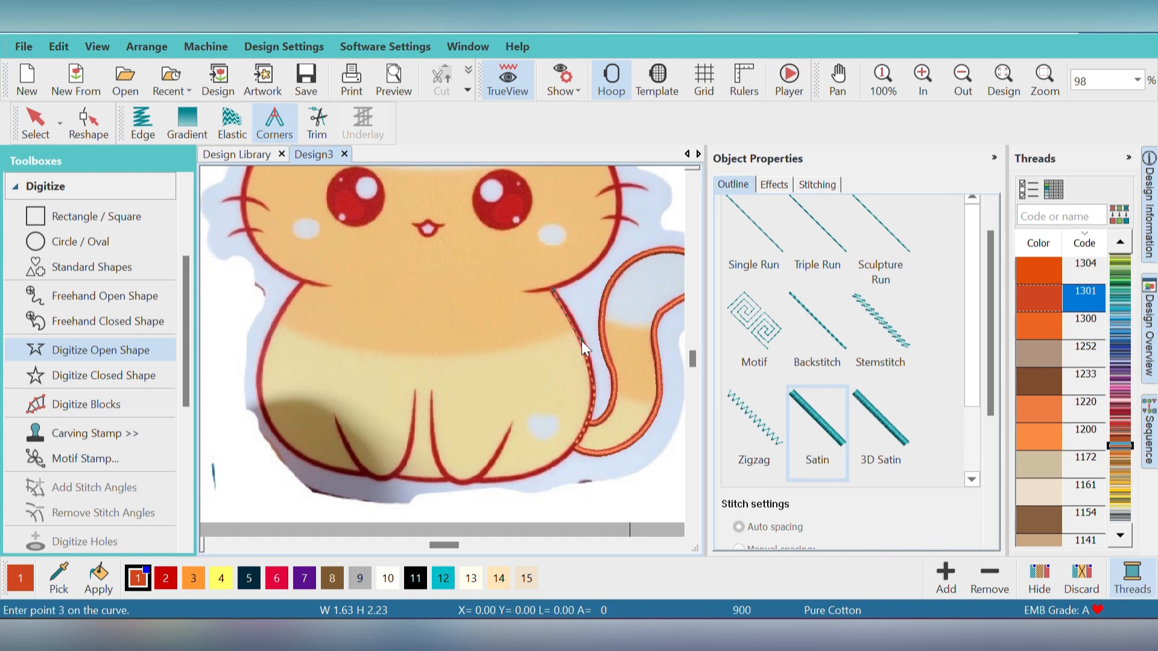
{"action": "left_click", "coordinate": [592, 388]}
{"action": "left_click", "coordinate": [588, 426]}
{"action": "scroll", "coordinate": [587, 425], "scroll_direction": "up", "scroll_amount": 2}
{"action": "left_click", "coordinate": [533, 439]}
{"action": "left_click", "coordinate": [424, 465]}
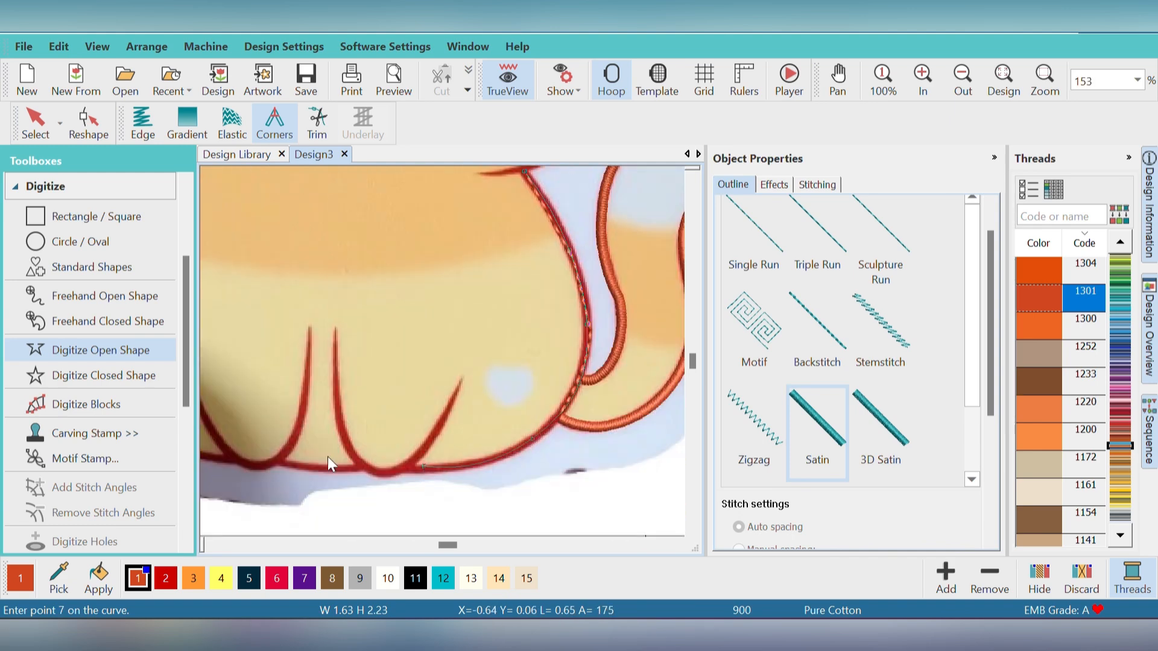
{"action": "left_click", "coordinate": [362, 467]}
{"action": "left_click", "coordinate": [310, 468]}
{"action": "left_click", "coordinate": [276, 460]}
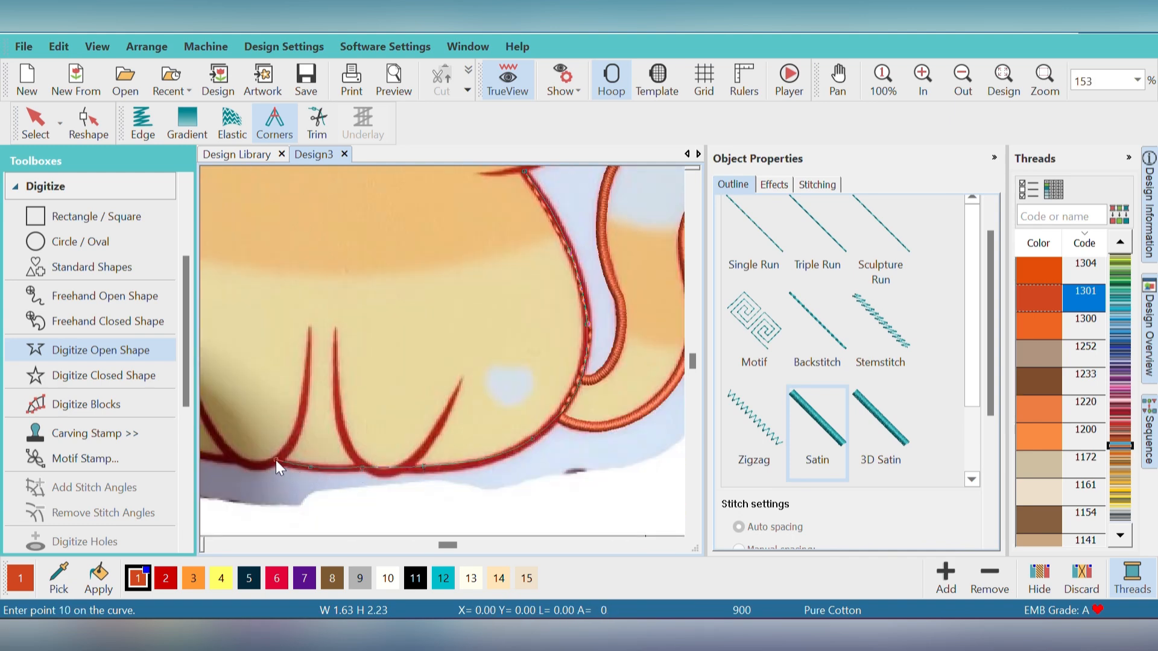
{"action": "left_click", "coordinate": [325, 403]}
{"action": "left_click", "coordinate": [253, 382]}
{"action": "right_click", "coordinate": [303, 315]}
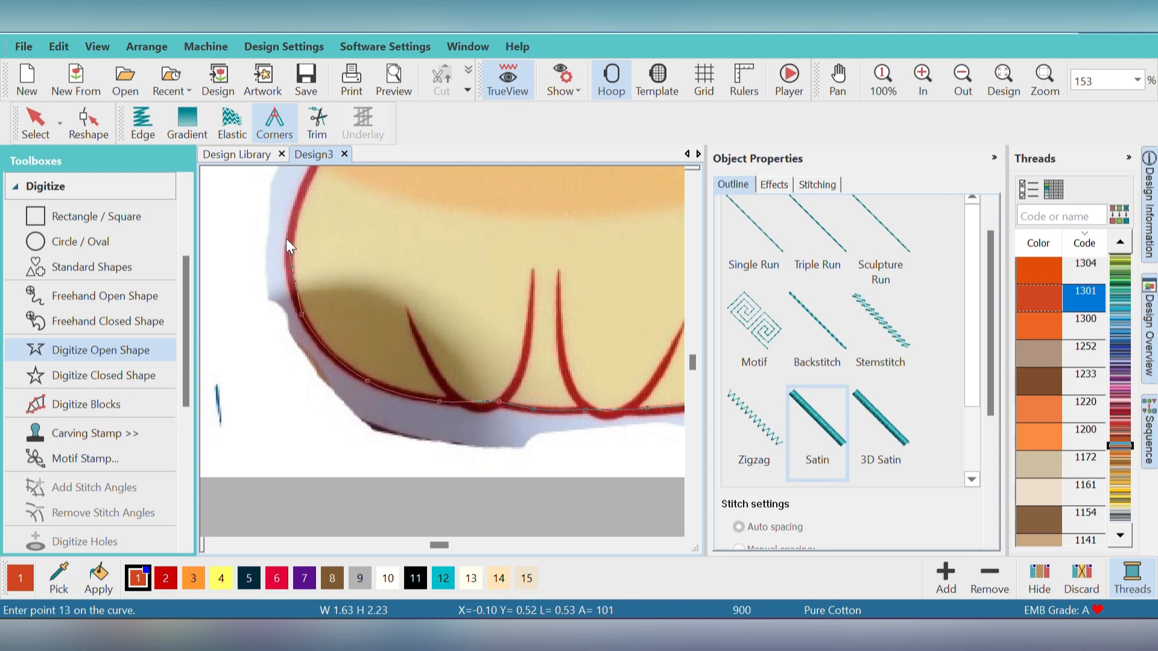
{"action": "right_click", "coordinate": [291, 242]}
{"action": "right_click", "coordinate": [382, 245]}
{"action": "right_click", "coordinate": [423, 186]}
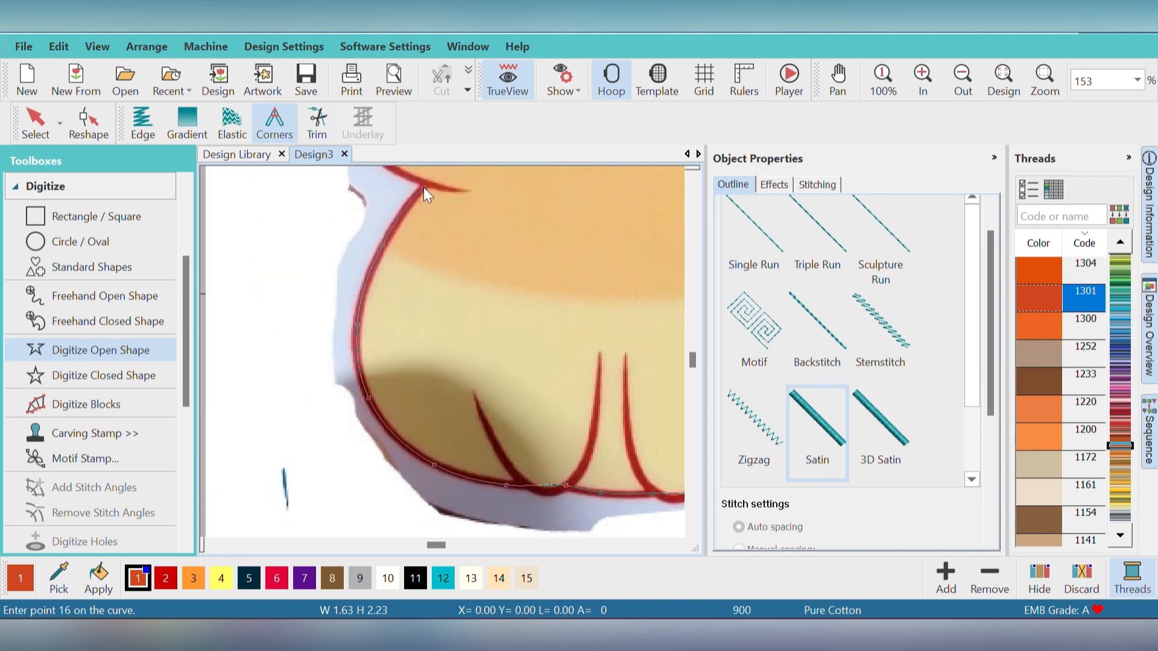
{"action": "key", "text": "Return"}
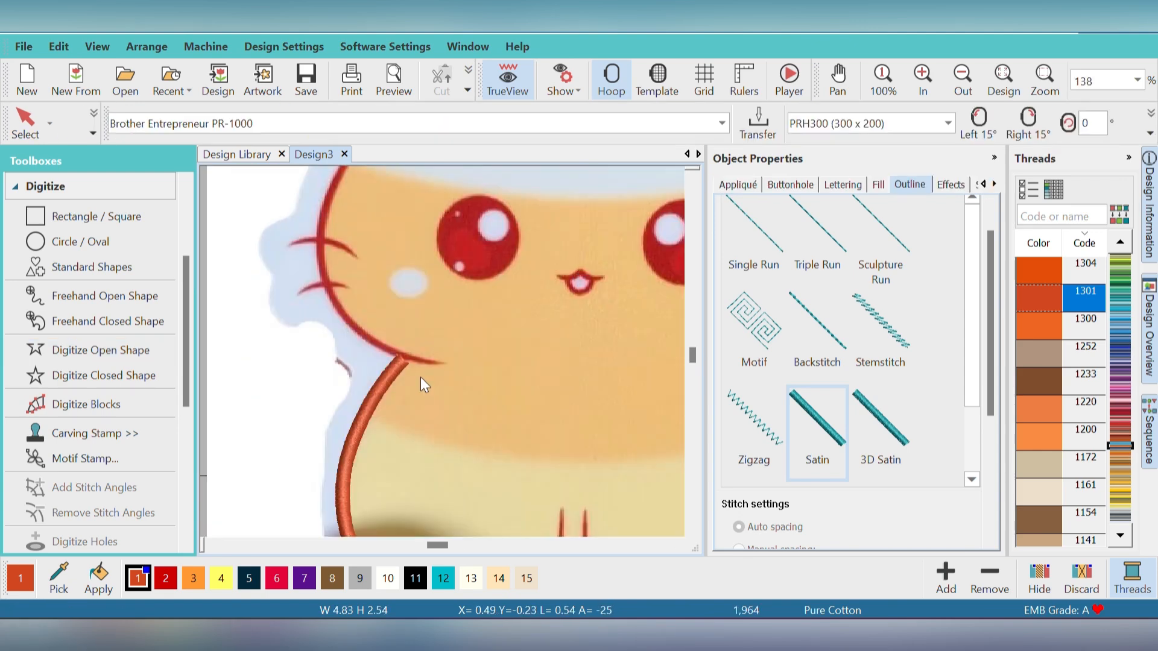
Trace the left side of the face with an open Satin outline from the chin up to the left ear's base.
{"action": "left_click", "coordinate": [693, 176]}
{"action": "left_click", "coordinate": [693, 176]}
{"action": "left_click", "coordinate": [60, 361]}
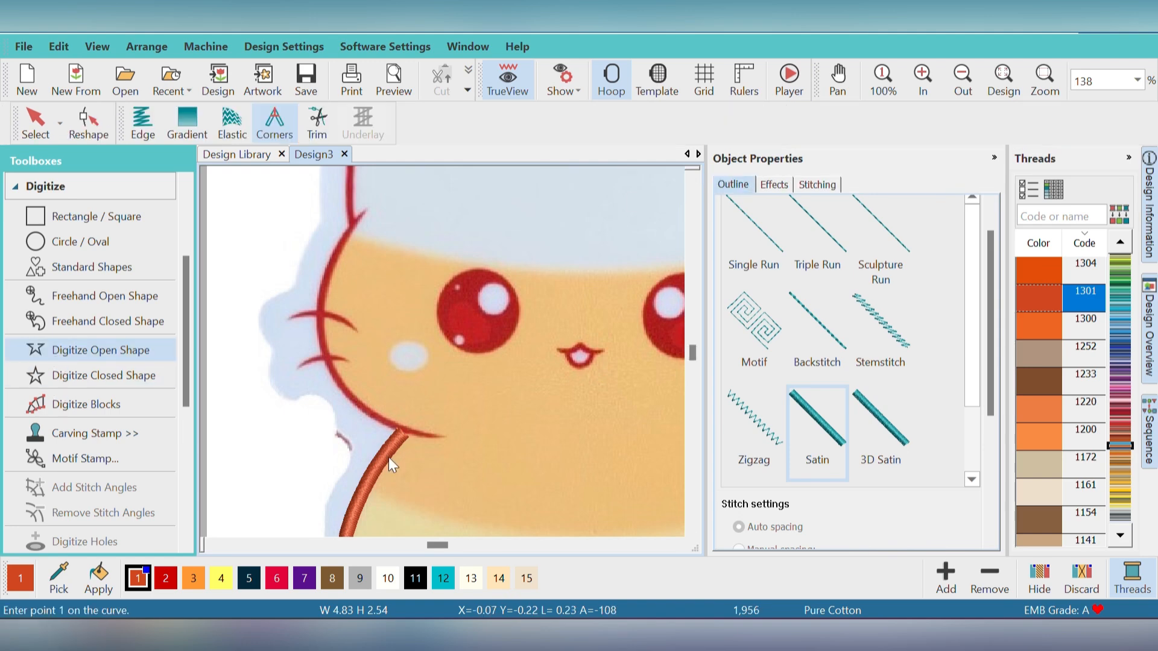
{"action": "left_click", "coordinate": [446, 438]}
{"action": "left_click", "coordinate": [335, 377]}
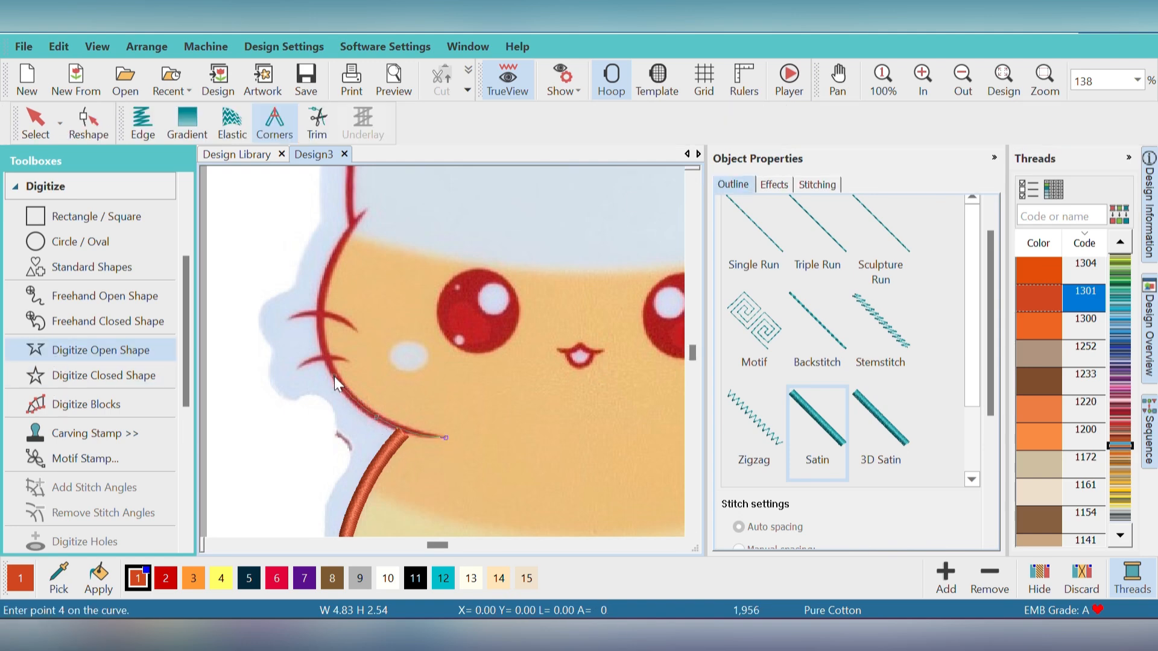
{"action": "left_click", "coordinate": [320, 325]}
{"action": "left_click", "coordinate": [326, 283]}
{"action": "left_click", "coordinate": [350, 229]}
{"action": "left_click", "coordinate": [364, 212]}
{"action": "key", "text": "Return"}
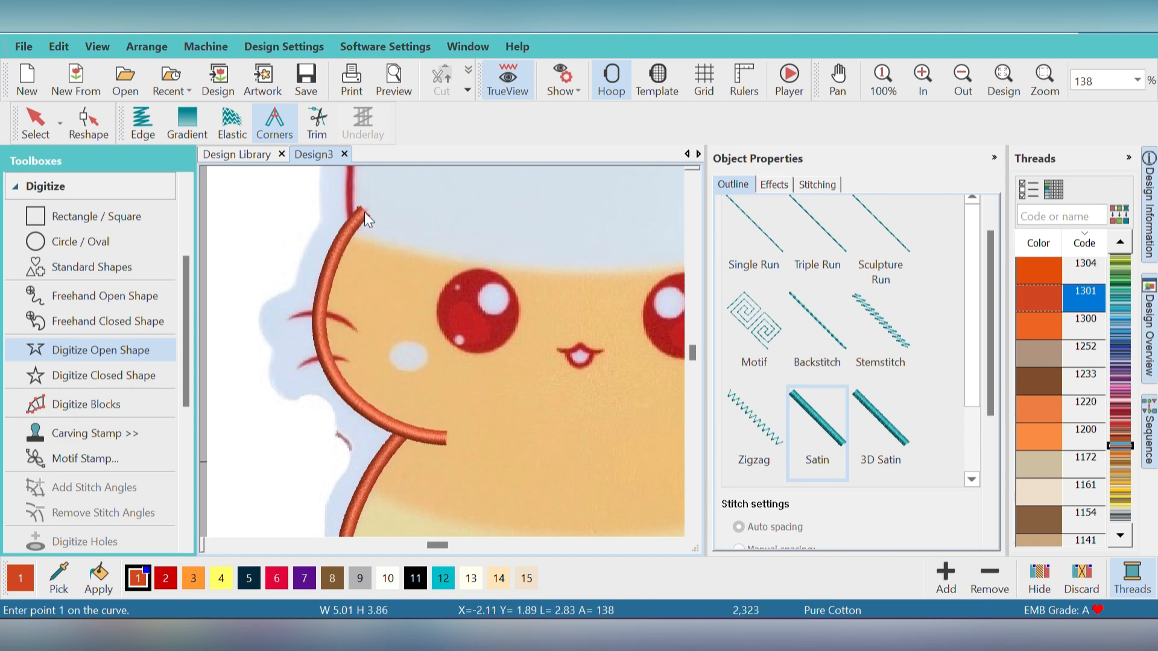
Trace the left ear with an open Satin outline from the side of the head over the tip to its inner base.
{"action": "left_click", "coordinate": [351, 215]}
{"action": "left_click", "coordinate": [398, 230]}
{"action": "left_click", "coordinate": [429, 270]}
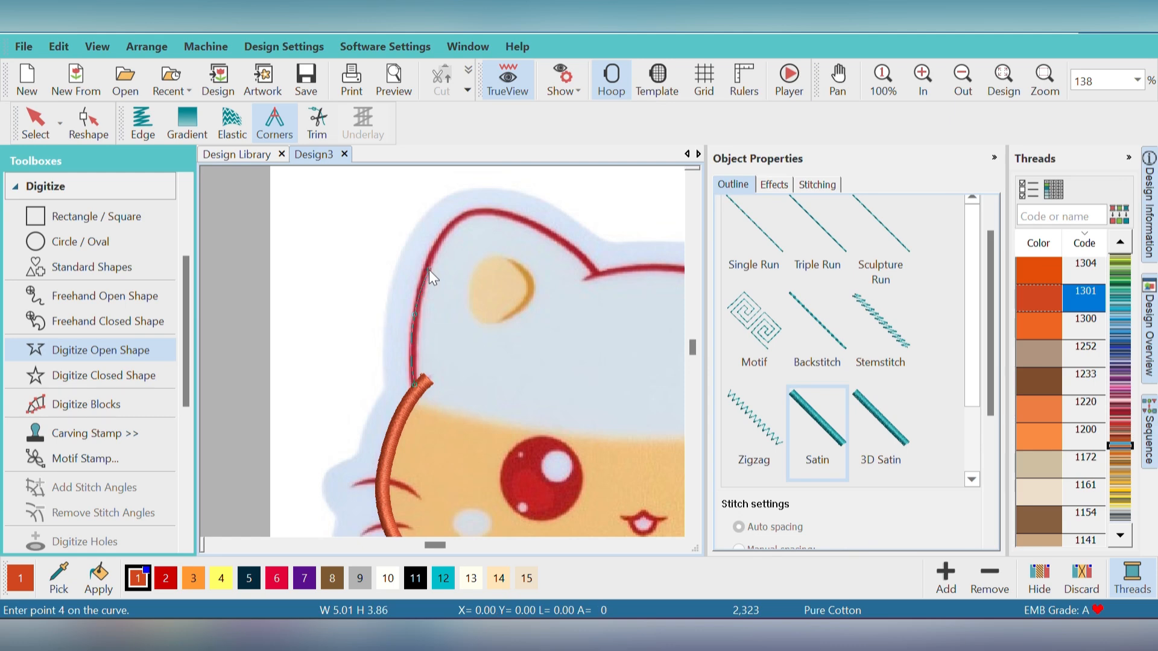
{"action": "left_click", "coordinate": [446, 227]}
{"action": "key", "text": "BackSpace"}
{"action": "key", "text": "BackSpace"}
{"action": "left_click", "coordinate": [427, 274]}
{"action": "left_click", "coordinate": [452, 225]}
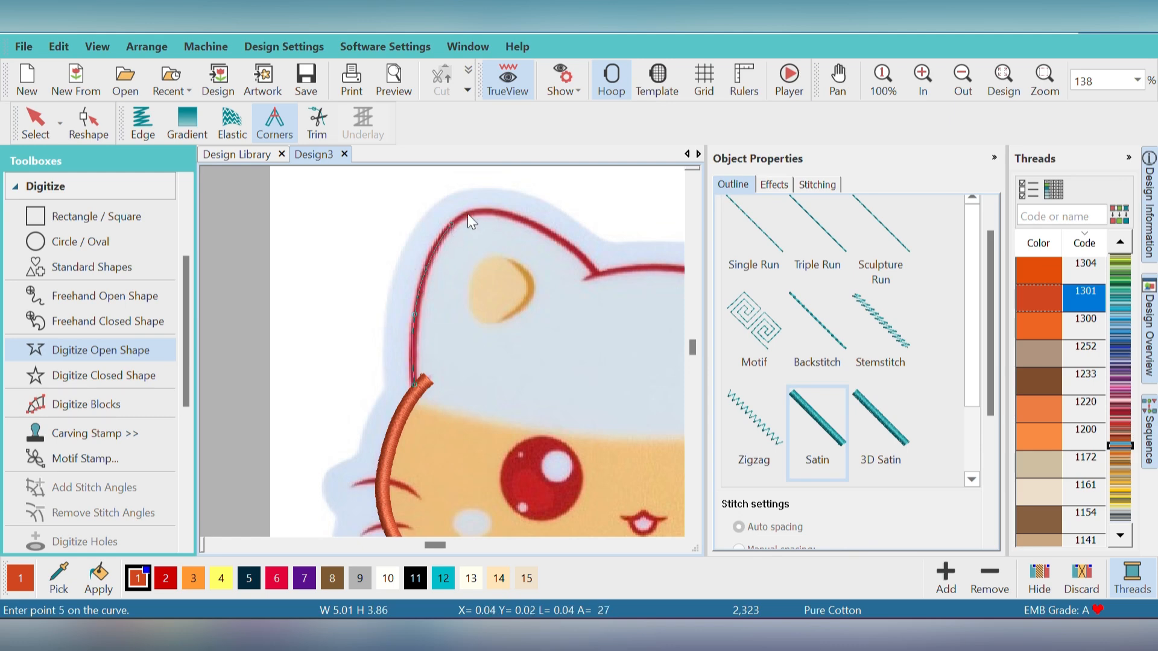
{"action": "left_click", "coordinate": [520, 218]}
{"action": "left_click", "coordinate": [557, 238]}
{"action": "key", "text": "Return"}
Trace the top of the head between the two ears with an open Satin outline.
{"action": "key", "text": "Right"}
{"action": "left_click", "coordinate": [337, 280]}
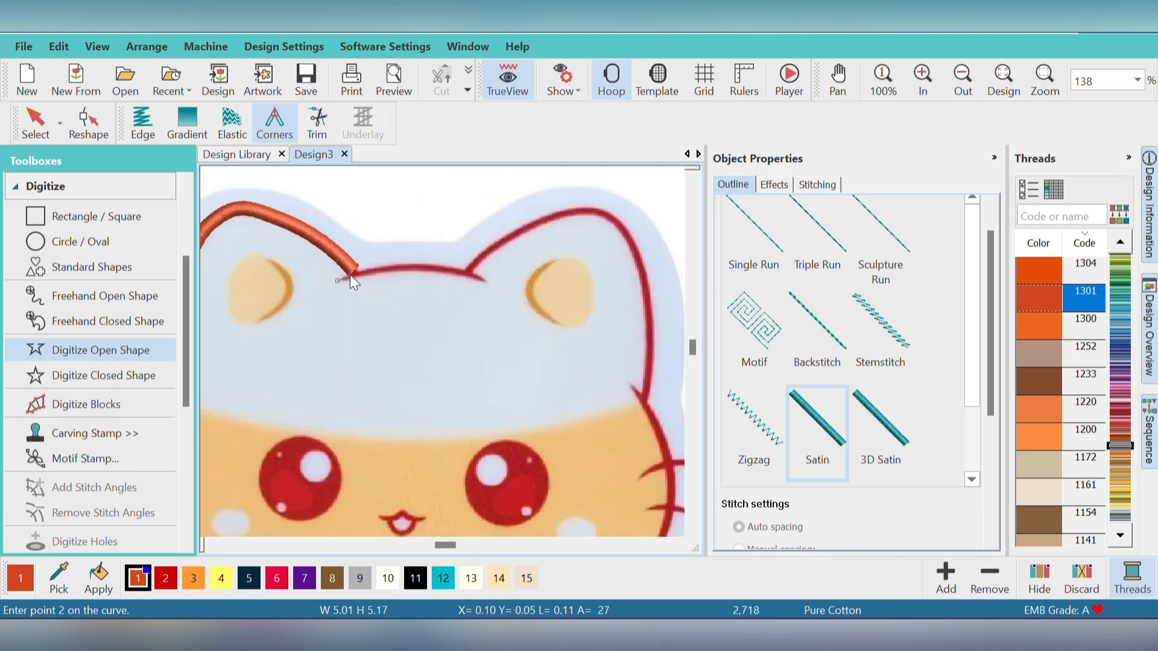
{"action": "left_click", "coordinate": [385, 266]}
{"action": "left_click", "coordinate": [484, 279]}
{"action": "key", "text": "Return"}
Trace the right ear with an open Satin outline from its inner base over the tip to the side of the head.
{"action": "left_click", "coordinate": [473, 264]}
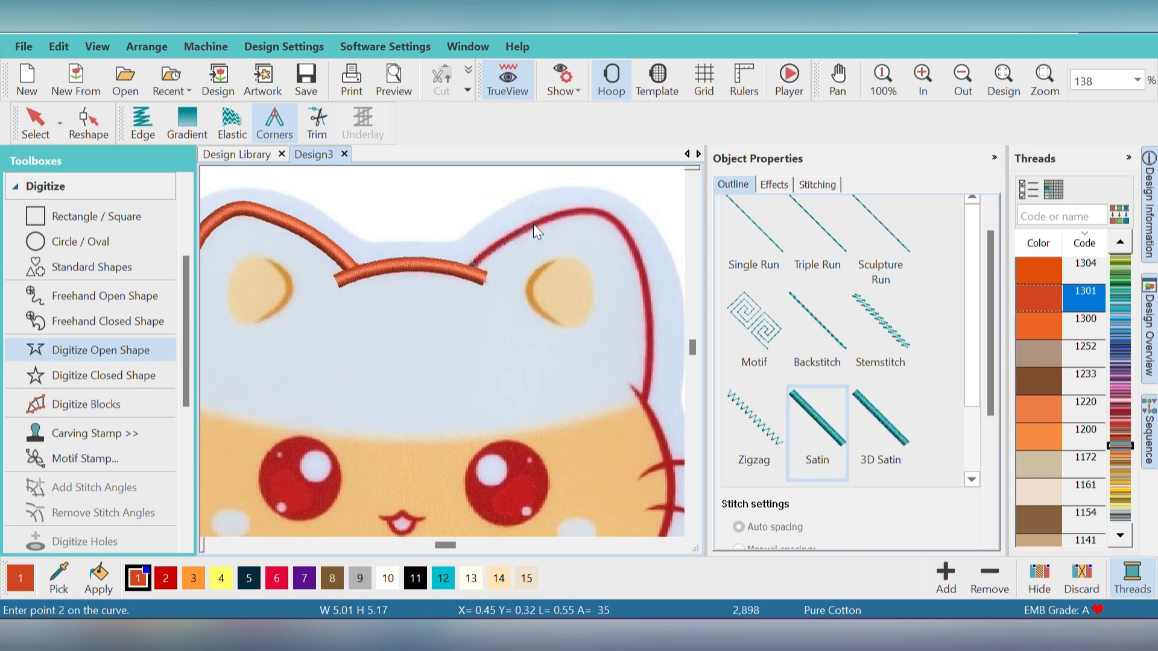
{"action": "left_click", "coordinate": [588, 211]}
{"action": "left_click", "coordinate": [607, 214]}
{"action": "left_click", "coordinate": [630, 241]}
{"action": "left_click", "coordinate": [646, 300]}
{"action": "left_click", "coordinate": [649, 362]}
{"action": "left_click", "coordinate": [646, 392]}
{"action": "key", "text": "Return"}
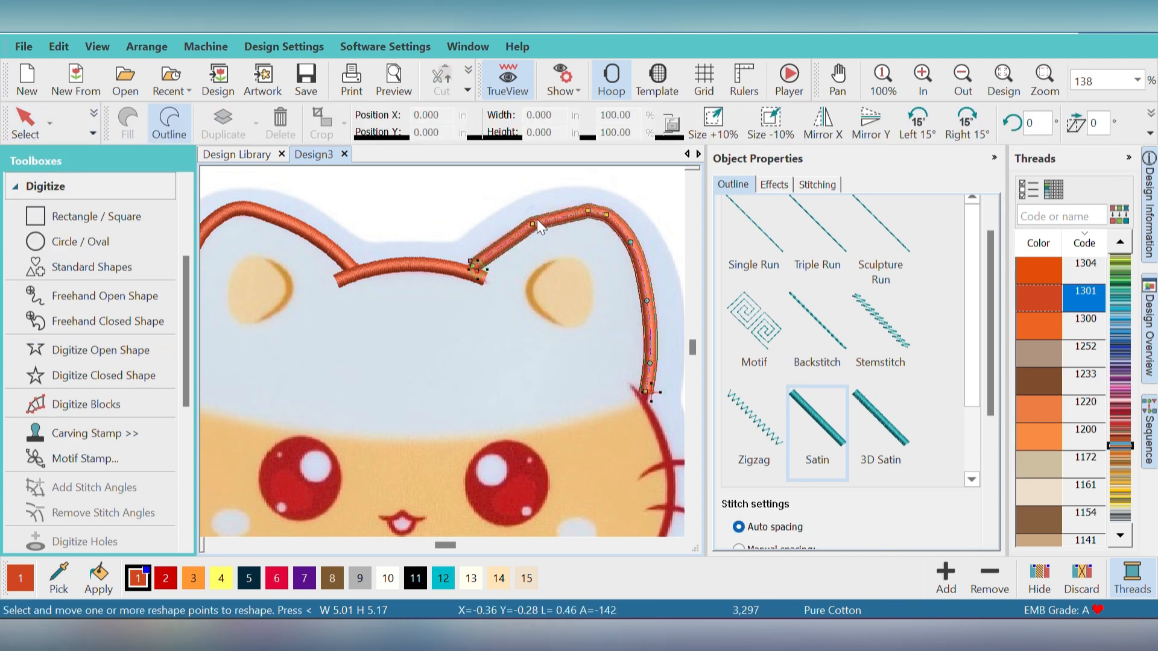
Convert the corner point on the right ear outline's inner slope to a curve point.
{"action": "left_click", "coordinate": [533, 224]}
{"action": "key", "text": "space"}
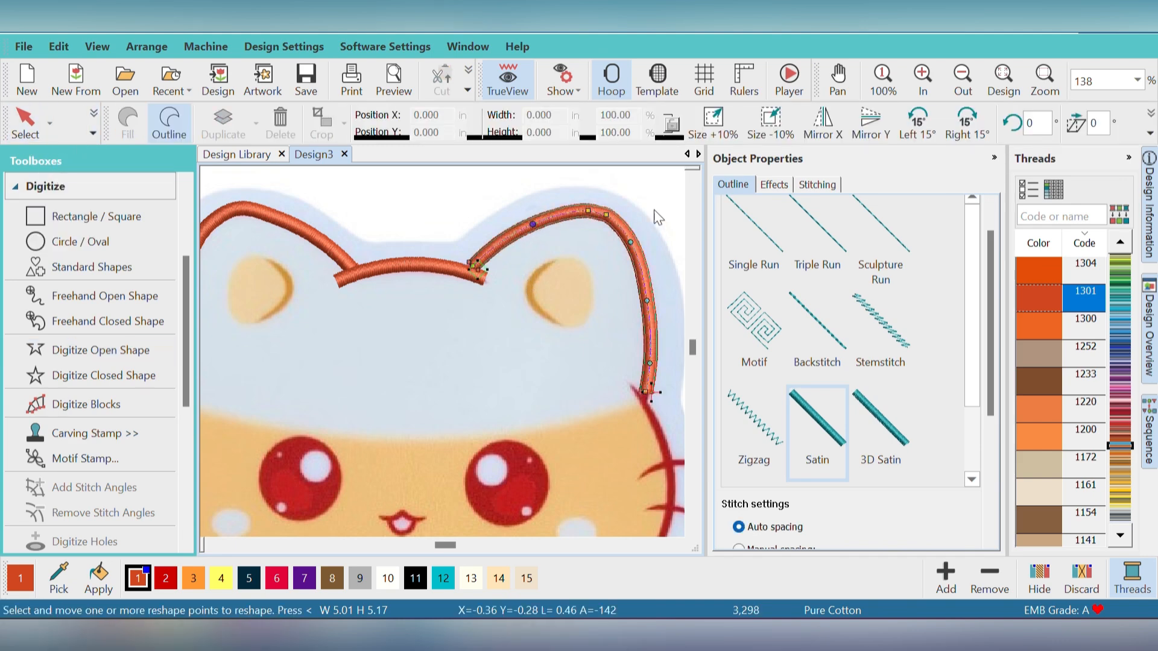
{"action": "key", "text": "Escape"}
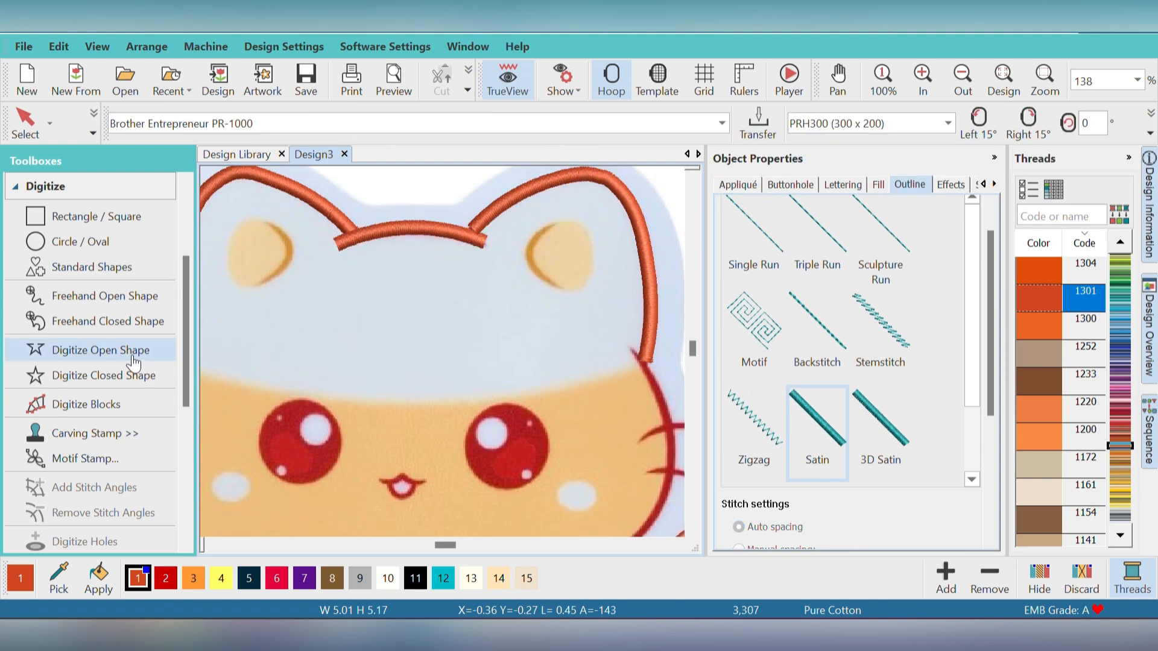
Trace the right side of the face with an open Satin outline from the right ear's base down to the chin.
{"action": "left_click", "coordinate": [134, 362]}
{"action": "scroll", "coordinate": [689, 532], "scroll_direction": "down", "scroll_amount": 3}
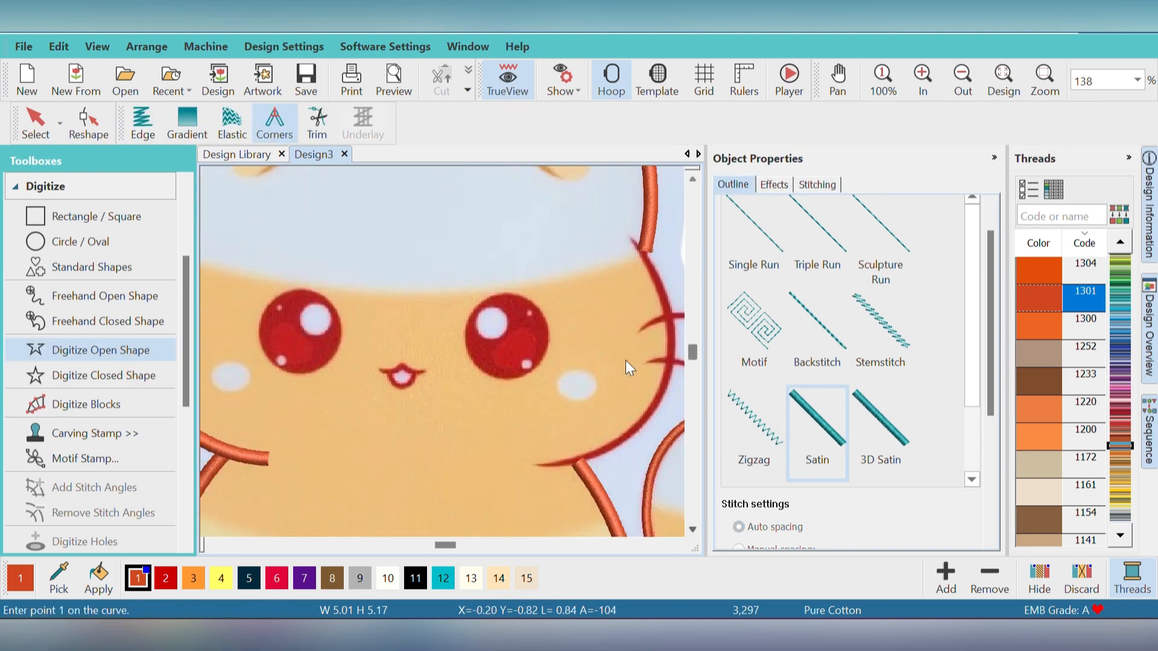
{"action": "left_click", "coordinate": [628, 234]}
{"action": "left_click", "coordinate": [558, 338]}
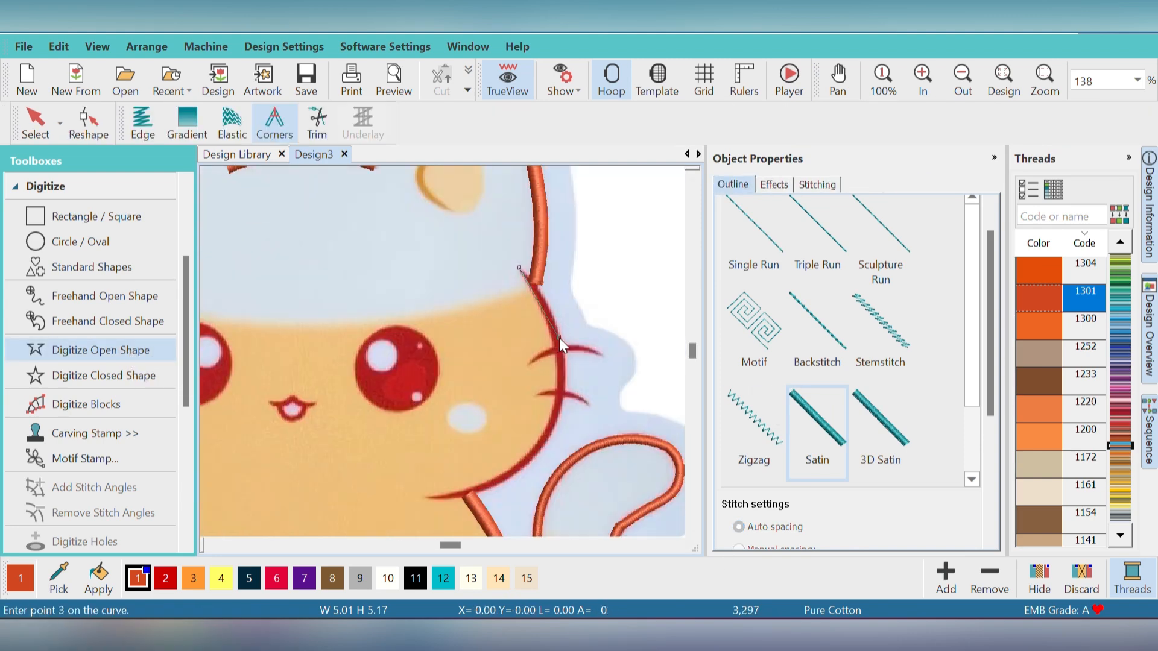
{"action": "left_click", "coordinate": [561, 383]}
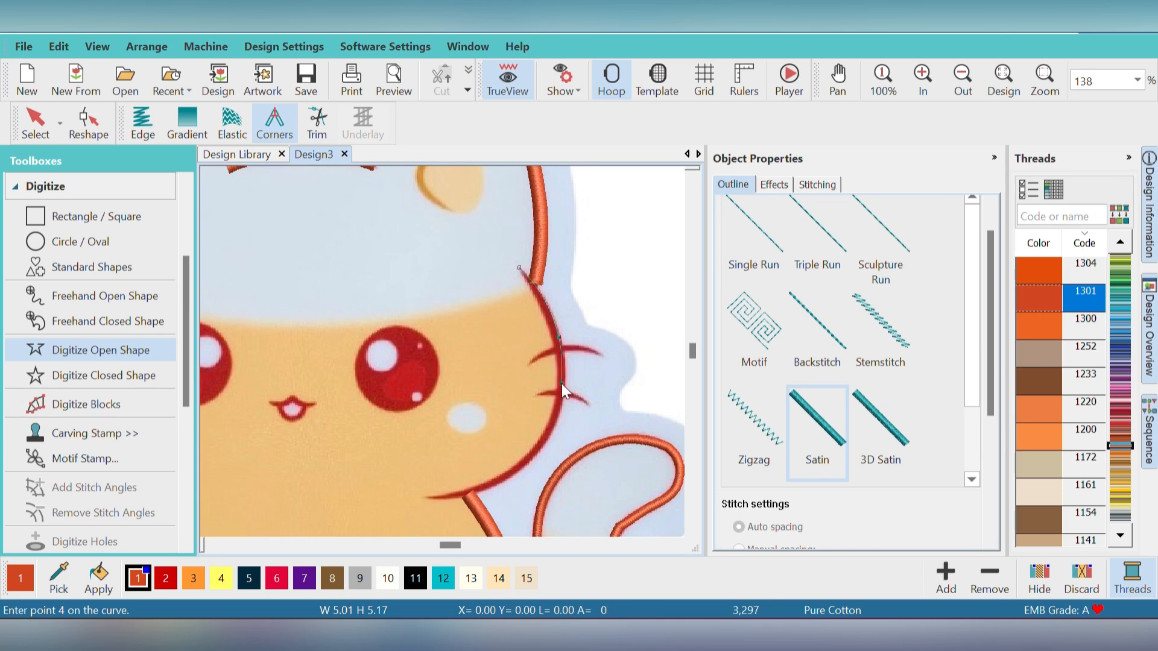
{"action": "left_click", "coordinate": [533, 456]}
{"action": "left_click", "coordinate": [470, 494]}
{"action": "left_click", "coordinate": [428, 498]}
{"action": "key", "text": "Return"}
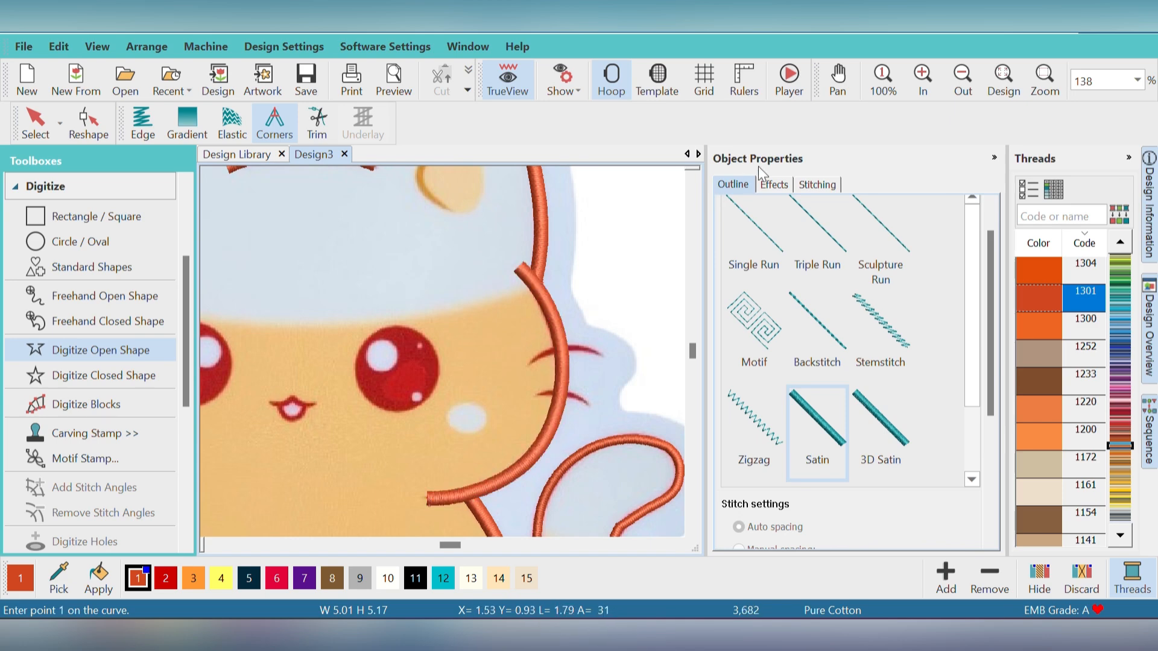
Hide the background artwork and view the whole stitched outline.
{"action": "key", "text": "Escape"}
{"action": "key", "text": "d"}
{"action": "left_click", "coordinate": [990, 84]}
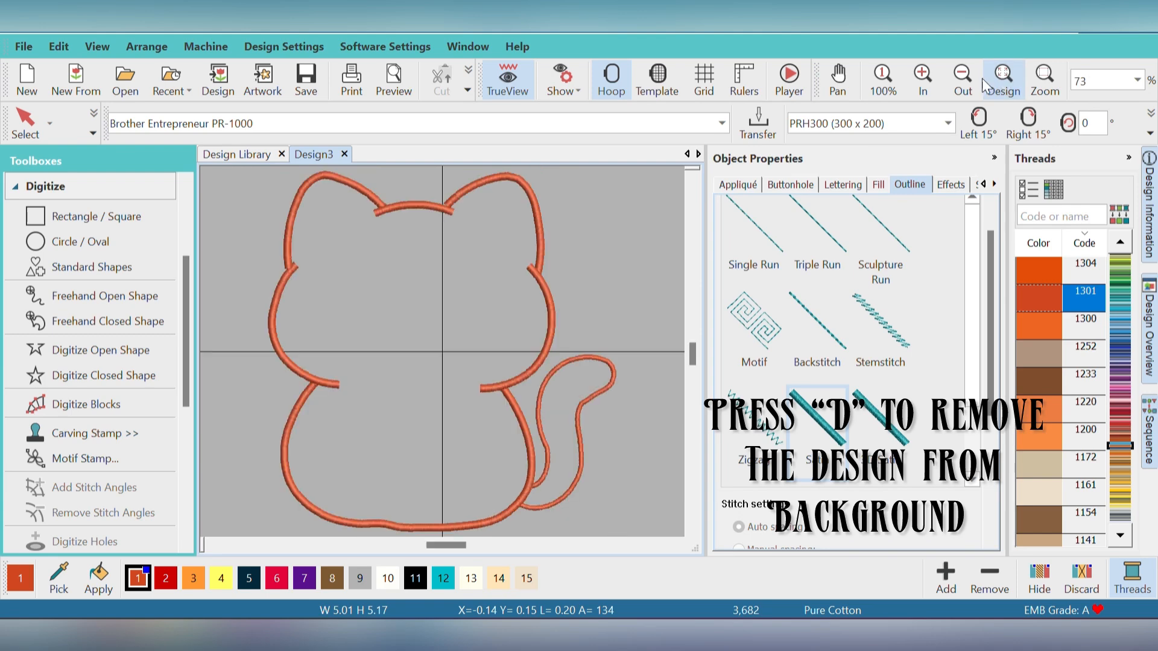
{"action": "left_click", "coordinate": [962, 85]}
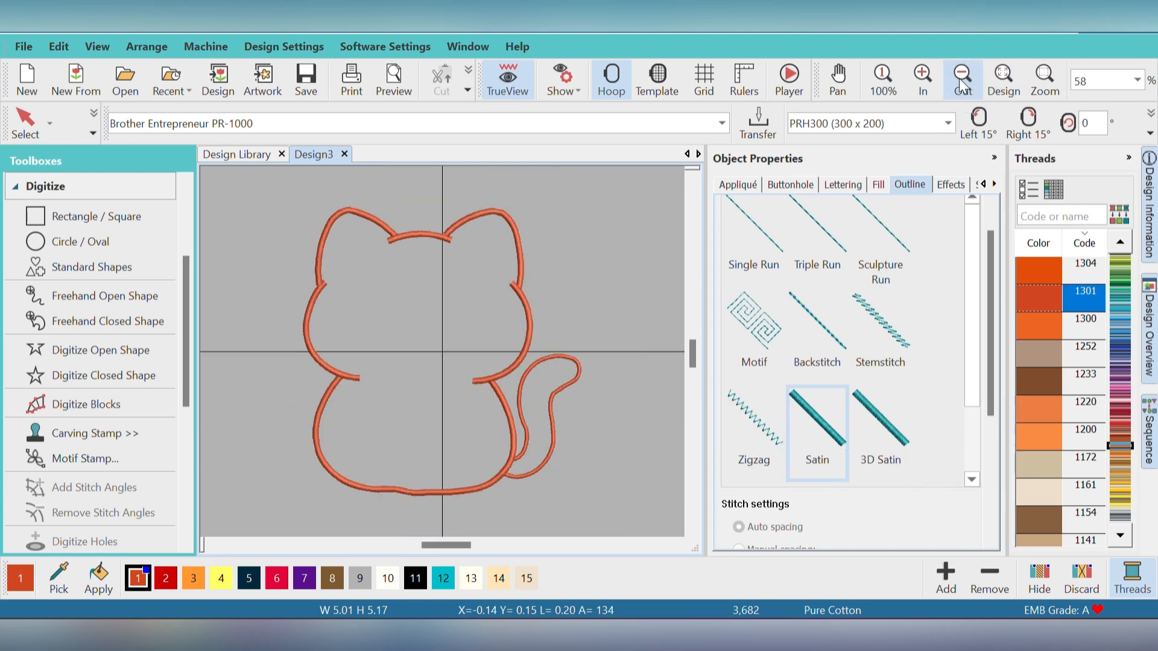
Set the tail outline's satin width to 0.090 in and show the background artwork again.
{"action": "left_click", "coordinate": [567, 379]}
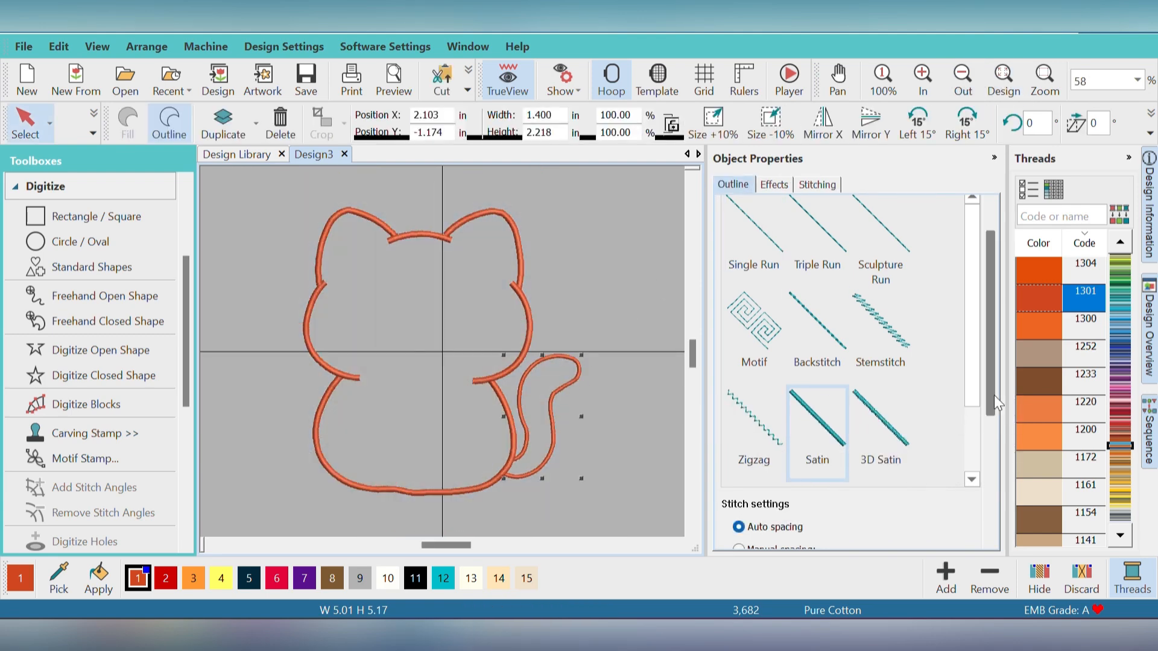
{"action": "left_click_drag", "start_coordinate": [994, 396], "coordinate": [990, 579]}
{"action": "left_click", "coordinate": [839, 405]}
{"action": "key", "text": "BackSpace"}
{"action": "key", "text": "BackSpace"}
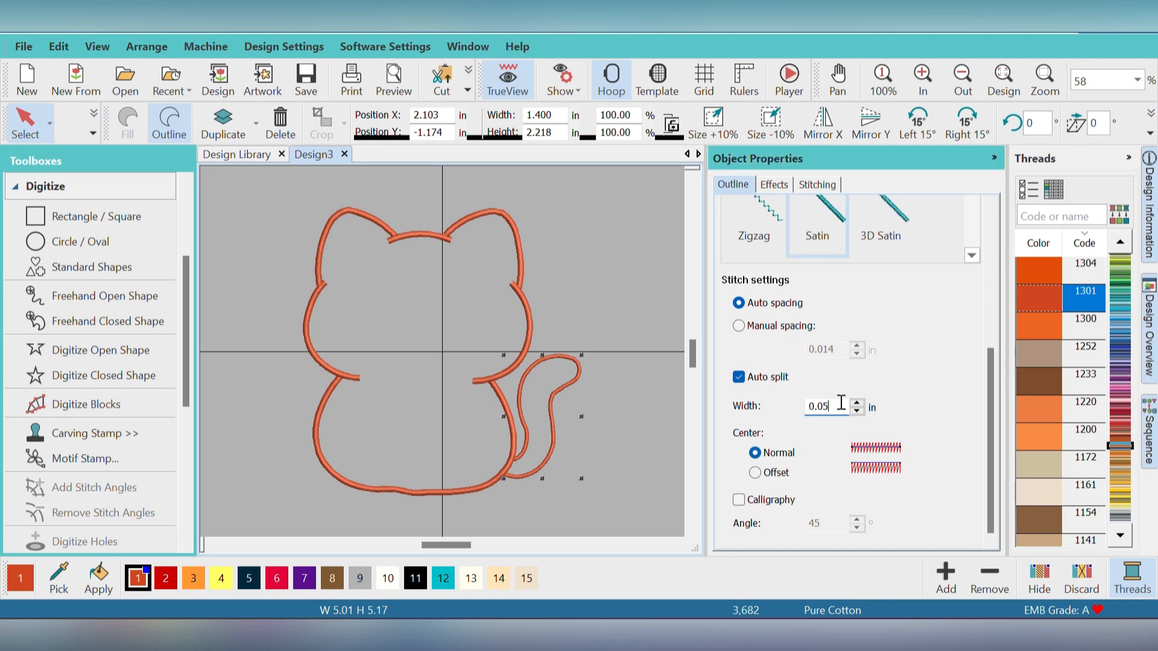
{"action": "type", "text": "9"}
{"action": "key", "text": "Return"}
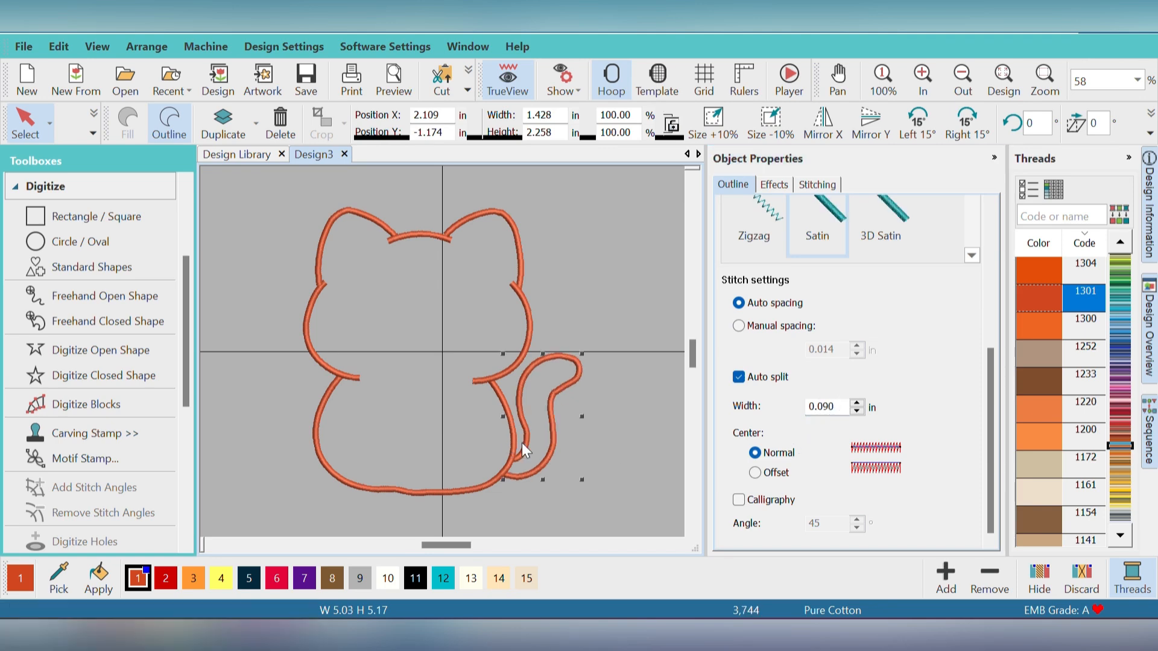
{"action": "left_click", "coordinate": [628, 463]}
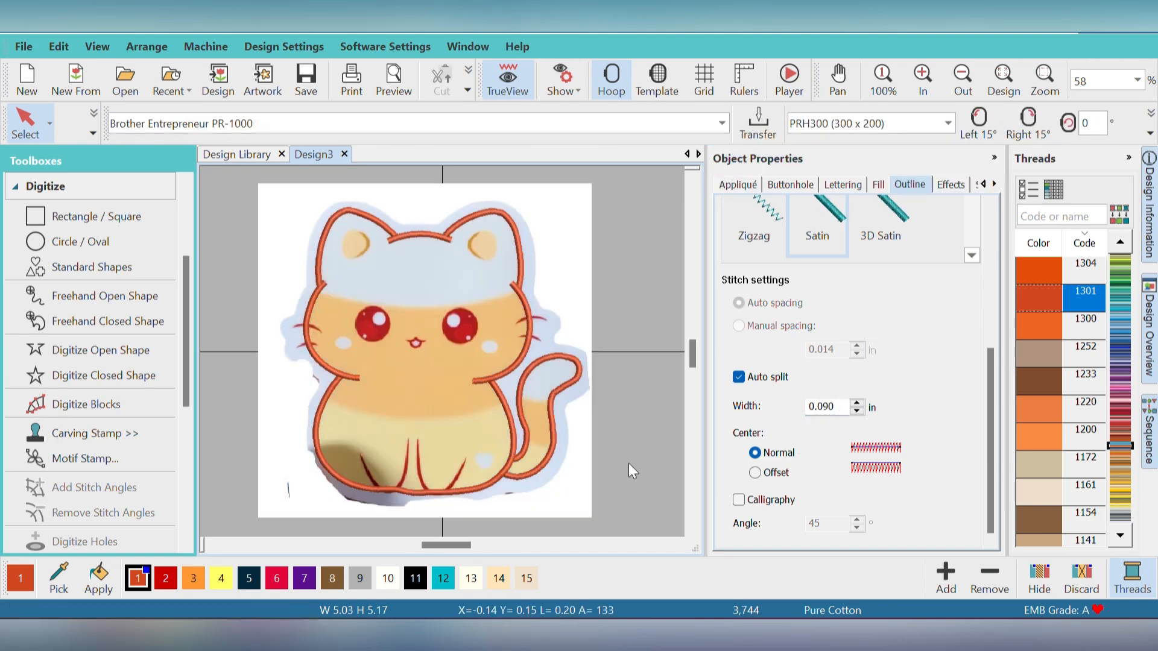
Trace the left paw as a U-shaped open Satin outline dipping through the body's bottom edge.
{"action": "left_click", "coordinate": [1045, 80]}
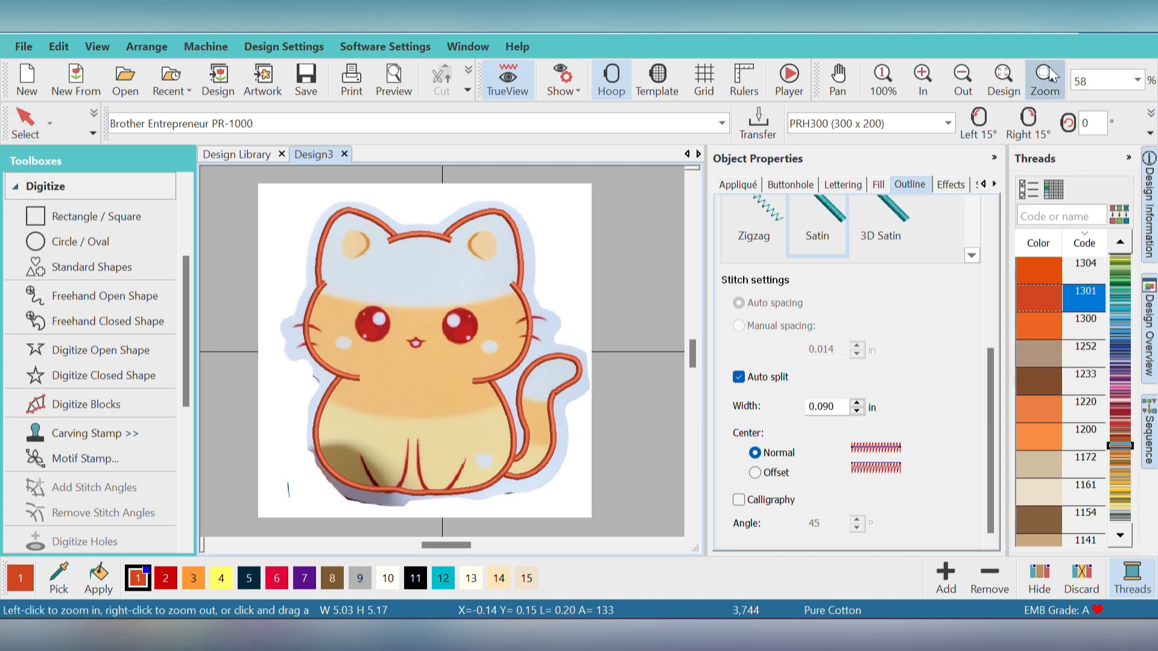
{"action": "left_click_drag", "start_coordinate": [333, 399], "coordinate": [474, 520]}
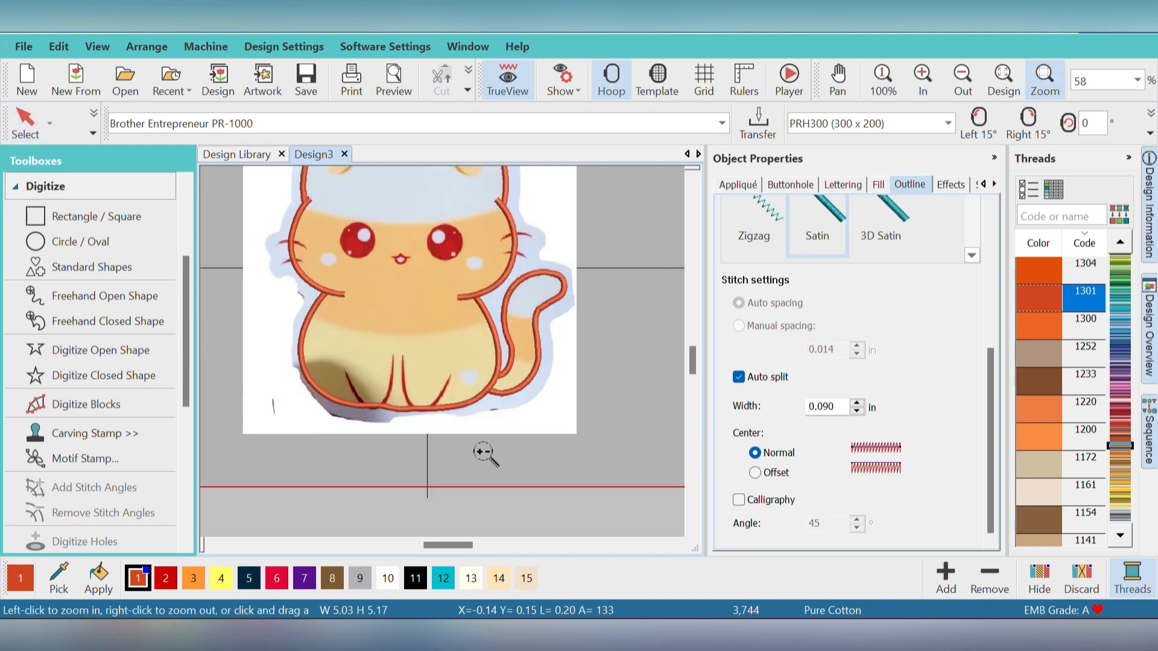
{"action": "left_click", "coordinate": [78, 351]}
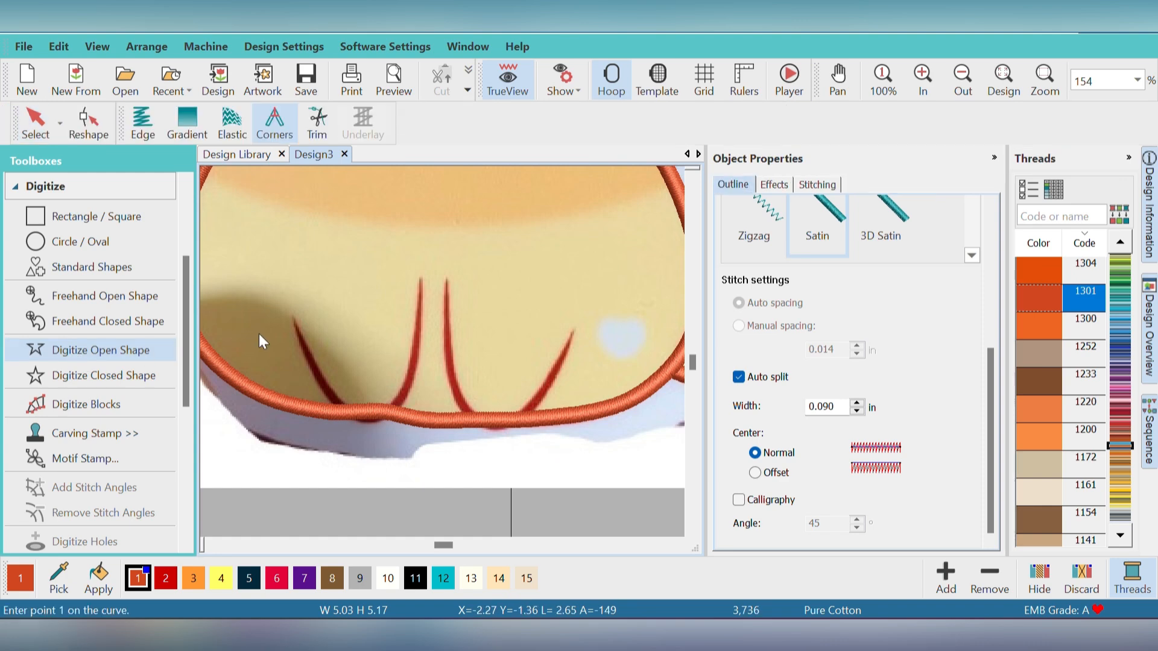
{"action": "left_click", "coordinate": [292, 317]}
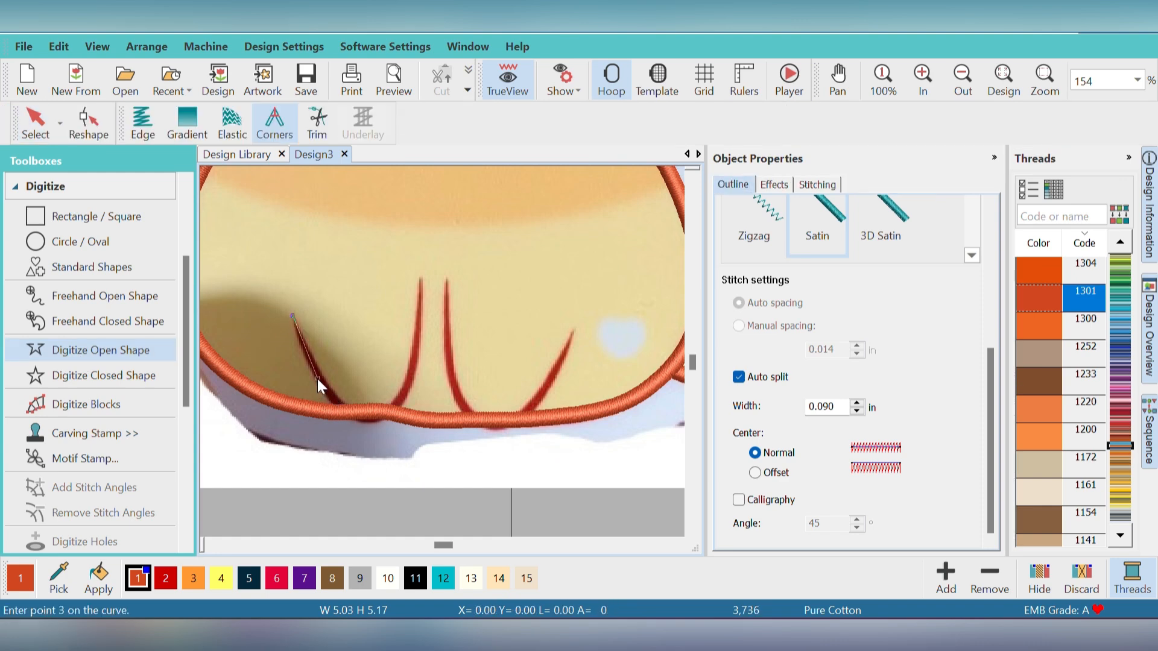
{"action": "left_click", "coordinate": [317, 378]}
{"action": "left_click", "coordinate": [352, 412]}
{"action": "left_click", "coordinate": [370, 419]}
{"action": "left_click", "coordinate": [401, 397]}
{"action": "left_click", "coordinate": [411, 371]}
{"action": "left_click", "coordinate": [419, 280]}
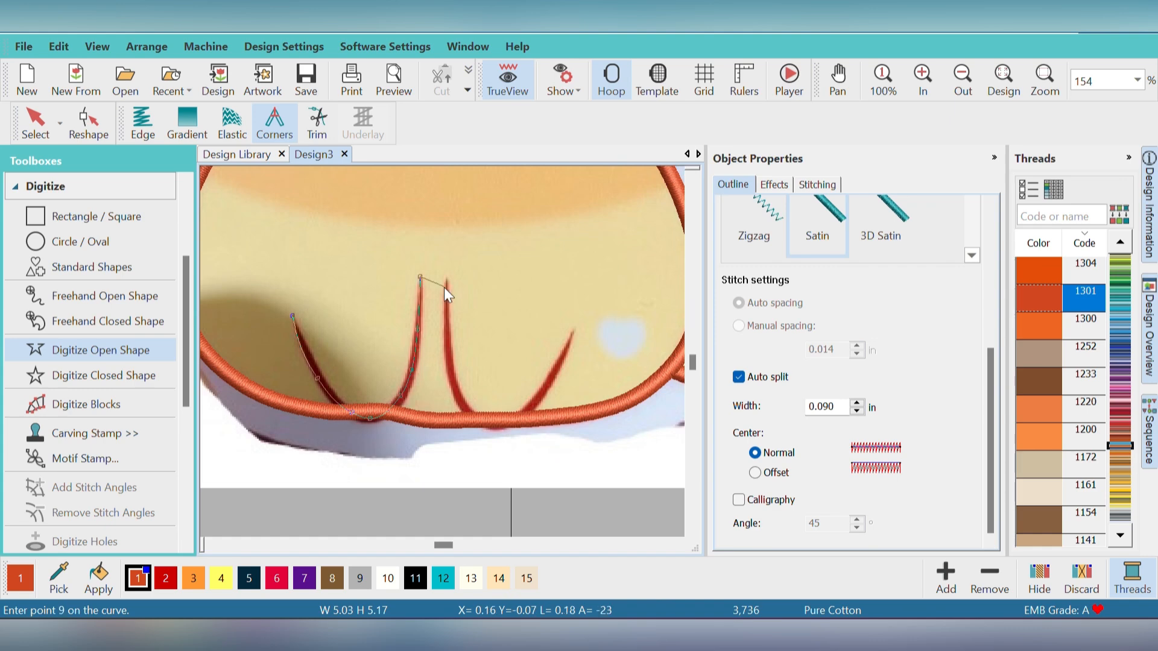
{"action": "key", "text": "Return"}
Trace the right paw as a U-shaped open Satin outline dipping through the body's bottom edge.
{"action": "left_click", "coordinate": [446, 278]}
{"action": "left_click", "coordinate": [447, 350]}
{"action": "left_click", "coordinate": [463, 407]}
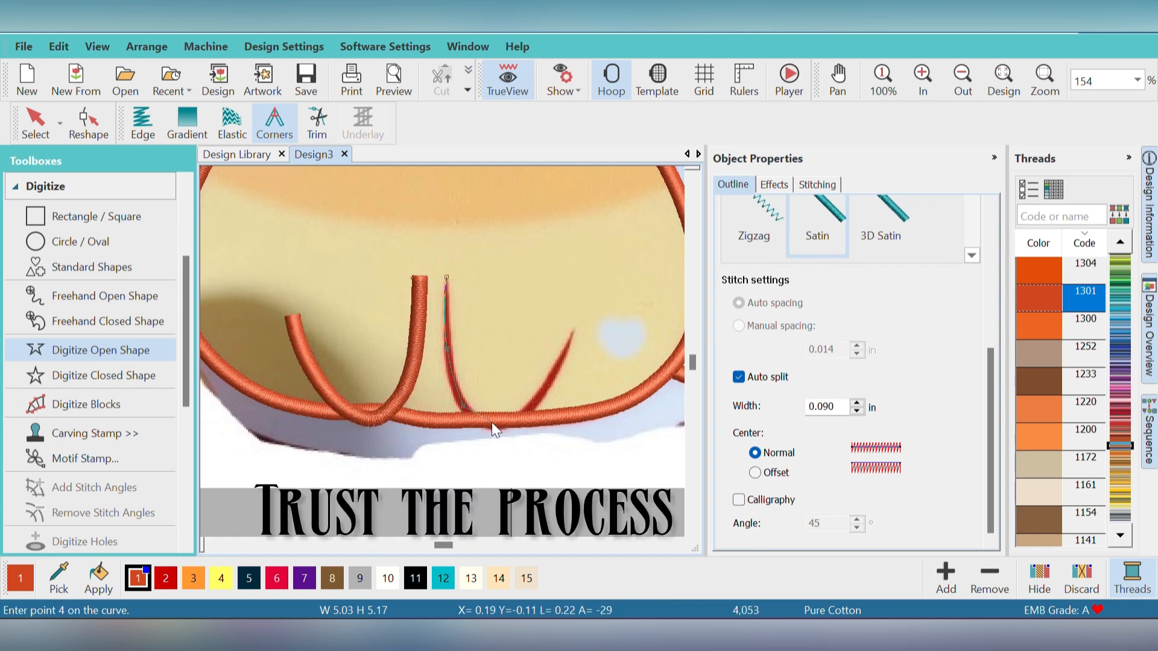
{"action": "left_click", "coordinate": [499, 426]}
{"action": "right_click", "coordinate": [545, 390]}
{"action": "right_click", "coordinate": [573, 333]}
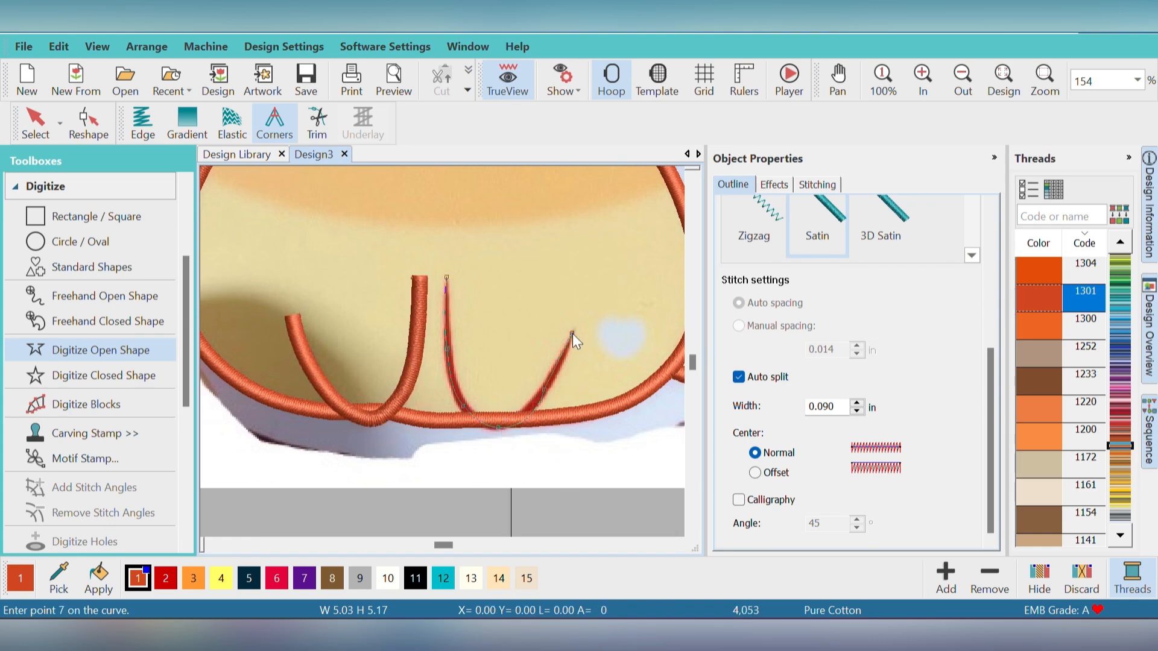
{"action": "key", "text": "Return"}
{"action": "key", "text": "Escape"}
Reshape the right paw outline by converting the corner point on its outer side to a curve point.
{"action": "right_click", "coordinate": [542, 424]}
{"action": "key", "text": "Escape"}
{"action": "key", "text": "h"}
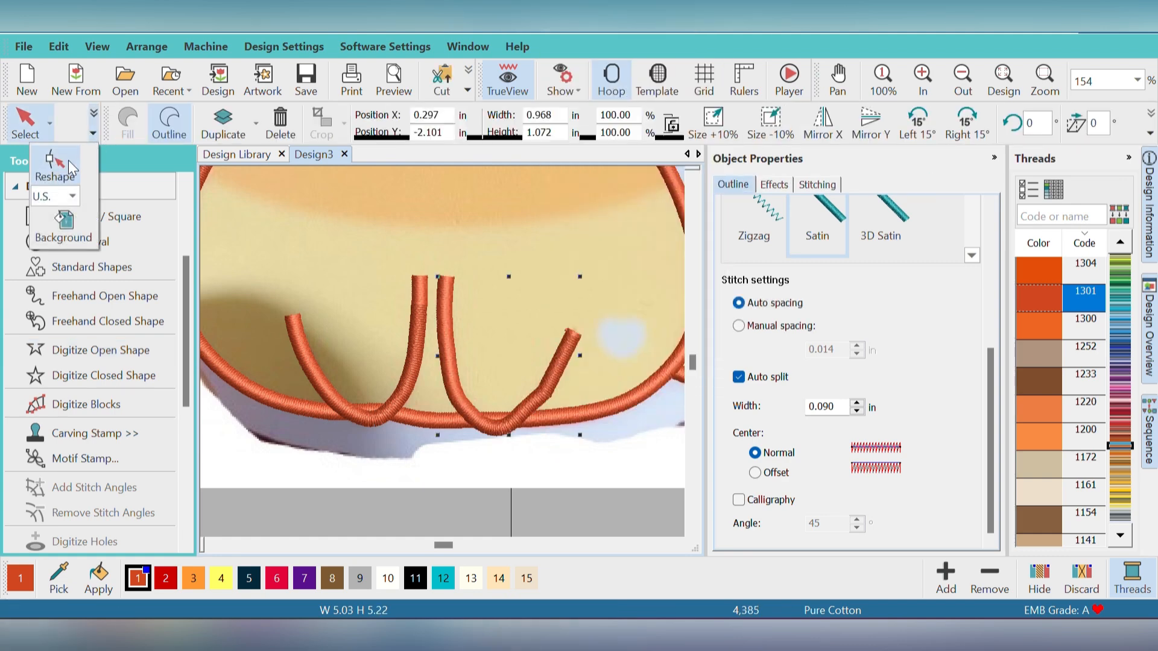
{"action": "left_click", "coordinate": [552, 380]}
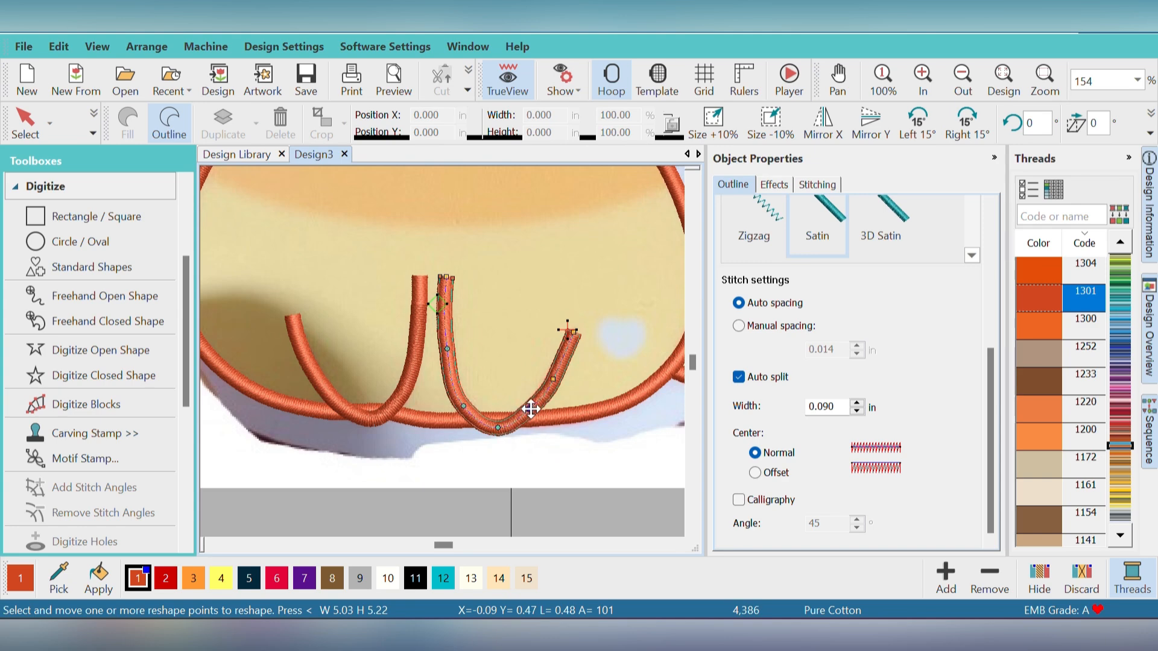
{"action": "left_click", "coordinate": [552, 379]}
{"action": "key", "text": "Escape"}
{"action": "key", "text": "Escape"}
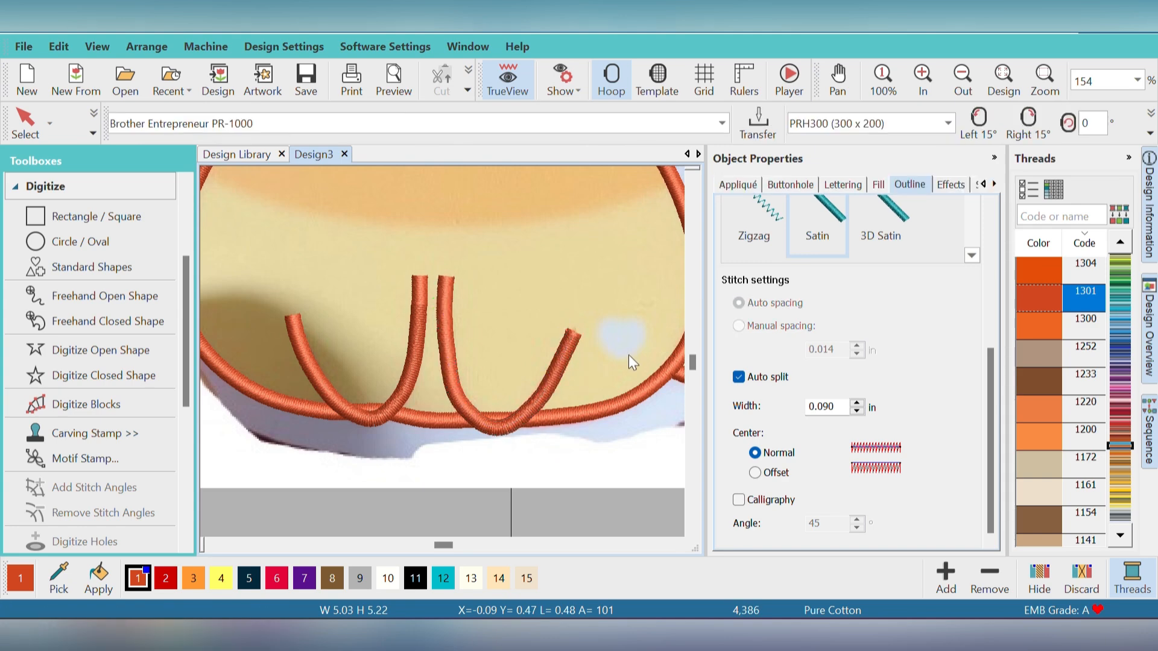
Hide the artwork and examine the full cat outline with both paws.
{"action": "key", "text": "d"}
{"action": "left_click", "coordinate": [963, 83]}
{"action": "left_click", "coordinate": [964, 84]}
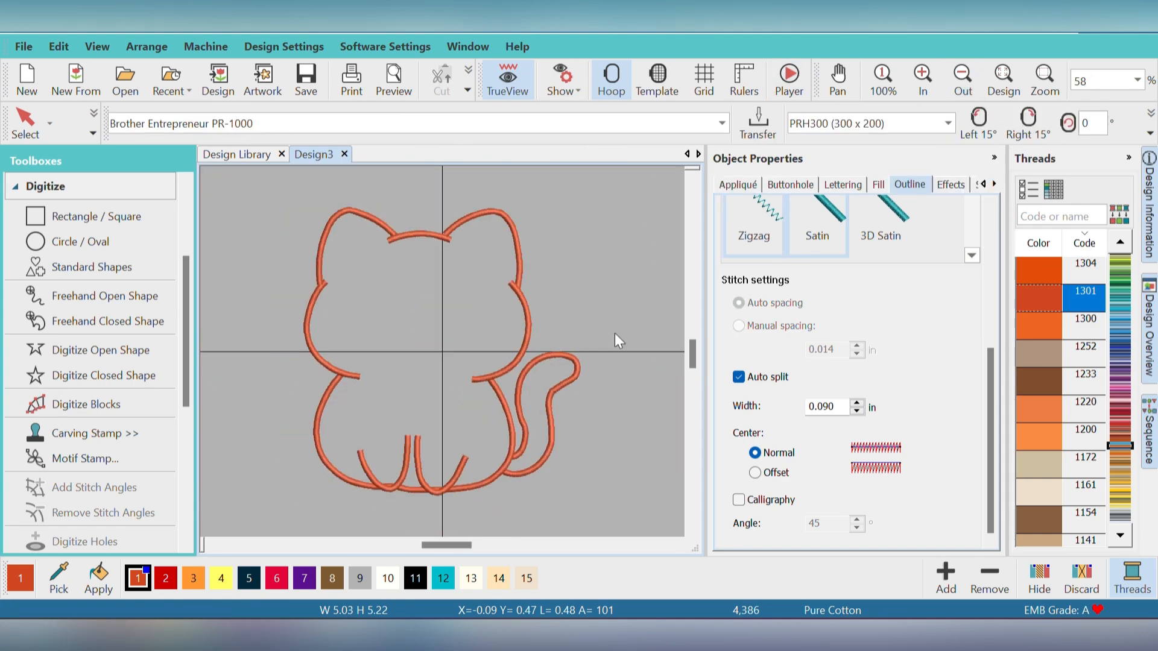
Start a closed Fill shape at the head's left notch and trace up the left ear's outer side along the outline's center.
{"action": "left_click", "coordinate": [133, 378]}
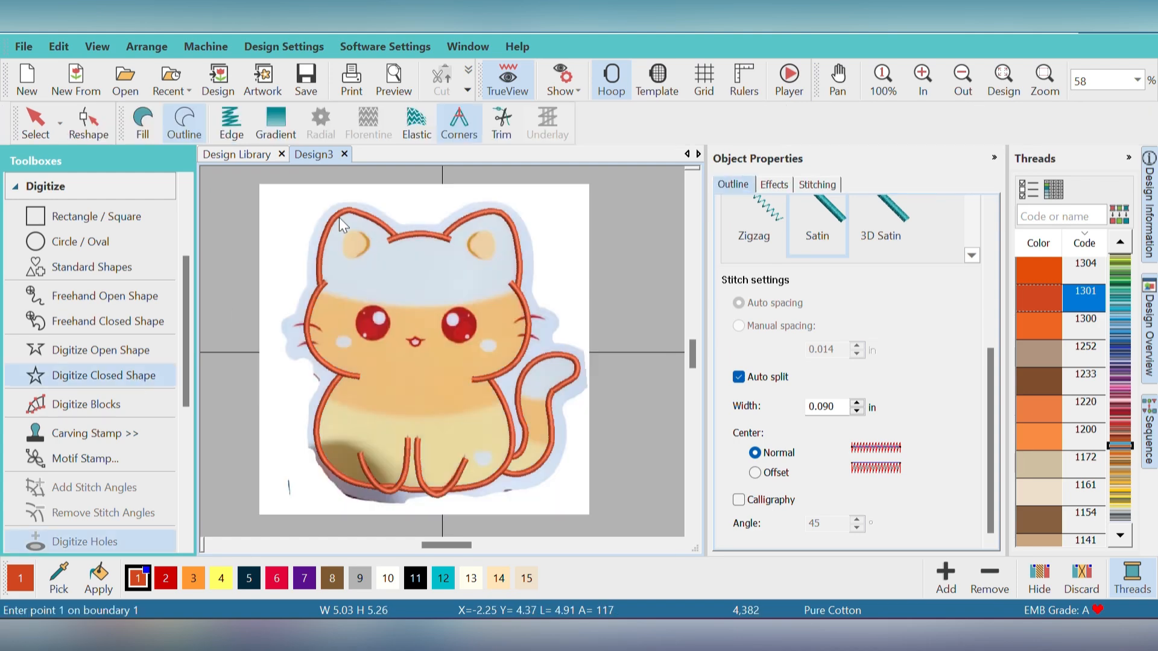
{"action": "left_click", "coordinate": [147, 121]}
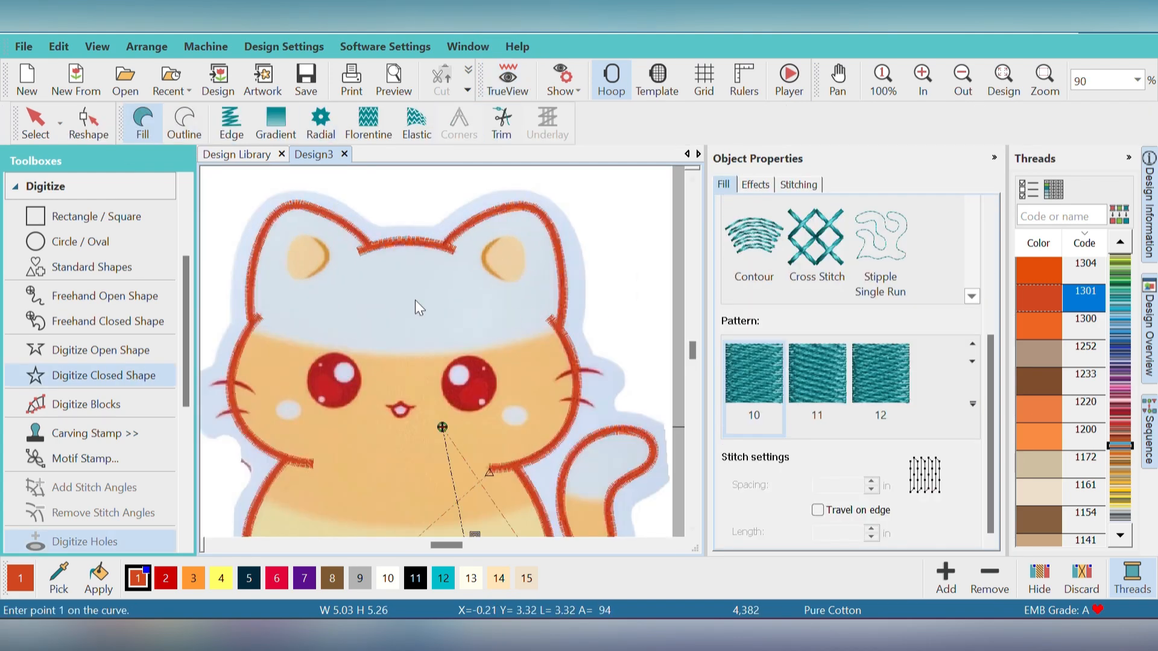
{"action": "left_click", "coordinate": [923, 77]}
{"action": "left_click", "coordinate": [216, 545]}
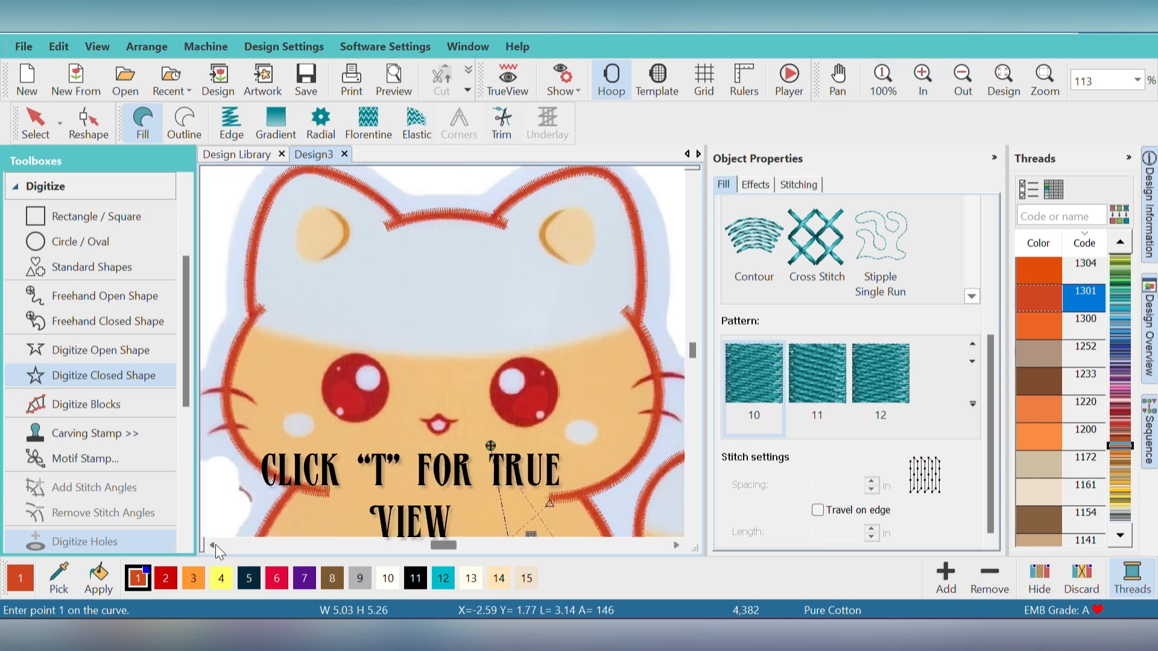
{"action": "scroll", "coordinate": [316, 409], "scroll_direction": "up", "scroll_amount": 3}
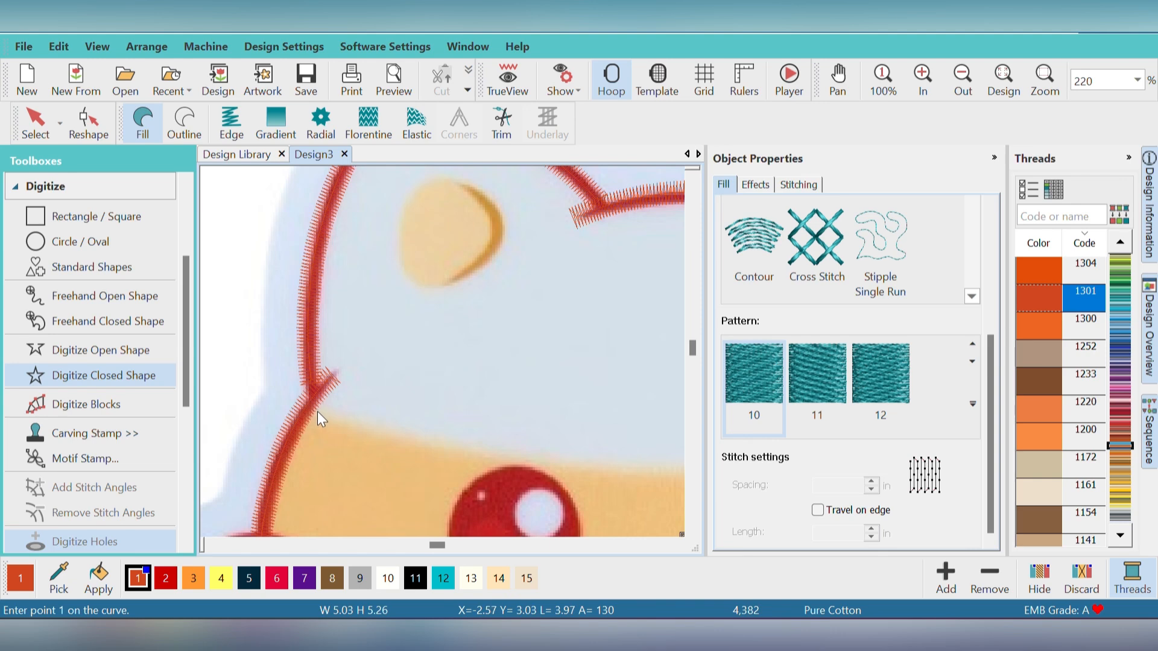
{"action": "left_click", "coordinate": [317, 411]}
{"action": "left_click", "coordinate": [313, 338]}
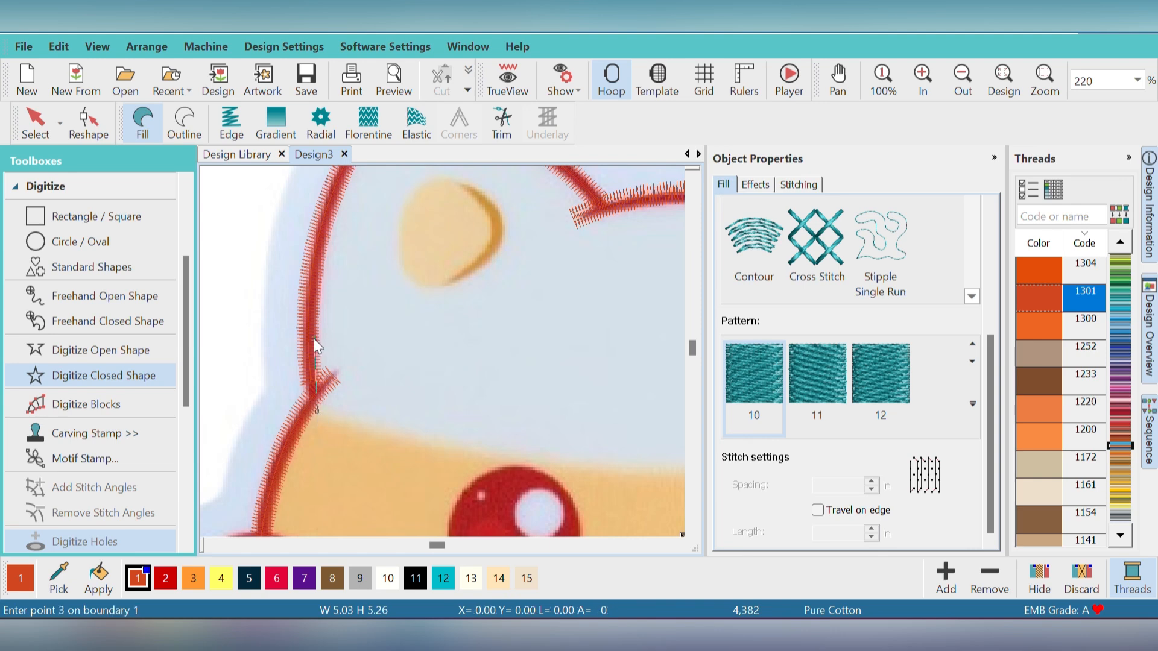
{"action": "left_click", "coordinate": [321, 250]}
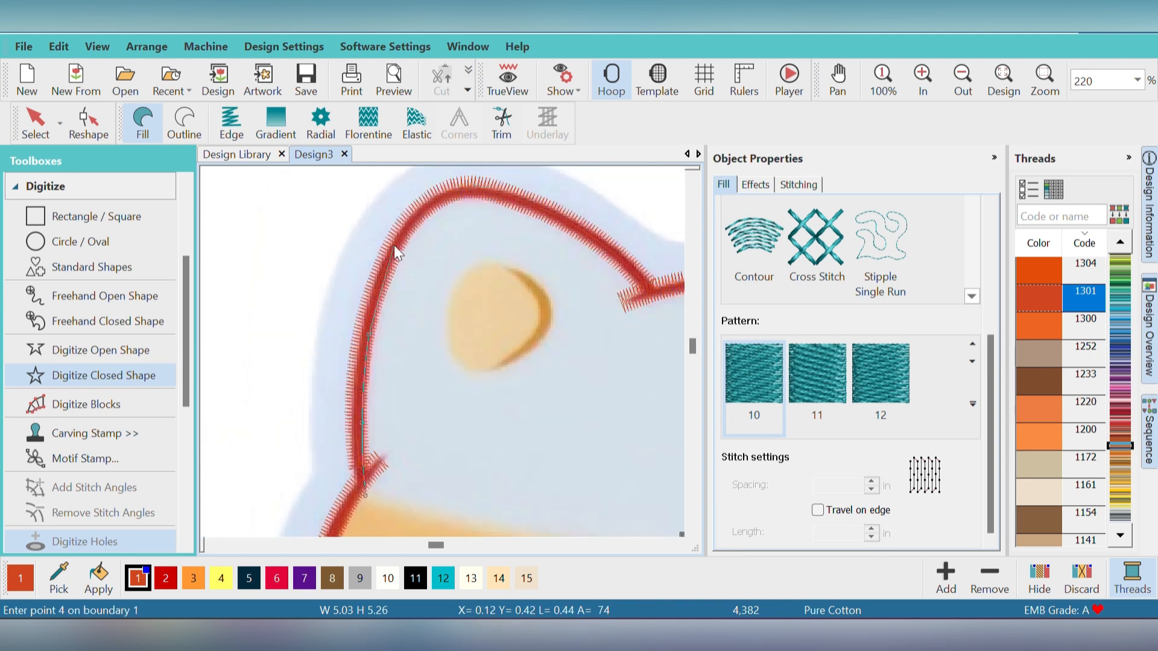
Continue the fill boundary over the left ear's tip and across the top of the head between the ears.
{"action": "left_click", "coordinate": [401, 244]}
{"action": "left_click", "coordinate": [439, 199]}
{"action": "left_click", "coordinate": [471, 191]}
{"action": "left_click", "coordinate": [558, 221]}
{"action": "left_click", "coordinate": [621, 266]}
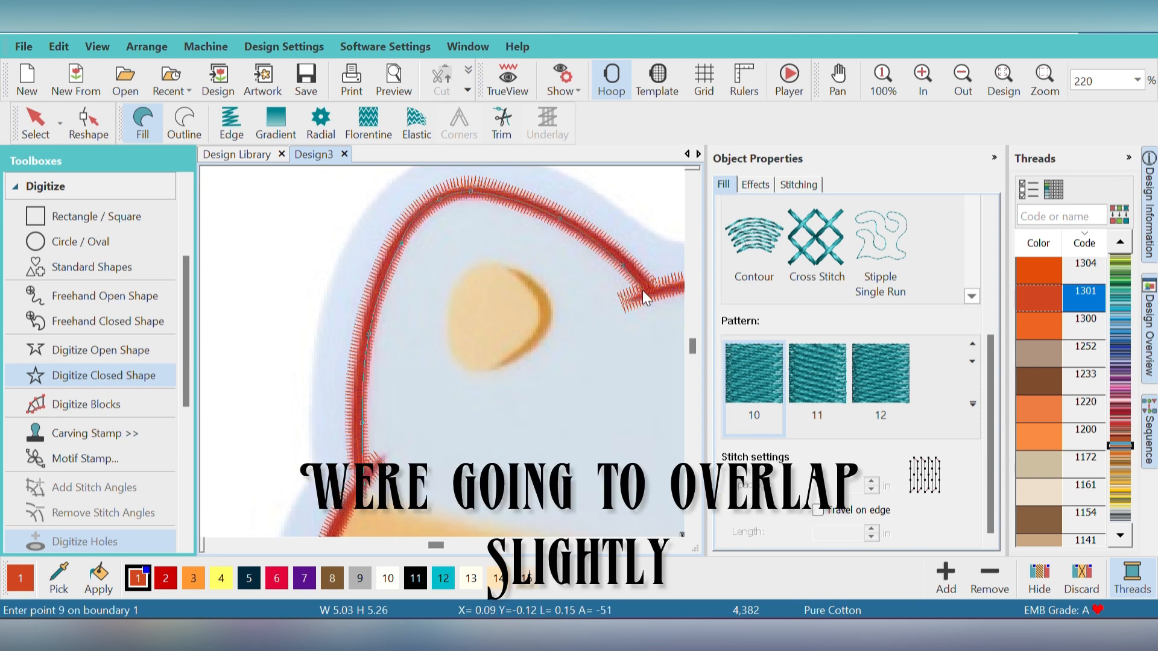
{"action": "left_click", "coordinate": [643, 291]}
{"action": "left_click", "coordinate": [599, 314]}
{"action": "left_click", "coordinate": [578, 338]}
{"action": "left_click", "coordinate": [607, 338]}
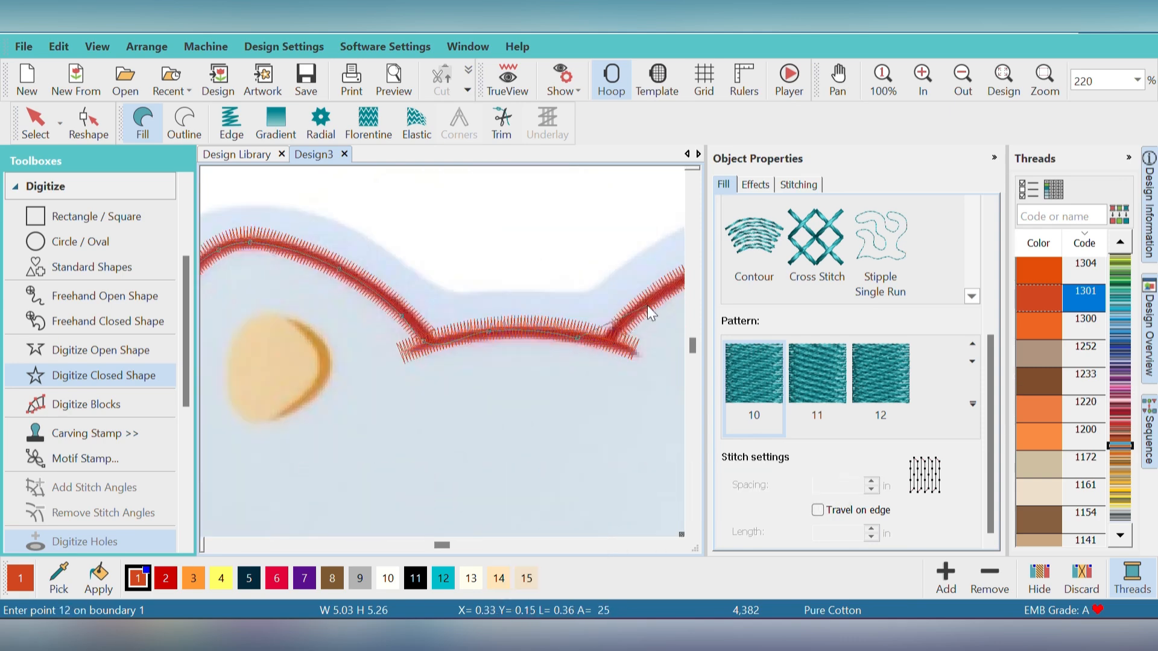
Continue the fill boundary over the right ear and down its outer side to the head's right notch.
{"action": "left_click", "coordinate": [650, 314]}
{"action": "left_click", "coordinate": [650, 277]}
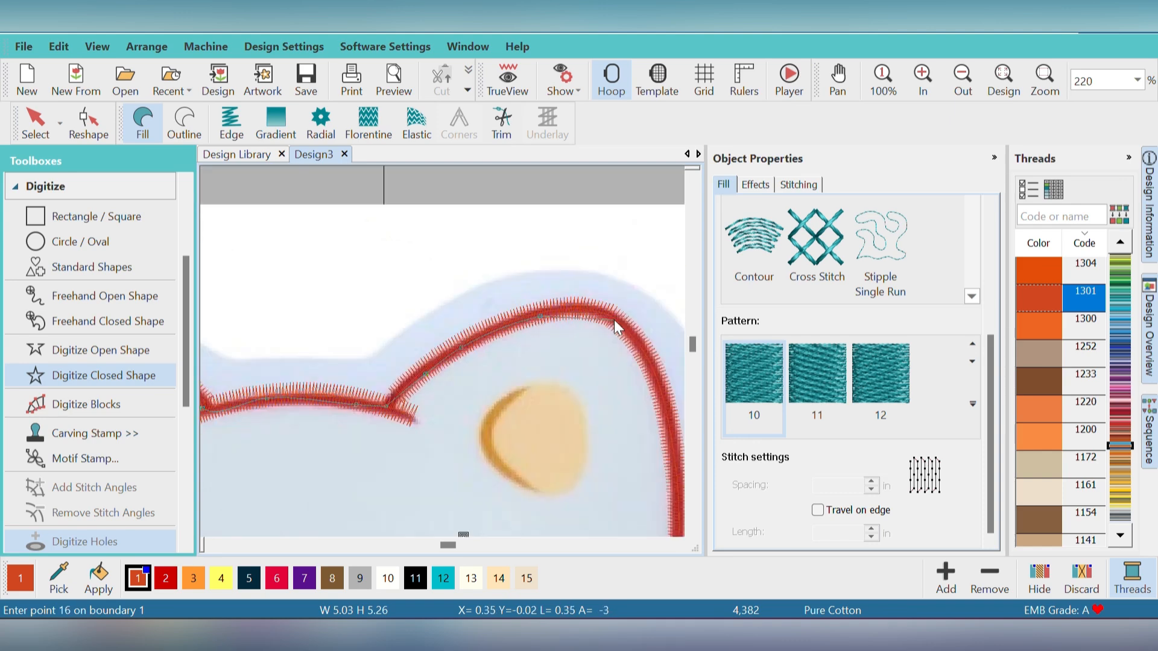
{"action": "left_click", "coordinate": [584, 313]}
{"action": "left_click", "coordinate": [581, 310]}
{"action": "left_click", "coordinate": [608, 316]}
{"action": "left_click", "coordinate": [637, 351]}
{"action": "left_click", "coordinate": [561, 418]}
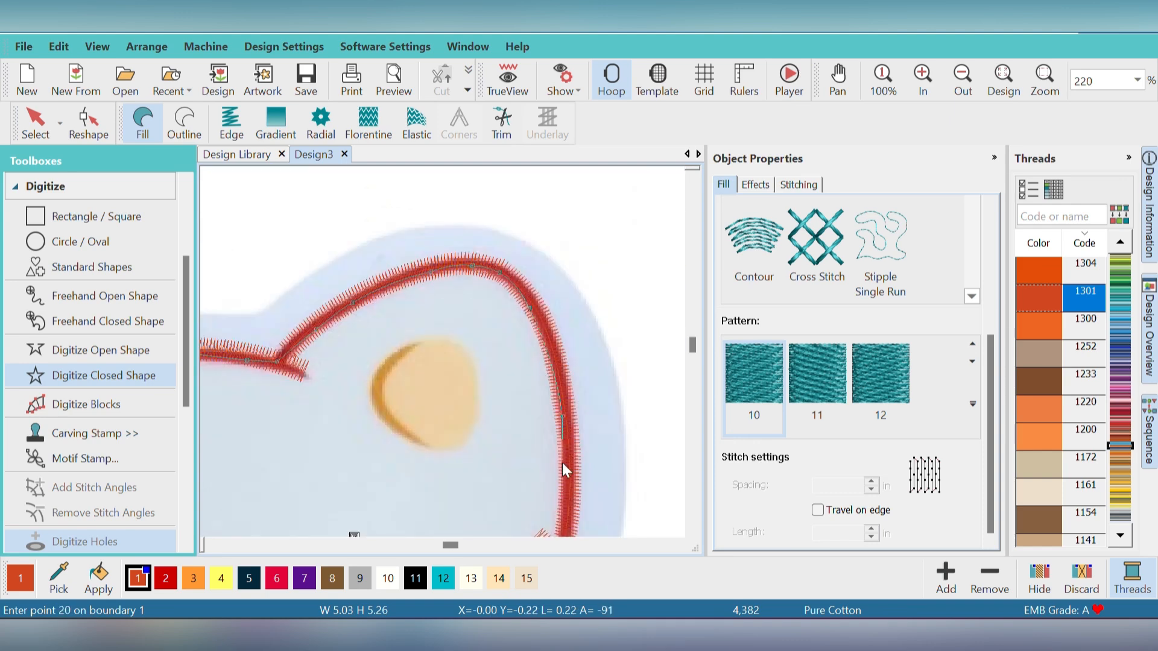
{"action": "left_click", "coordinate": [563, 468]}
{"action": "left_click", "coordinate": [500, 467]}
{"action": "left_click", "coordinate": [494, 486]}
Trace the white forehead's curved lower edge above the eyes back toward the left notch and close the fill shape.
{"action": "scroll", "coordinate": [341, 447], "scroll_direction": "down", "scroll_amount": 3}
{"action": "left_click", "coordinate": [370, 406]}
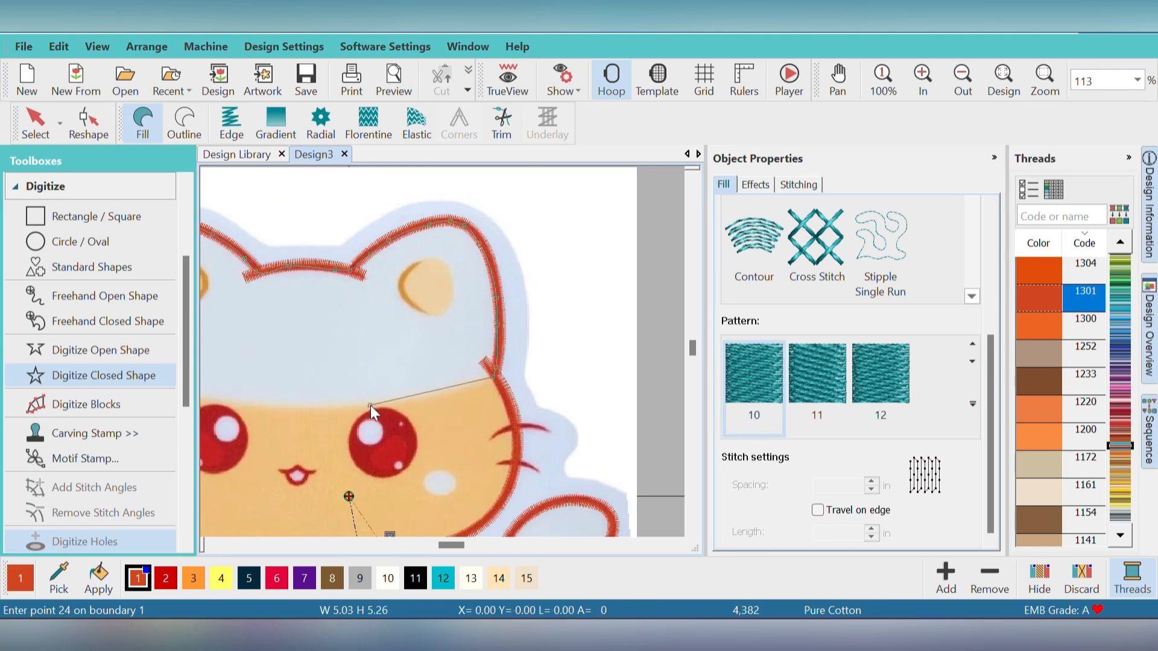
{"action": "key", "text": "BackSpace"}
{"action": "left_click", "coordinate": [461, 384]}
{"action": "left_click", "coordinate": [386, 399]}
{"action": "left_click", "coordinate": [253, 405]}
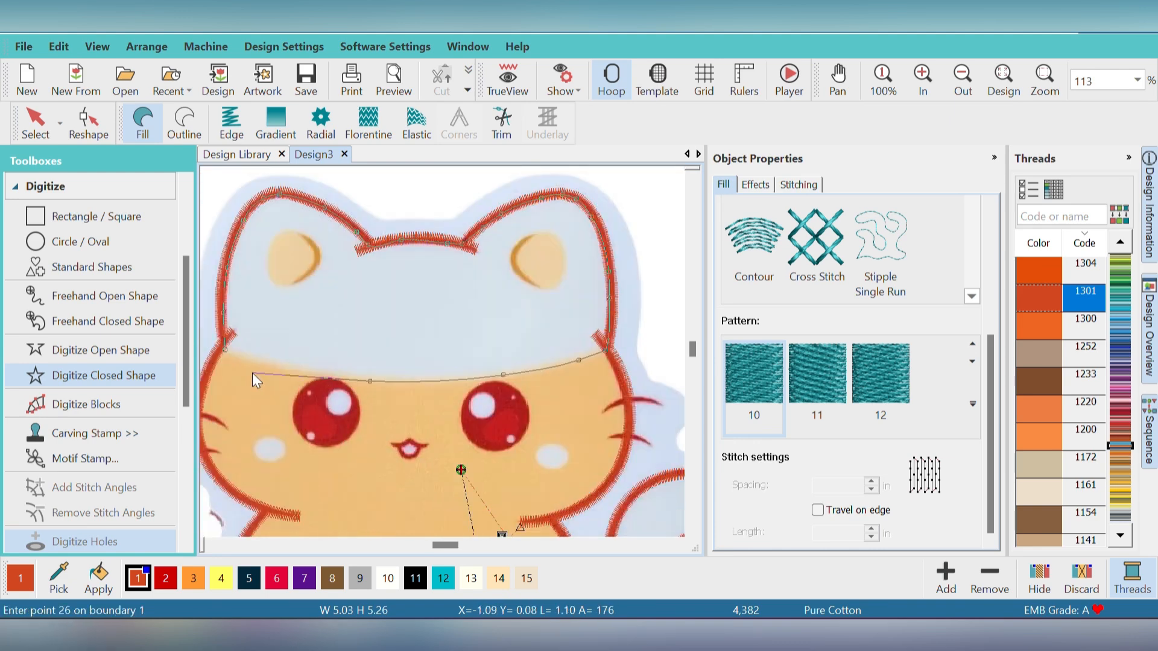
{"action": "key", "text": "space"}
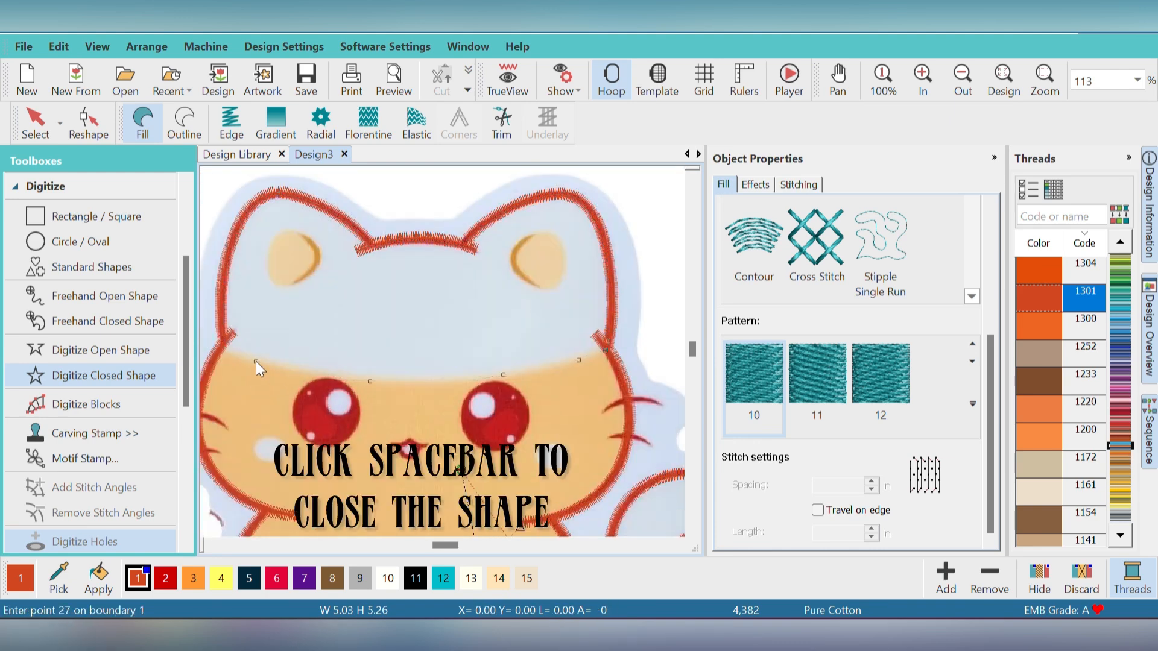
{"action": "key", "text": "Return"}
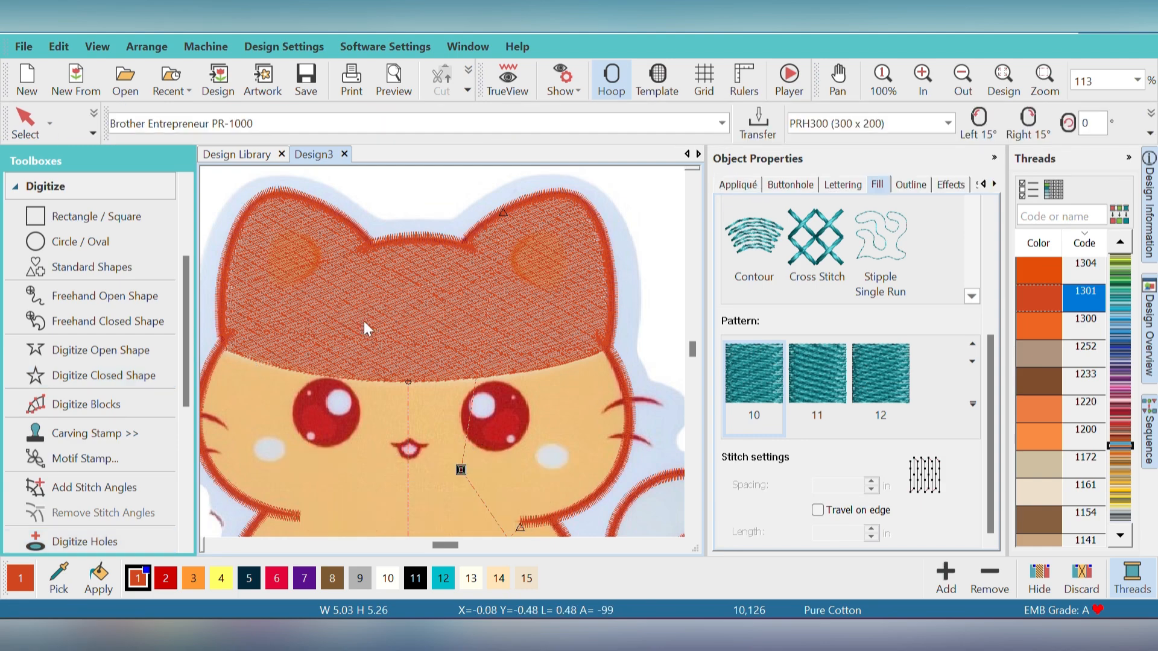
Recolor the forehead fill with palette color 10 in TrueView, set its stitch spacing to 0.017 in and adjust its pull compensation.
{"action": "key", "text": "t"}
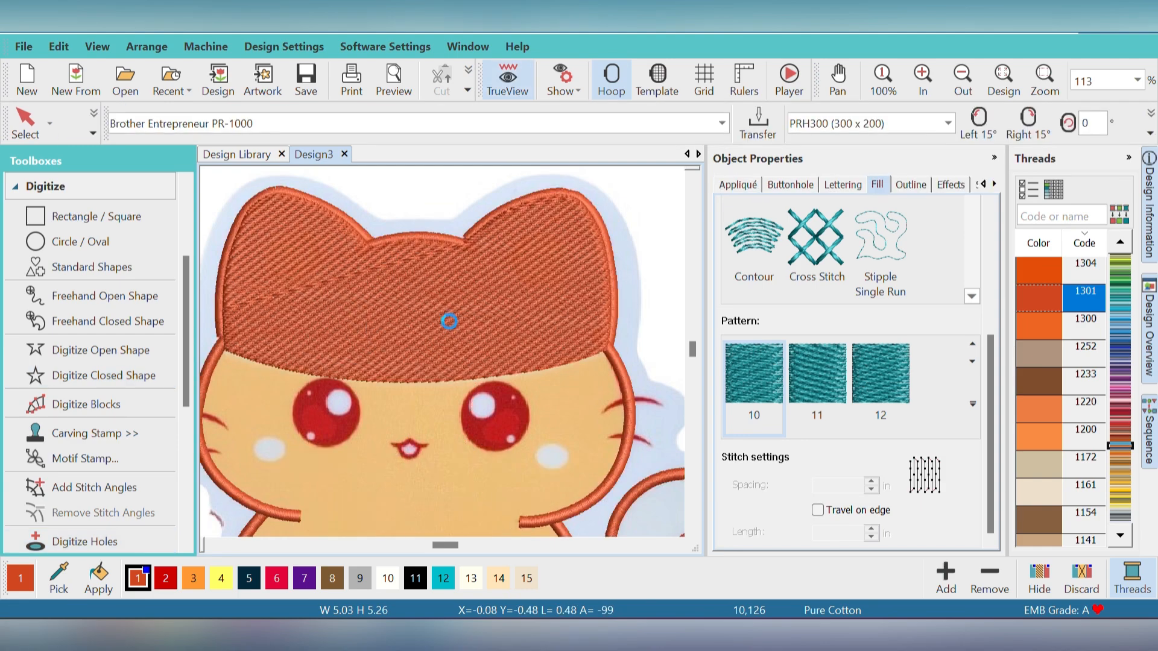
{"action": "left_click", "coordinate": [388, 579]}
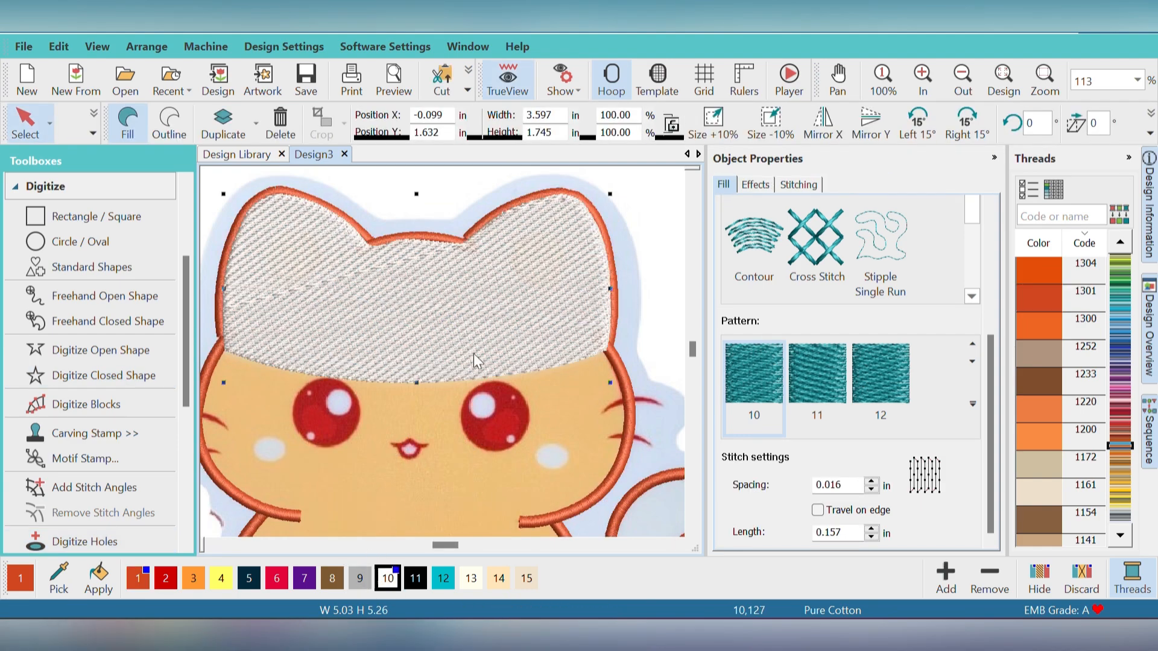
{"action": "left_click", "coordinate": [871, 483]}
{"action": "left_click", "coordinate": [805, 186]}
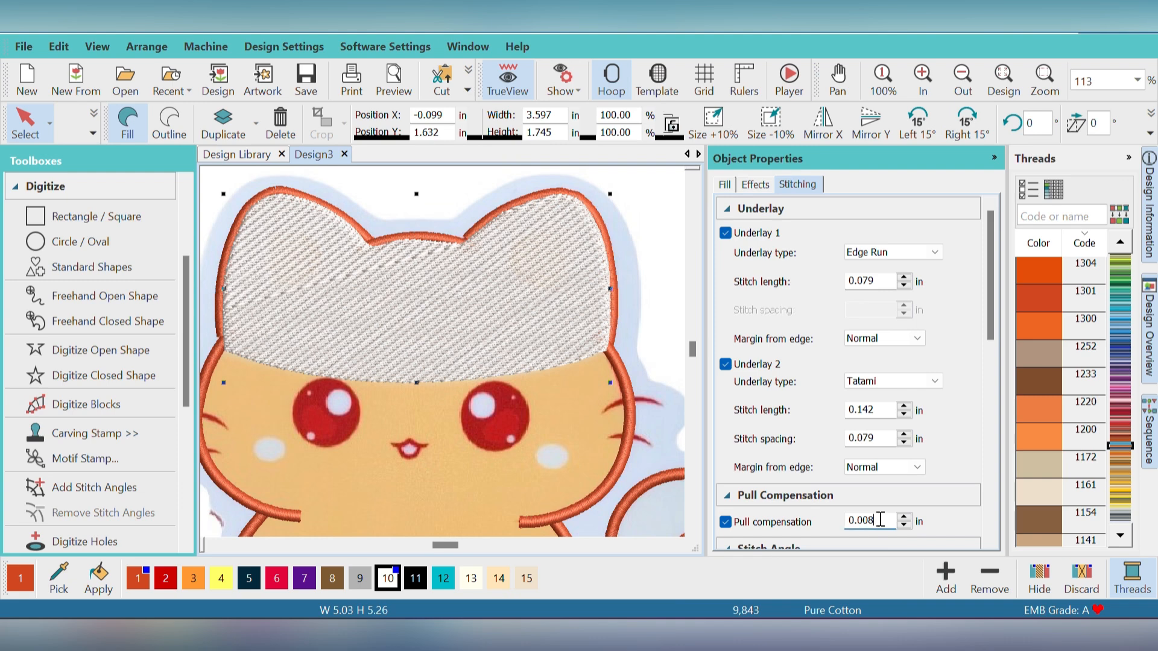
Move the forehead fill ahead of the red-orange outlines in the stitching sequence so the outlines sew on top.
{"action": "left_click", "coordinate": [1149, 432]}
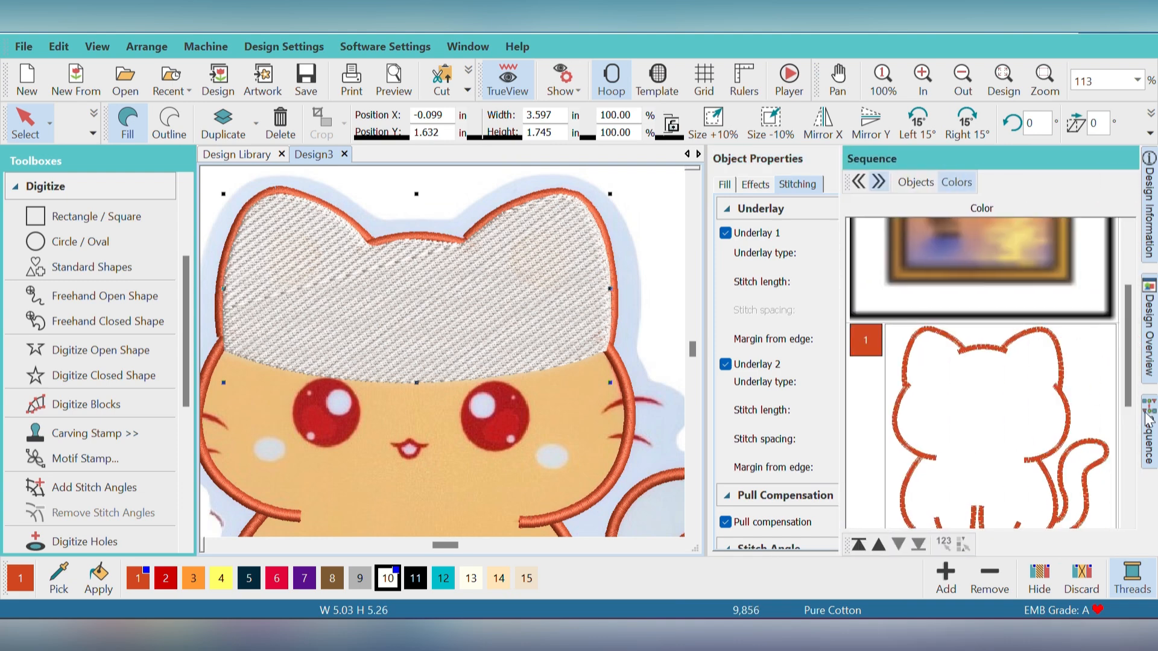
{"action": "left_click_drag", "start_coordinate": [972, 360], "coordinate": [973, 451]}
{"action": "left_click", "coordinate": [745, 545]}
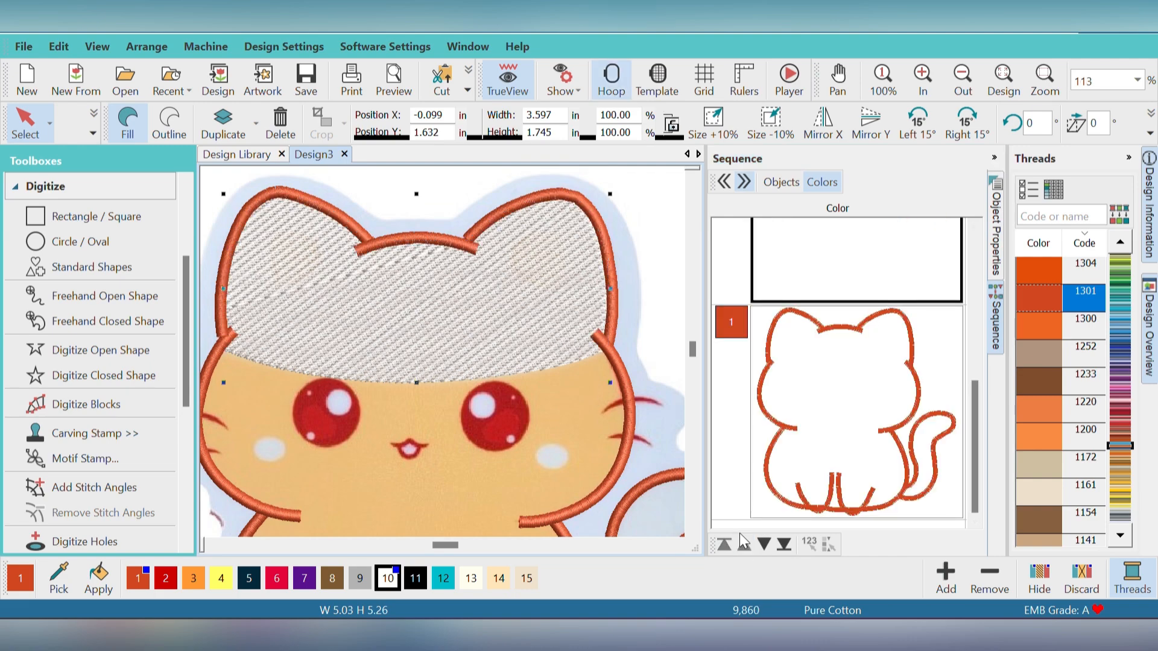
{"action": "left_click", "coordinate": [659, 344]}
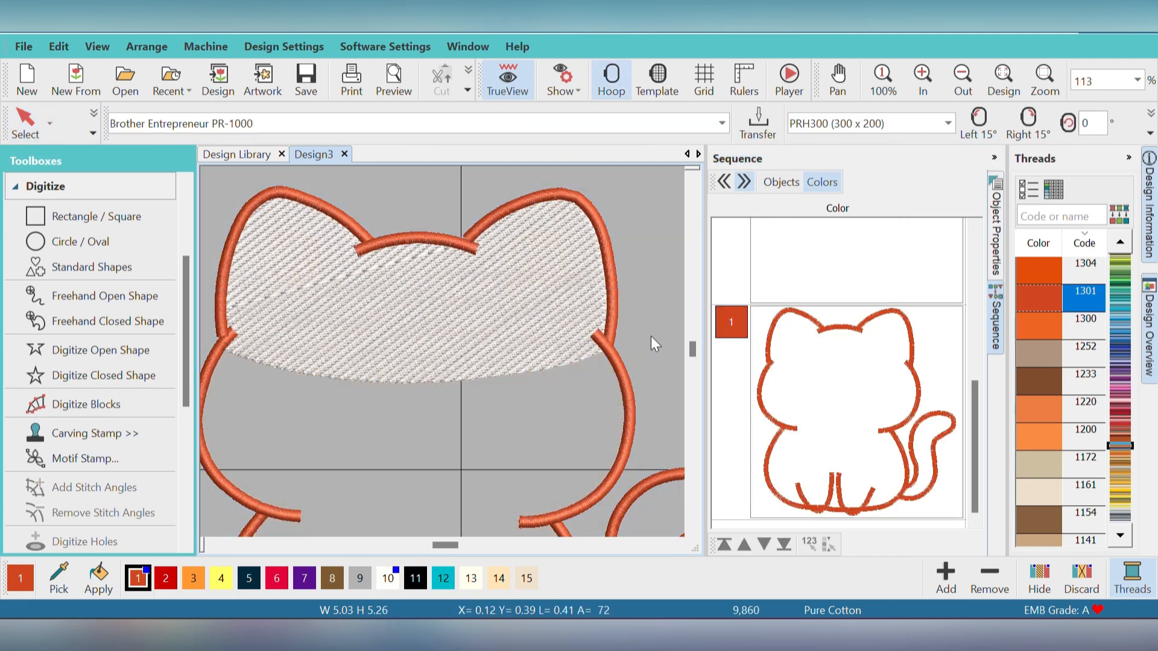
Start a closed Fill shape under the forehead's left end and trace down the left cheek outline to the neck.
{"action": "scroll", "coordinate": [651, 338], "scroll_direction": "down", "scroll_amount": 2}
{"action": "left_click", "coordinate": [99, 378]}
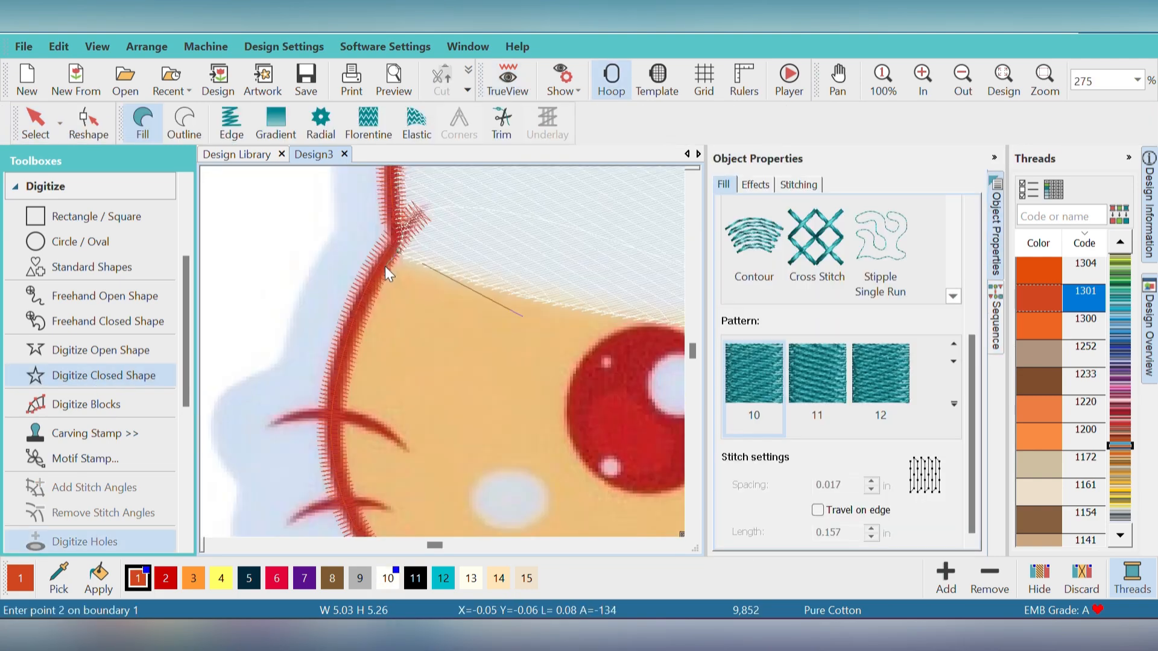
{"action": "left_click", "coordinate": [385, 266]}
{"action": "left_click", "coordinate": [342, 386]}
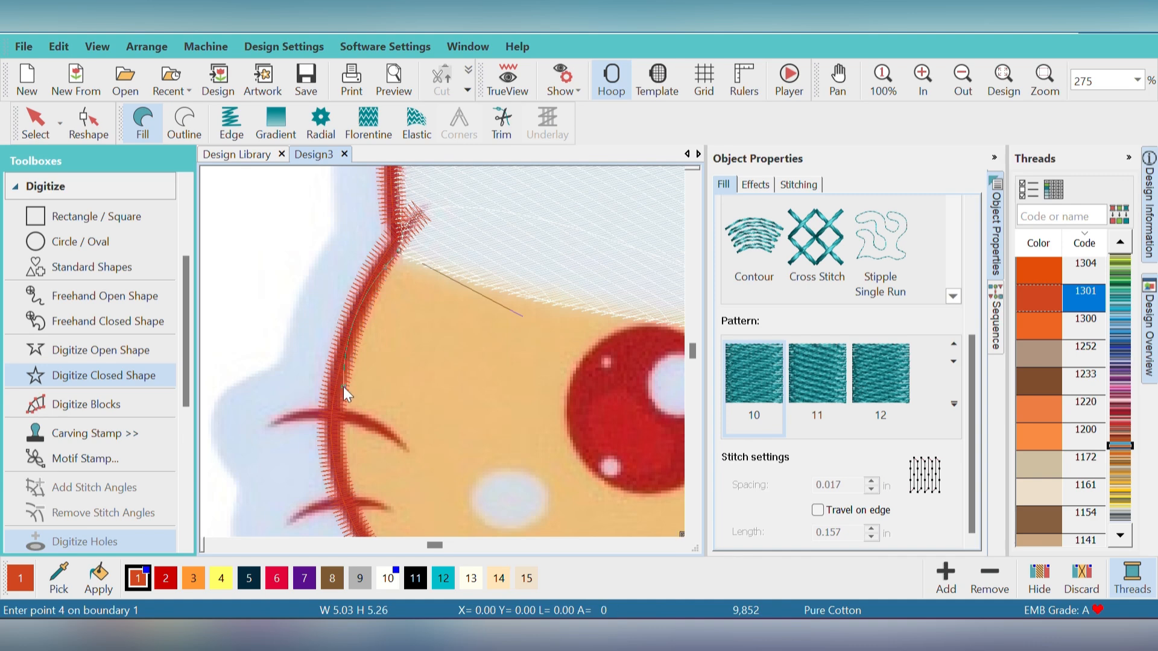
{"action": "left_click", "coordinate": [342, 448]}
{"action": "left_click", "coordinate": [411, 457]}
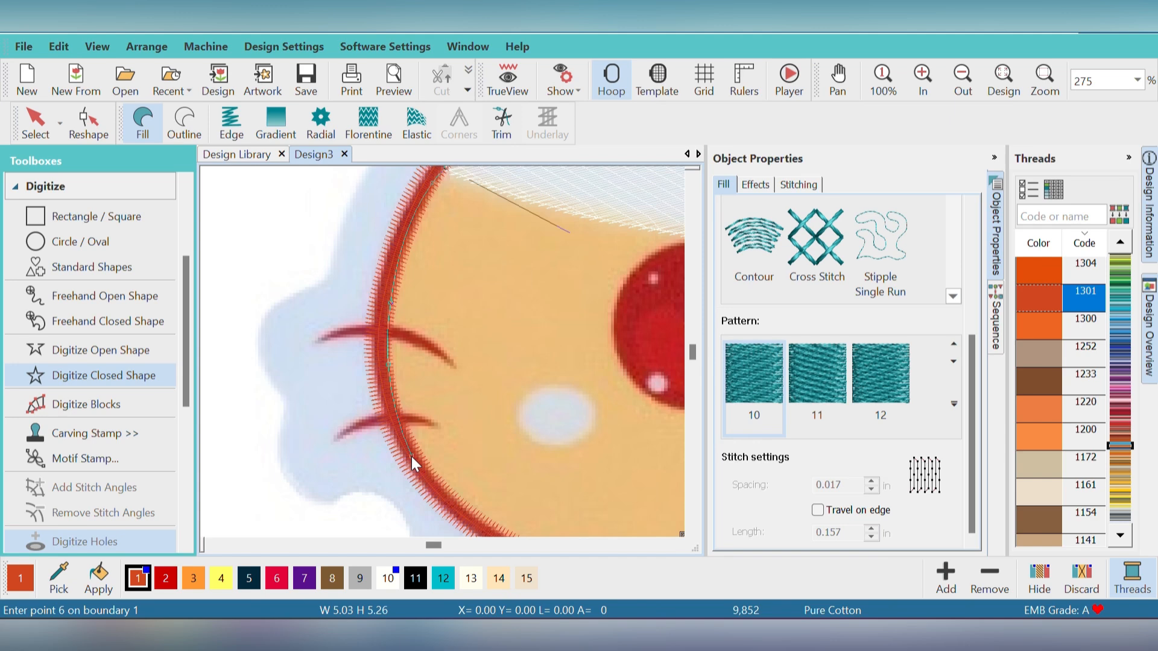
{"action": "left_click", "coordinate": [459, 436]}
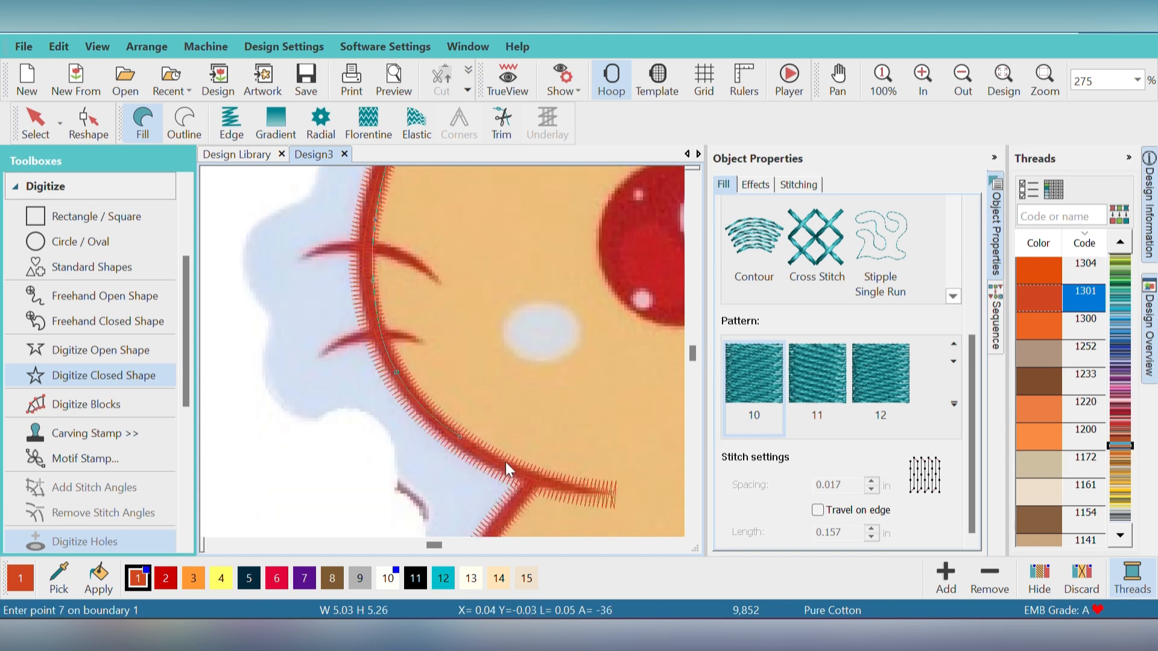
{"action": "left_click", "coordinate": [533, 475]}
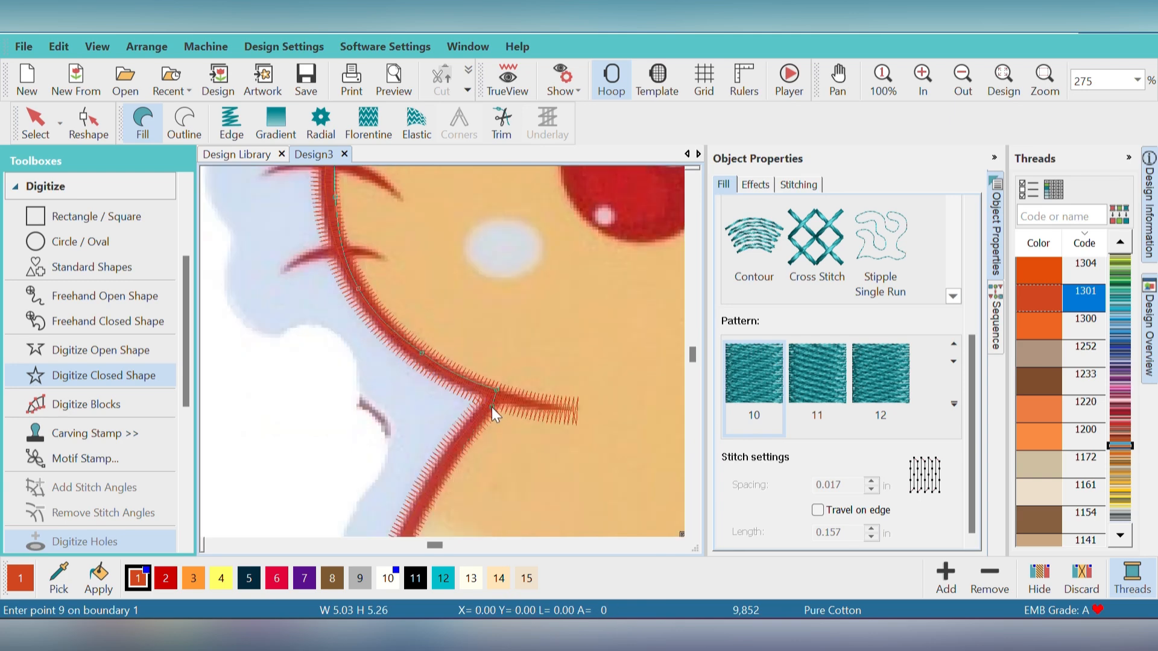
Continue the fill boundary down the body's left side and along the orange area's curved lower edge to the body's right outline.
{"action": "left_click", "coordinate": [471, 433]}
{"action": "left_click", "coordinate": [439, 423]}
{"action": "scroll", "coordinate": [610, 490], "scroll_direction": "down", "scroll_amount": 4}
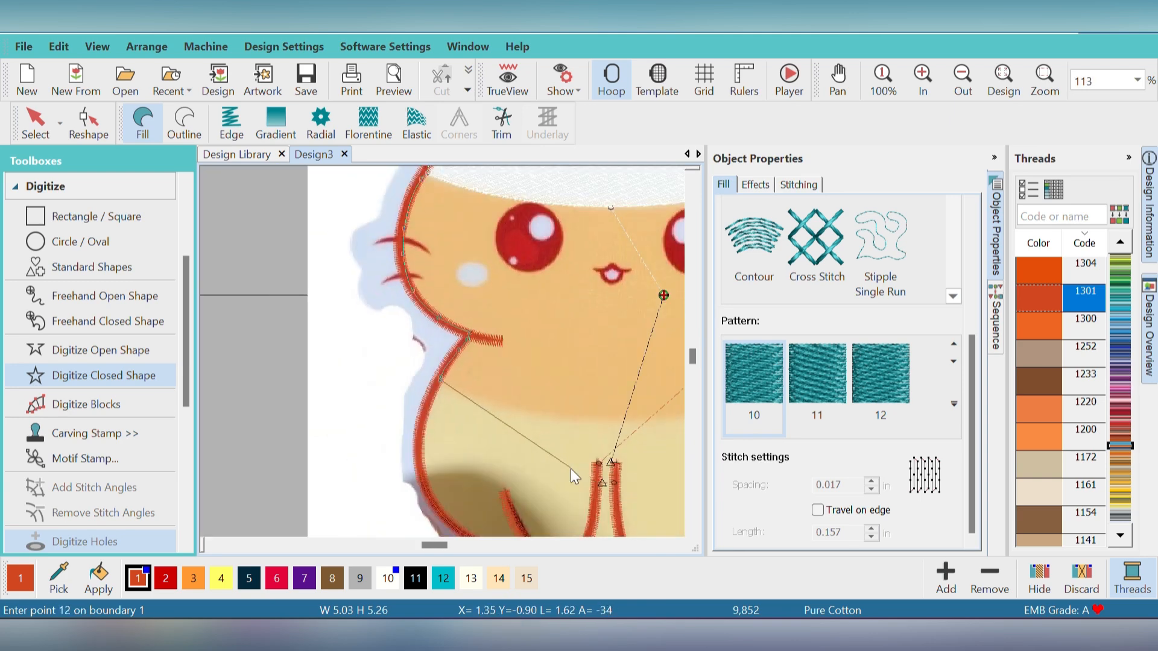
{"action": "left_click", "coordinate": [473, 397]}
{"action": "left_click", "coordinate": [569, 419]}
{"action": "right_click", "coordinate": [678, 418]}
{"action": "right_click", "coordinate": [560, 349]}
Continue the fill boundary up the body's right side to the neck and along the right cheek to the head's notch.
{"action": "scroll", "coordinate": [560, 350], "scroll_direction": "up", "scroll_amount": 5}
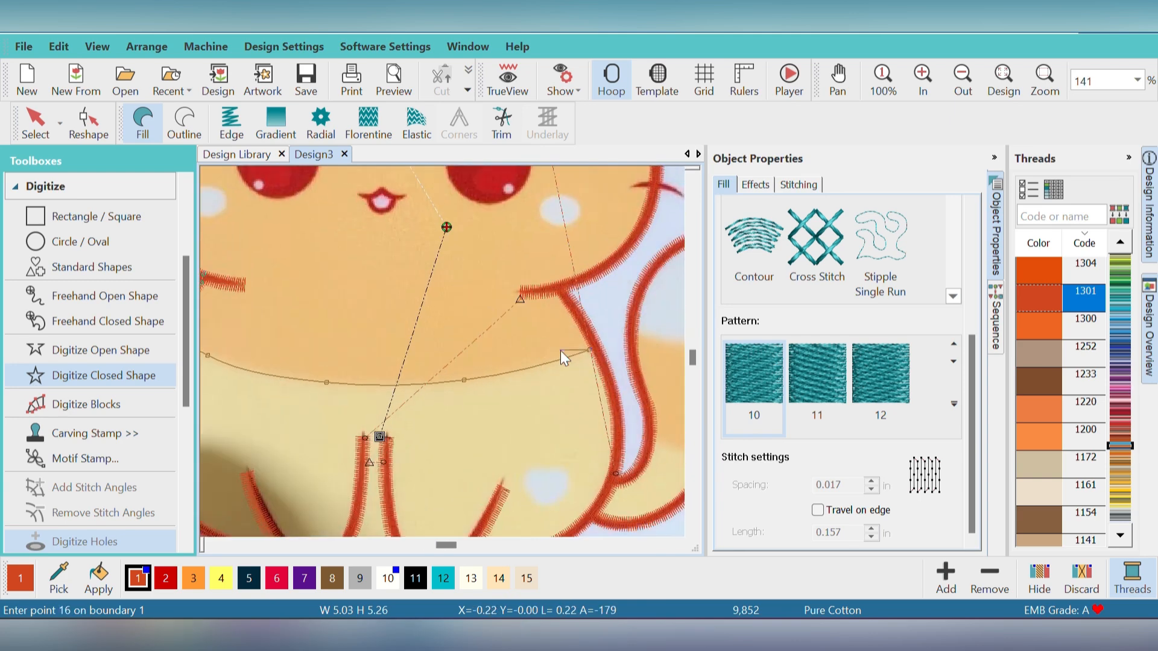
{"action": "left_click", "coordinate": [586, 413]}
{"action": "left_click", "coordinate": [541, 328]}
{"action": "left_click", "coordinate": [504, 269]}
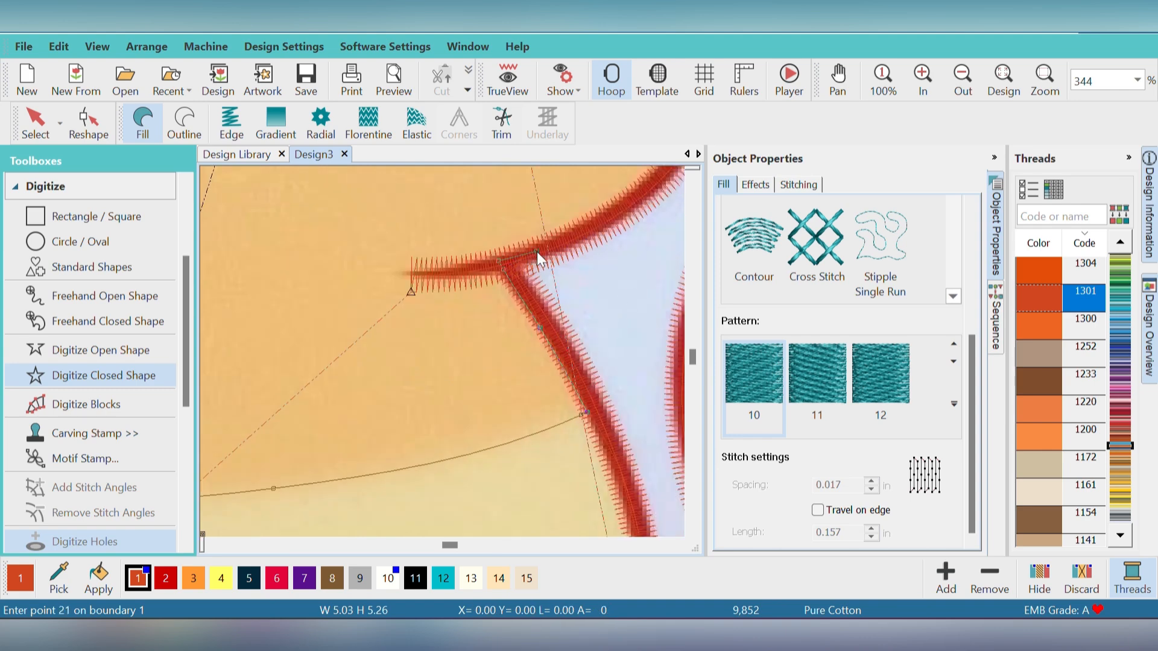
{"action": "right_click", "coordinate": [590, 231]}
{"action": "right_click", "coordinate": [637, 193]}
{"action": "right_click", "coordinate": [635, 172]}
{"action": "right_click", "coordinate": [544, 183]}
{"action": "right_click", "coordinate": [426, 298]}
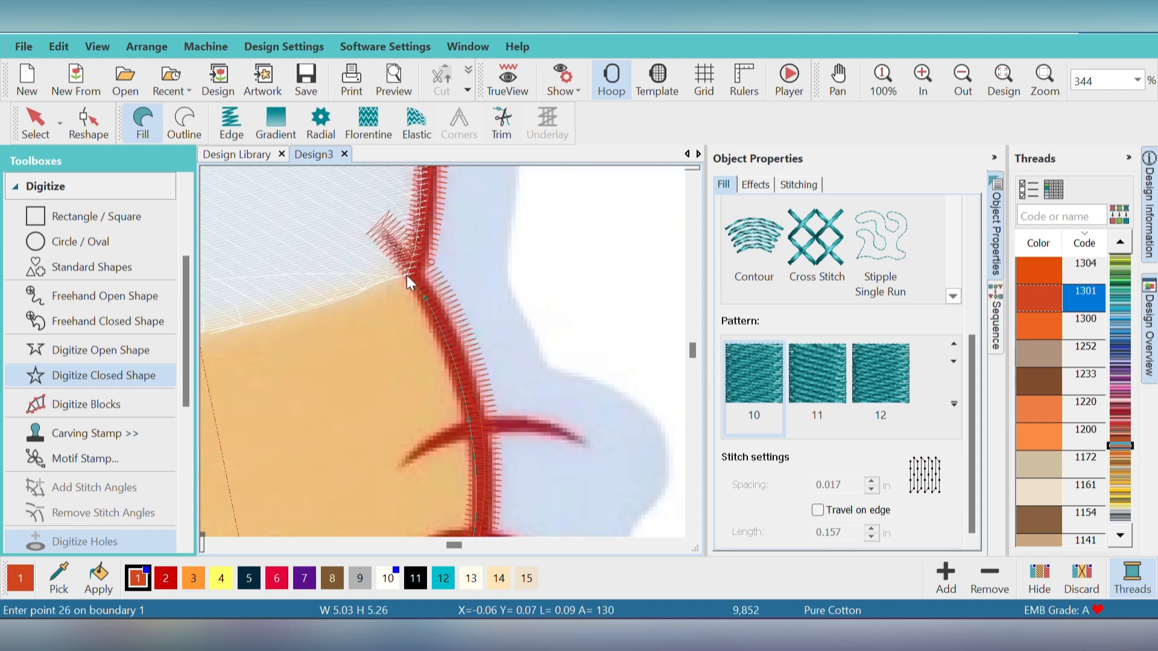
Trace the boundary back along the forehead fill's lower edge to the left notch and close the orange area's fill shape.
{"action": "left_click", "coordinate": [407, 276]}
{"action": "right_click", "coordinate": [263, 321]}
{"action": "right_click", "coordinate": [223, 344]}
{"action": "right_click", "coordinate": [280, 357]}
{"action": "right_click", "coordinate": [243, 360]}
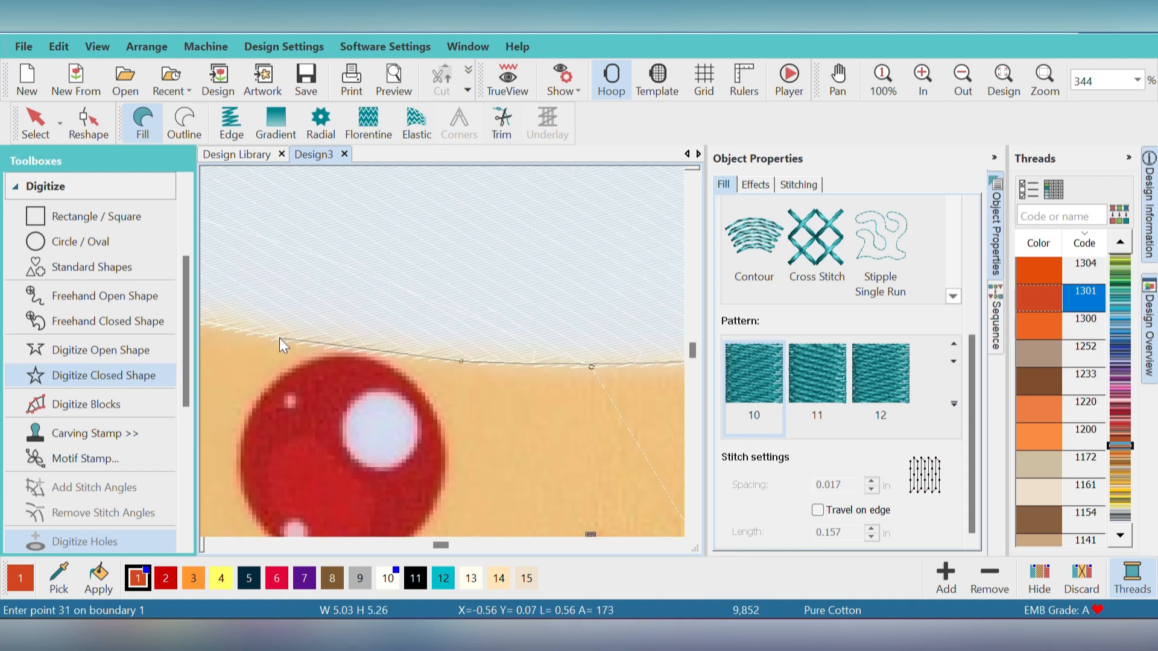
{"action": "right_click", "coordinate": [280, 338]}
{"action": "right_click", "coordinate": [294, 321]}
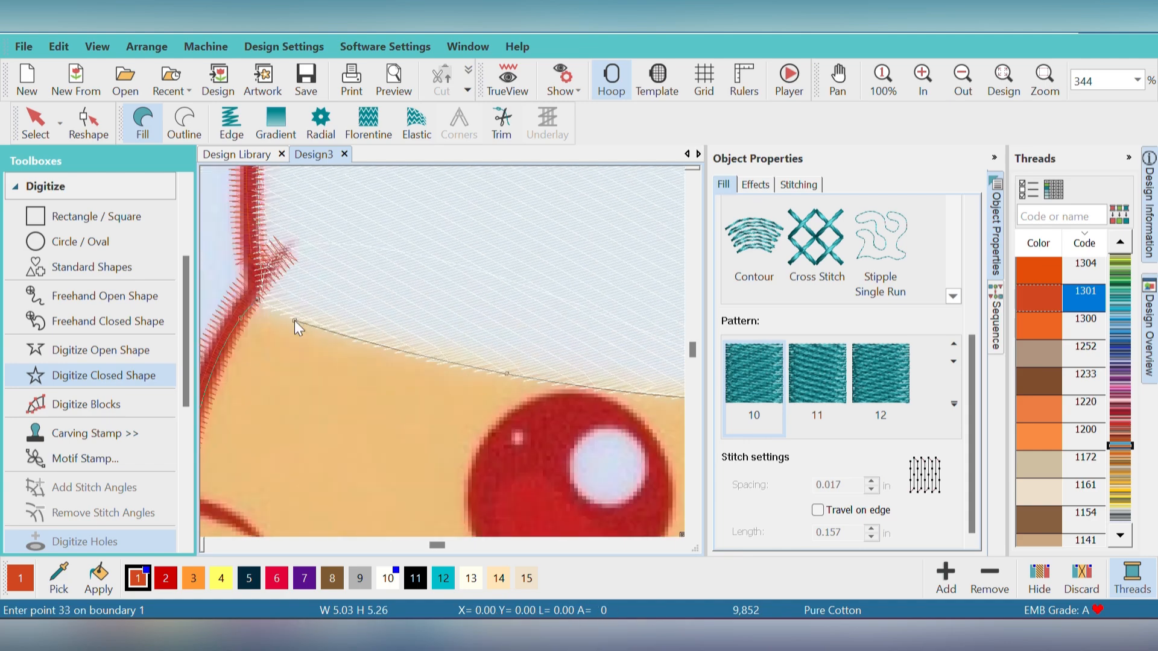
{"action": "key", "text": "Return"}
Compare the new face-and-body fill with the artwork and recolor it with Isacord 40 thread 1200 Sunset Orange.
{"action": "left_click", "coordinate": [436, 342]}
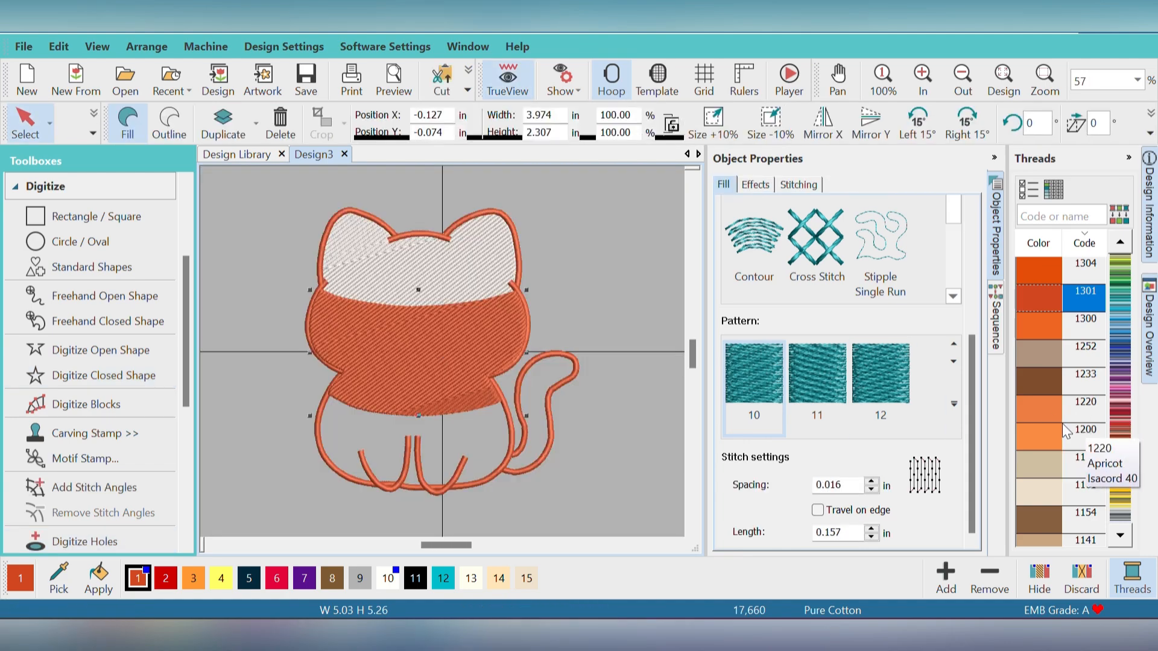
{"action": "key", "text": "s"}
{"action": "key", "text": "s"}
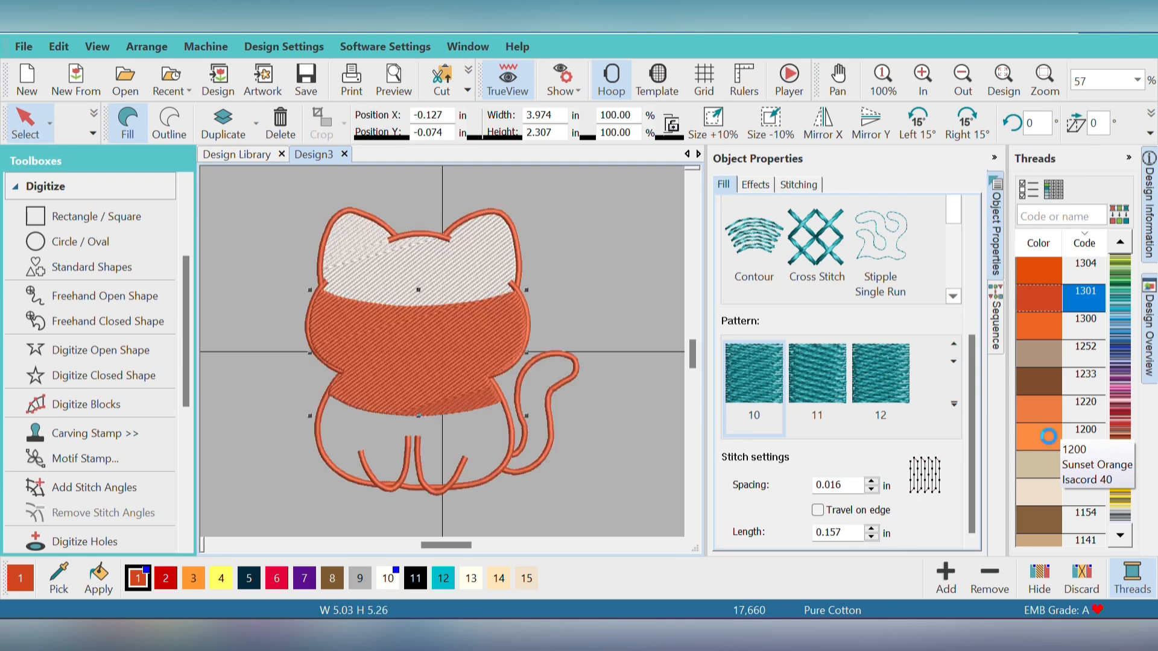
{"action": "key", "text": "d"}
{"action": "key", "text": "s"}
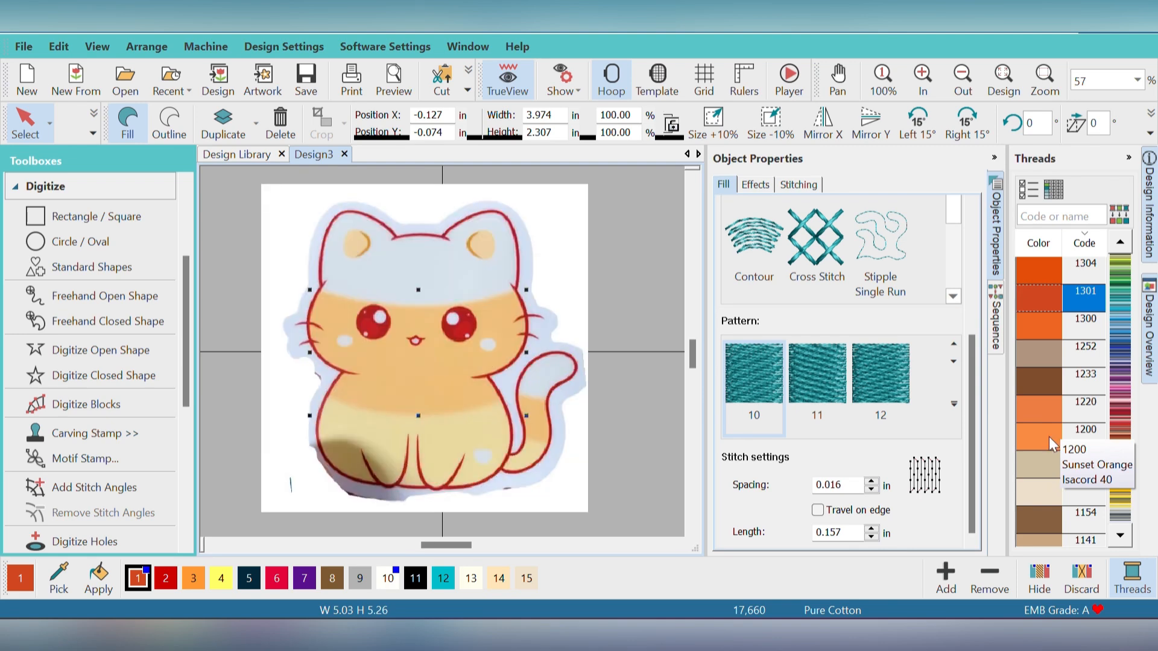
{"action": "left_click", "coordinate": [1049, 436]}
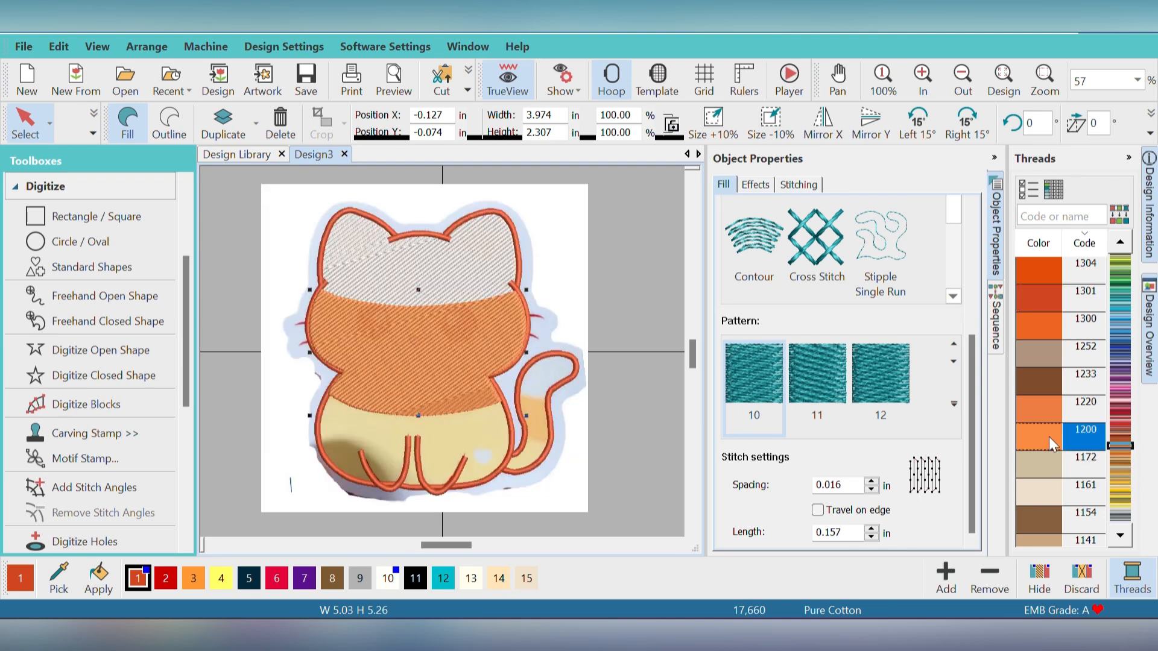
Set the orange face-and-body fill's stitch spacing to 0.017 in and move it ahead of the outlines in the stitching sequence.
{"action": "left_click", "coordinate": [871, 482]}
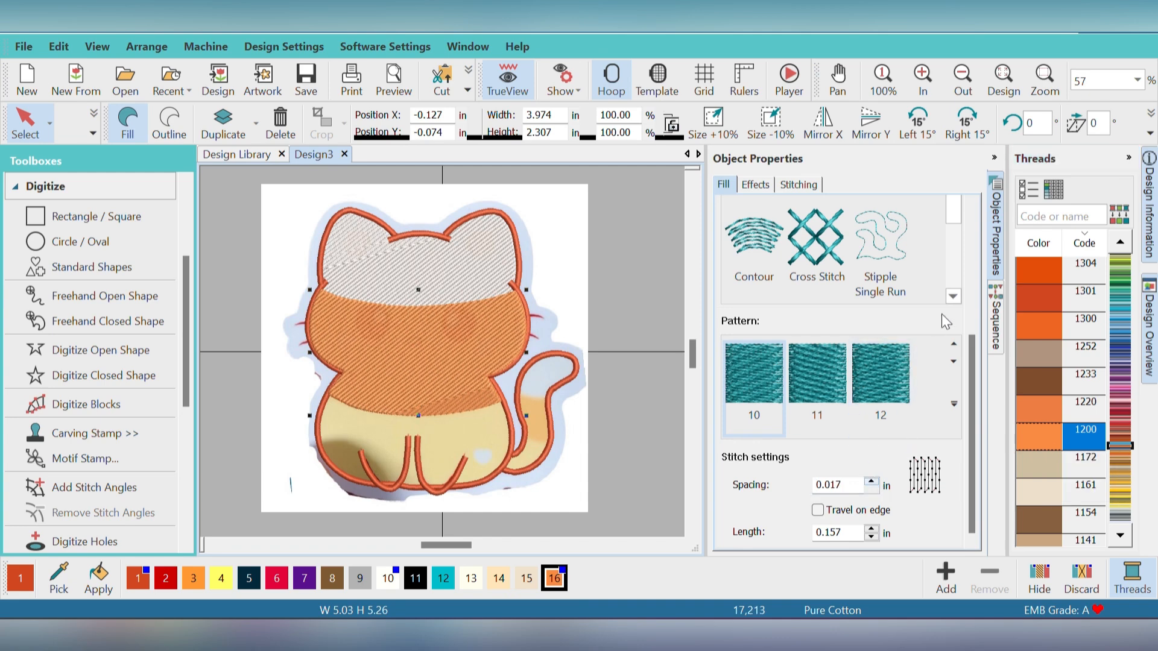
{"action": "left_click", "coordinate": [995, 319]}
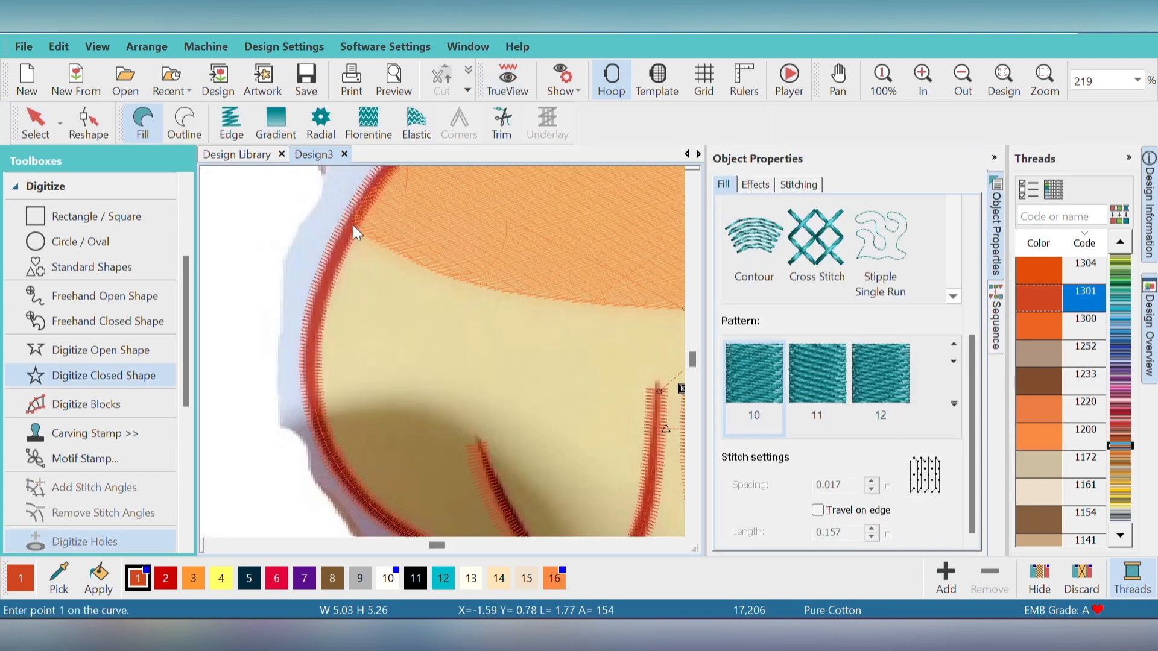
Start a closed fill shape for the yellow belly, tracing from the orange fill's left corner down the body outline to the front paws.
{"action": "left_click", "coordinate": [358, 231]}
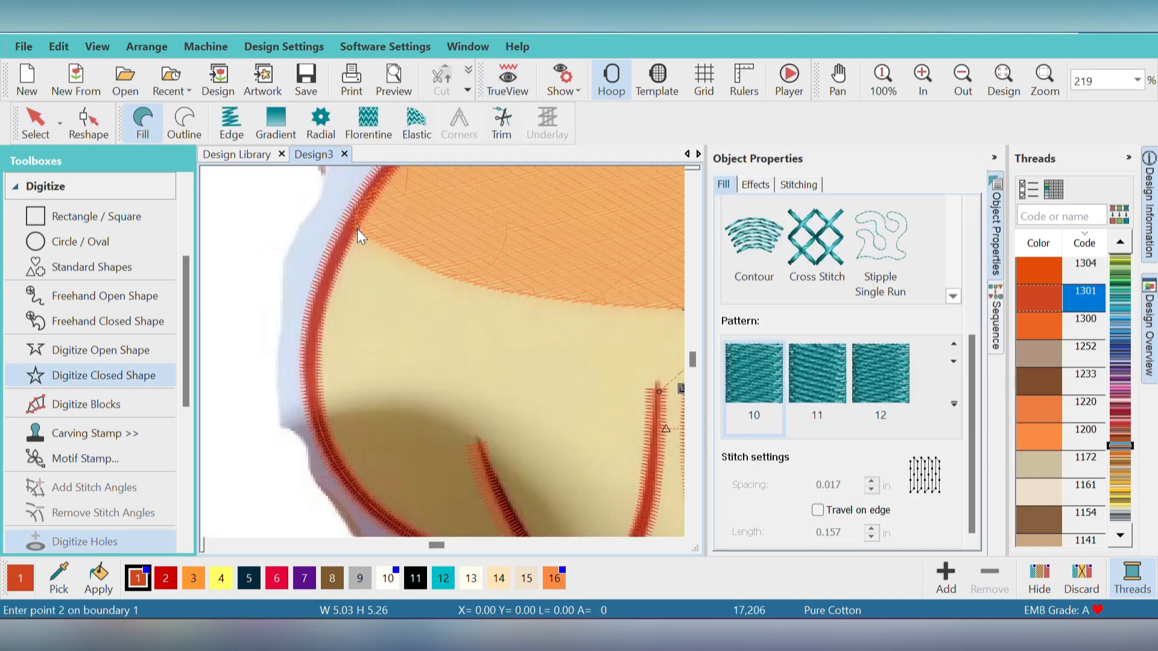
{"action": "left_click", "coordinate": [324, 296]}
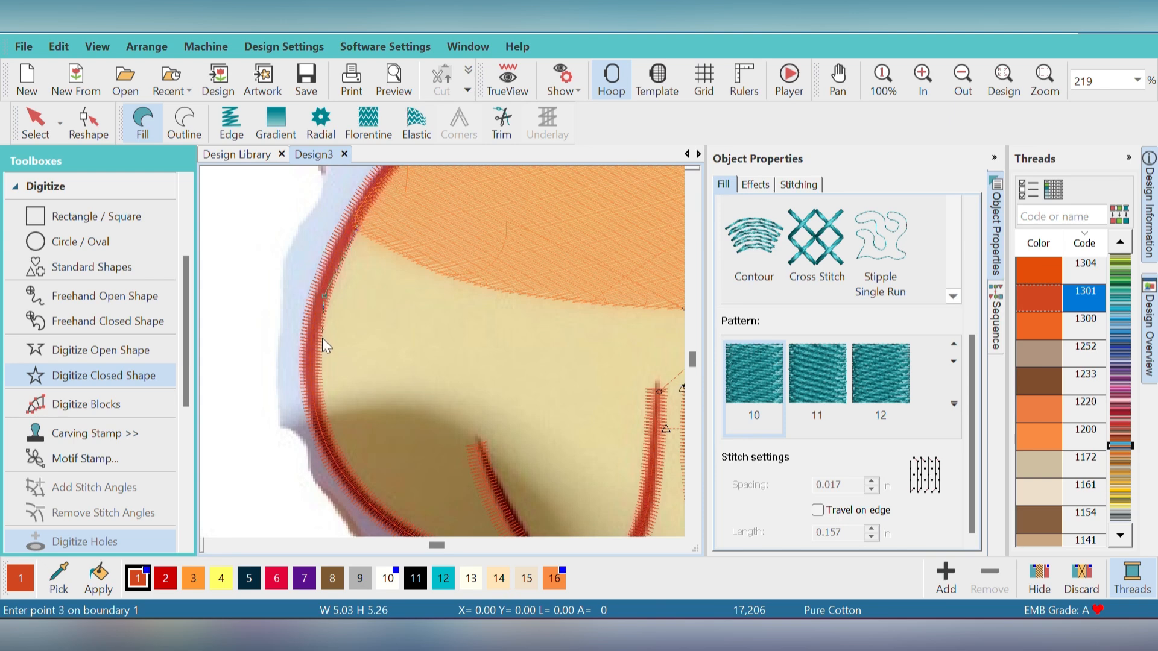
{"action": "left_click", "coordinate": [315, 373]}
{"action": "left_click", "coordinate": [338, 462]}
{"action": "left_click", "coordinate": [459, 453]}
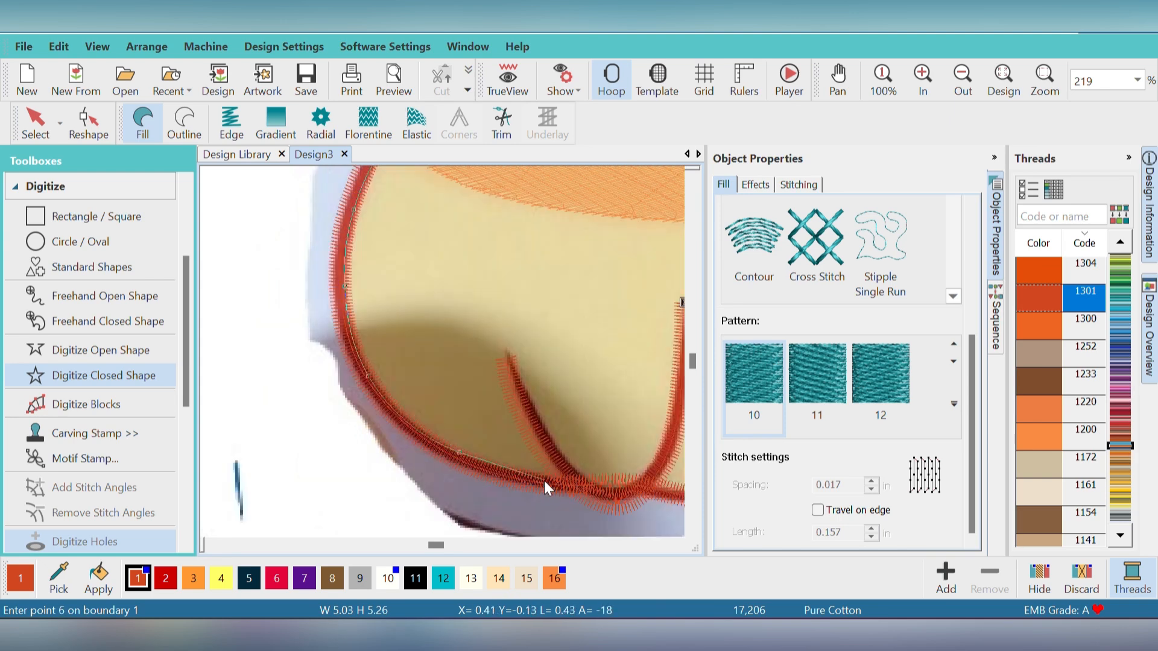
{"action": "left_click", "coordinate": [544, 480]}
{"action": "left_click", "coordinate": [631, 487]}
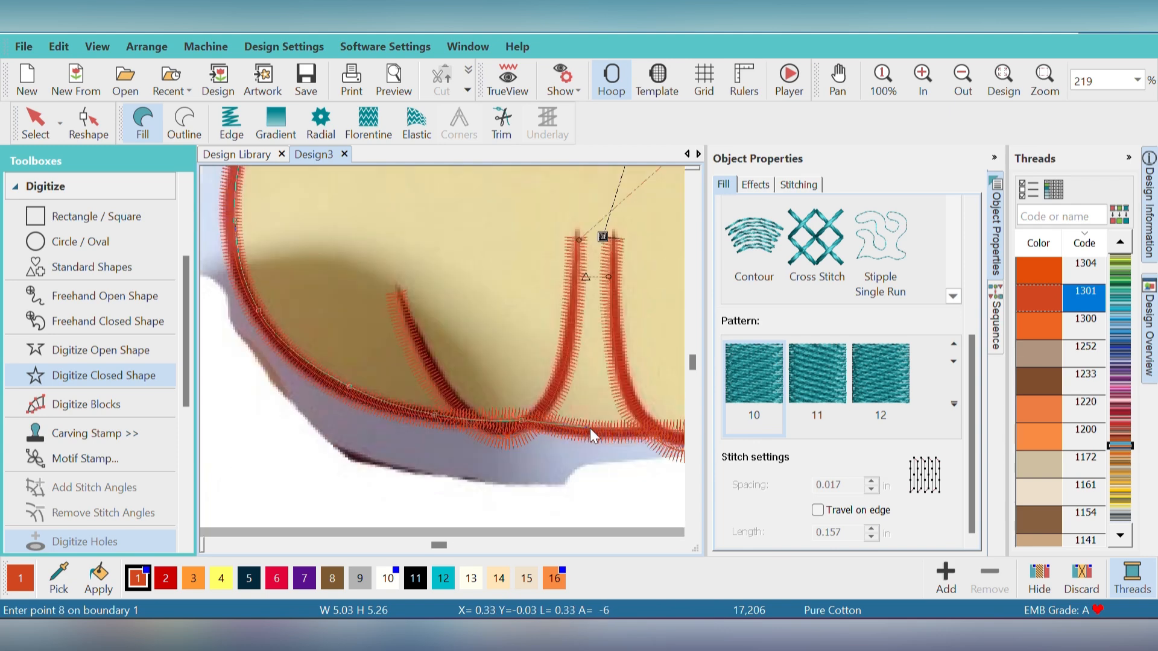
Continue the belly boundary along the body's bottom outline and up its right side to the orange fill's lower corner.
{"action": "left_click", "coordinate": [590, 428]}
{"action": "left_click", "coordinate": [629, 426]}
{"action": "left_click", "coordinate": [616, 389]}
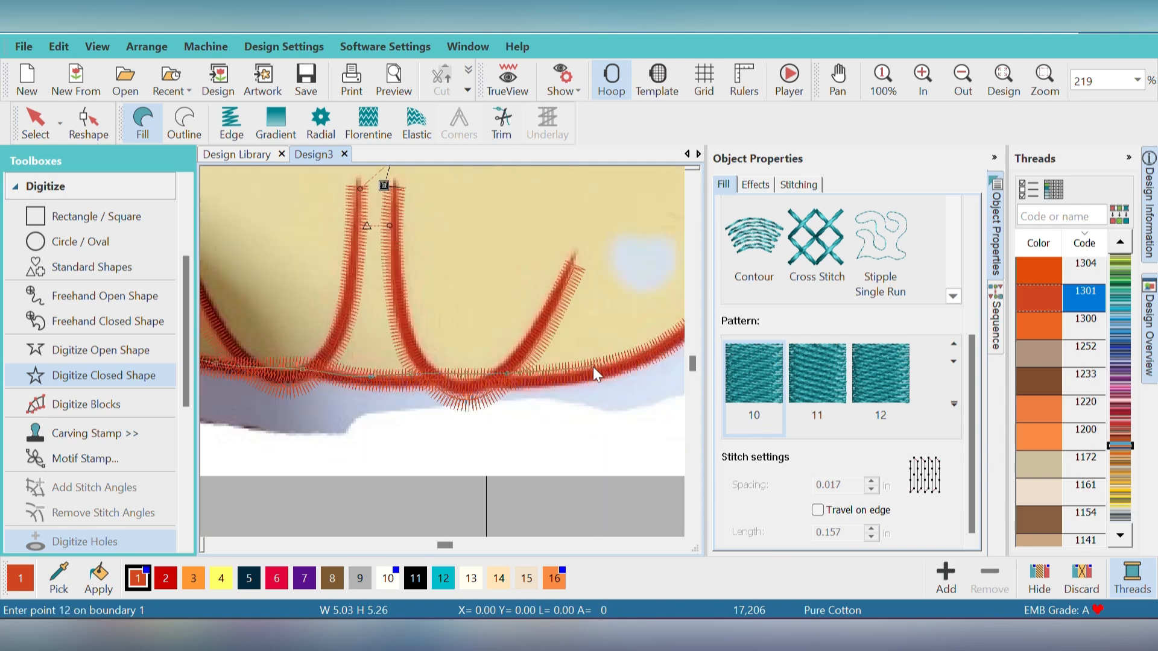
{"action": "left_click", "coordinate": [592, 367]}
{"action": "right_click", "coordinate": [593, 319]}
{"action": "right_click", "coordinate": [630, 259]}
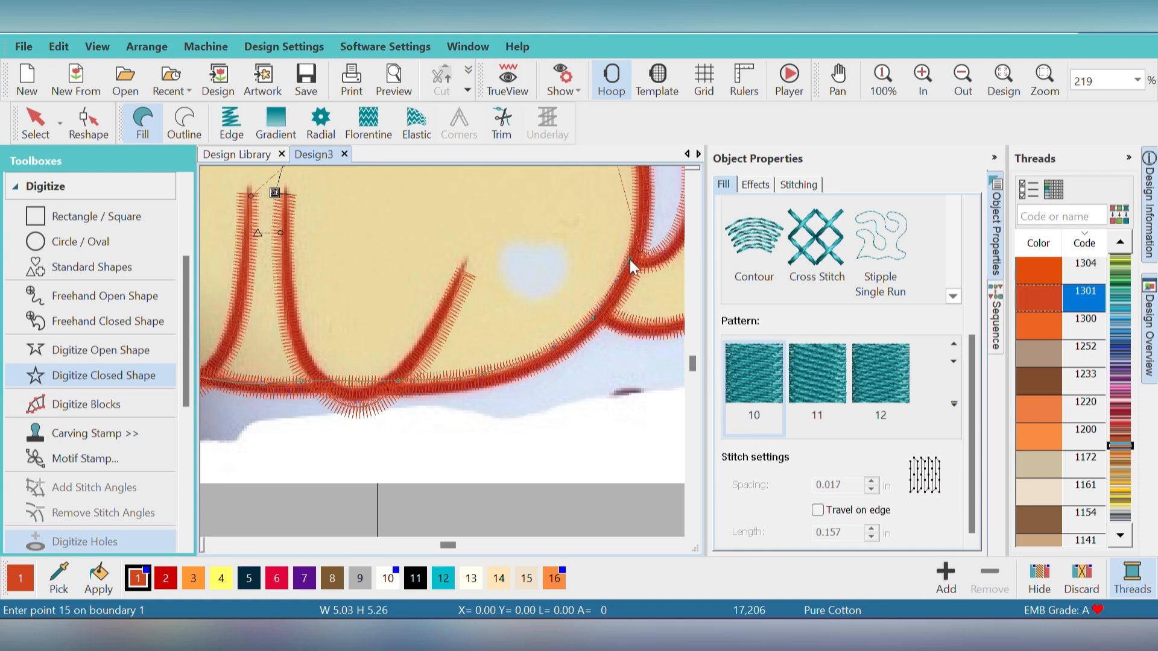
{"action": "right_click", "coordinate": [544, 237]}
{"action": "right_click", "coordinate": [470, 244]}
{"action": "left_click", "coordinate": [467, 232]}
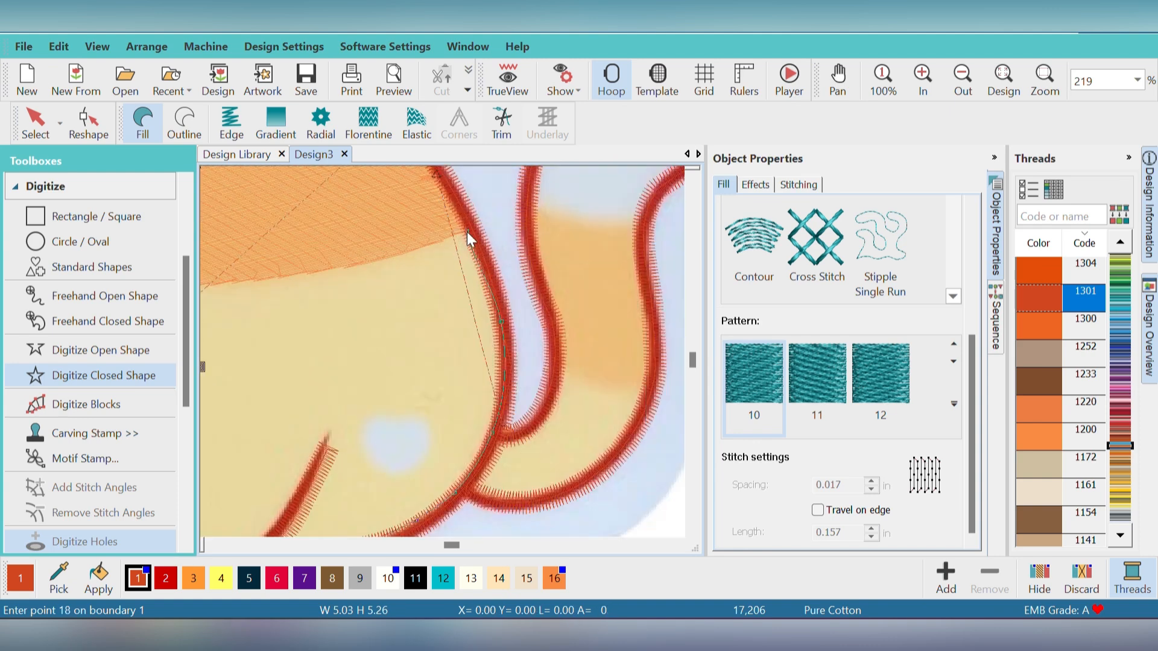
Trace the belly boundary back along the orange fill's curved lower edge and close the shape as a fill.
{"action": "left_click", "coordinate": [334, 270]}
{"action": "left_click", "coordinate": [274, 318]}
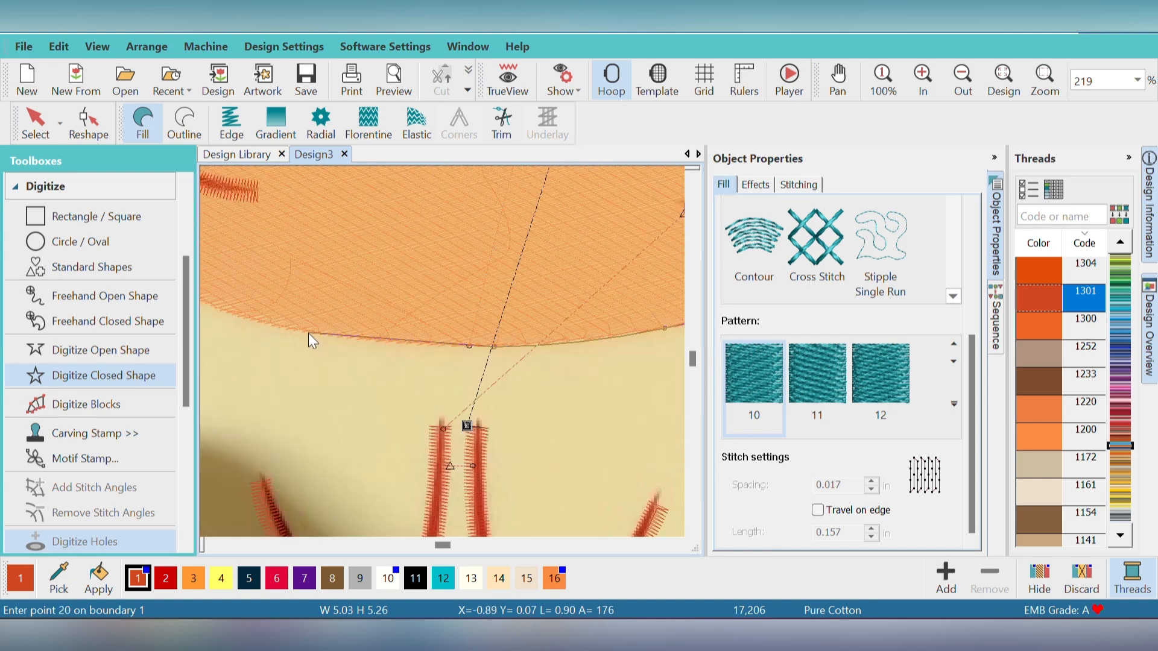
{"action": "left_click", "coordinate": [309, 333]}
{"action": "key", "text": "Return"}
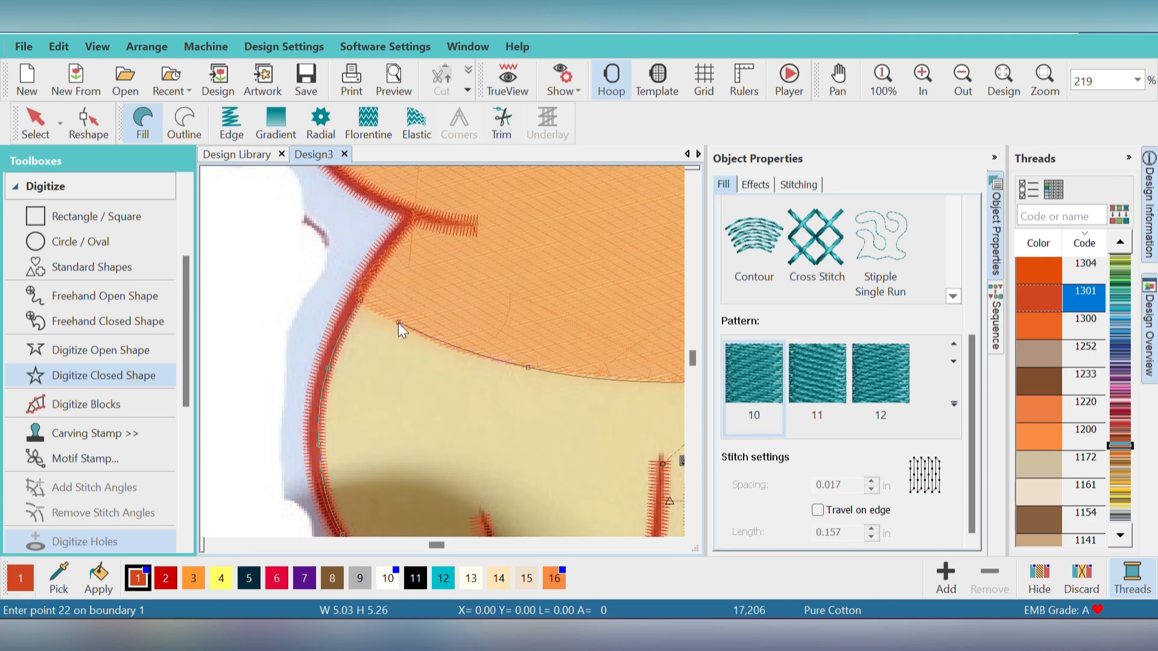
{"action": "key", "text": "Escape"}
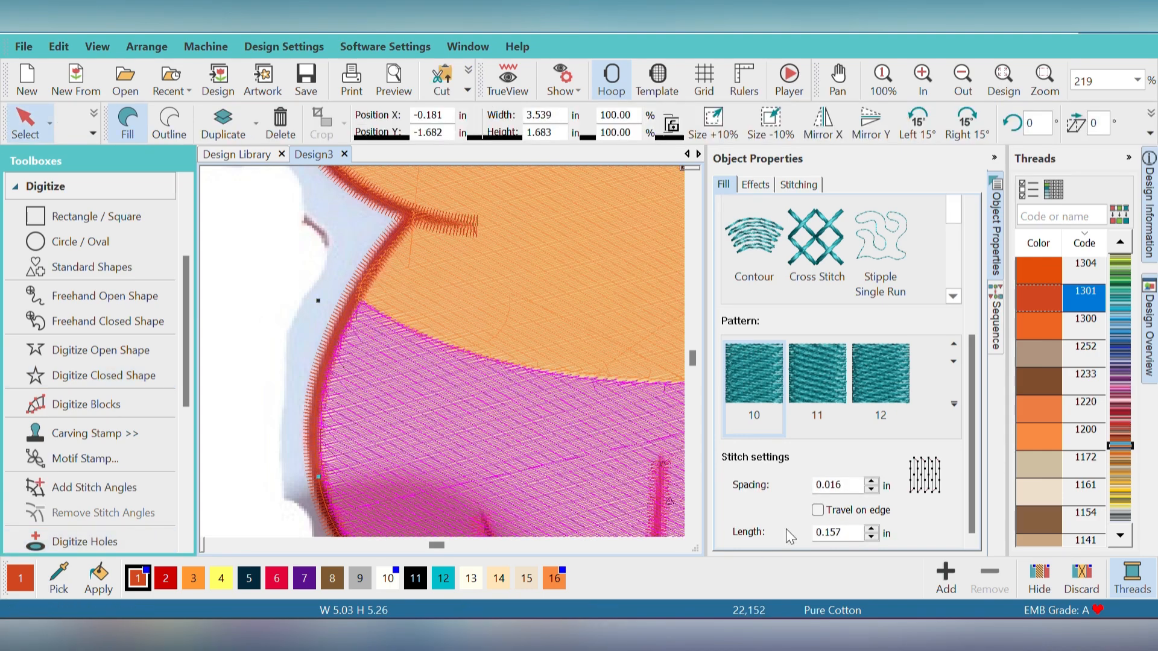
Recolor the belly fill with yellow thread 0622 and display the whole design in TrueView.
{"action": "left_click", "coordinate": [1120, 489]}
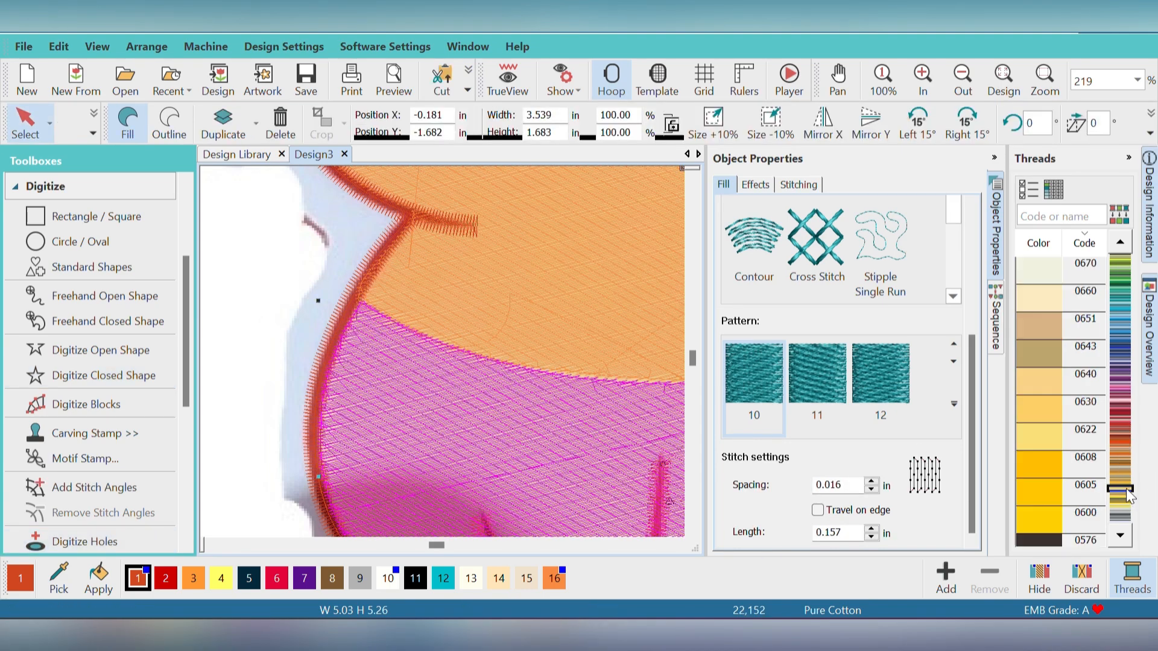
{"action": "double_click", "coordinate": [1033, 445]}
{"action": "left_click", "coordinate": [274, 317]}
{"action": "key", "text": "t"}
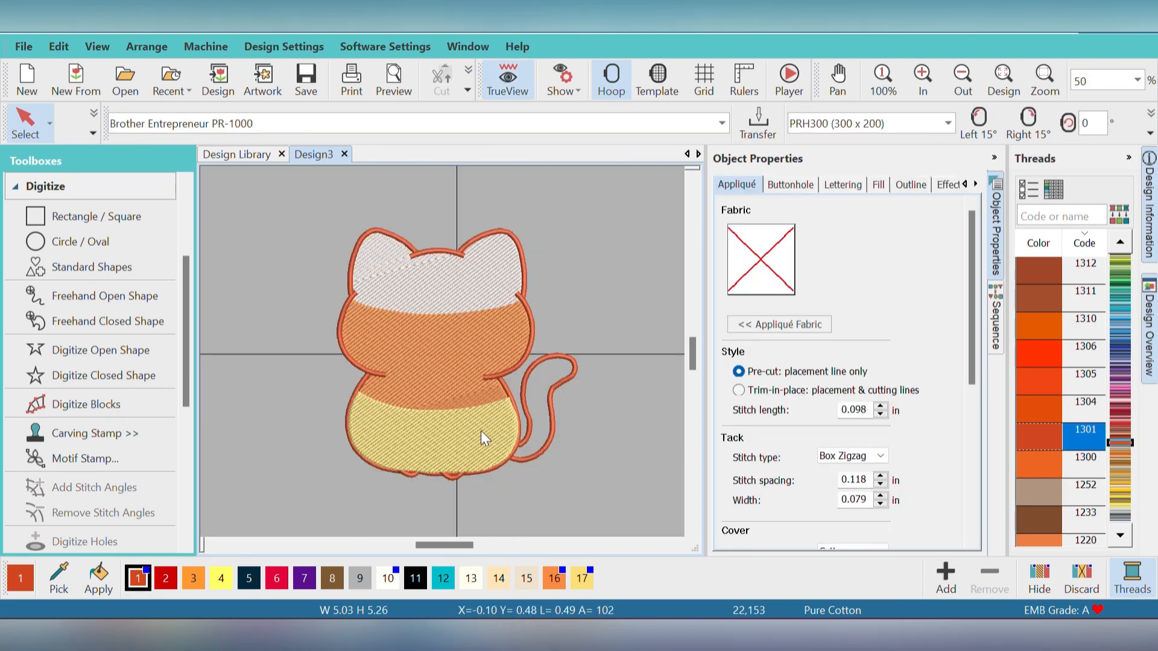
Set the belly fill's stitch spacing to 0.017 in and check its underlay and pull compensation settings.
{"action": "left_click", "coordinate": [480, 431]}
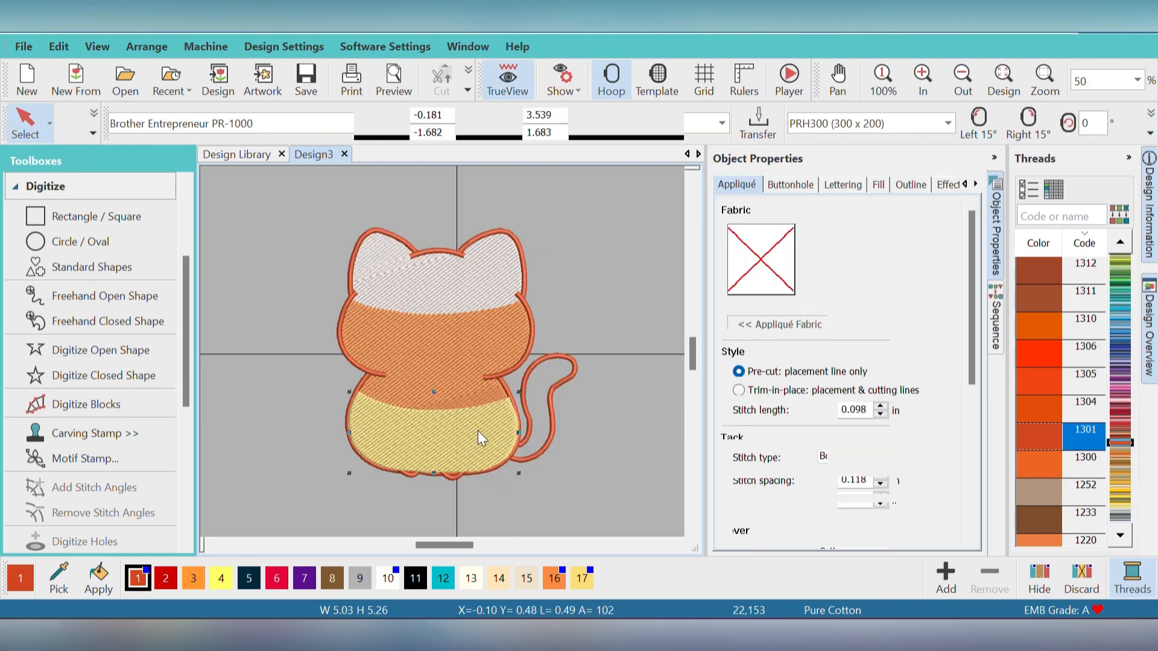
{"action": "left_click", "coordinate": [872, 482]}
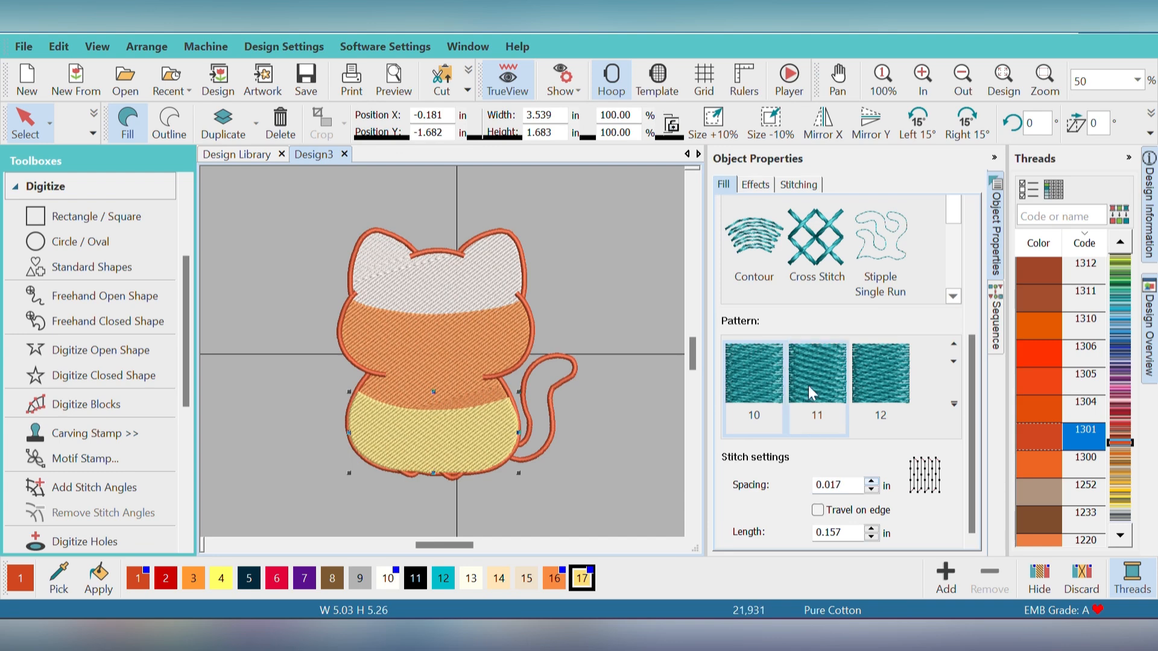
{"action": "left_click", "coordinate": [798, 184]}
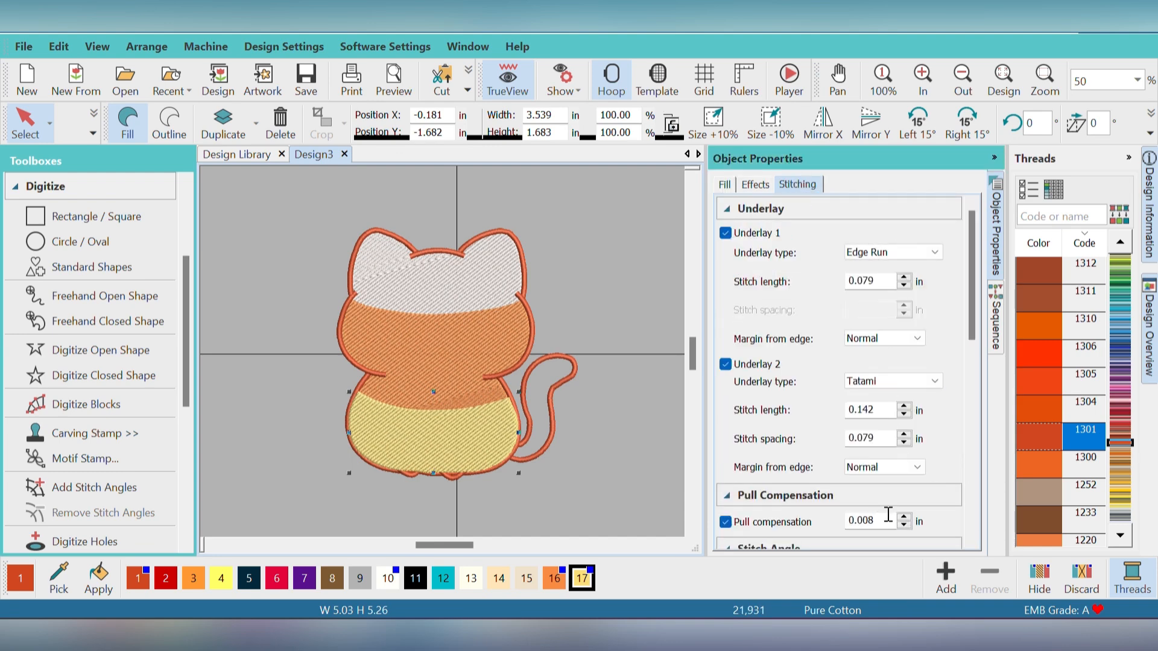
{"action": "key", "text": "Escape"}
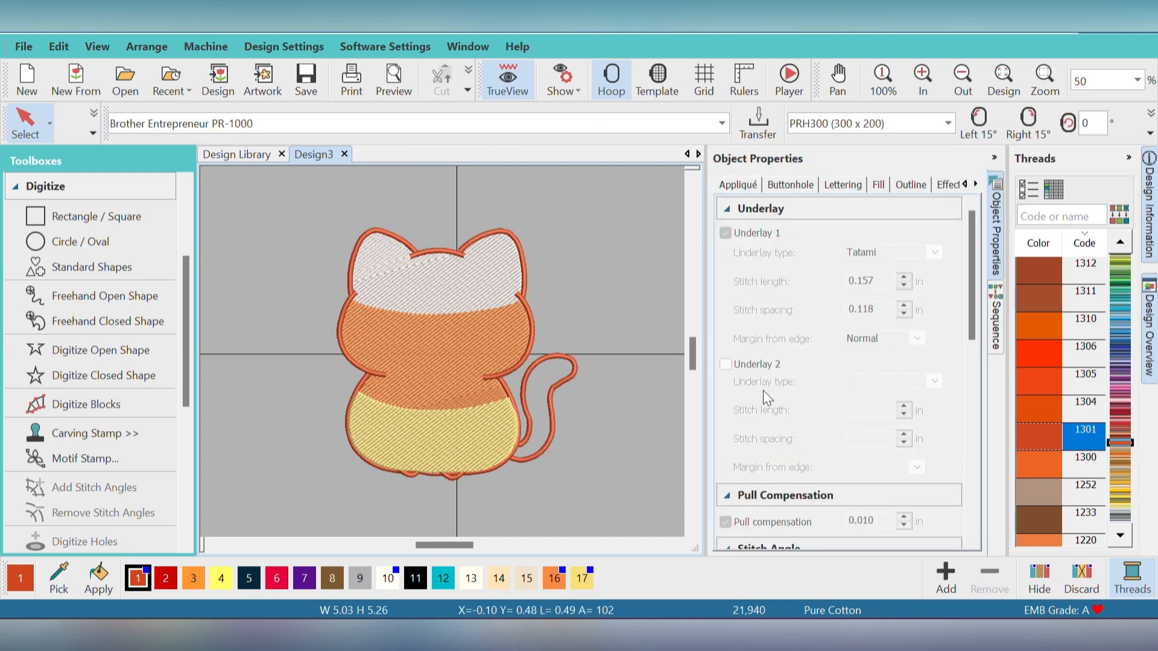
Move the yellow belly fill ahead of the outlines in the color stitching sequence.
{"action": "left_click", "coordinate": [997, 310]}
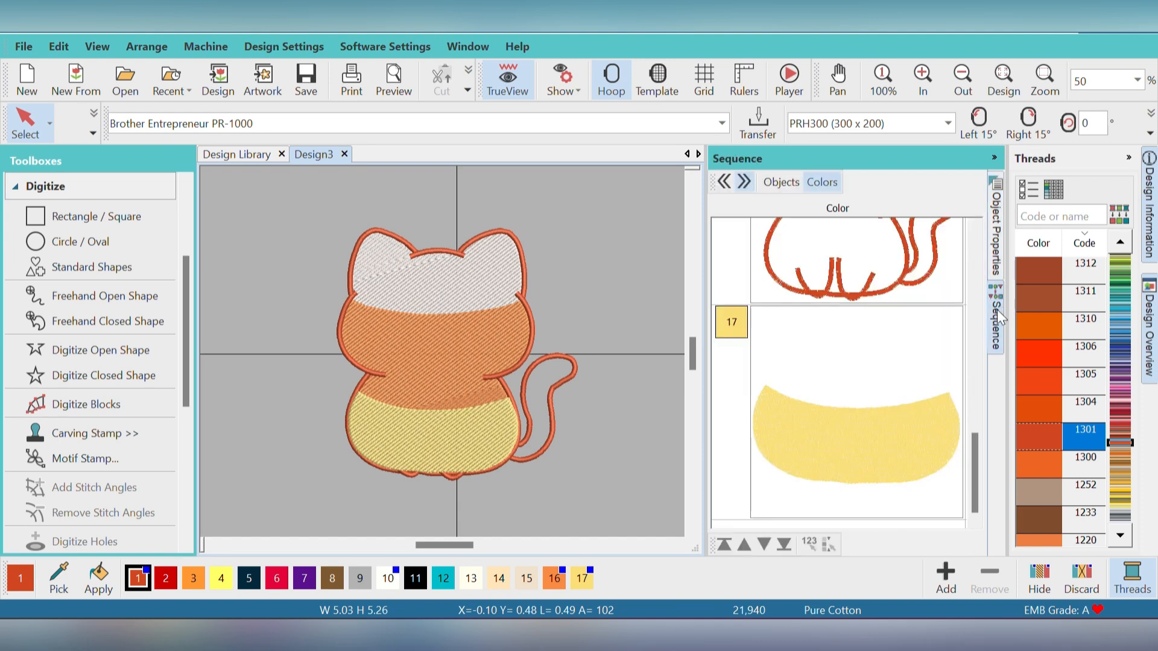
{"action": "left_click", "coordinate": [921, 435]}
{"action": "left_click", "coordinate": [744, 545]}
Start a closed Satin fill shape at the tail's base, tracing the yellow section's outer edge up to the orange band.
{"action": "left_click", "coordinate": [611, 448]}
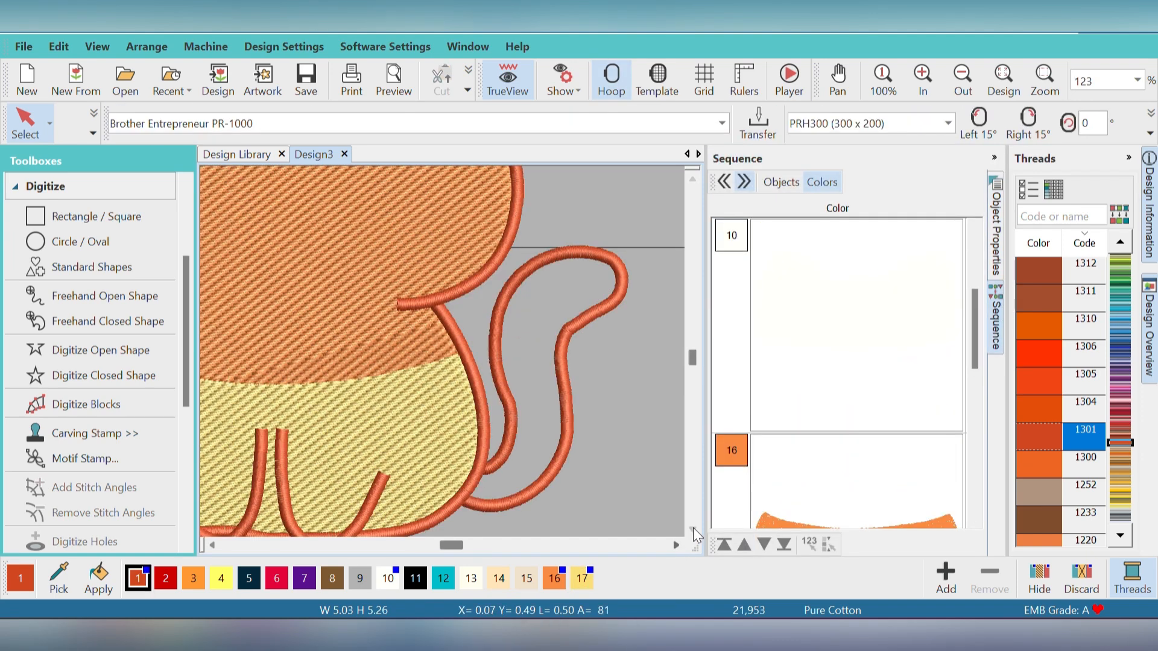
{"action": "left_click", "coordinate": [696, 528]}
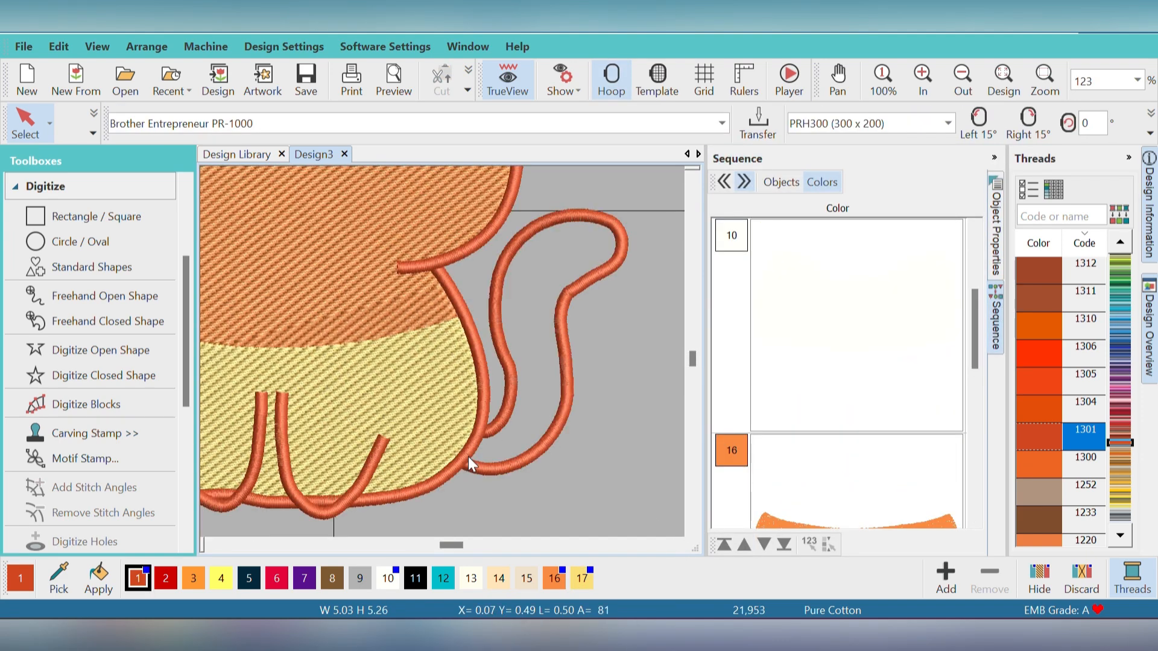
{"action": "left_click", "coordinate": [107, 369]}
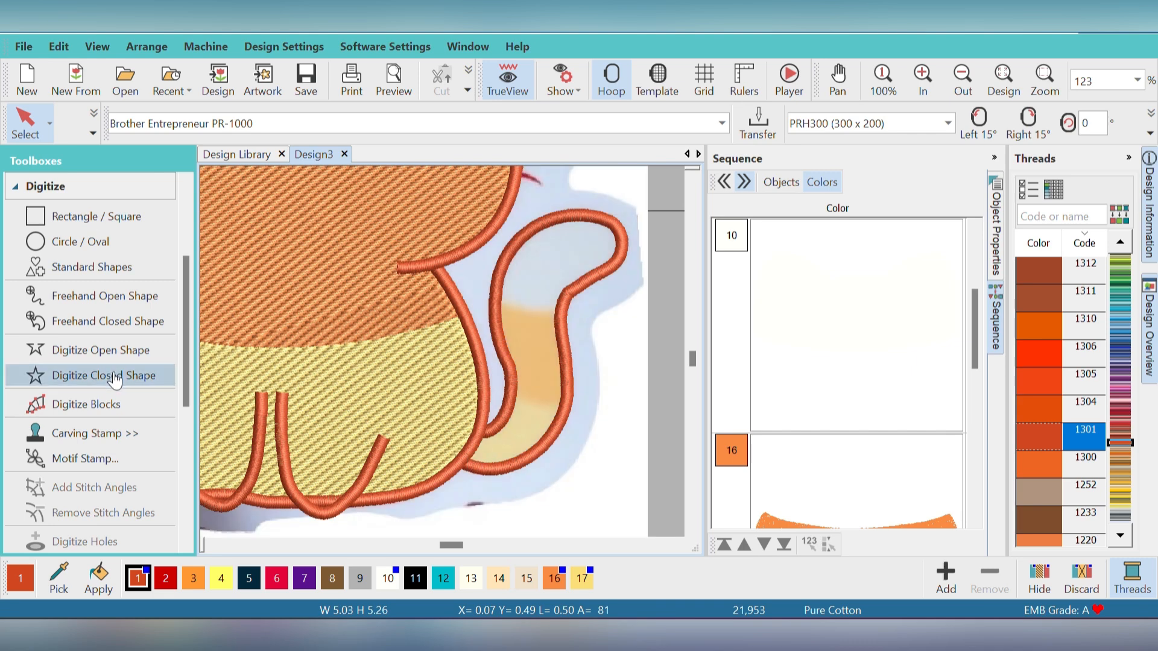
{"action": "scroll", "coordinate": [772, 491], "scroll_direction": "up", "scroll_amount": 4}
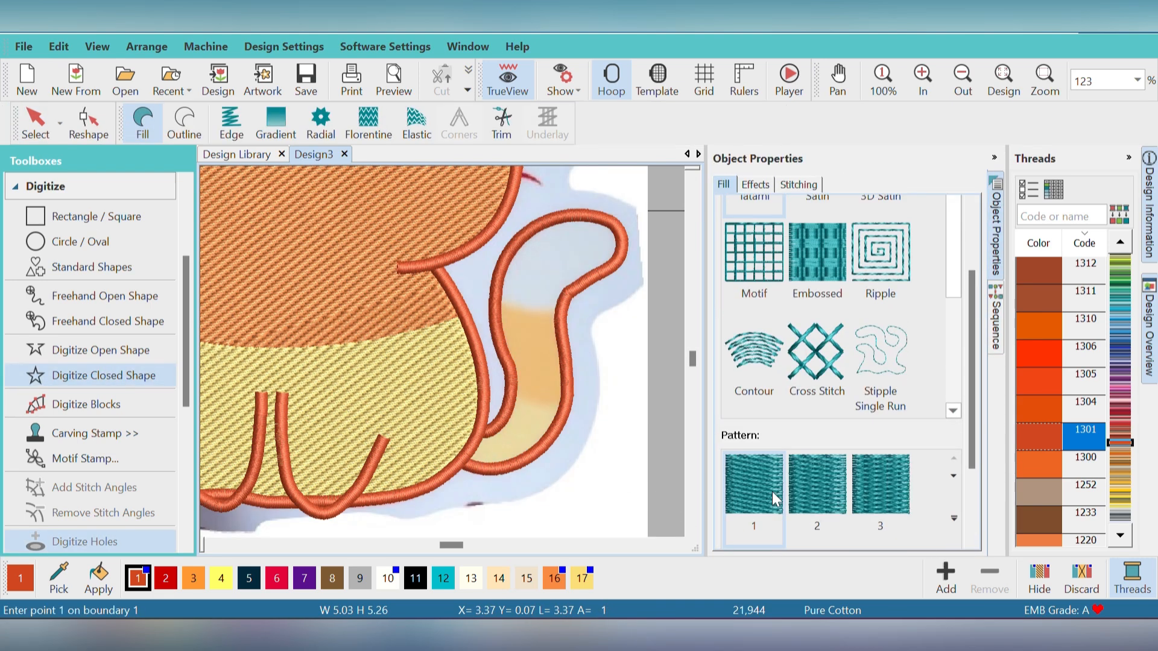
{"action": "left_click", "coordinate": [479, 430]}
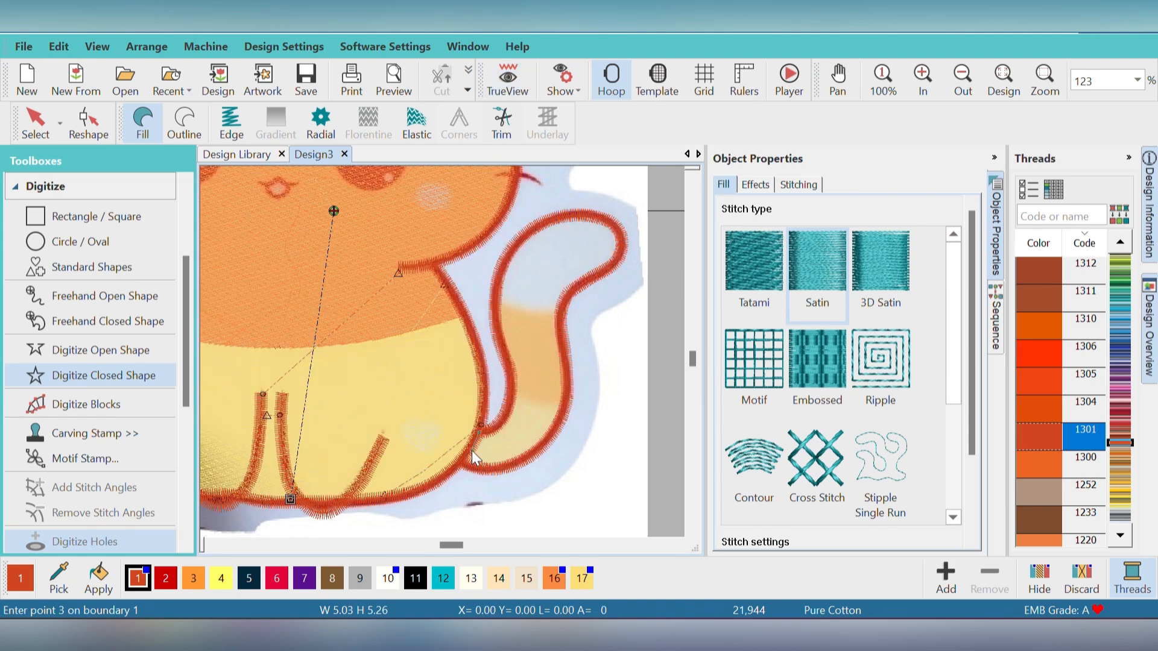
{"action": "left_click", "coordinate": [472, 451]}
{"action": "left_click", "coordinate": [466, 460]}
{"action": "left_click", "coordinate": [486, 467]}
{"action": "left_click", "coordinate": [521, 458]}
{"action": "left_click", "coordinate": [553, 428]}
{"action": "left_click", "coordinate": [561, 407]}
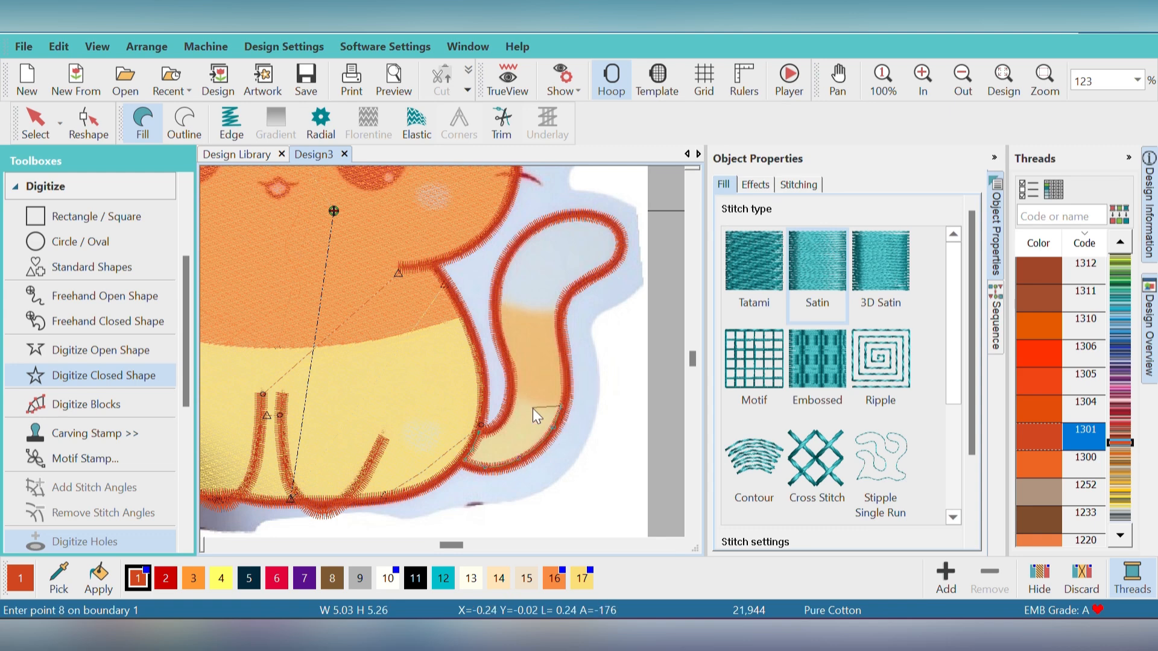
Trace the yellow tail section's top edge and inner side back to the body, close the shape and color it with thread 0622.
{"action": "left_click", "coordinate": [534, 405]}
{"action": "left_click", "coordinate": [514, 392]}
{"action": "left_click", "coordinate": [512, 412]}
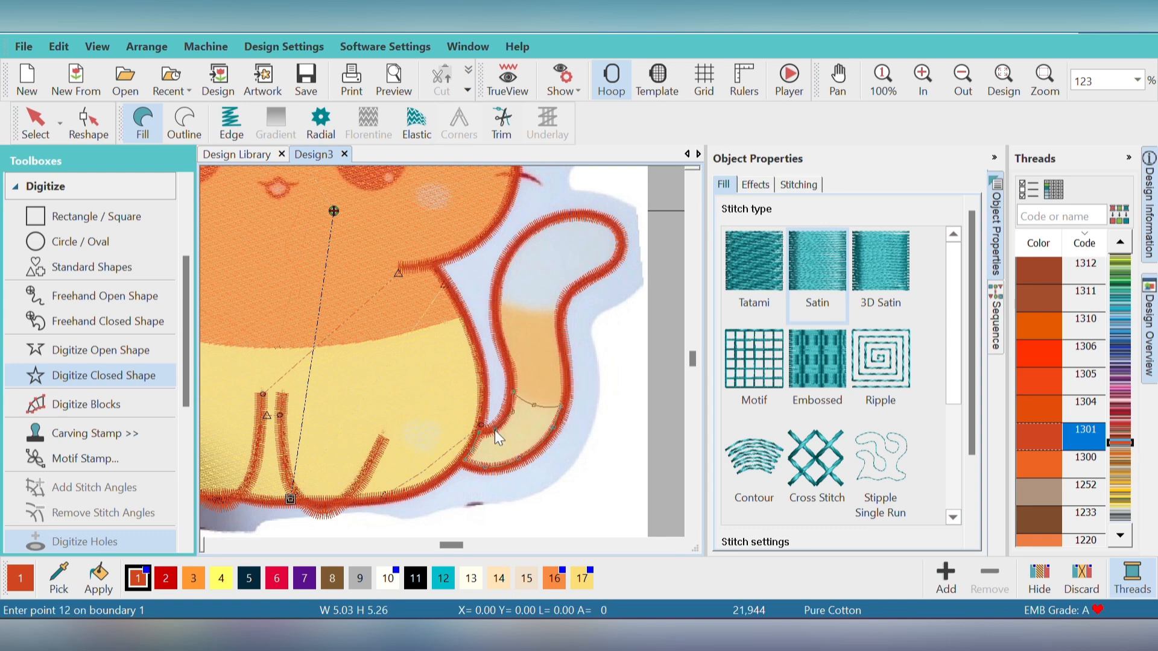
{"action": "left_click", "coordinate": [494, 429]}
{"action": "left_click", "coordinate": [480, 432]}
{"action": "key", "text": "Return"}
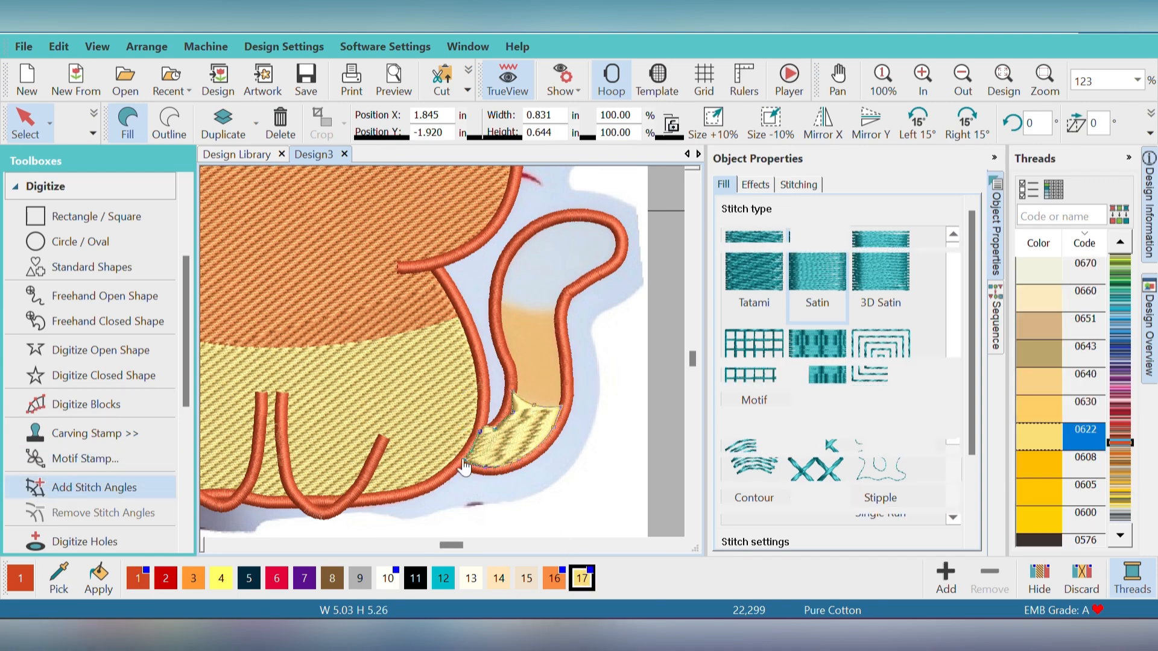
Add stitch angles across the yellow tail section so its satin stitches follow the tail's curve.
{"action": "left_click", "coordinate": [512, 439]}
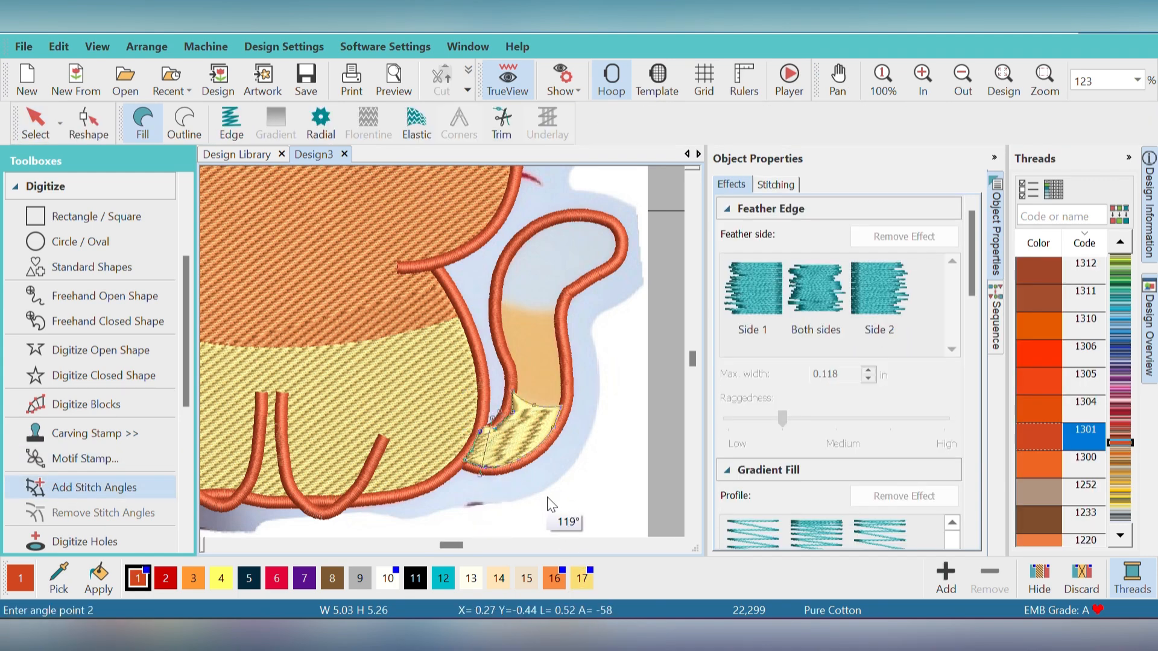
{"action": "left_click", "coordinate": [591, 453]}
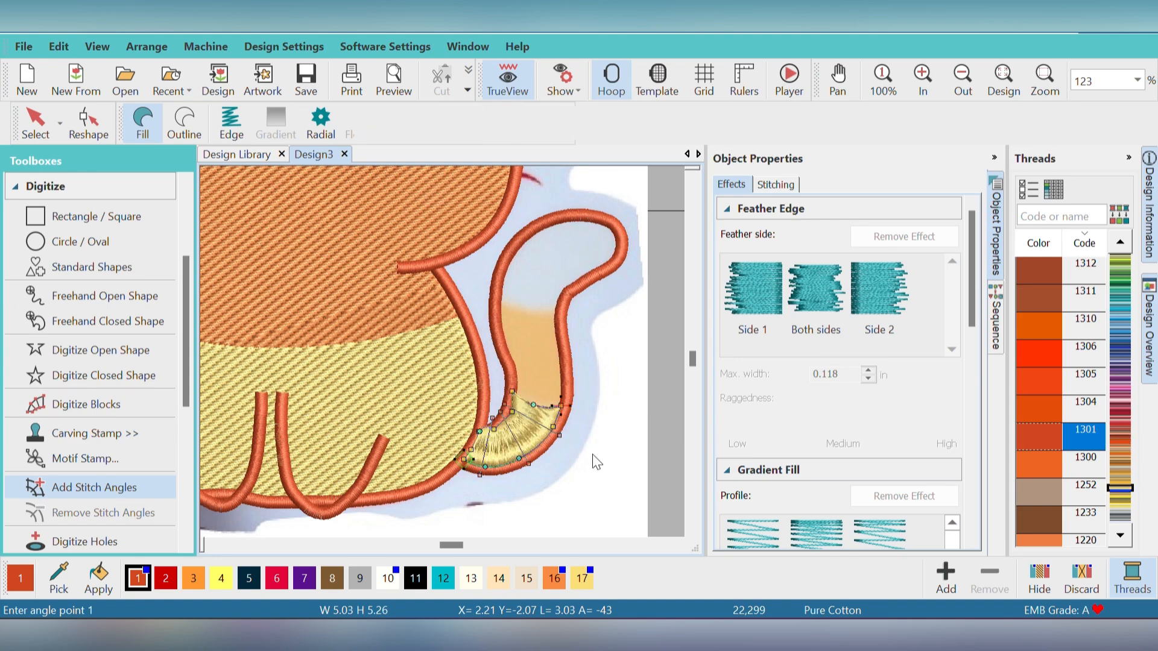
{"action": "key", "text": "Escape"}
Move the yellow tail fill ahead of the outlines in the color stitching sequence.
{"action": "left_click", "coordinate": [996, 320]}
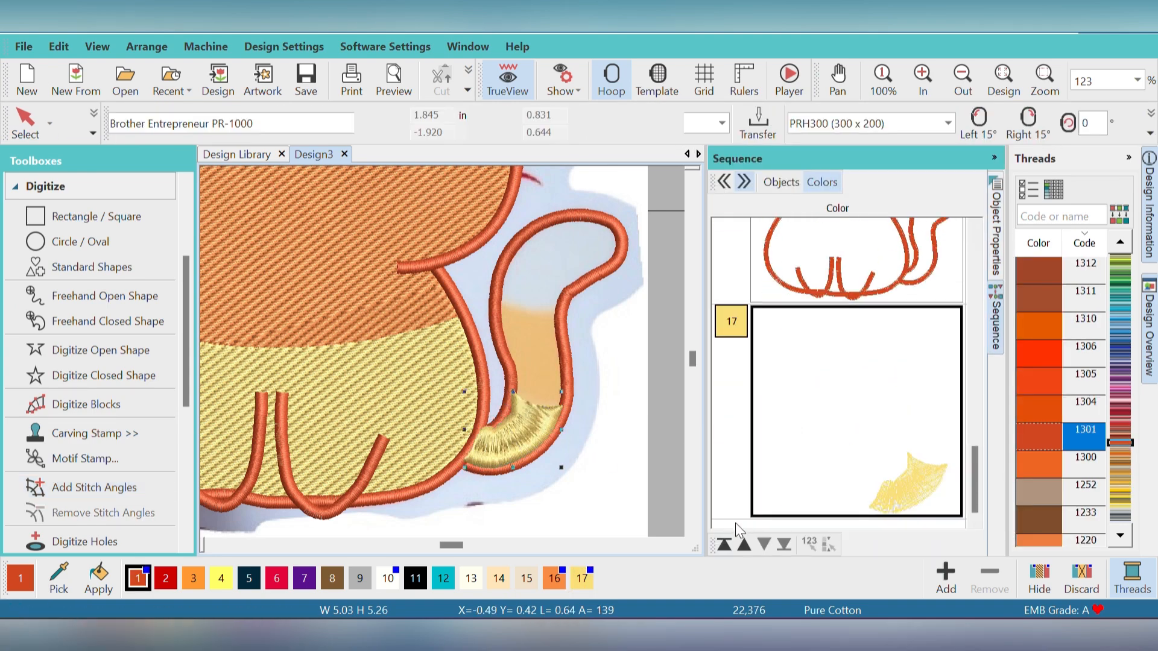
{"action": "left_click", "coordinate": [743, 546]}
{"action": "scroll", "coordinate": [619, 371], "scroll_direction": "up", "scroll_amount": 1}
Start a closed Satin fill shape in color 16 on the tail's orange band, tracing its lower edge and outer side.
{"action": "left_click", "coordinate": [132, 378]}
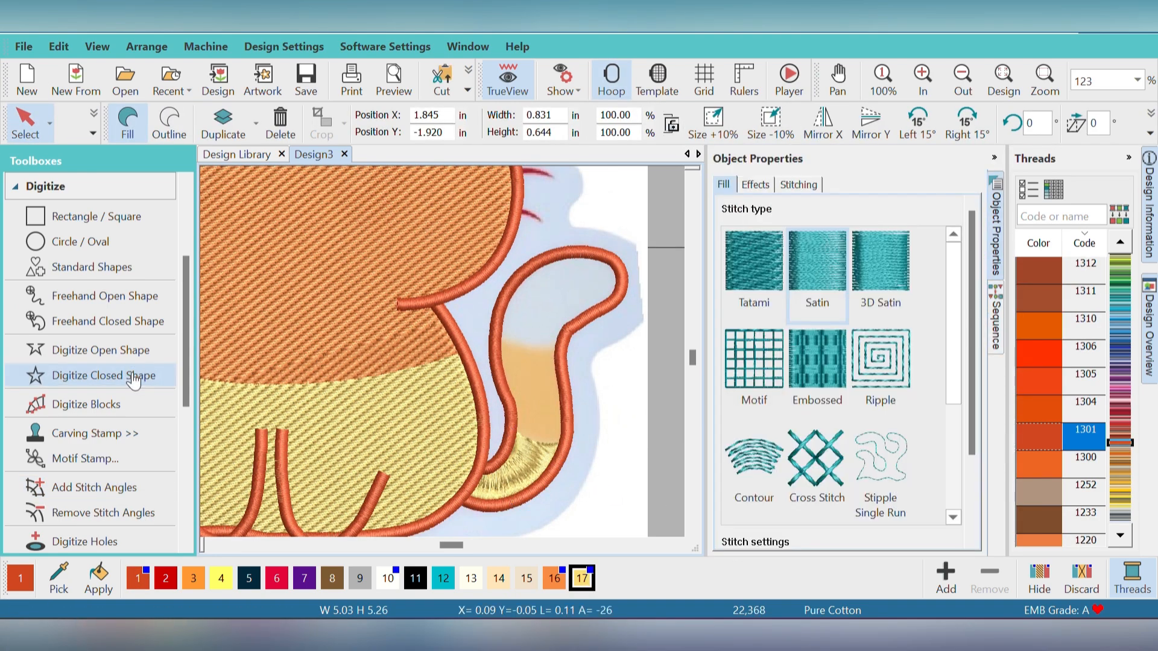
{"action": "left_click", "coordinate": [566, 576]}
{"action": "key", "text": "t"}
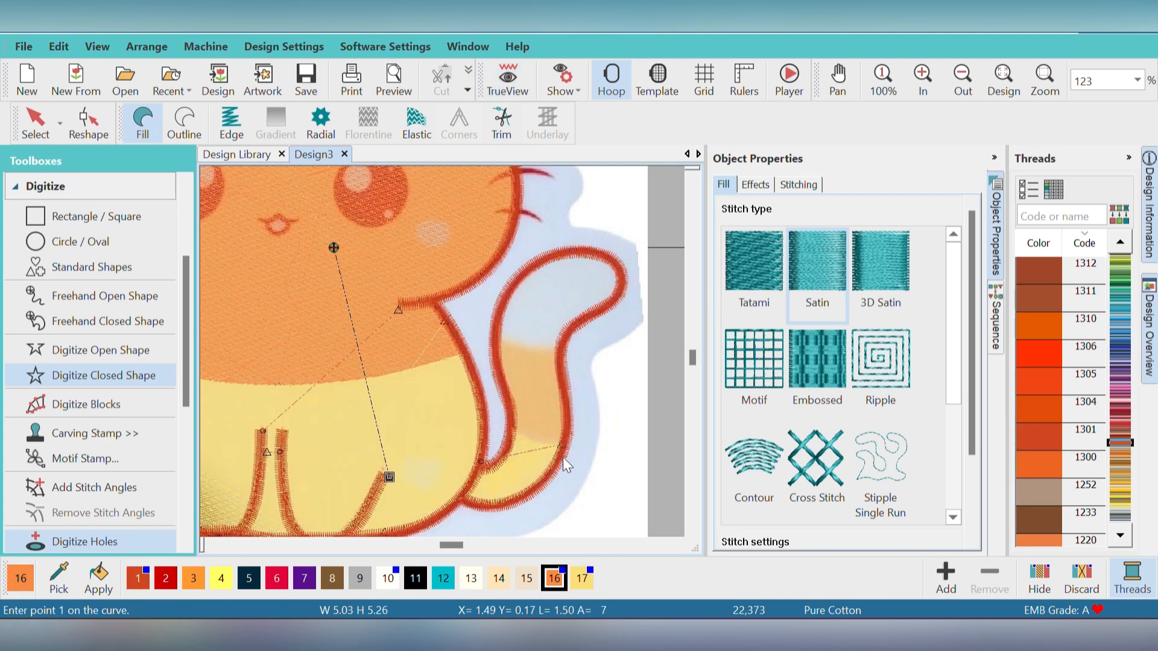
{"action": "left_click", "coordinate": [513, 429]}
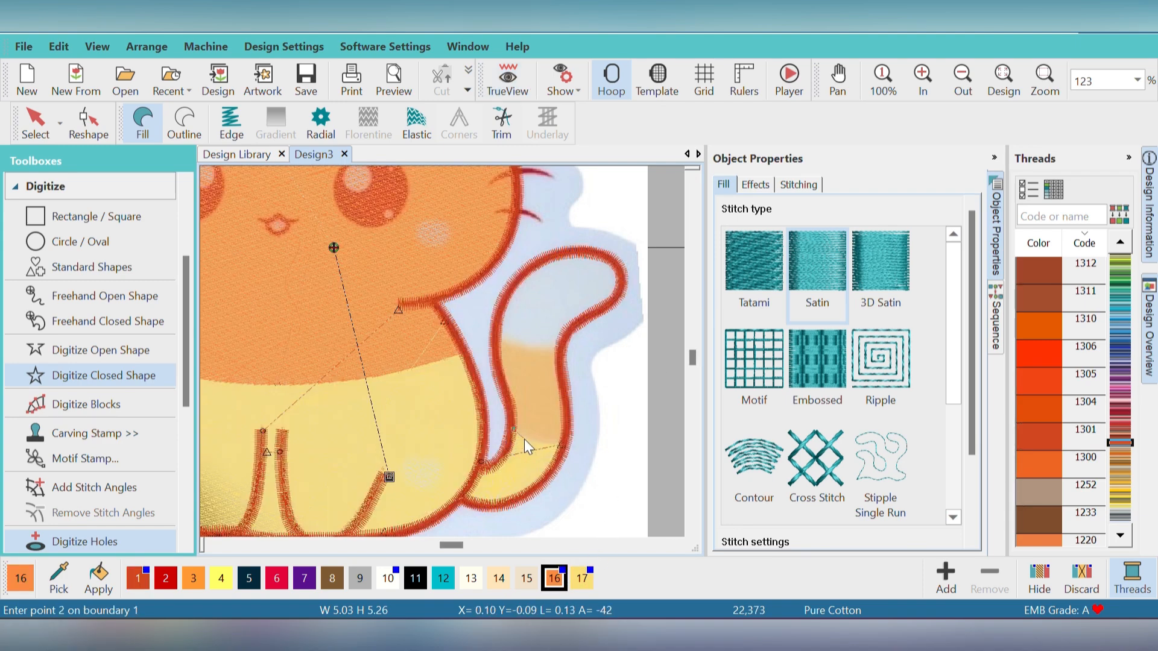
{"action": "left_click", "coordinate": [524, 439]}
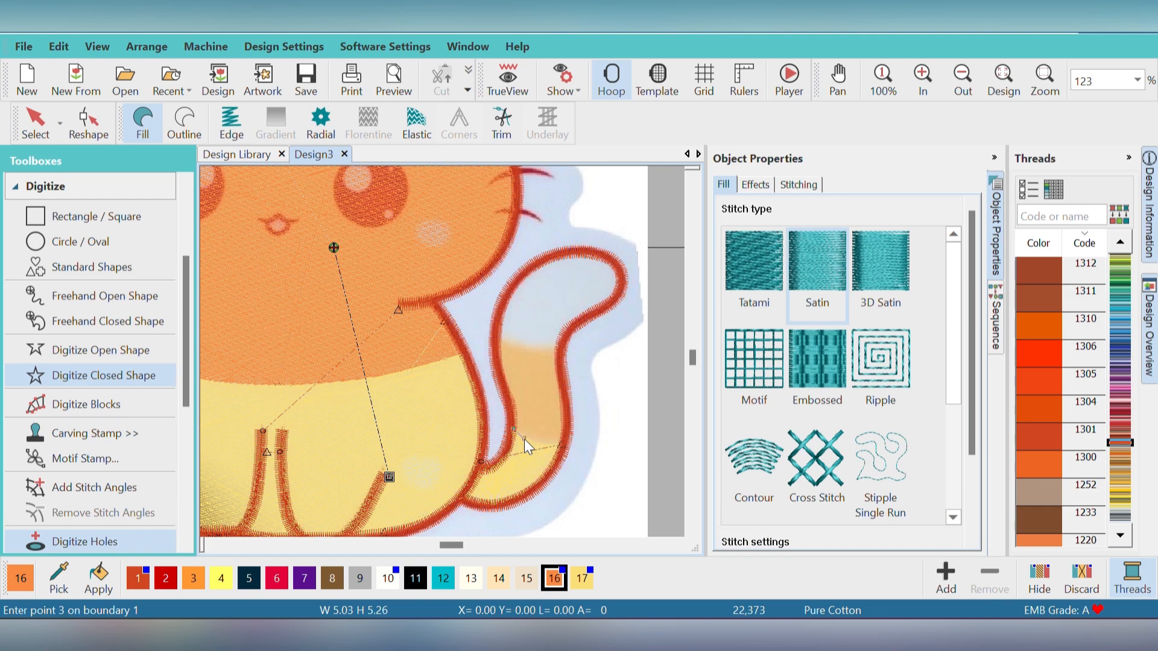
{"action": "left_click", "coordinate": [561, 446]}
{"action": "left_click", "coordinate": [564, 409]}
{"action": "left_click", "coordinate": [560, 384]}
{"action": "left_click", "coordinate": [556, 350]}
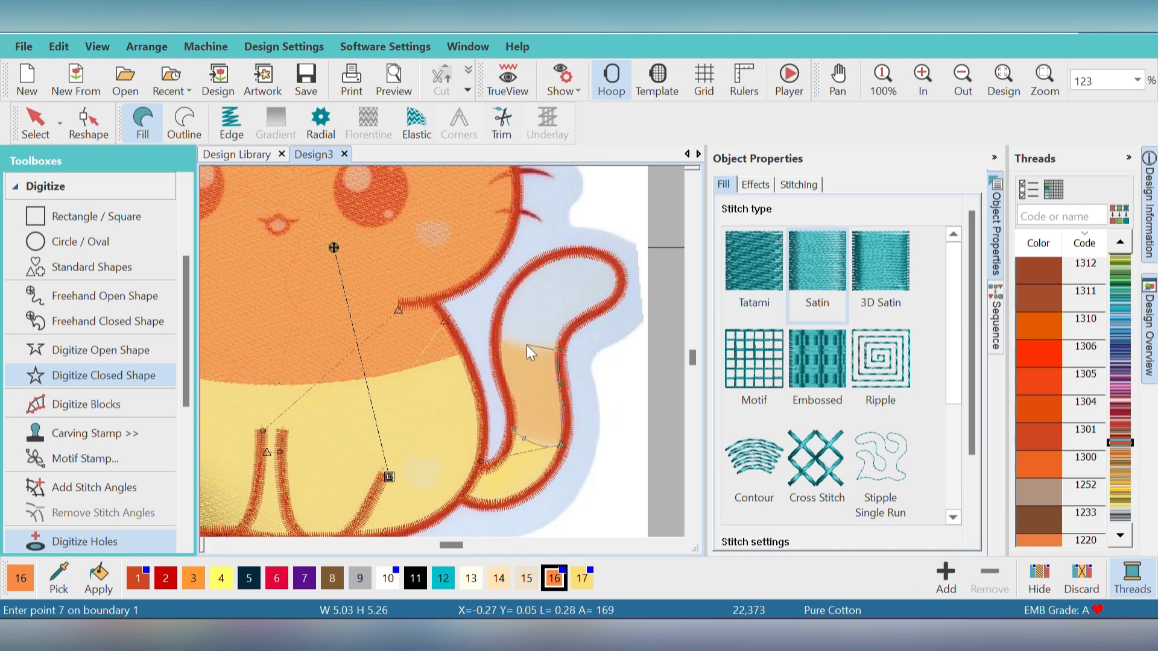
Trace the orange band's top edge and inner side, then close and generate the fill.
{"action": "left_click", "coordinate": [524, 346]}
{"action": "left_click", "coordinate": [500, 340]}
{"action": "left_click", "coordinate": [498, 356]}
{"action": "left_click", "coordinate": [507, 382]}
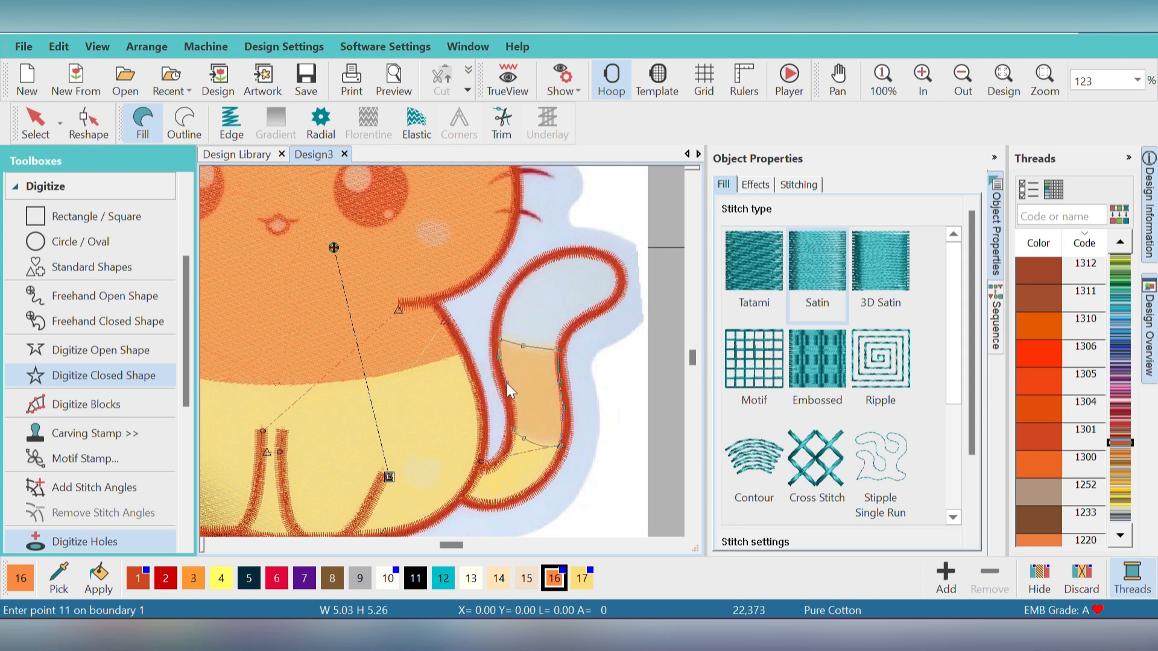
{"action": "key", "text": "Return"}
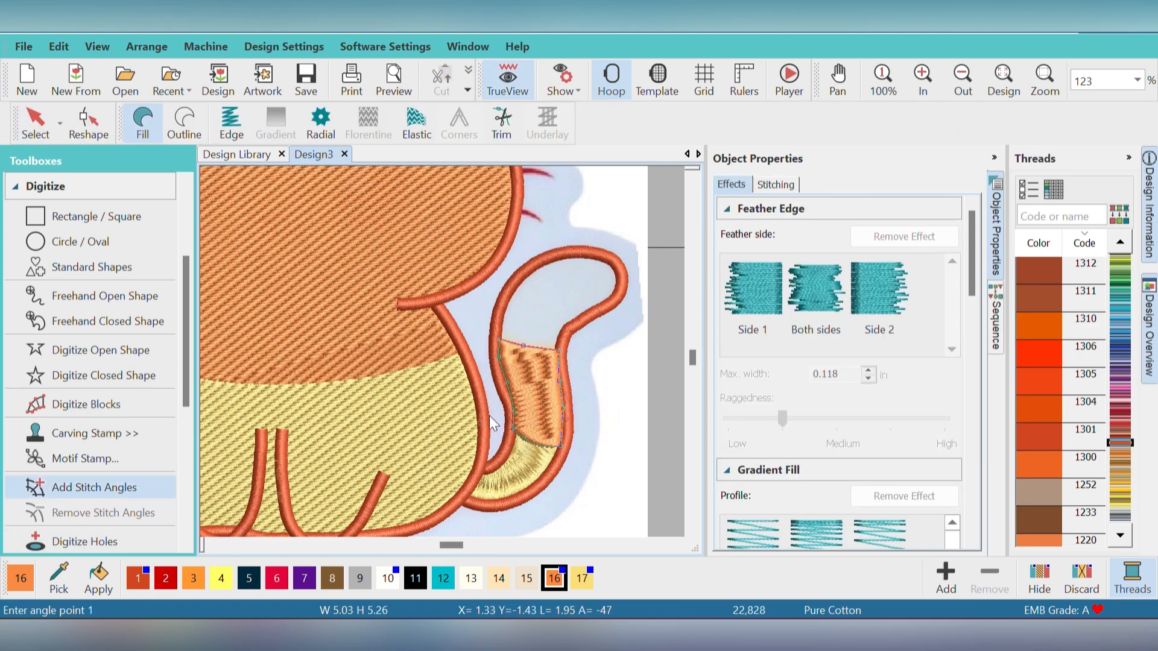
Add stitch angles across the orange tail band so its satin stitches follow the tail's direction.
{"action": "left_click", "coordinate": [505, 420]}
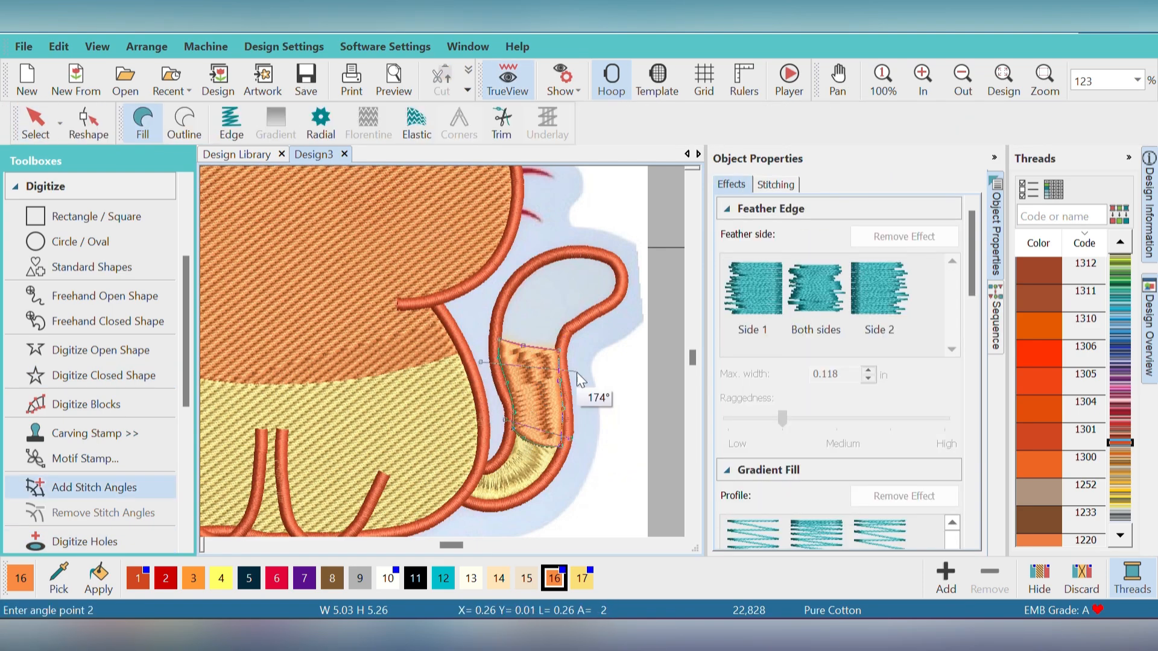
{"action": "left_click", "coordinate": [599, 377]}
{"action": "key", "text": "Return"}
{"action": "key", "text": "Escape"}
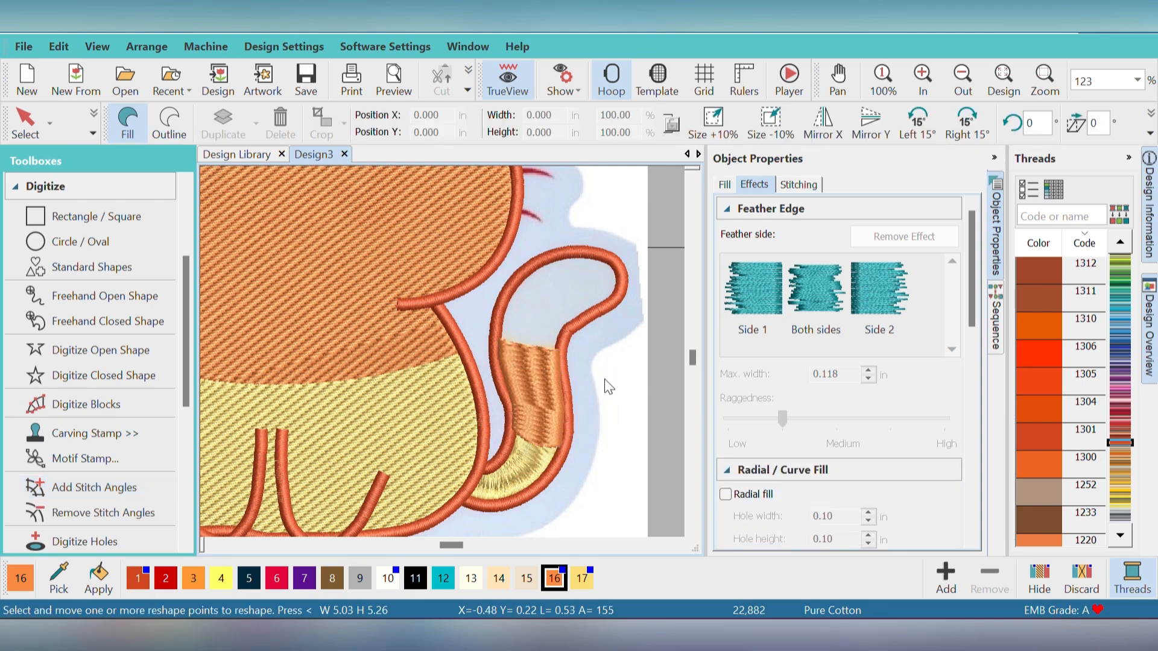
Move the orange tail fill ahead of the outlines in the color stitching sequence.
{"action": "left_click", "coordinate": [996, 319]}
{"action": "scroll", "coordinate": [790, 467], "scroll_direction": "down", "scroll_amount": 3}
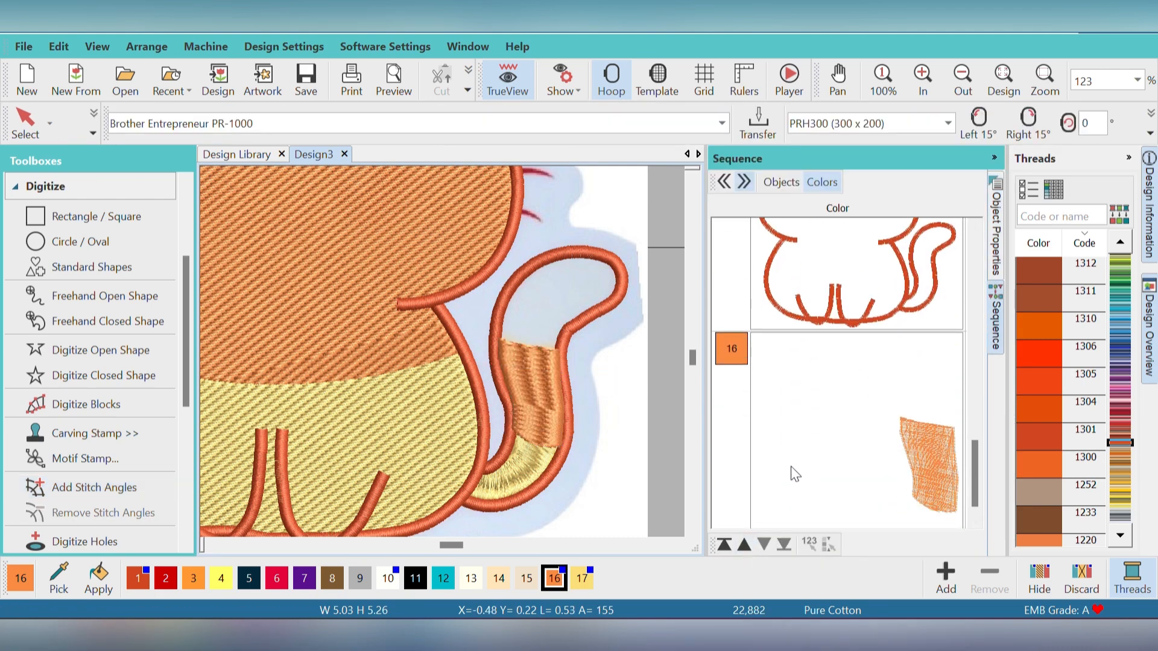
{"action": "left_click", "coordinate": [791, 467]}
{"action": "left_click", "coordinate": [744, 544]}
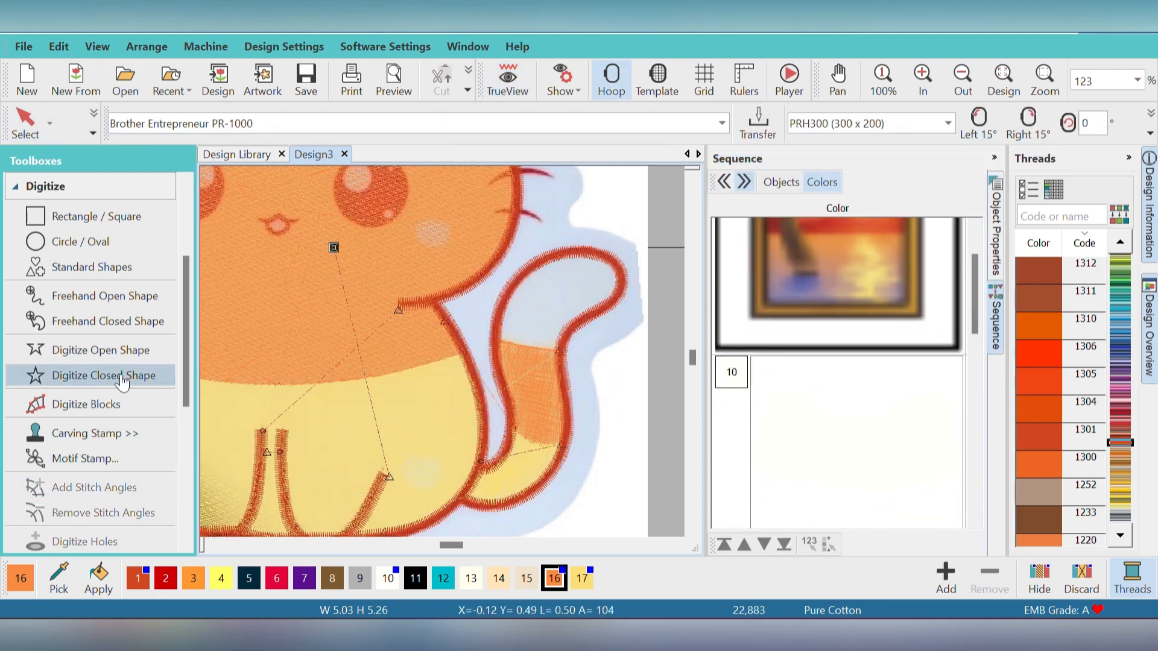
Start a closed Satin fill shape at the top of the orange band, tracing the white tail tip's upper curve.
{"action": "left_click", "coordinate": [122, 382]}
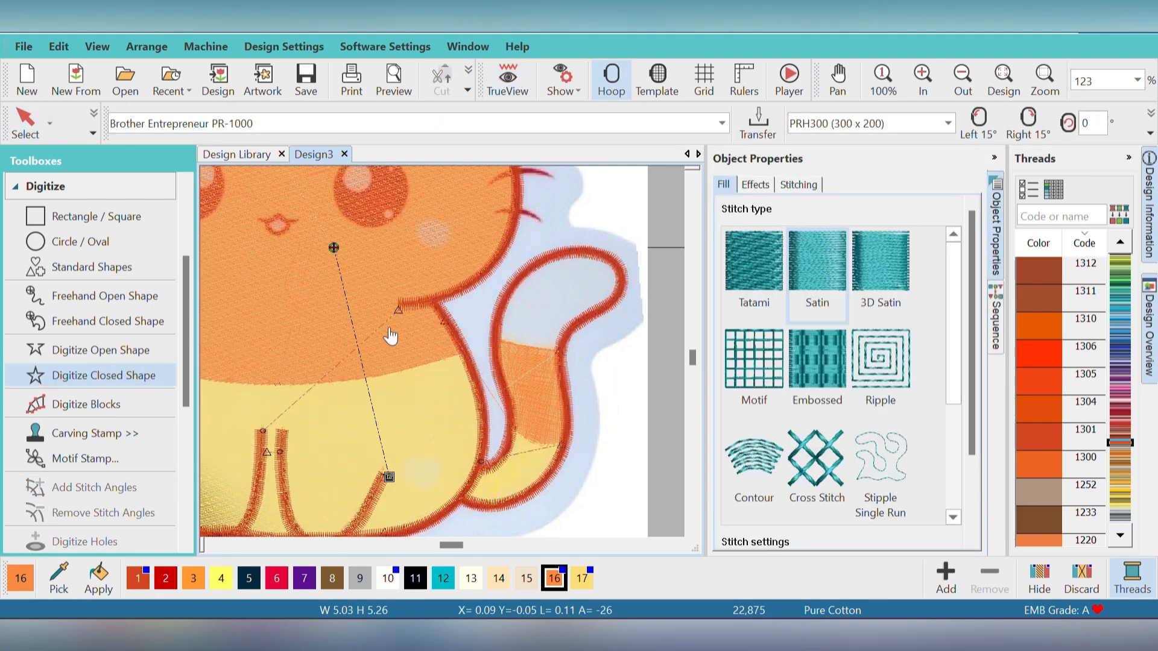
{"action": "left_click", "coordinate": [501, 343]}
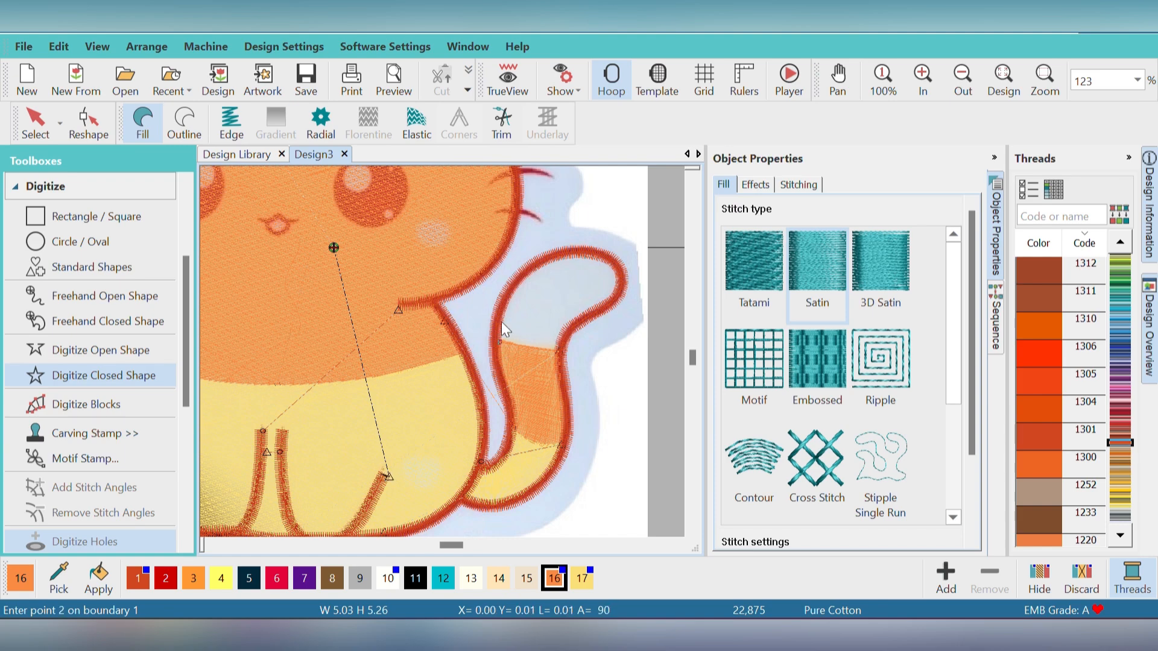
{"action": "left_click", "coordinate": [551, 262]}
{"action": "scroll", "coordinate": [552, 260], "scroll_direction": "up", "scroll_amount": 2}
{"action": "left_click", "coordinate": [570, 255]}
{"action": "left_click", "coordinate": [599, 260]}
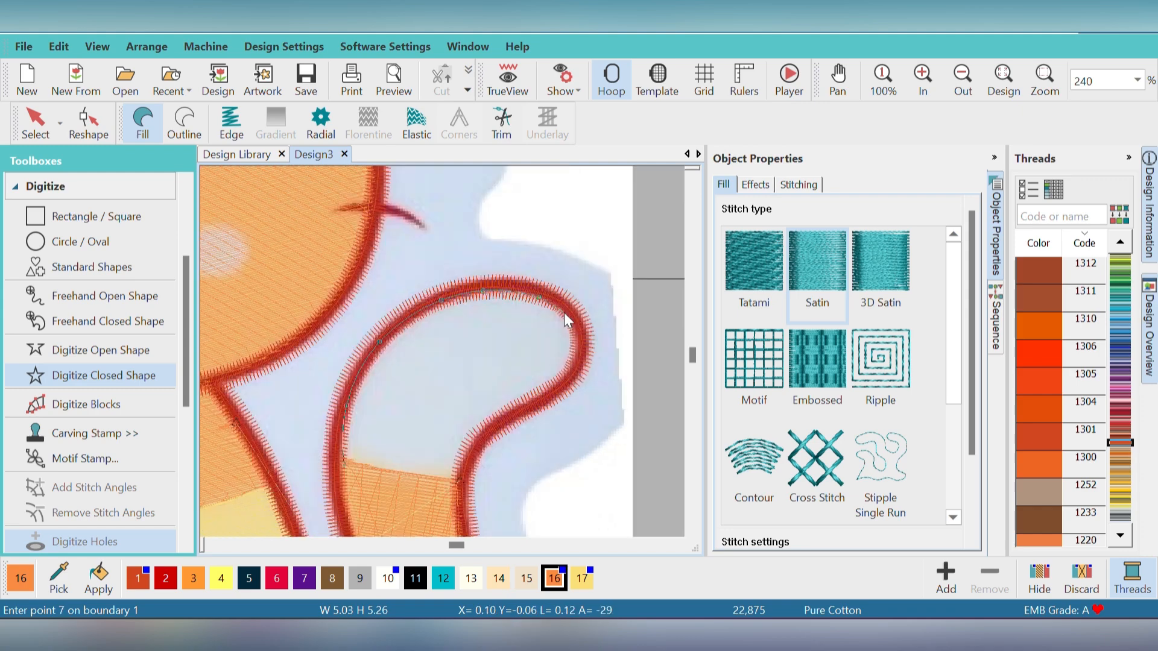
Trace around the tail's rounded end and back down to the orange band, close the shape and color it white with color 10.
{"action": "left_click", "coordinate": [576, 358]}
{"action": "left_click", "coordinate": [549, 388]}
{"action": "left_click", "coordinate": [497, 419]}
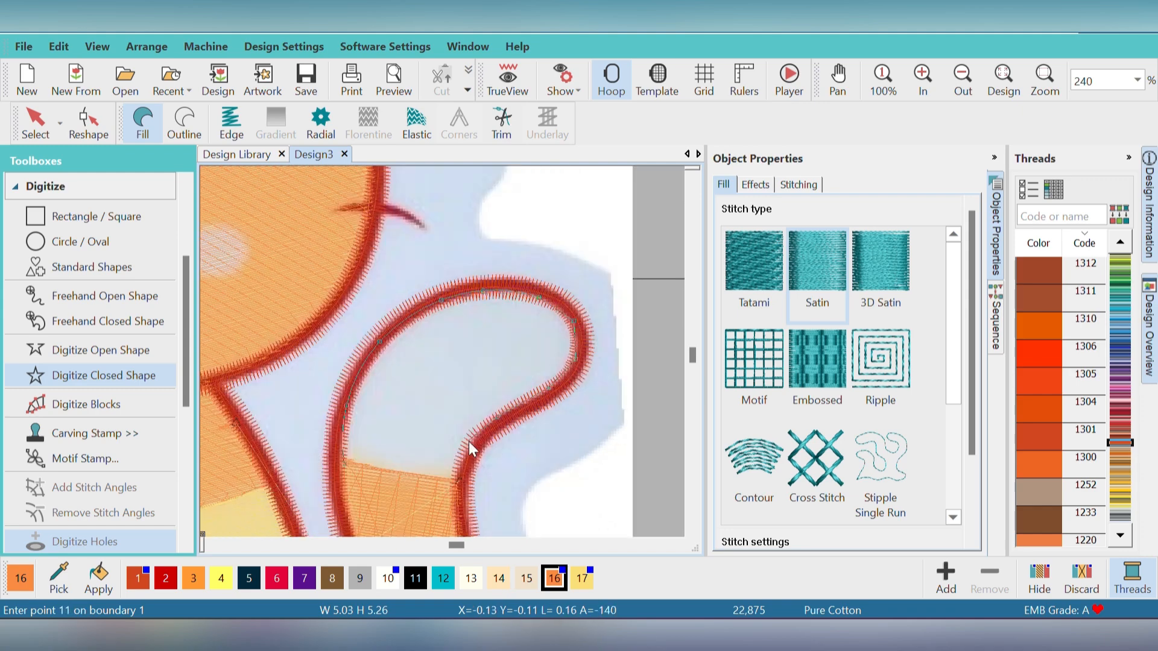
{"action": "left_click", "coordinate": [459, 478]}
{"action": "key", "text": "Return"}
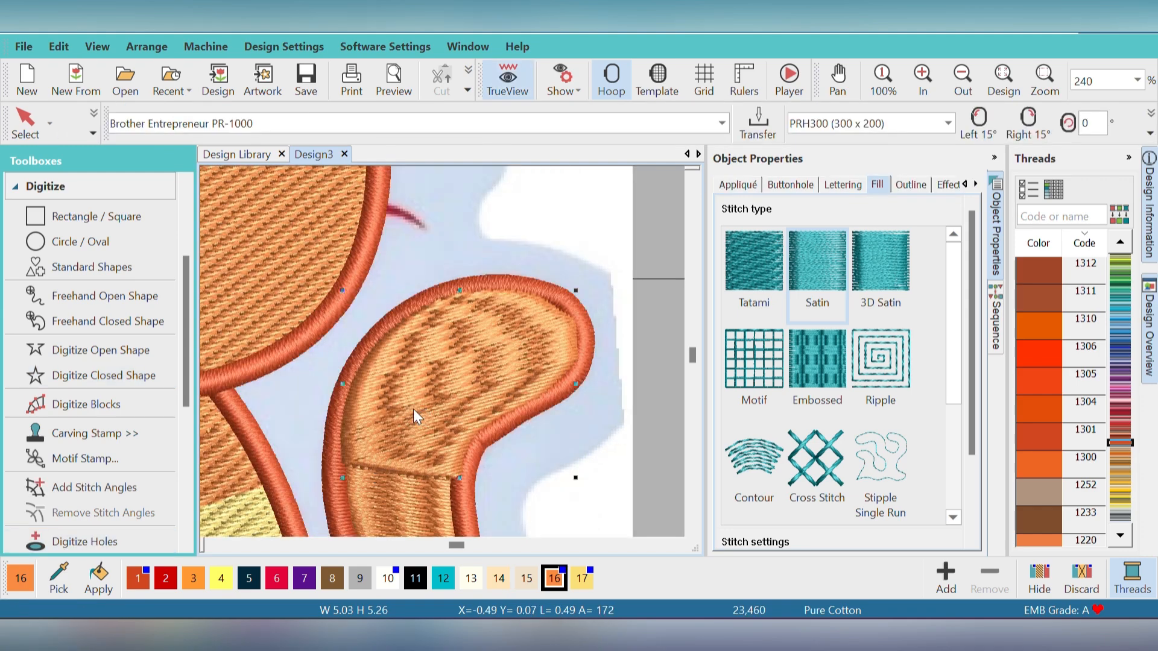
{"action": "left_click", "coordinate": [387, 578]}
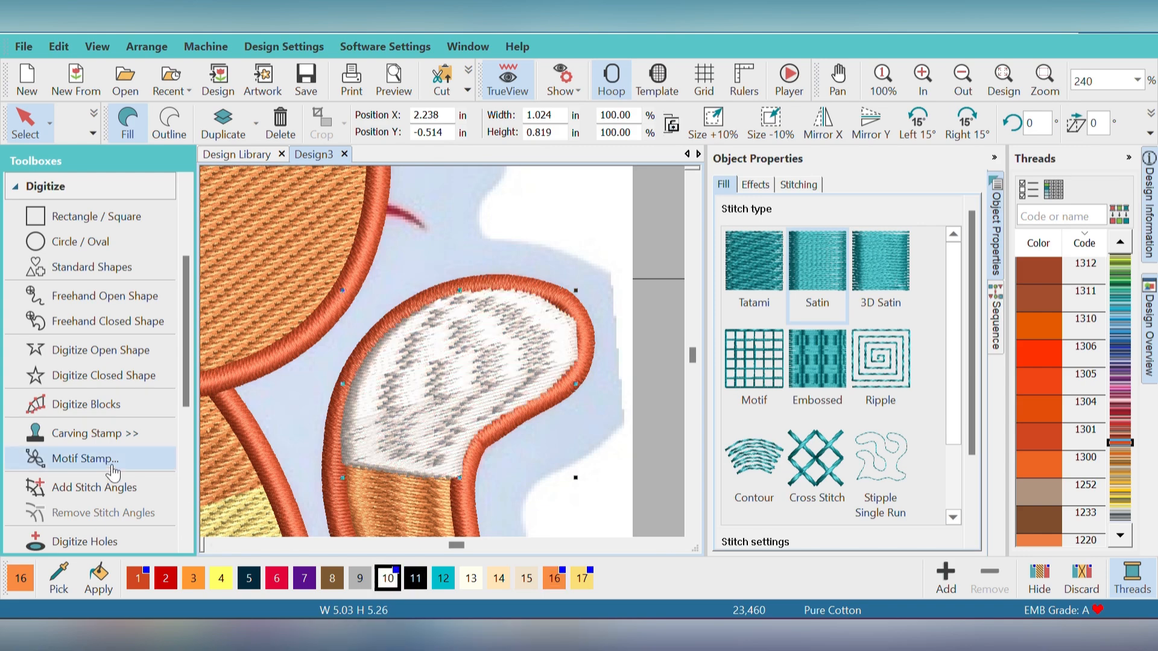
Add stitch angles across the white tail tip so its satin stitches fan around the curve.
{"action": "left_click", "coordinate": [114, 487]}
{"action": "left_click", "coordinate": [321, 400]}
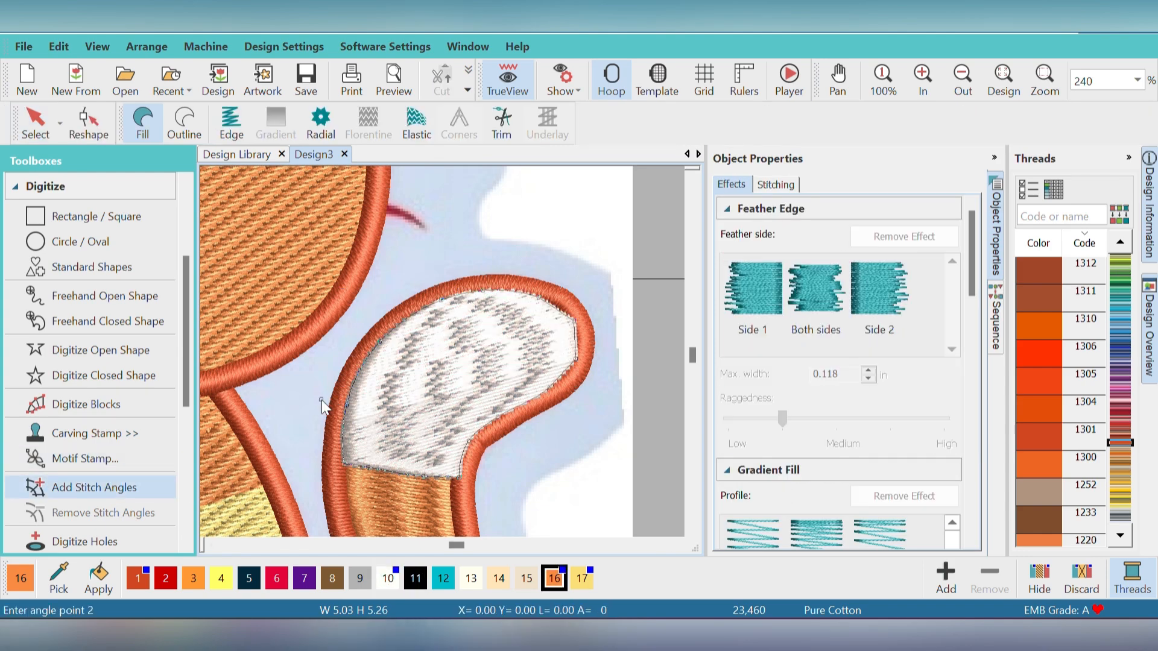
{"action": "left_click", "coordinate": [619, 516]}
{"action": "left_click", "coordinate": [400, 280]}
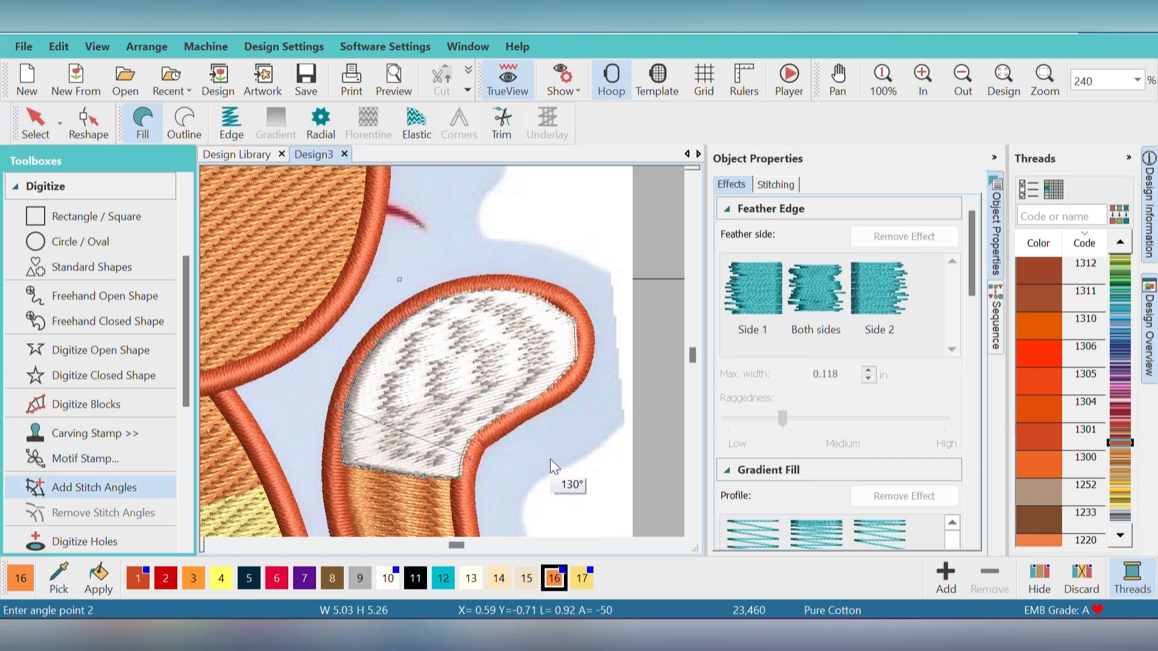
{"action": "left_click", "coordinate": [553, 461]}
{"action": "key", "text": "Escape"}
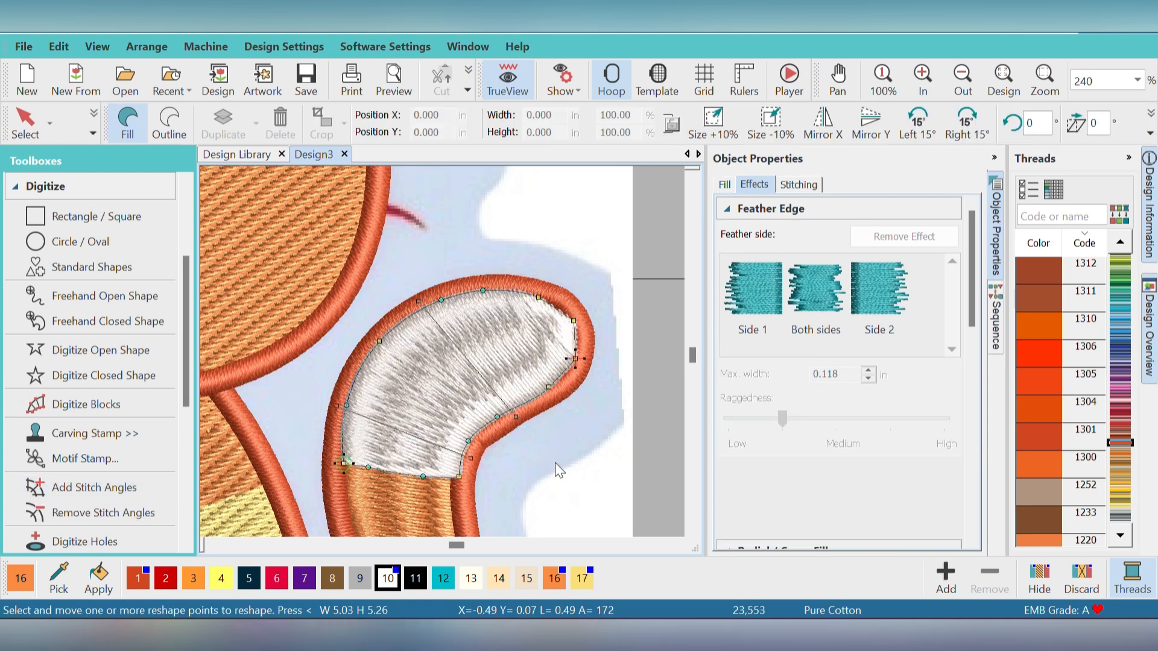
{"action": "key", "text": "Escape"}
Move the white tail fill ahead of the outlines in the color stitching sequence.
{"action": "left_click", "coordinate": [997, 320]}
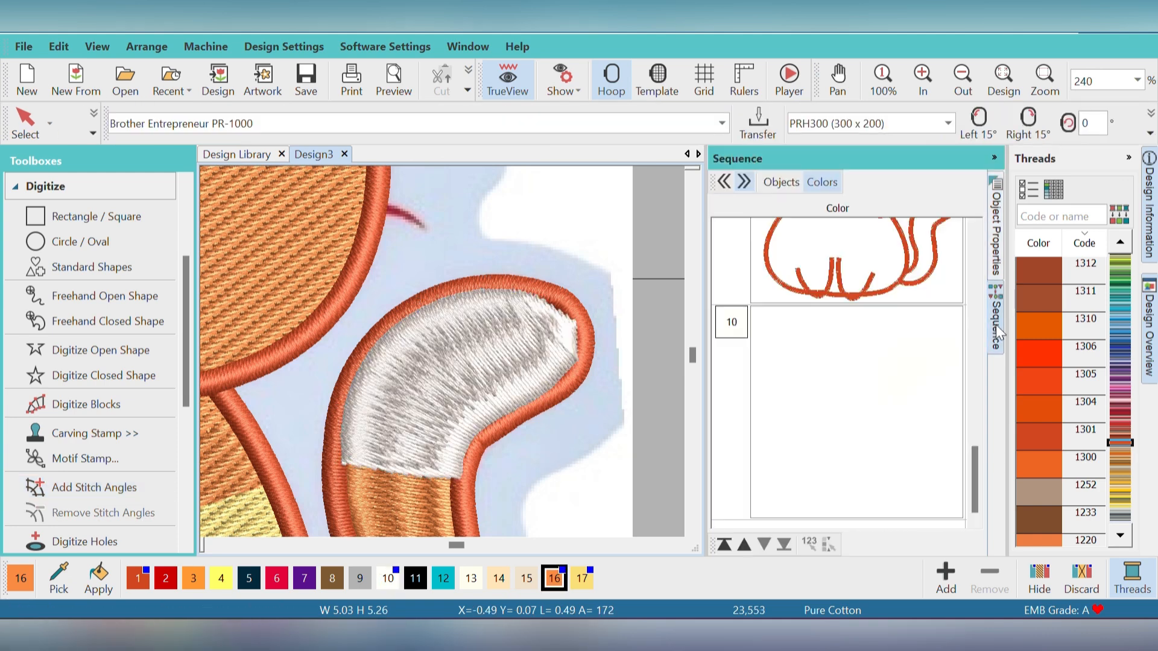
{"action": "left_click", "coordinate": [874, 416]}
{"action": "left_click", "coordinate": [745, 543]}
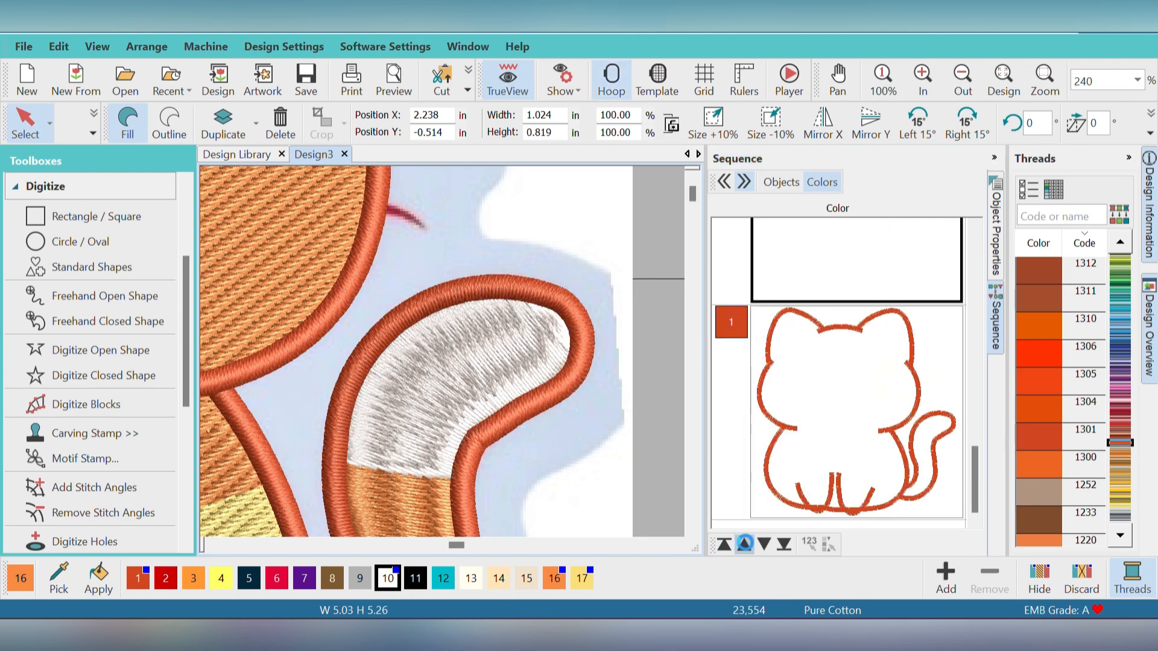
Start a Satin block on the upper whisker at the face's left side, placing point pairs from its inner tip to the face outline.
{"action": "left_click", "coordinate": [960, 83]}
{"action": "left_click", "coordinate": [935, 96]}
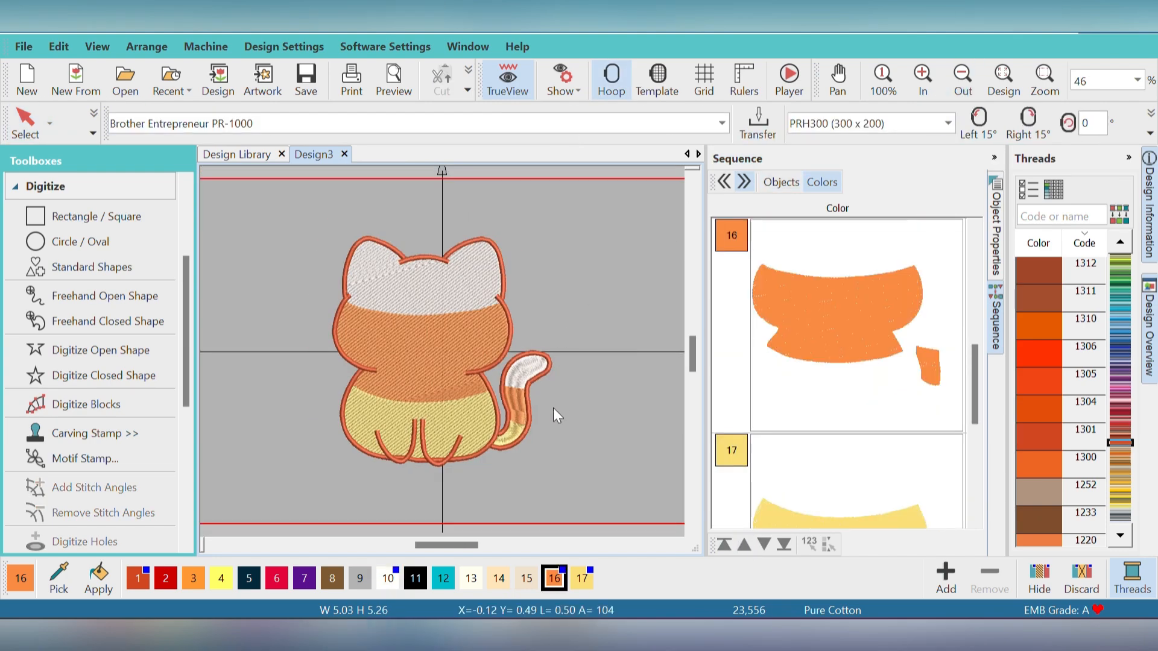
{"action": "left_click", "coordinate": [552, 408]}
{"action": "left_click_drag", "start_coordinate": [303, 251], "coordinate": [497, 427]}
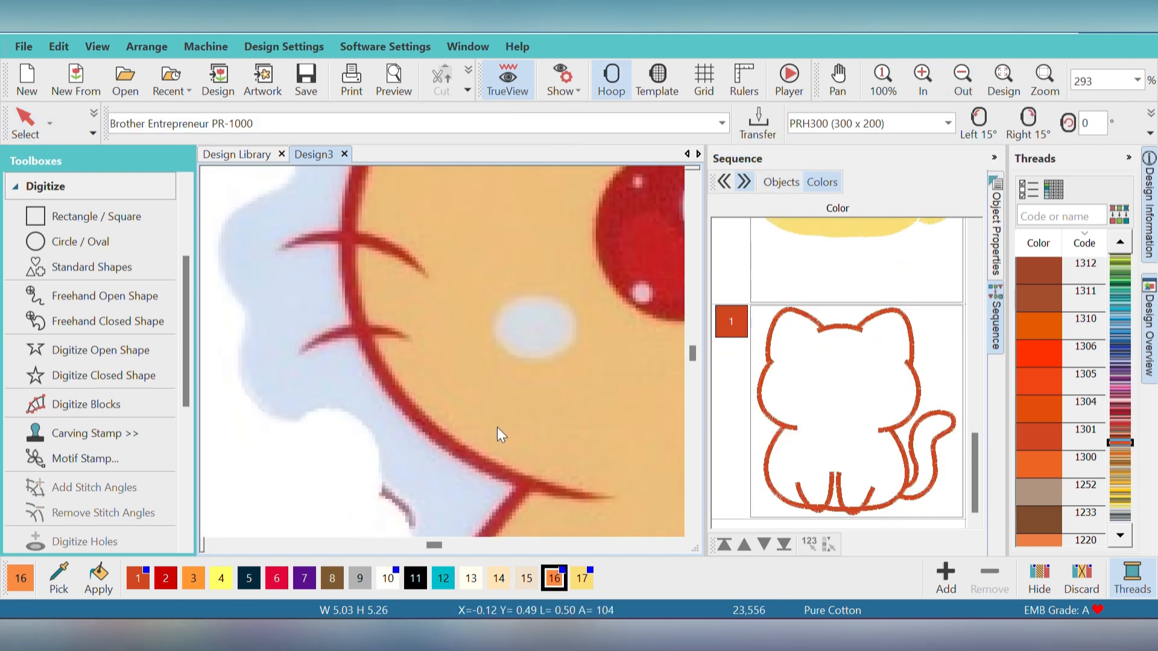
{"action": "left_click", "coordinate": [82, 405]}
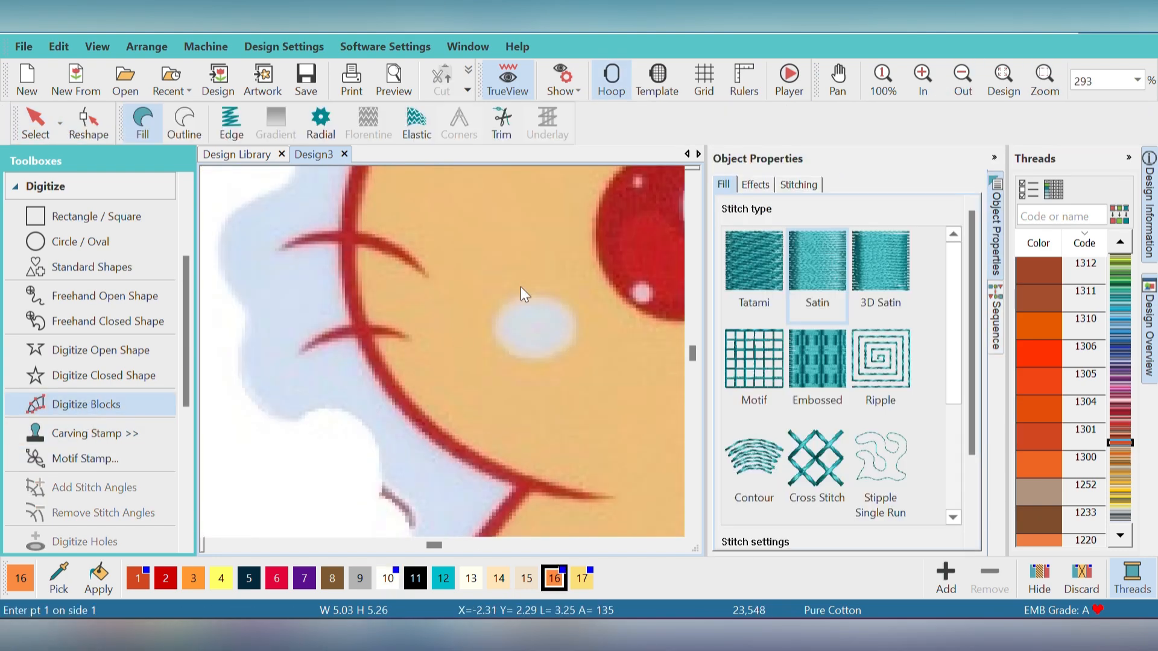
{"action": "left_click", "coordinate": [429, 278]}
{"action": "left_click", "coordinate": [408, 266]}
{"action": "left_click", "coordinate": [378, 251]}
{"action": "left_click", "coordinate": [346, 244]}
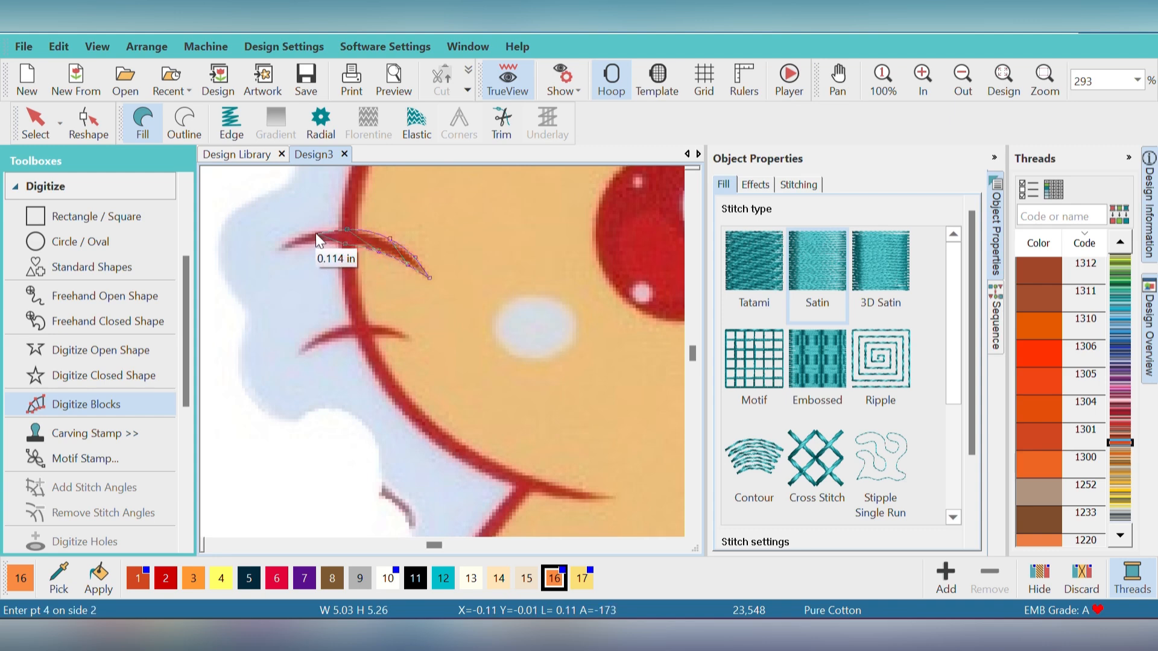
Continue the block to the whisker's outer tip, finish it and color it with thread 1301.
{"action": "left_click", "coordinate": [317, 244]}
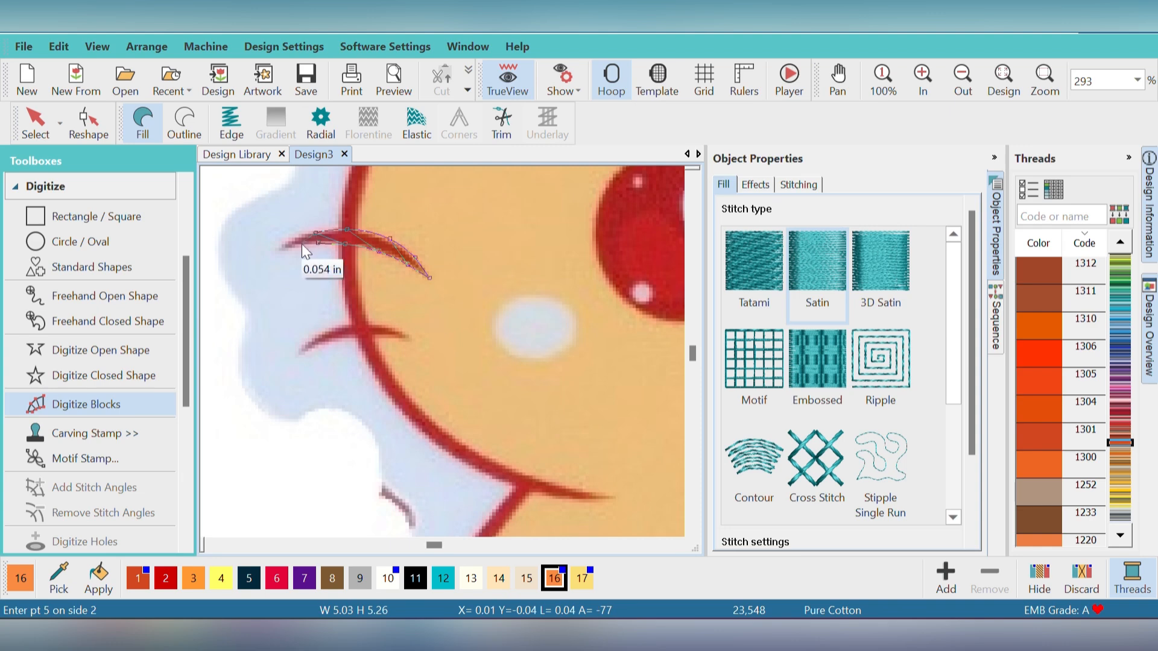
{"action": "left_click", "coordinate": [287, 240]}
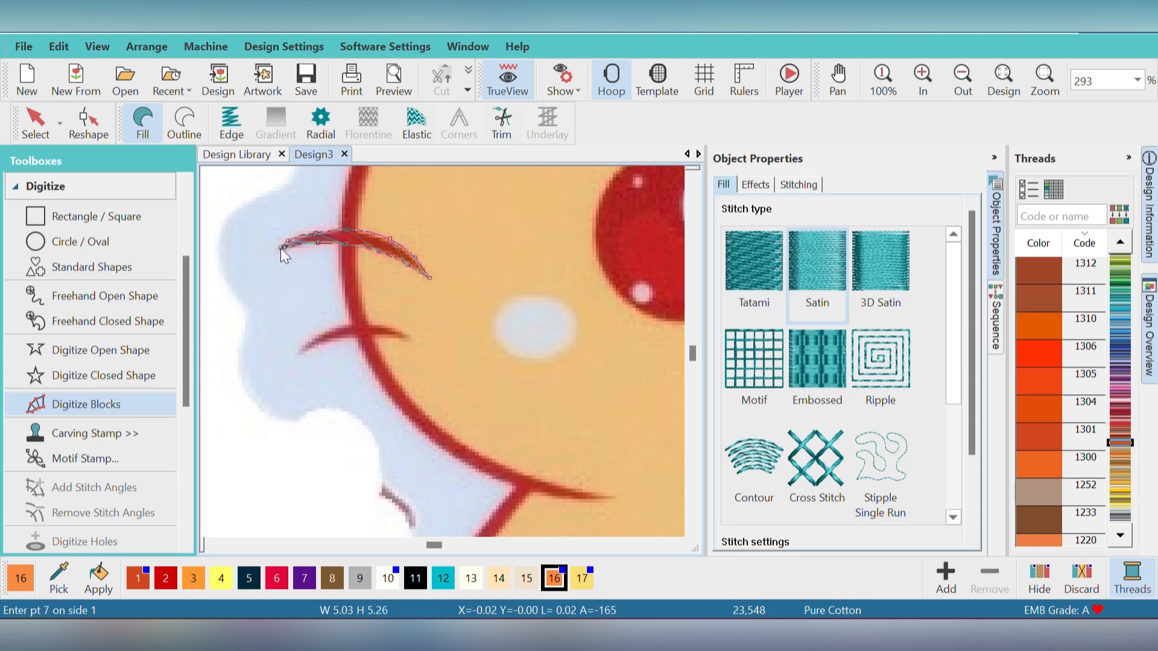
{"action": "key", "text": "Return"}
{"action": "key", "text": "Escape"}
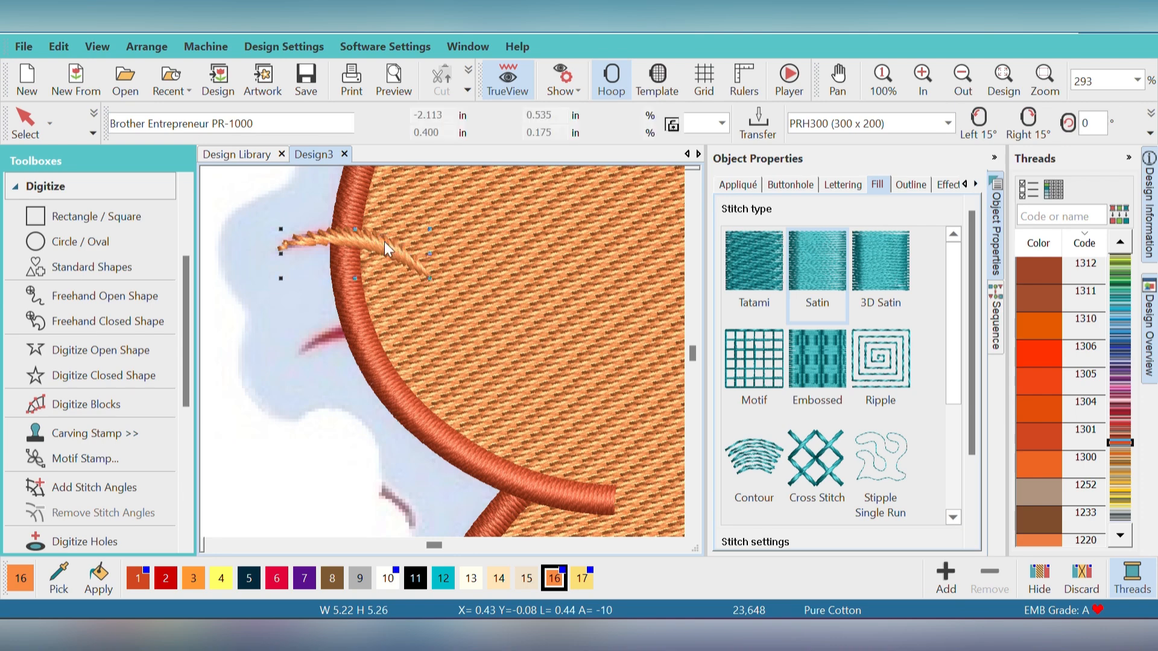
{"action": "left_click", "coordinate": [138, 577]}
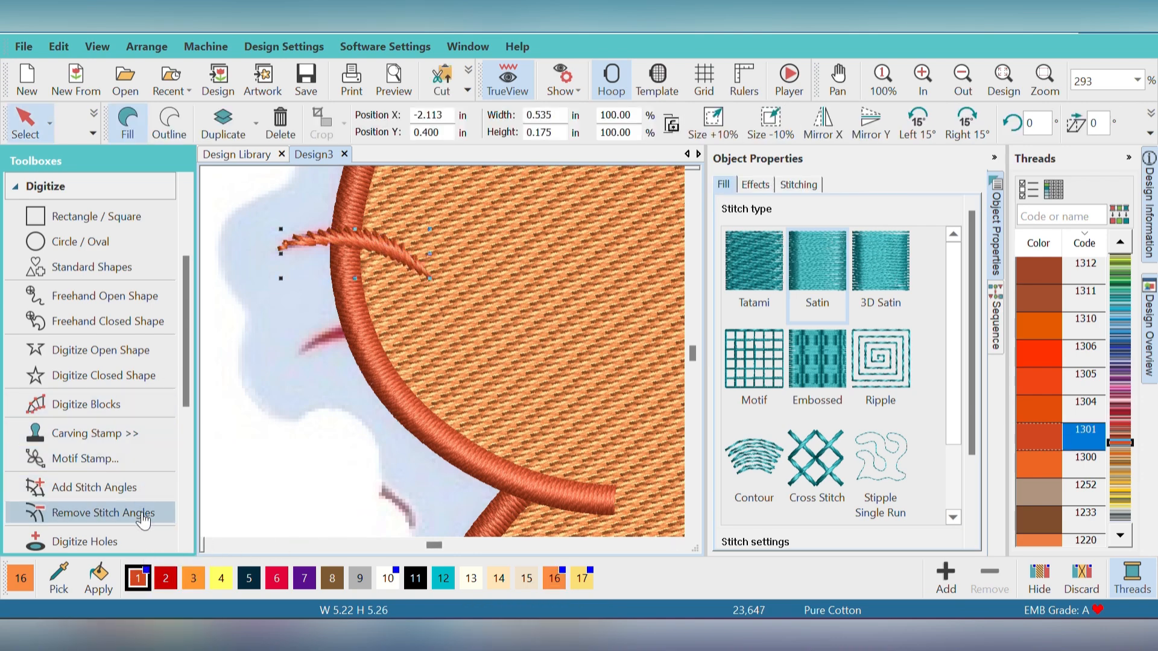
Add two stitch angles across the upper left whisker so its satin stitches run across its width.
{"action": "left_click", "coordinate": [129, 488]}
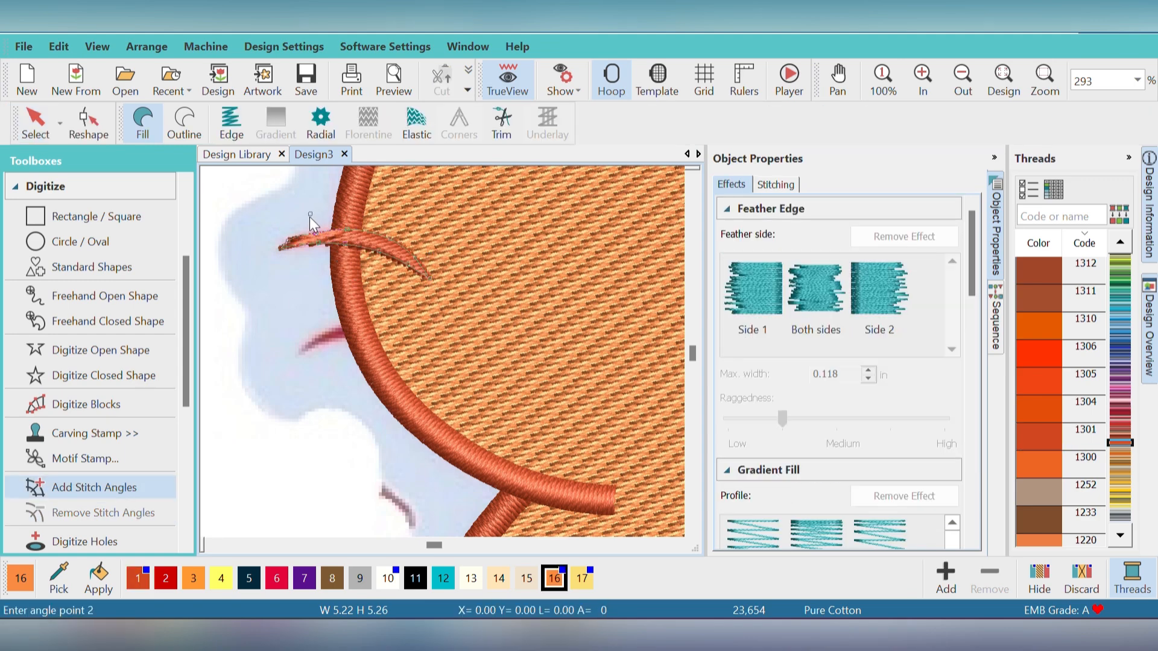
{"action": "left_click", "coordinate": [307, 226]}
{"action": "left_click", "coordinate": [300, 253]}
{"action": "left_click", "coordinate": [377, 225]}
{"action": "left_click", "coordinate": [359, 255]}
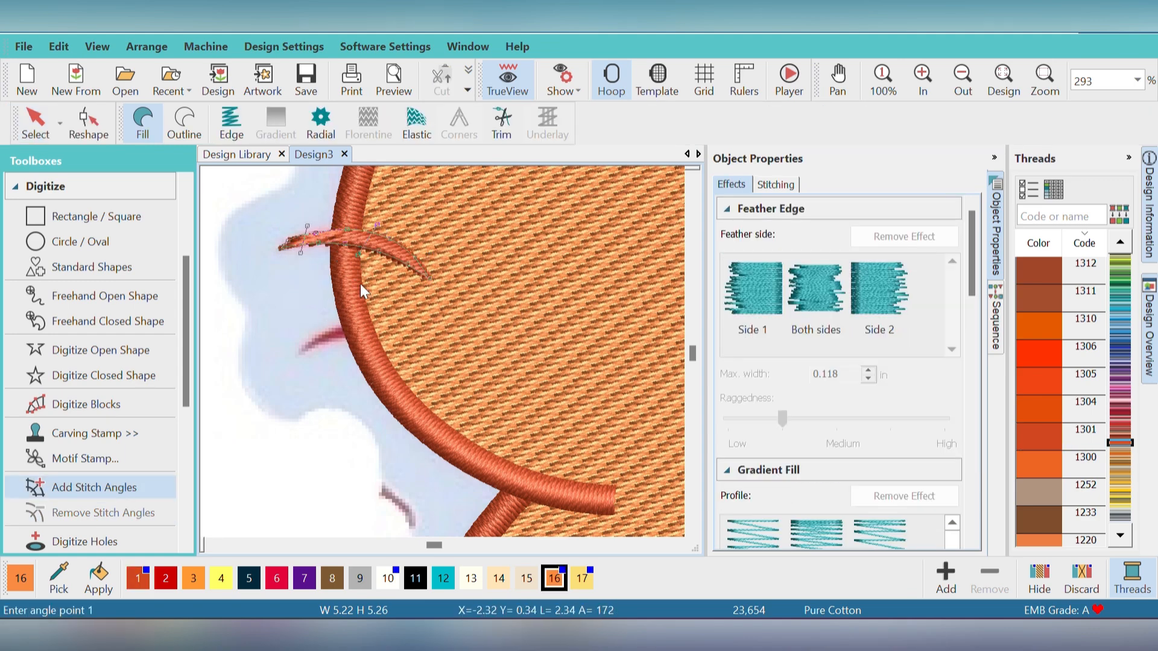
{"action": "key", "text": "Return"}
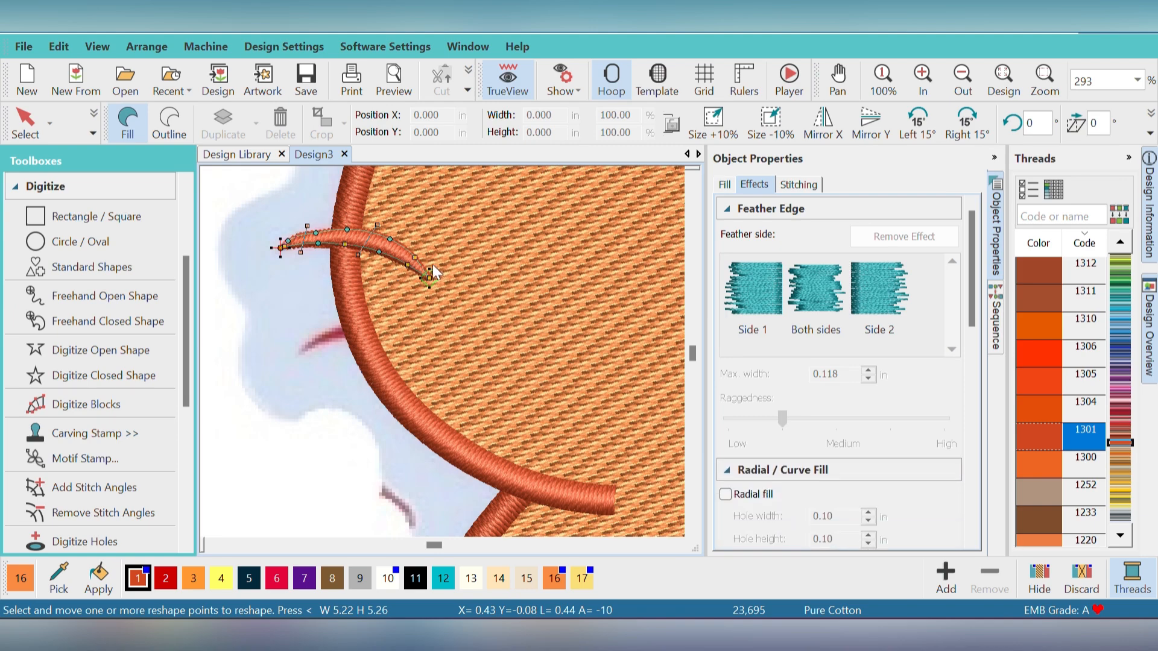
{"action": "key", "text": "Escape"}
Digitize a Satin block along the lower whisker at the face's left side, placing point pairs from its inner tip to its outer tip.
{"action": "key", "text": "s"}
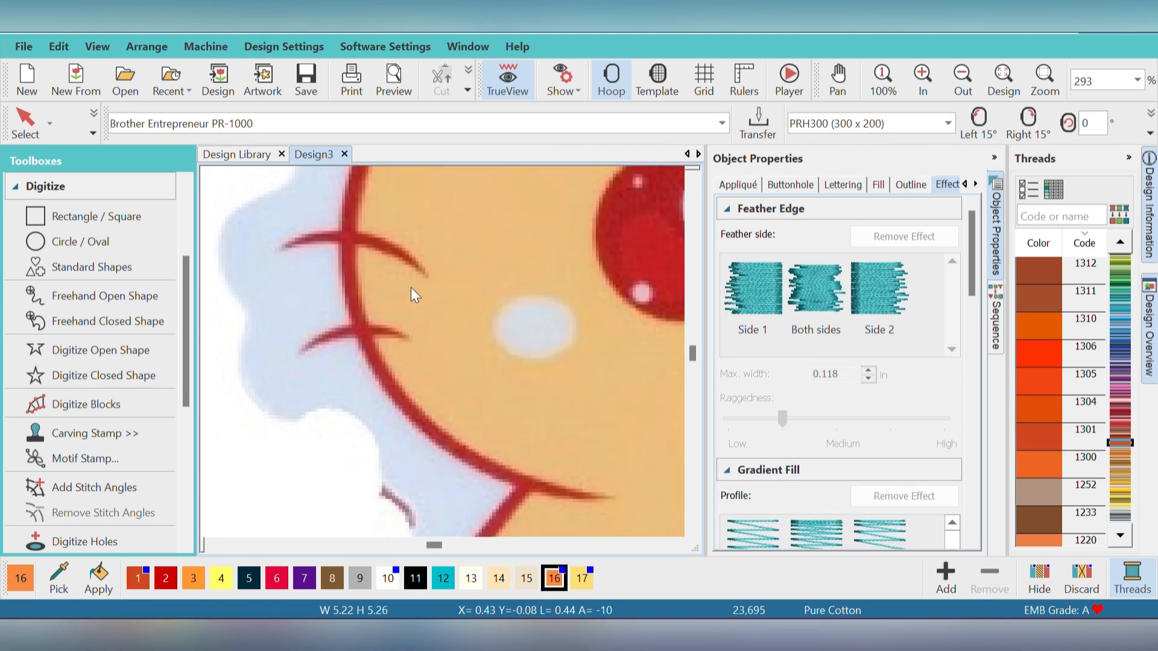
{"action": "left_click", "coordinate": [124, 404]}
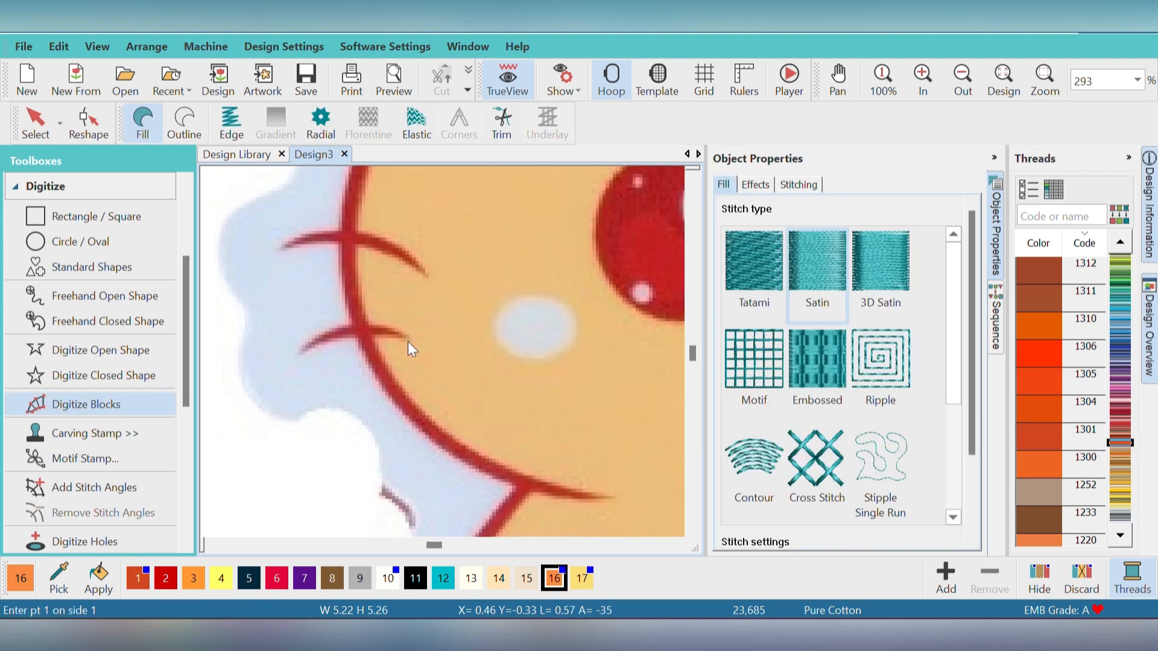
{"action": "left_click", "coordinate": [413, 339]}
{"action": "left_click", "coordinate": [380, 325]}
{"action": "left_click", "coordinate": [381, 337]}
{"action": "left_click", "coordinate": [343, 322]}
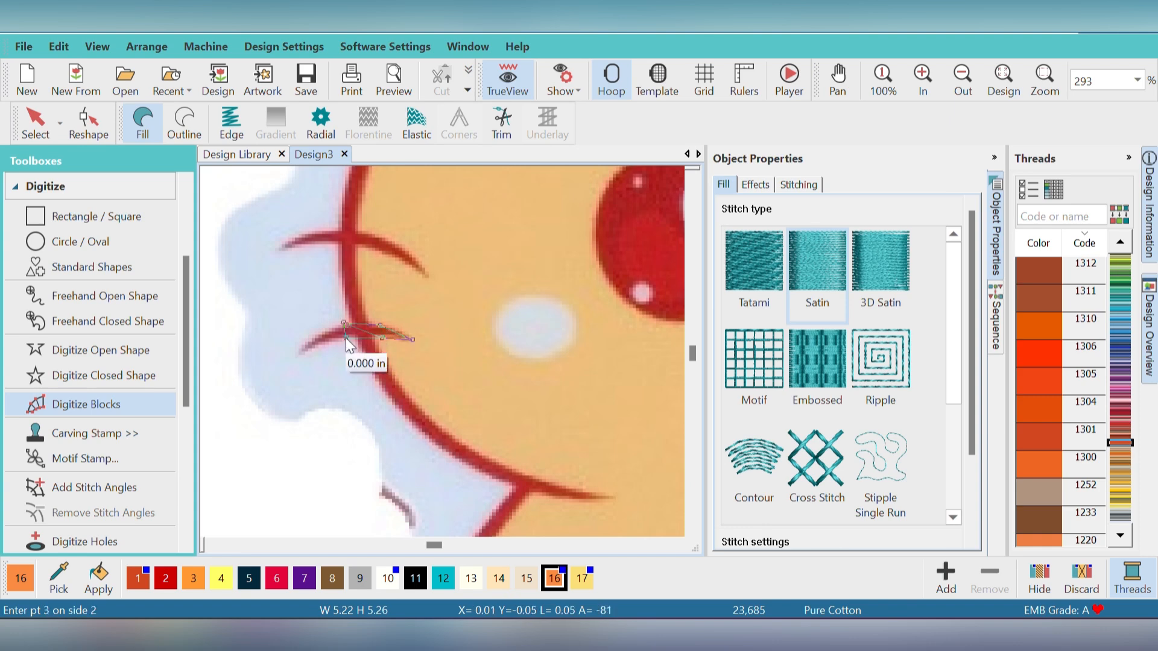
{"action": "left_click", "coordinate": [346, 338]}
{"action": "left_click", "coordinate": [313, 337]}
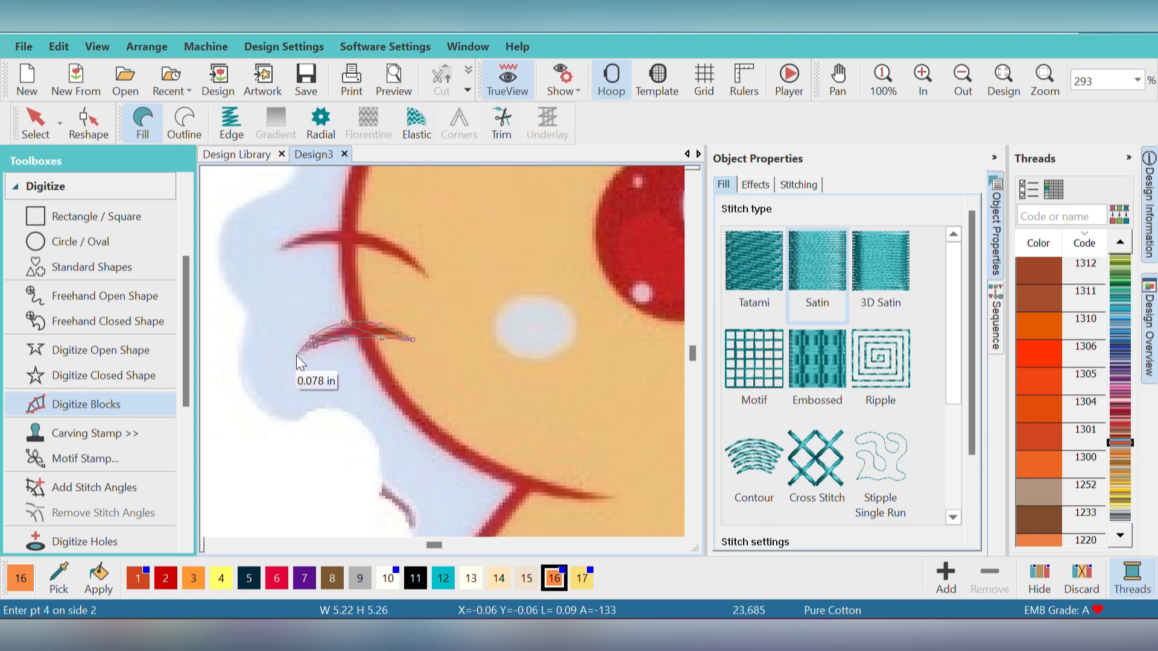
{"action": "left_click", "coordinate": [295, 356]}
{"action": "key", "text": "Return"}
{"action": "key", "text": "Escape"}
Color the new lower left whisker with palette color 1 to match the upper whisker.
{"action": "left_click", "coordinate": [348, 331]}
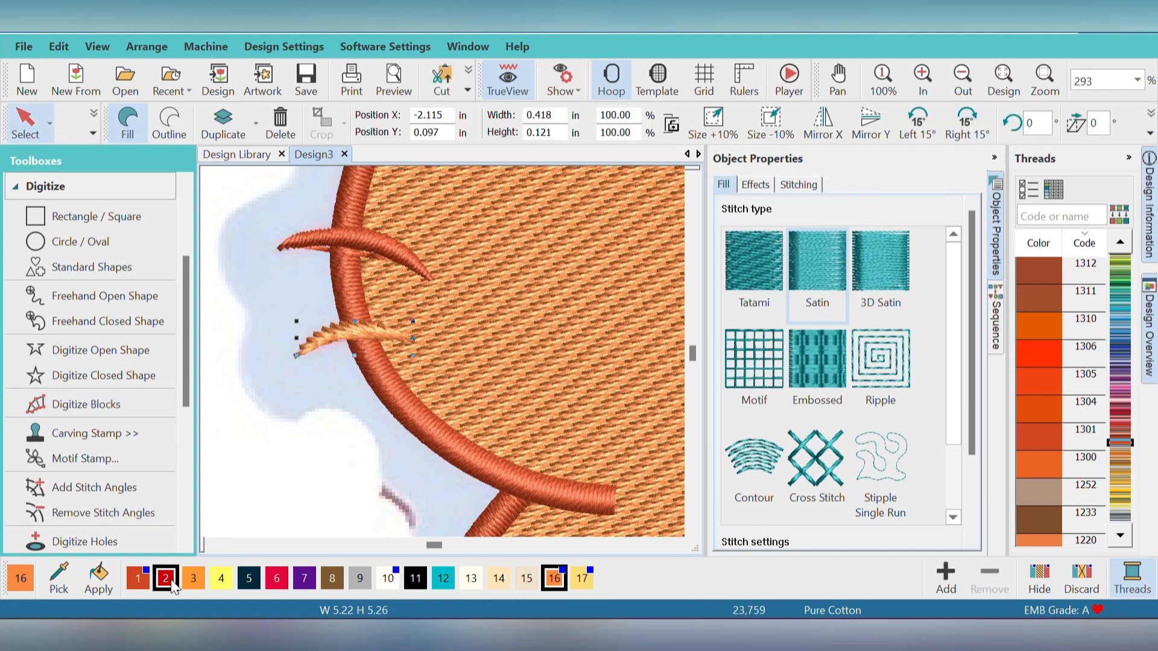
{"action": "left_click", "coordinate": [140, 580]}
{"action": "key", "text": "Escape"}
Group the two left whiskers and place a horizontally mirrored copy over the whiskers on the face's right side.
{"action": "key", "text": "0"}
{"action": "left_click", "coordinate": [309, 325]}
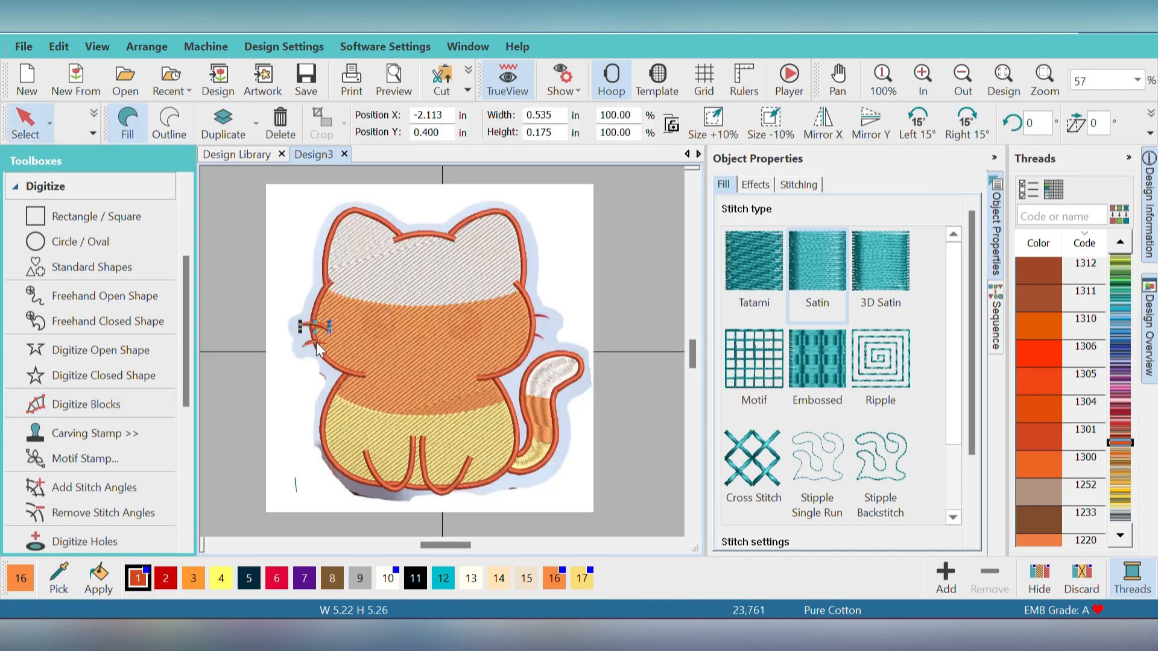
{"action": "left_click", "coordinate": [313, 128]}
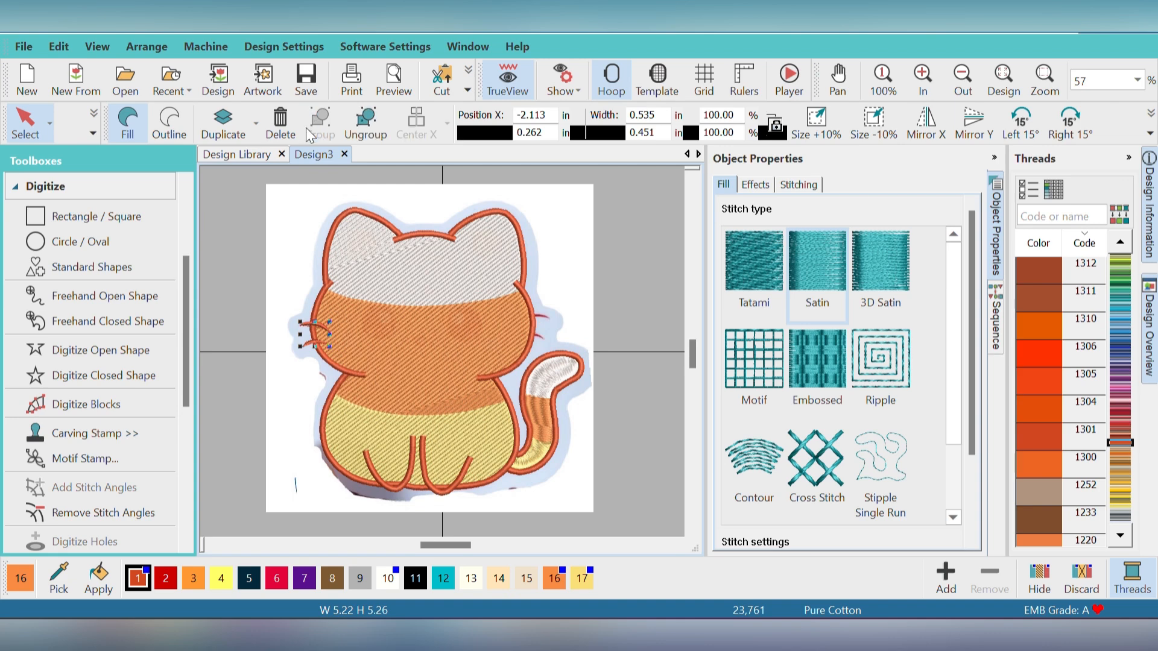
{"action": "left_click", "coordinate": [928, 125]}
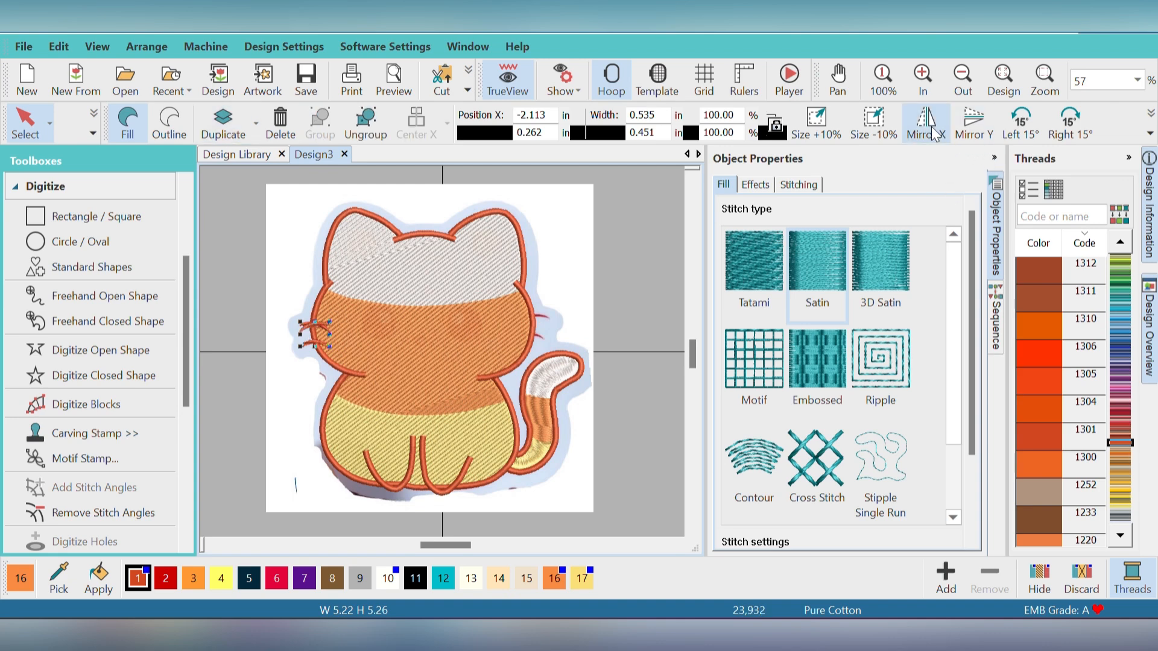
{"action": "left_click_drag", "start_coordinate": [319, 342], "coordinate": [538, 333]}
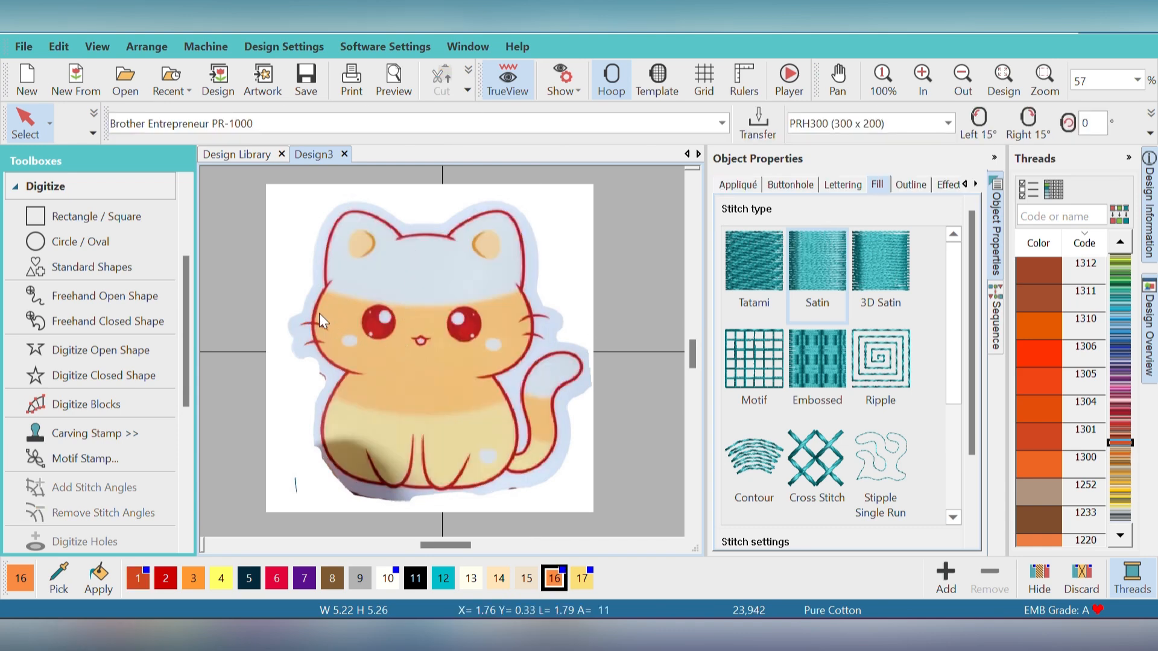
Digitize filled Satin circles over the left and right eyes and color them with palette color 1.
{"action": "left_click", "coordinate": [129, 241]}
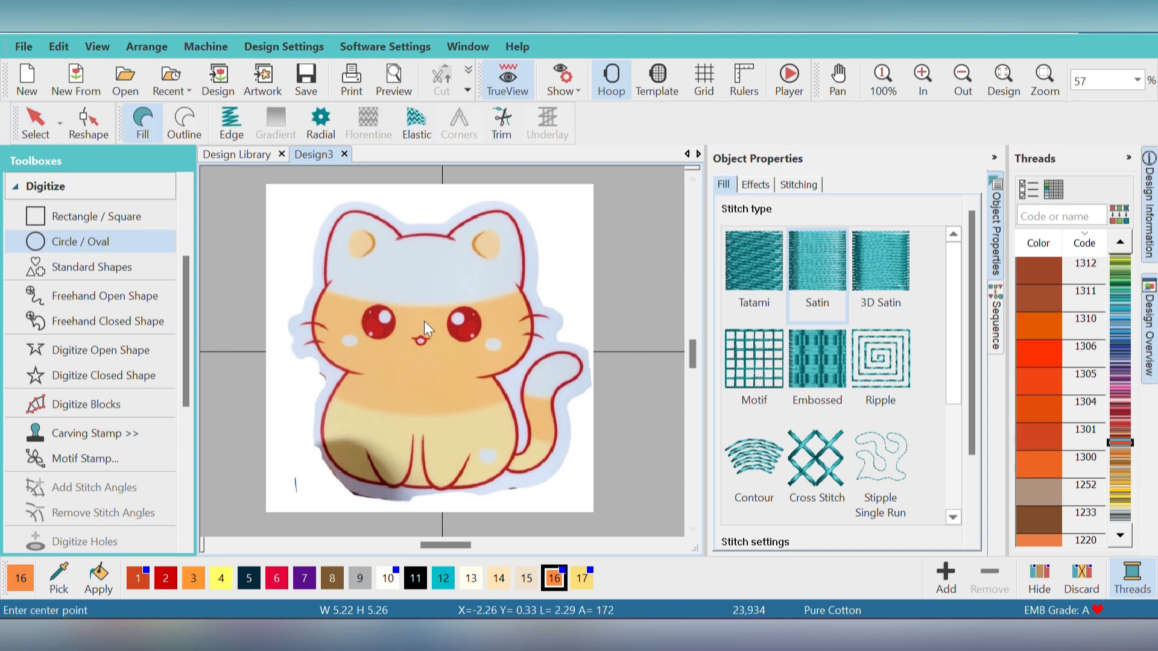
{"action": "left_click", "coordinate": [378, 322]}
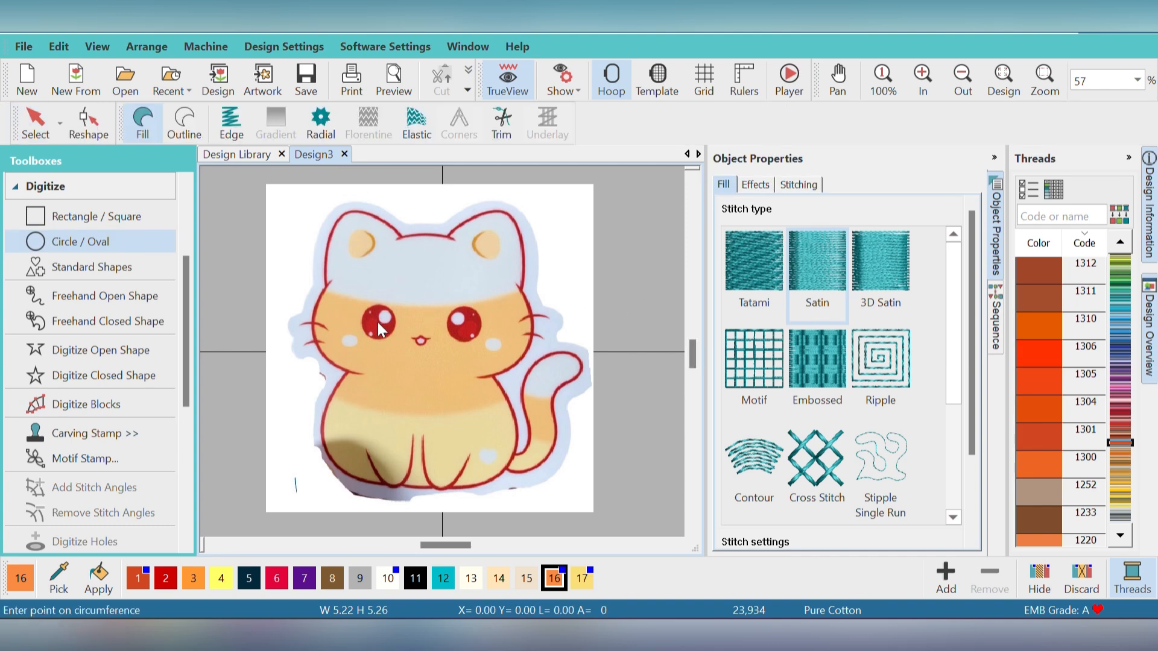
{"action": "left_click", "coordinate": [387, 339]}
{"action": "left_click", "coordinate": [464, 326]}
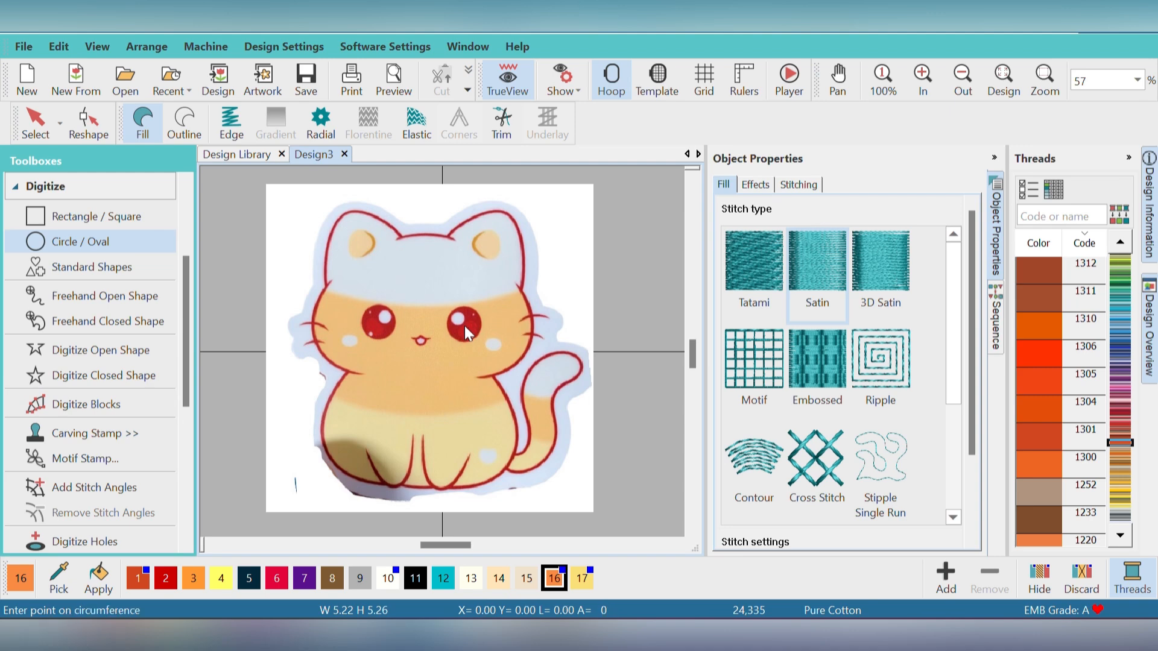
{"action": "left_click", "coordinate": [473, 341]}
{"action": "key", "text": "Return"}
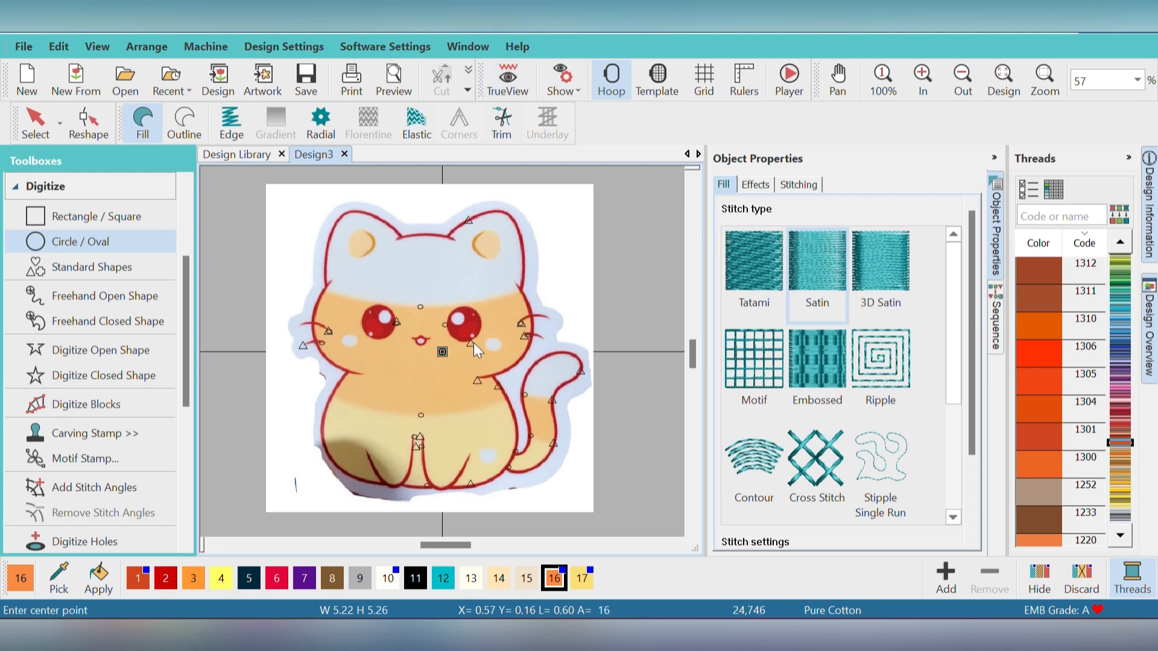
Digitize a closed Satin shape around the rounded lower part of the mouth.
{"action": "left_click", "coordinate": [649, 285]}
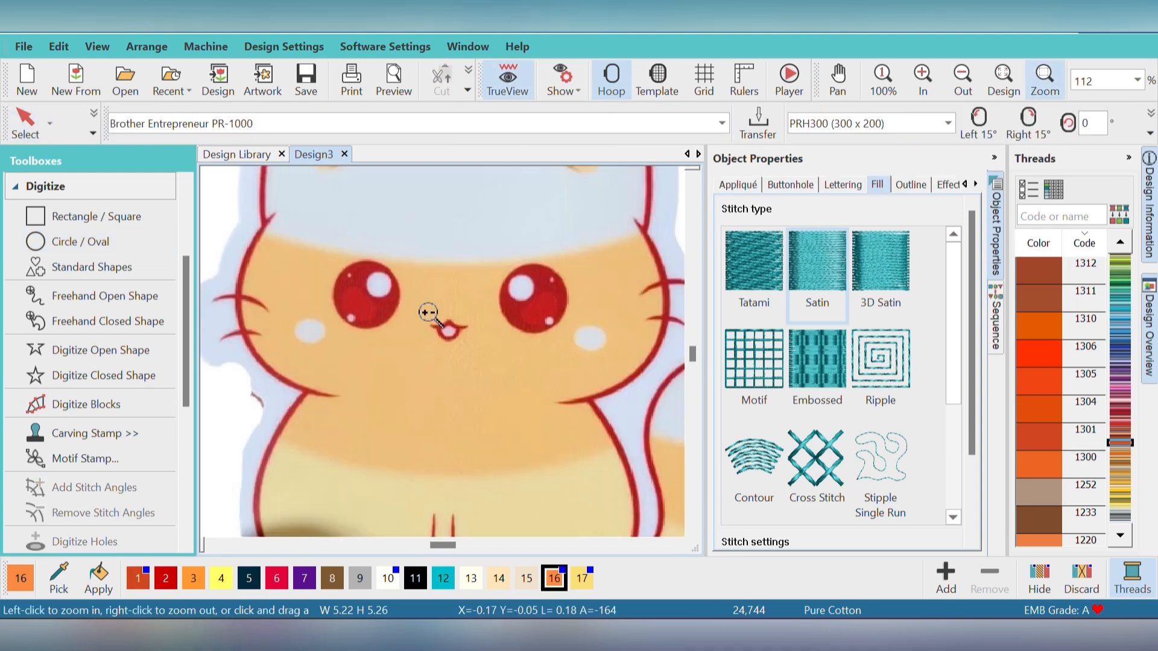
{"action": "left_click_drag", "start_coordinate": [428, 312], "coordinate": [472, 356]}
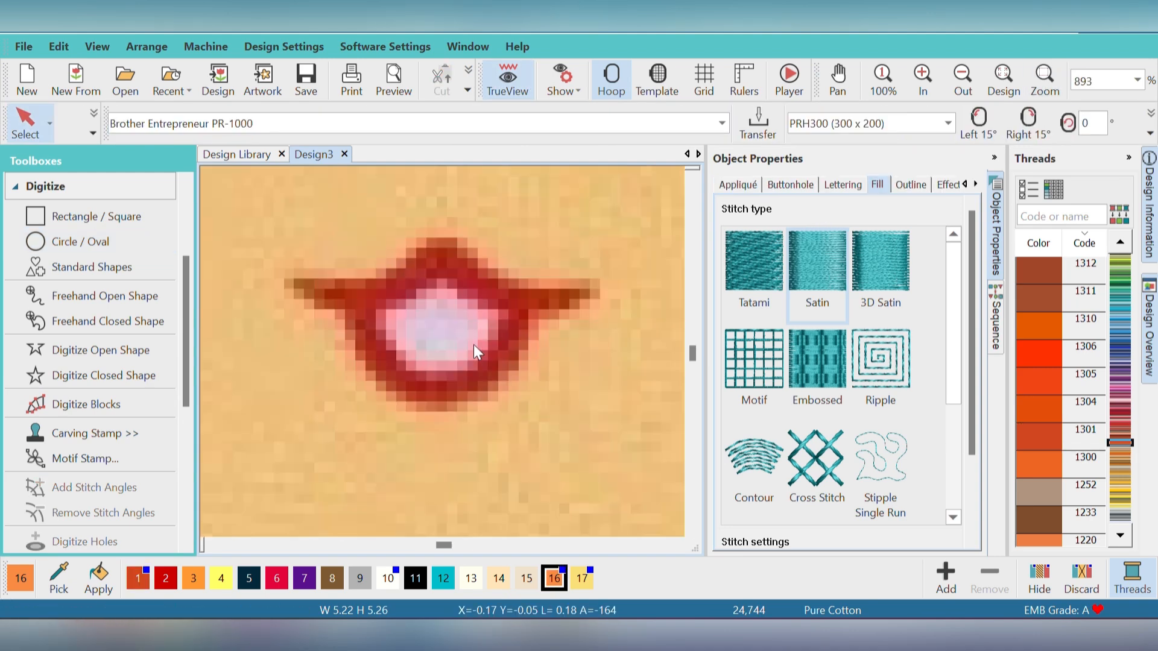
{"action": "left_click", "coordinate": [964, 77]}
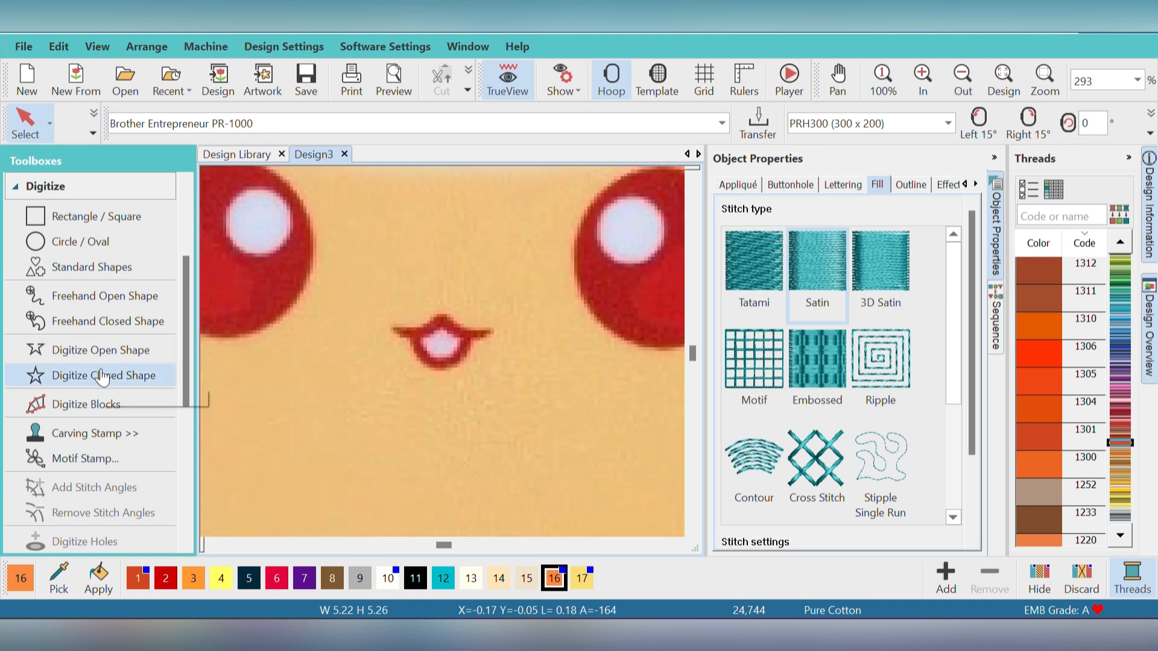
{"action": "left_click", "coordinate": [106, 375]}
{"action": "left_click", "coordinate": [409, 336]}
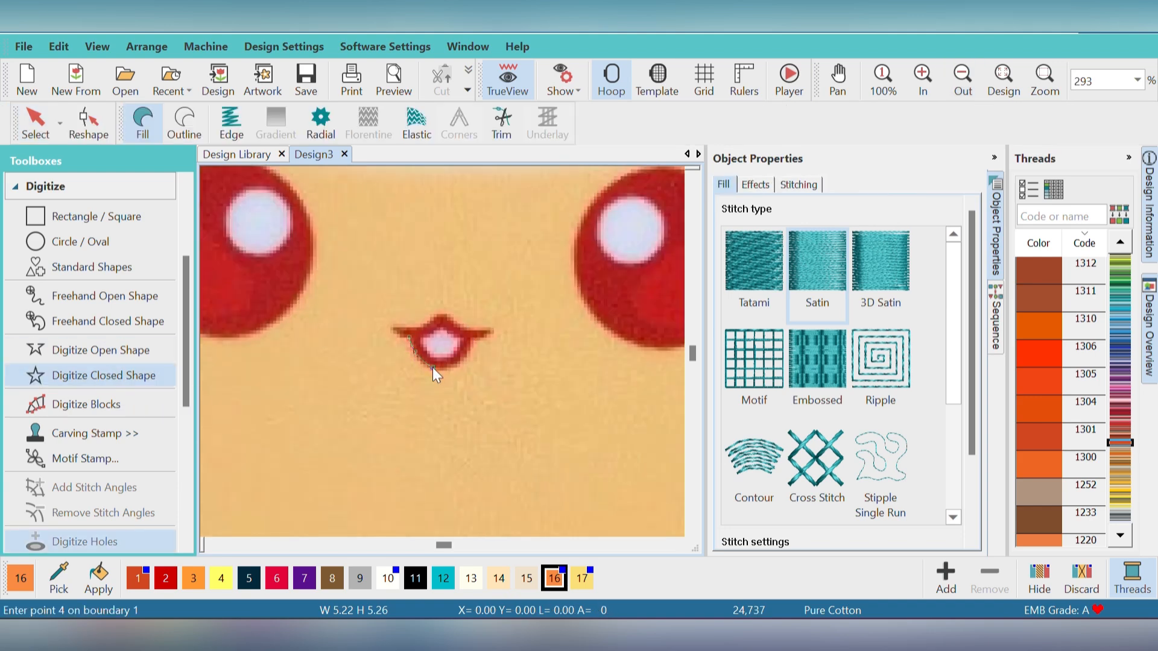
{"action": "left_click", "coordinate": [458, 363]}
{"action": "left_click", "coordinate": [474, 338]}
{"action": "left_click", "coordinate": [450, 330]}
{"action": "left_click", "coordinate": [441, 324]}
{"action": "key", "text": "Return"}
Digitize a Satin block along the upper lip from corner to corner, and color both mouth pieces with palette color 1.
{"action": "left_click", "coordinate": [104, 404]}
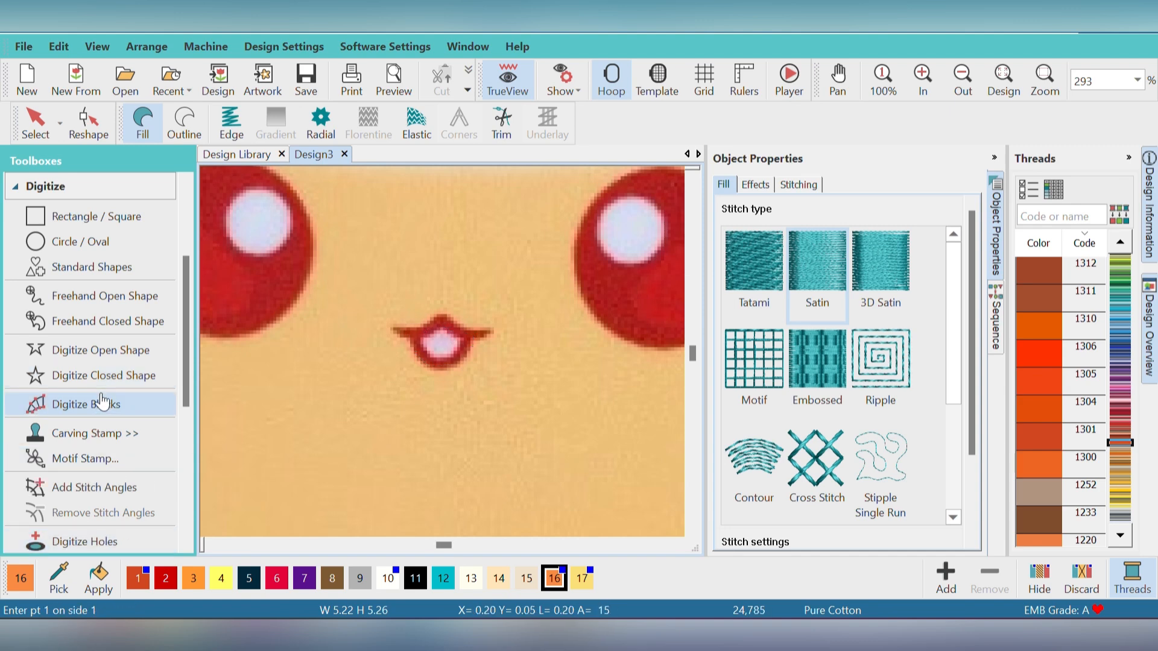
{"action": "left_click", "coordinate": [390, 328]}
{"action": "left_click", "coordinate": [418, 327]}
{"action": "left_click", "coordinate": [426, 336]}
{"action": "left_click", "coordinate": [439, 314]}
{"action": "left_click", "coordinate": [442, 326]}
{"action": "left_click", "coordinate": [459, 327]}
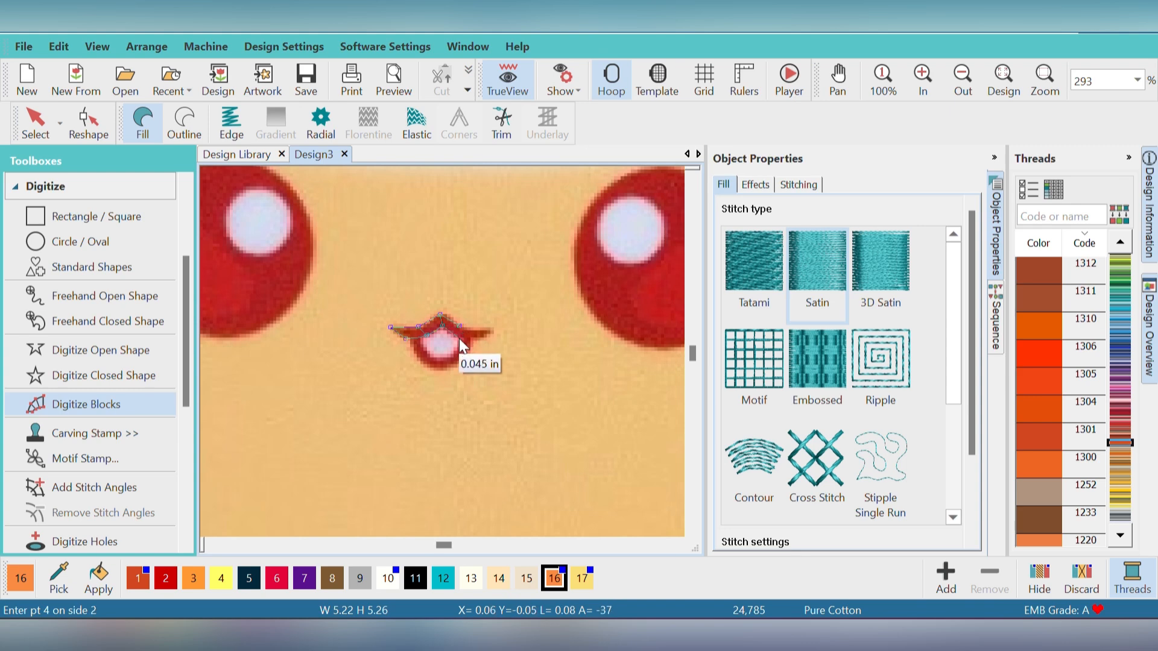
{"action": "left_click", "coordinate": [461, 336]}
{"action": "left_click", "coordinate": [478, 329]}
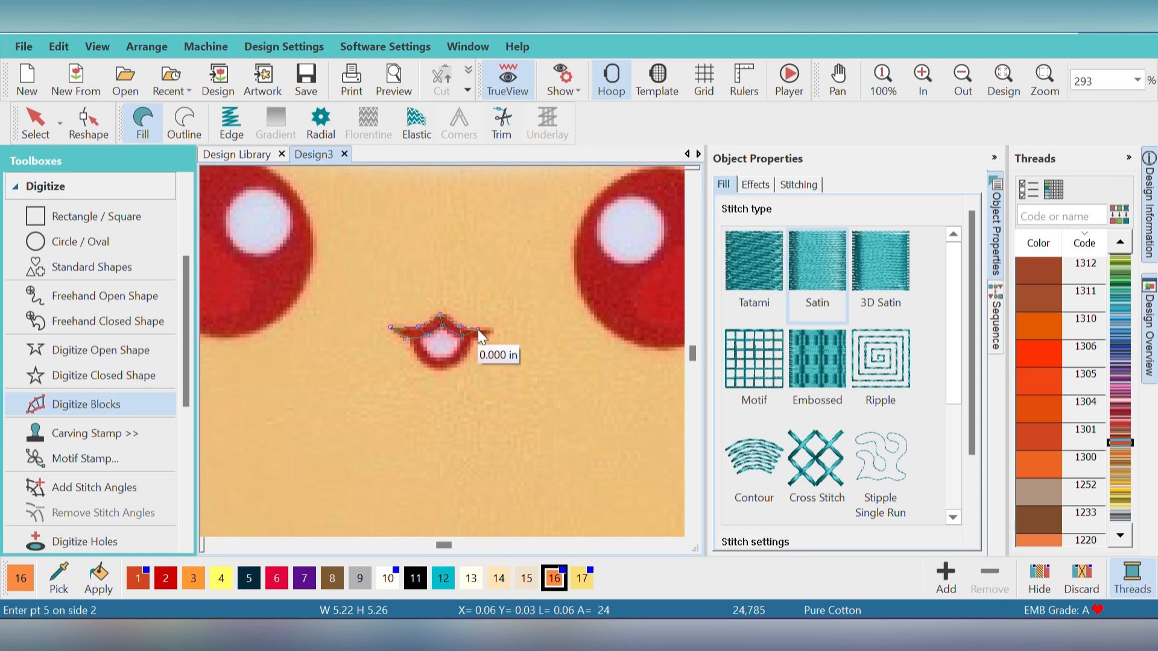
{"action": "left_click", "coordinate": [497, 334]}
{"action": "key", "text": "Return"}
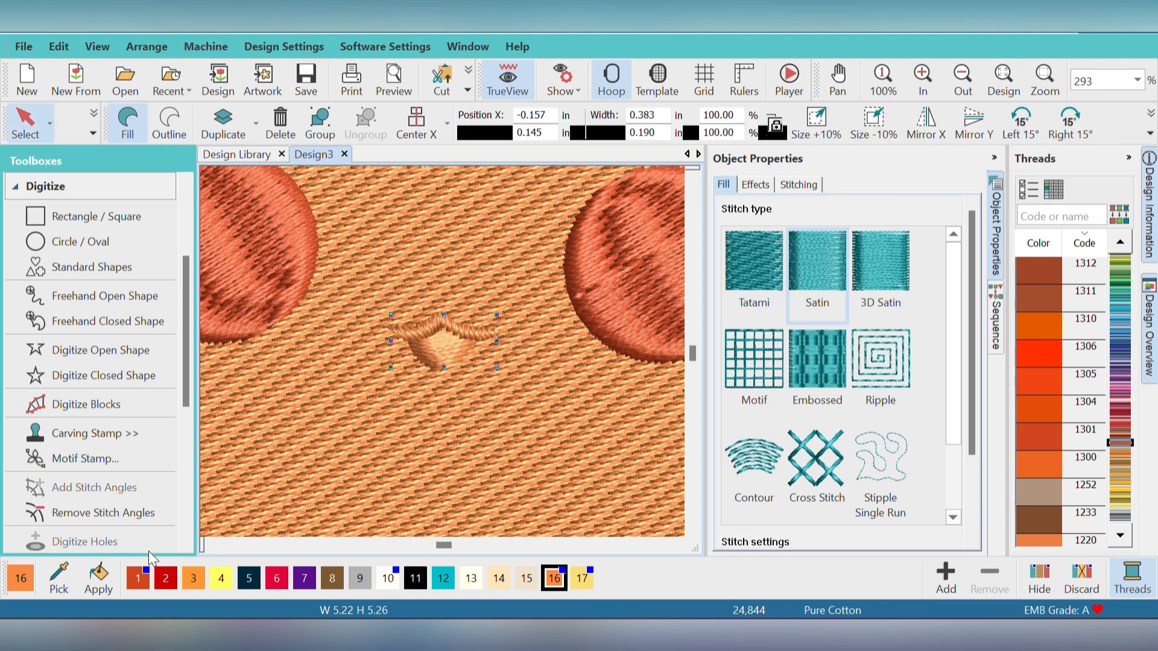
{"action": "left_click", "coordinate": [145, 578]}
Digitize a small closed Satin shape over the pale center of the mouth and color it white with palette color 10.
{"action": "left_click", "coordinate": [103, 375]}
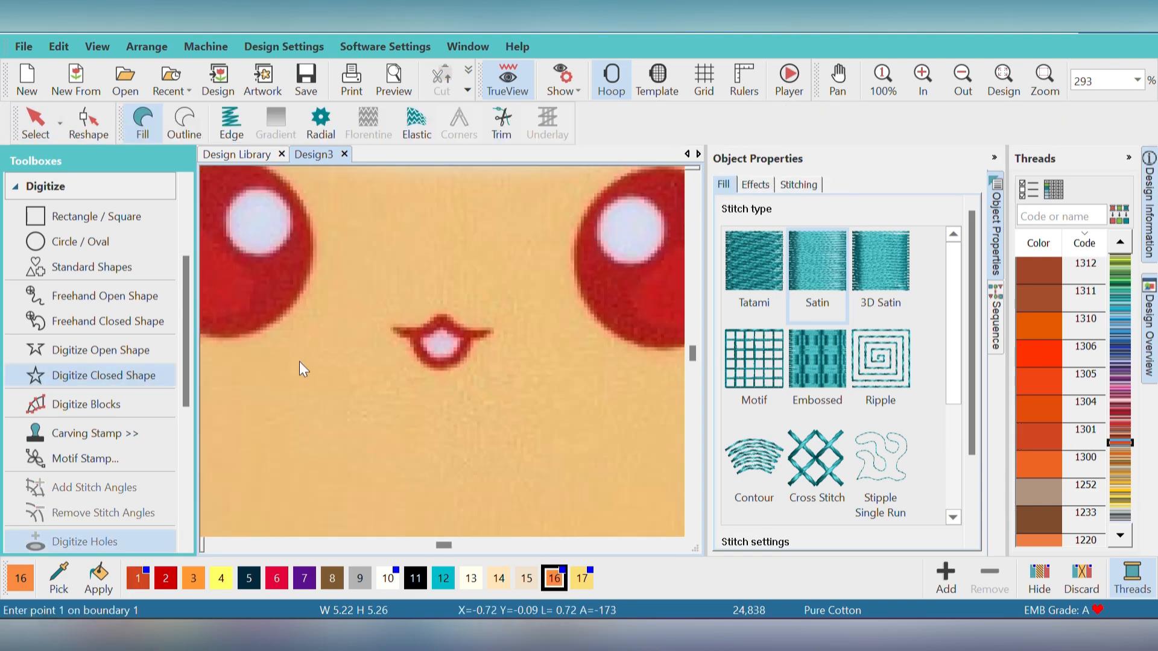
{"action": "left_click", "coordinate": [422, 340]}
{"action": "left_click", "coordinate": [434, 354]}
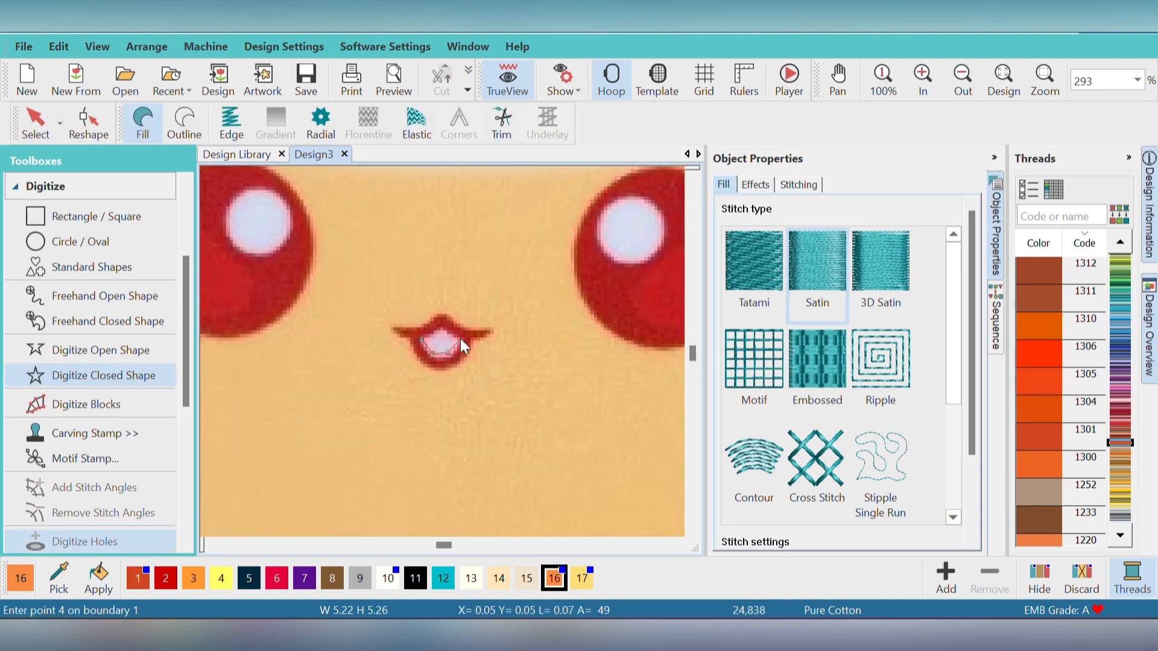
{"action": "left_click", "coordinate": [461, 339]}
{"action": "left_click", "coordinate": [442, 330]}
{"action": "key", "text": "Return"}
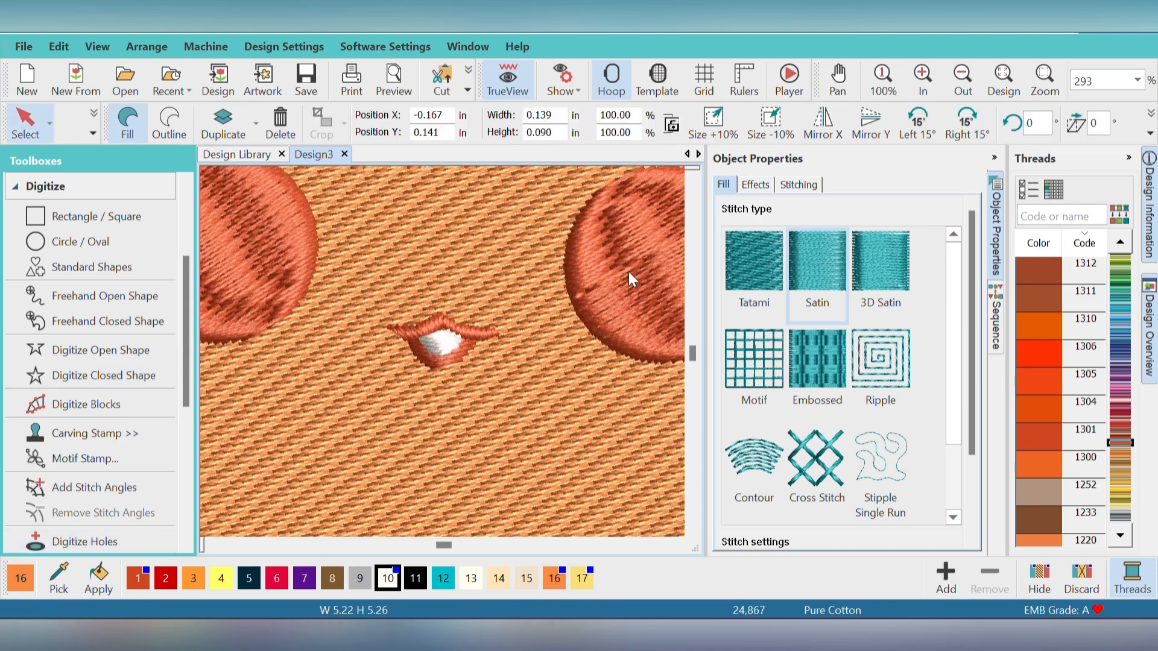
{"action": "key", "text": "Escape"}
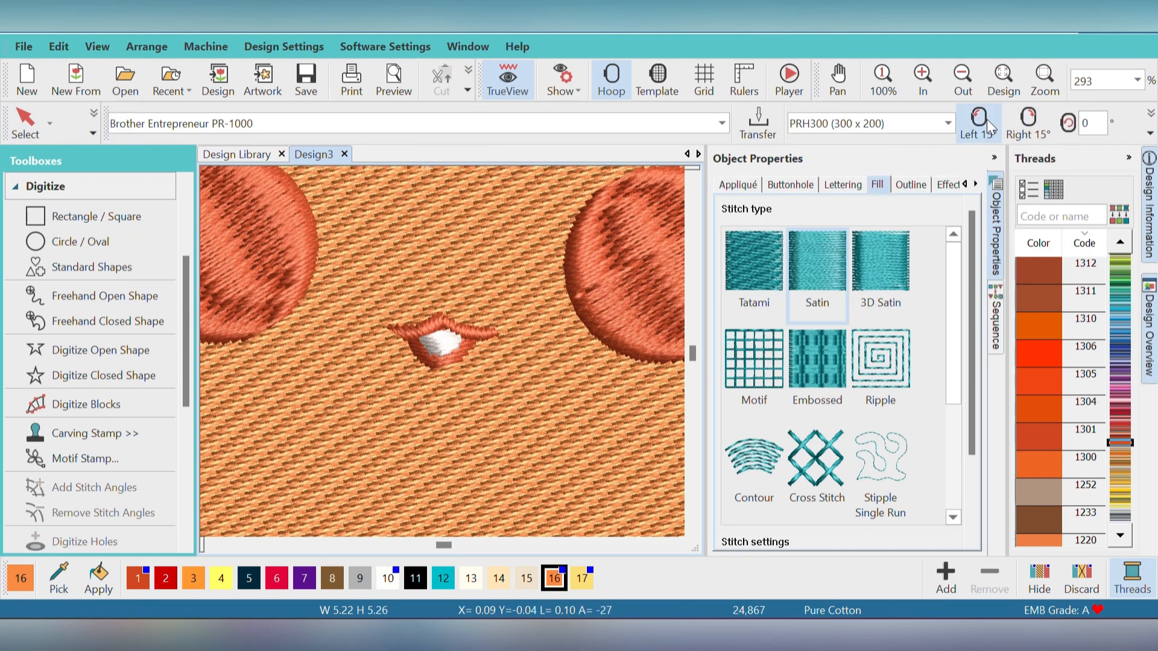
Digitize Satin circles over the large and small highlights of the left eye.
{"action": "left_click", "coordinate": [1003, 78]}
{"action": "left_click", "coordinate": [963, 78]}
{"action": "left_click", "coordinate": [1045, 78]}
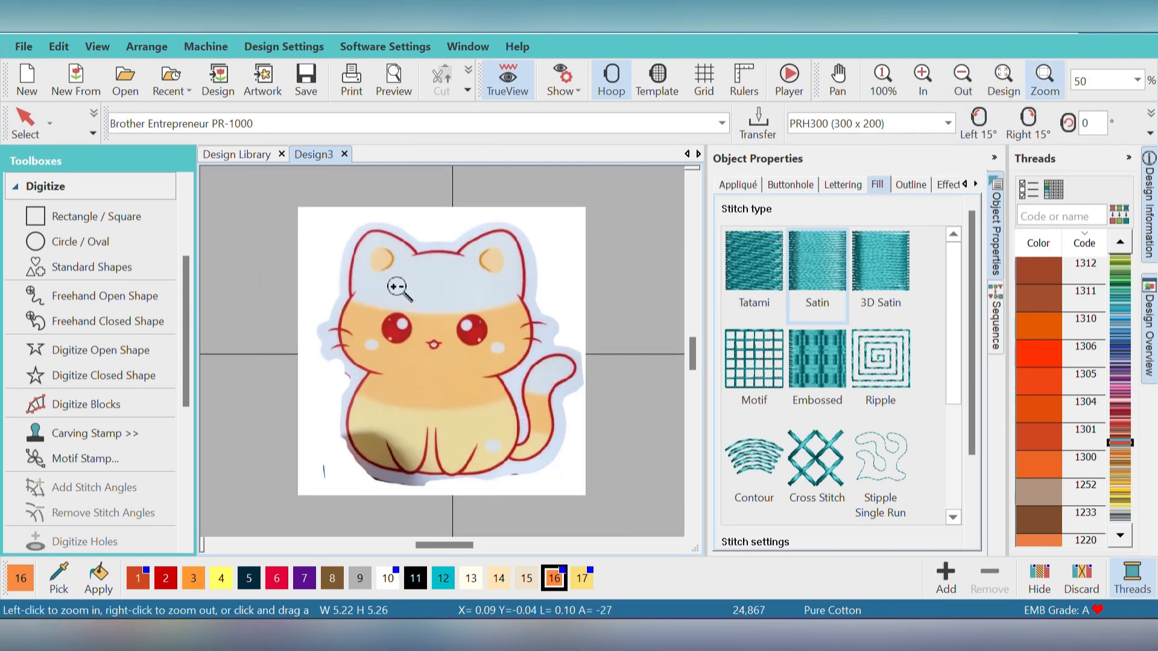
{"action": "left_click_drag", "start_coordinate": [373, 282], "coordinate": [526, 374]}
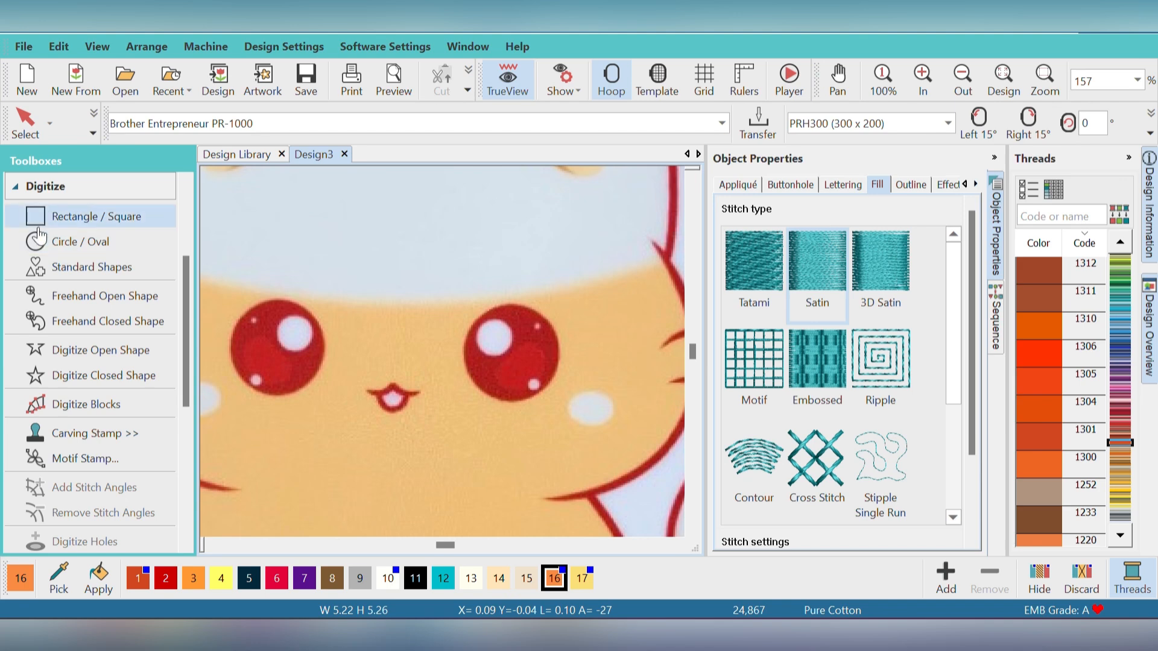
{"action": "left_click", "coordinate": [38, 241]}
{"action": "left_click", "coordinate": [442, 581]}
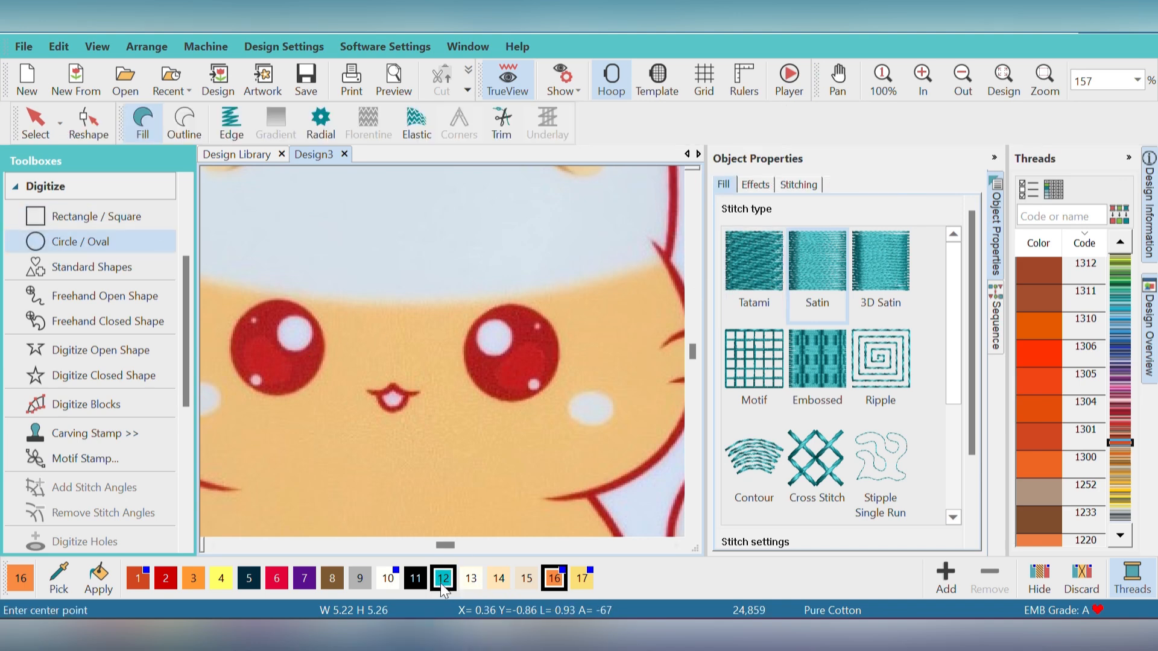
{"action": "left_click", "coordinate": [296, 334]}
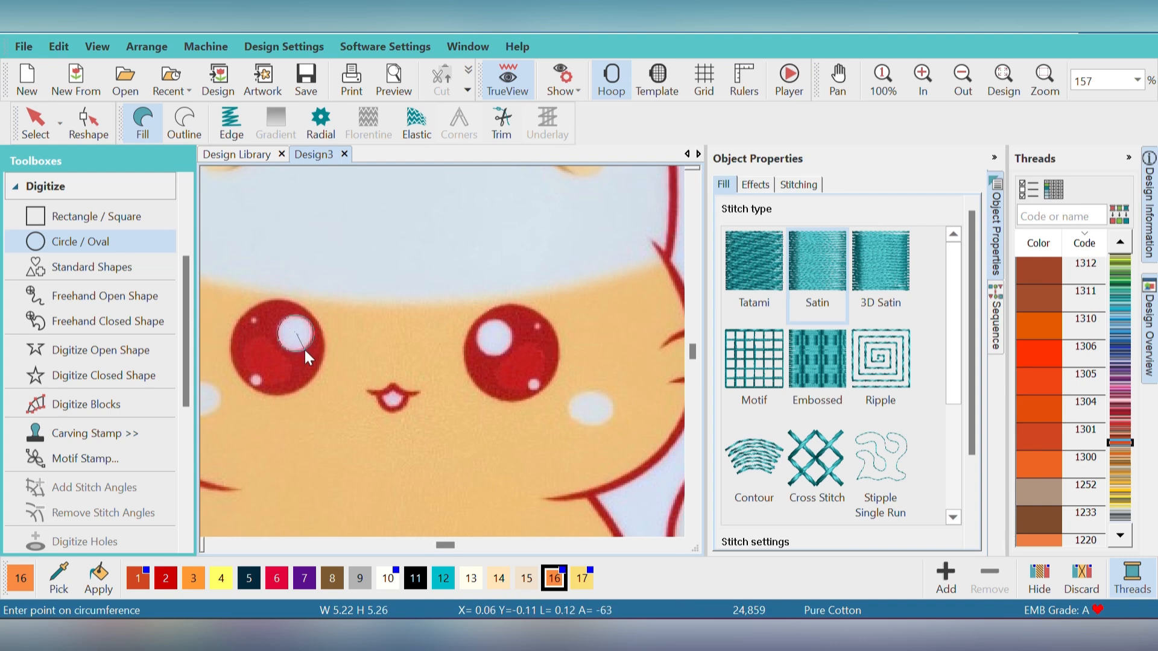
{"action": "left_click", "coordinate": [306, 350]}
{"action": "key", "text": "Return"}
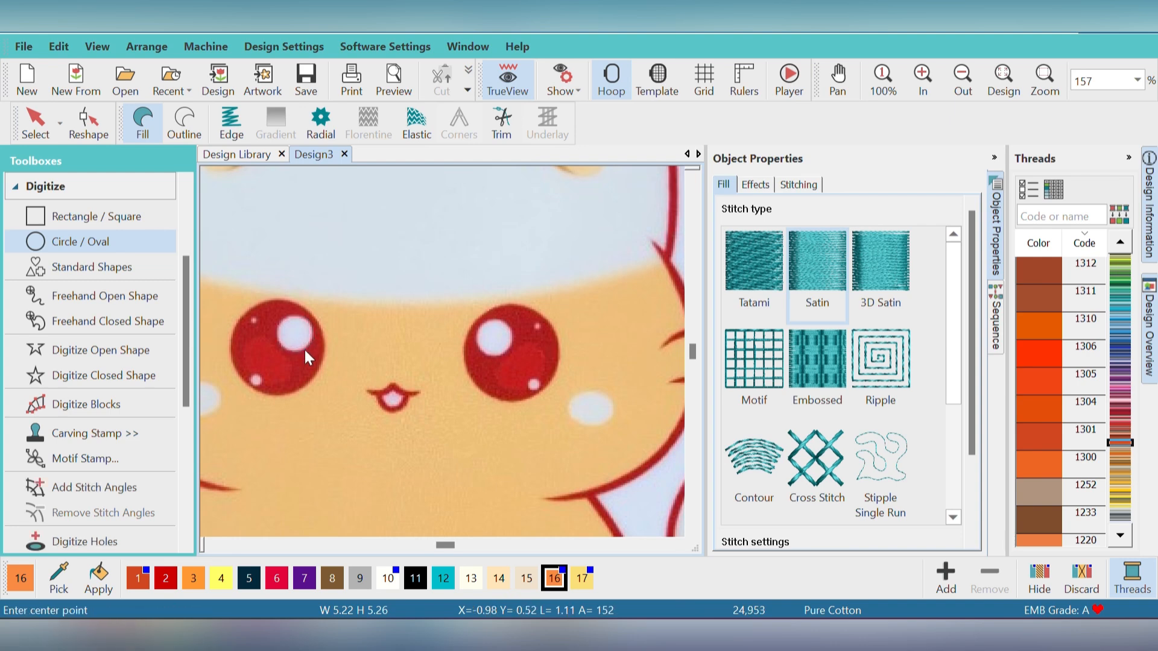
{"action": "left_click", "coordinate": [255, 377]}
{"action": "left_click", "coordinate": [260, 385]}
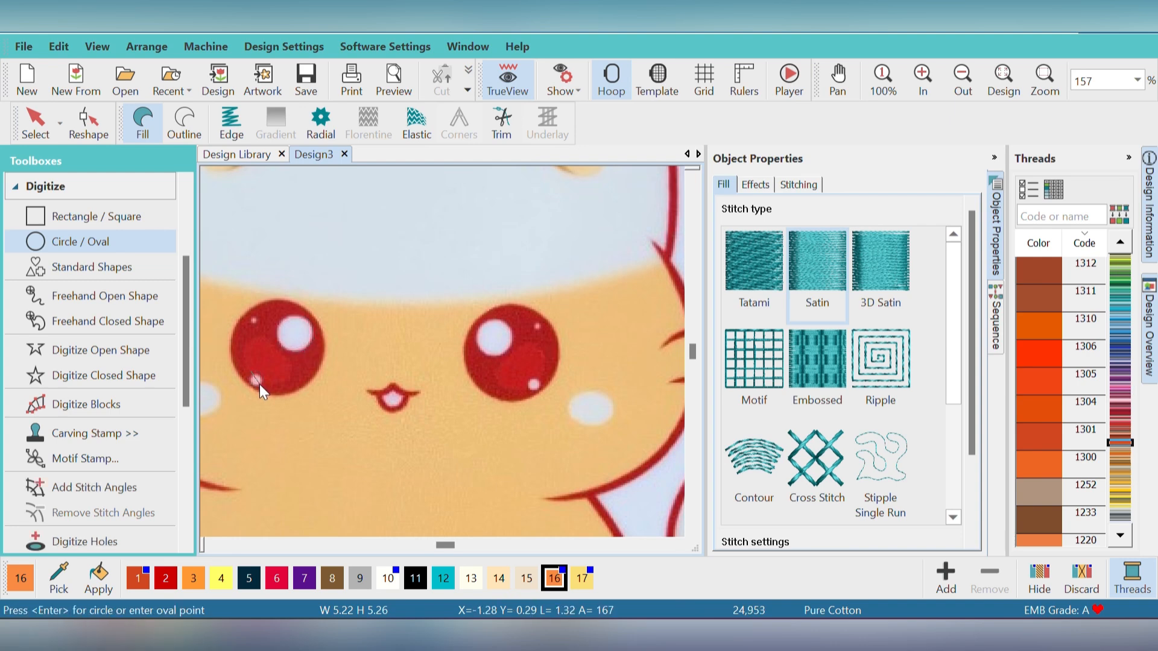
{"action": "key", "text": "Return"}
Digitize Satin circles over the large and small highlights of the right eye, and color the eye highlights white.
{"action": "left_click", "coordinate": [491, 338]}
{"action": "left_click", "coordinate": [499, 348]}
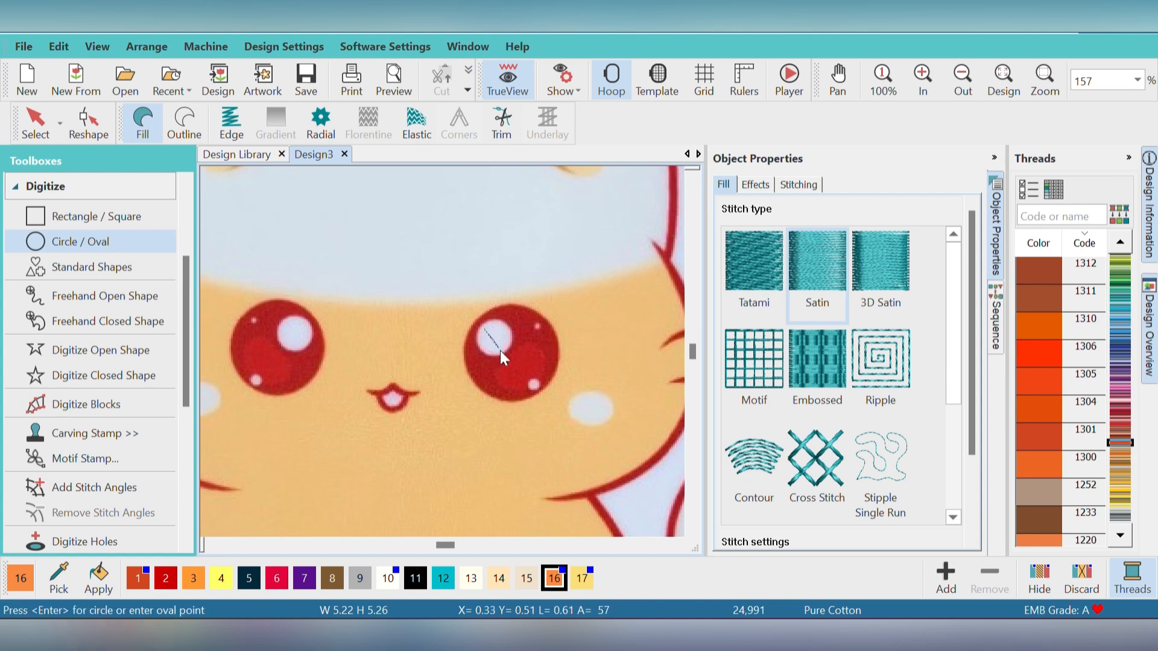
{"action": "key", "text": "BackSpace"}
{"action": "left_click", "coordinate": [504, 354]}
{"action": "key", "text": "Return"}
{"action": "left_click", "coordinate": [534, 383]}
{"action": "left_click", "coordinate": [537, 388]}
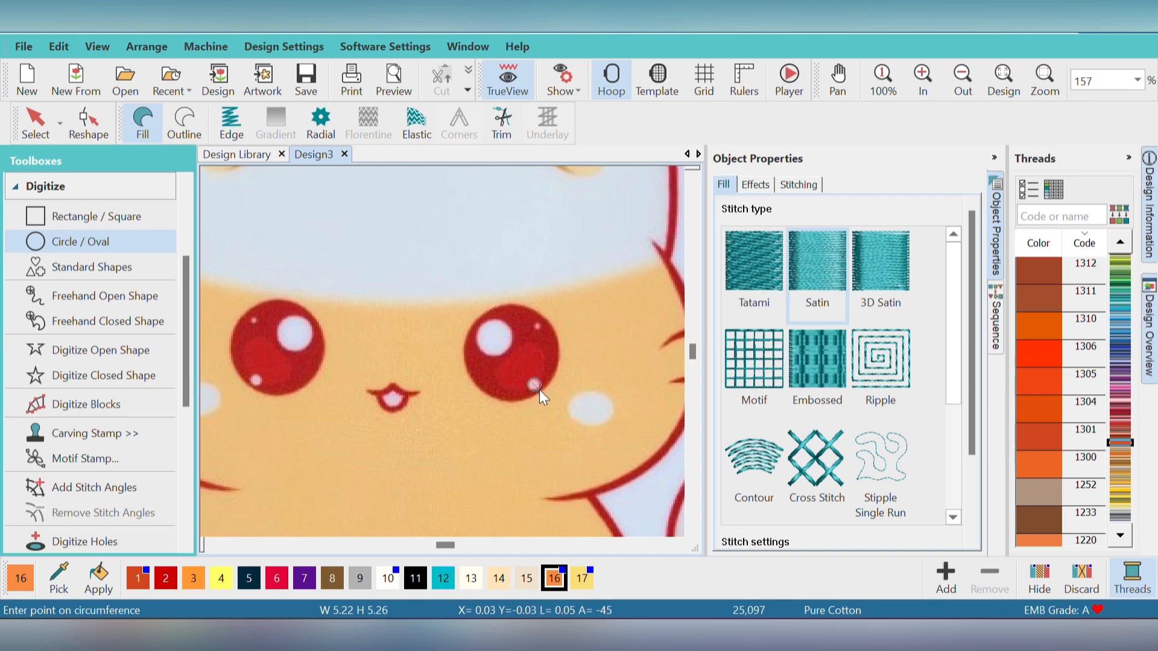
{"action": "key", "text": "Return"}
Digitize a Satin oval over the cat's left cheek spot and rotate it left in 15° increments until it lies horizontally.
{"action": "left_click", "coordinate": [228, 544]}
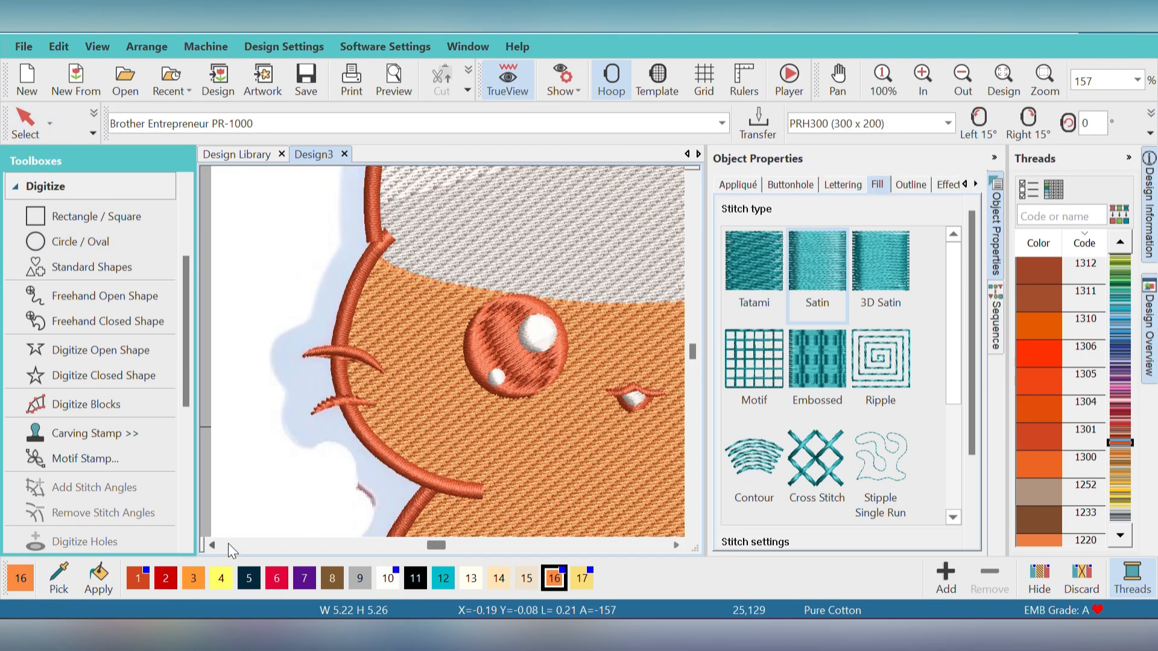
{"action": "key", "text": "s"}
{"action": "left_click", "coordinate": [104, 243]}
{"action": "left_click", "coordinate": [441, 398]}
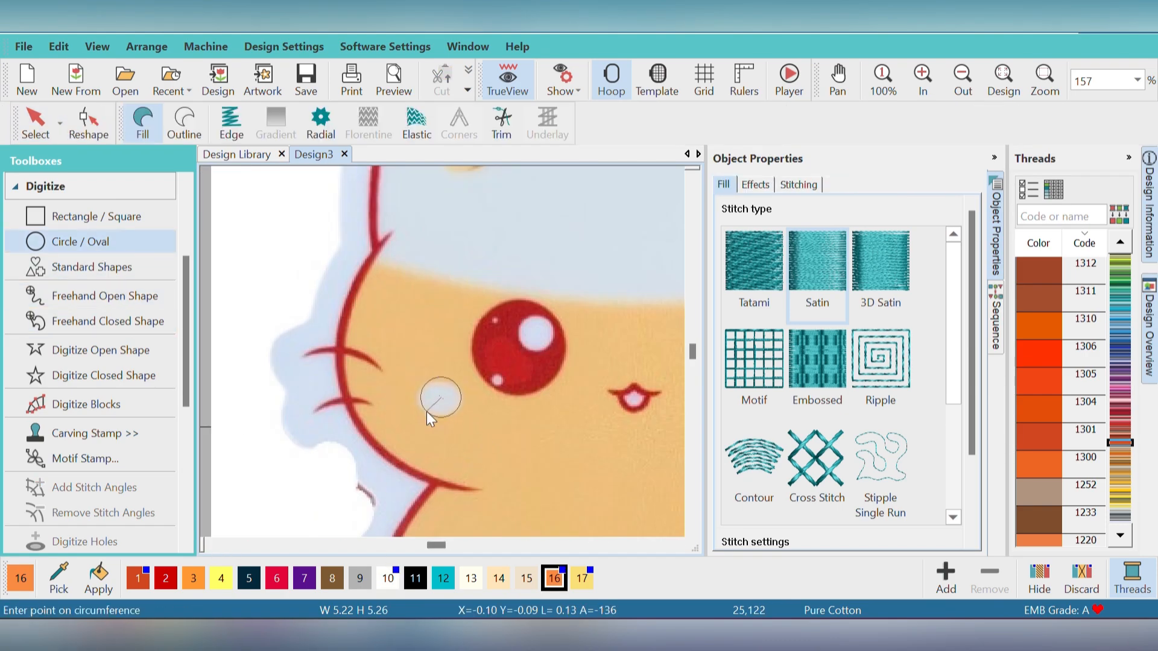
{"action": "left_click", "coordinate": [426, 411]}
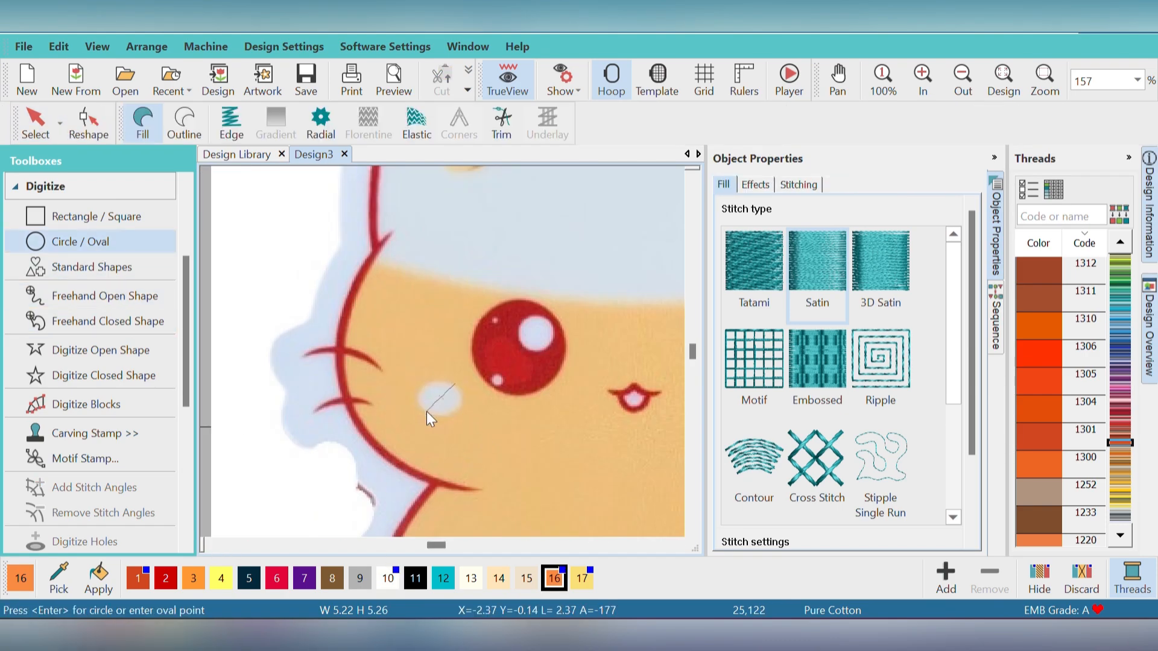
{"action": "left_click", "coordinate": [393, 400]}
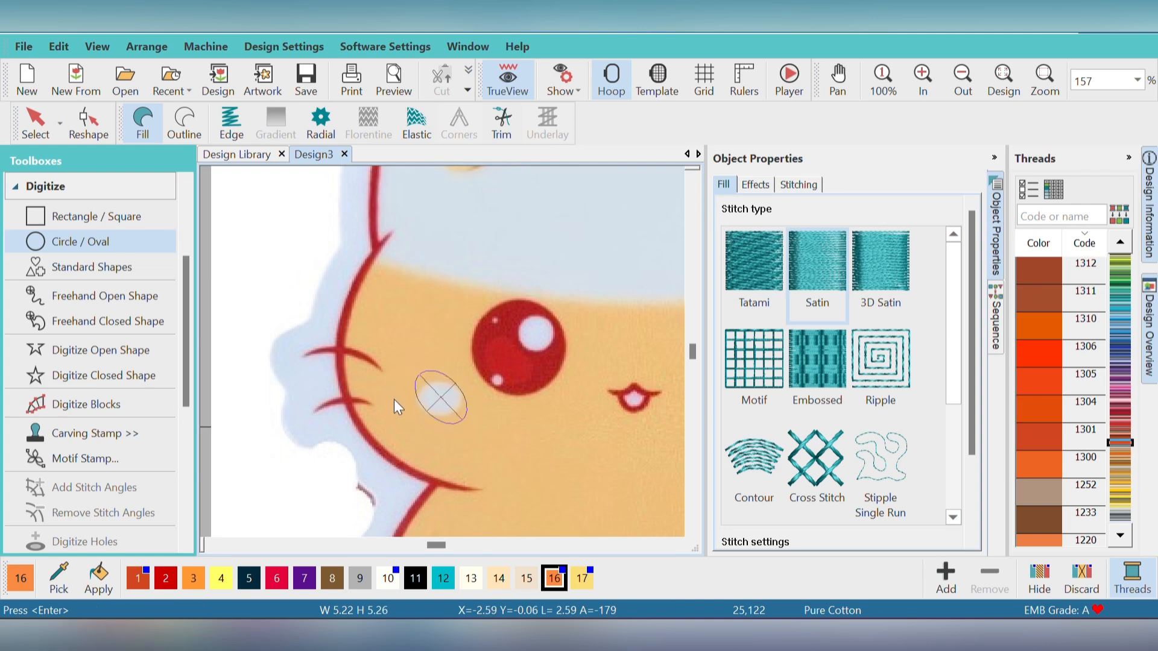
{"action": "key", "text": "Escape"}
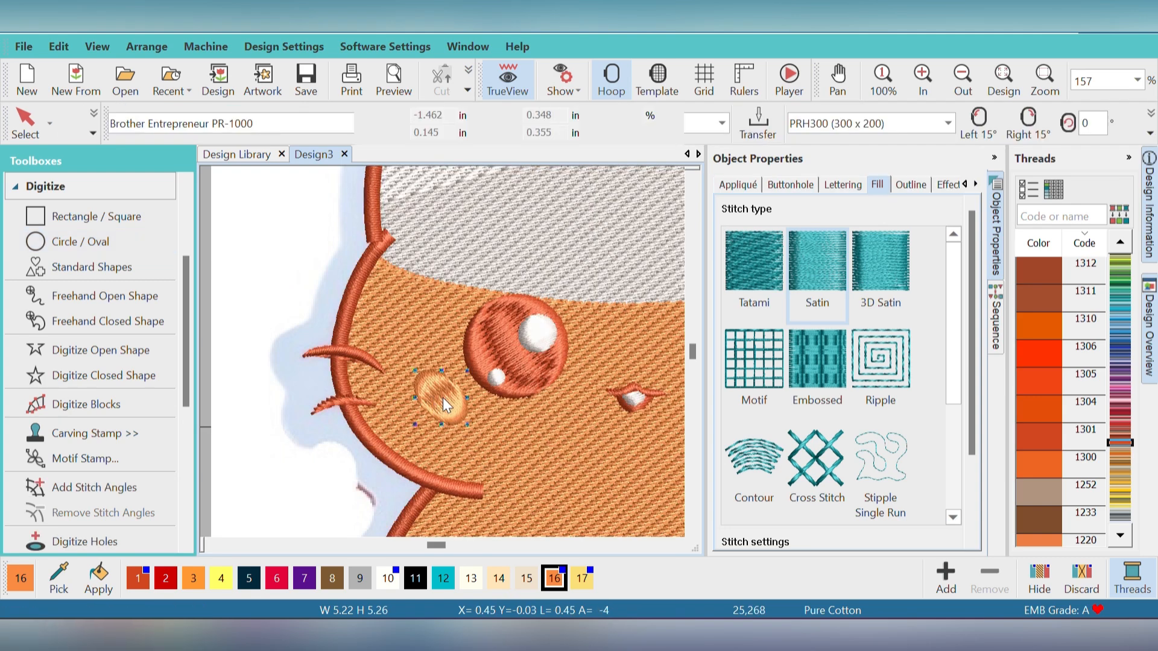
{"action": "left_click", "coordinate": [908, 128]}
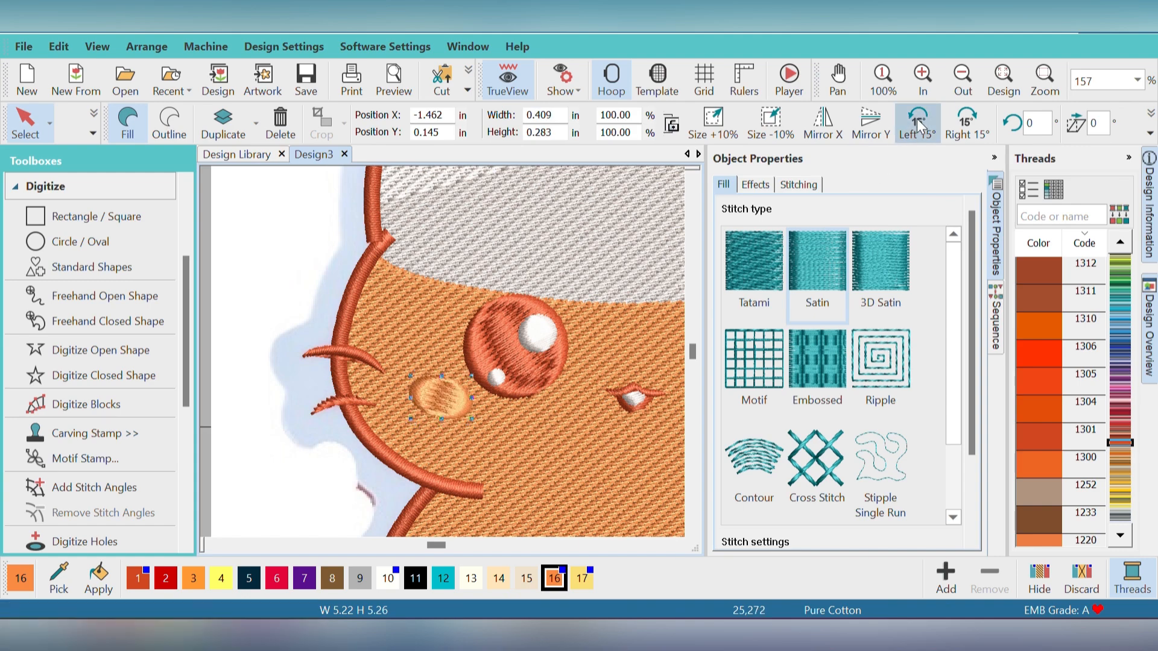
{"action": "left_click", "coordinate": [917, 121]}
Duplicate the cheek oval onto the right cheek spot and color both ovals white with palette color 10.
{"action": "scroll", "coordinate": [442, 352], "scroll_direction": "down", "scroll_amount": 3}
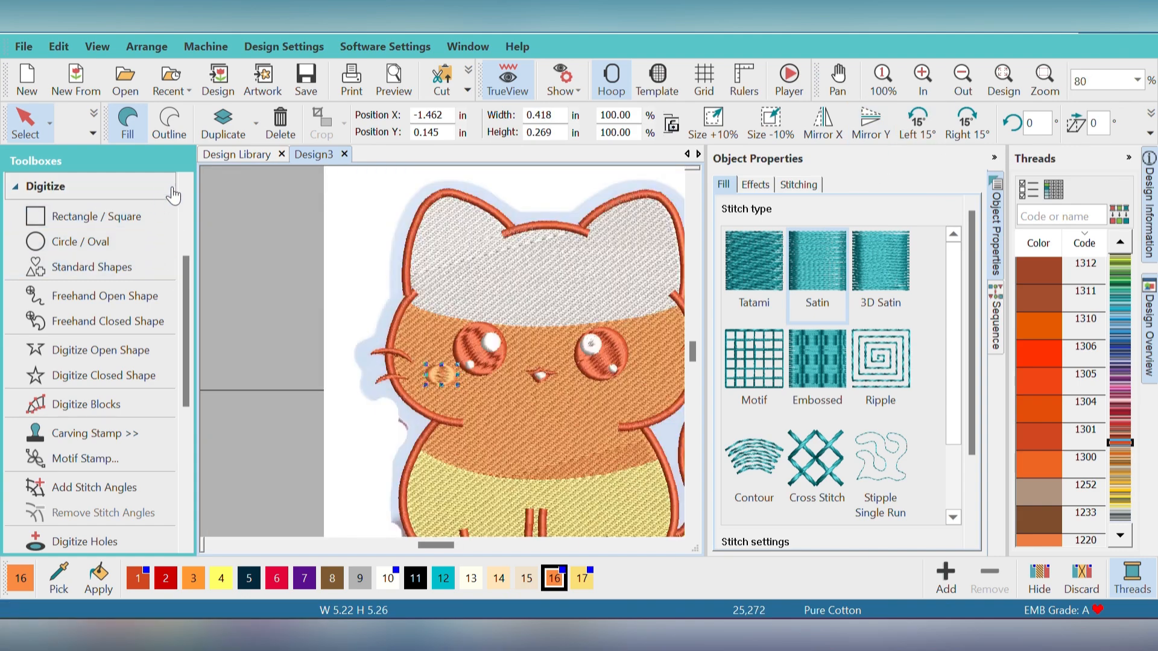
{"action": "left_click", "coordinate": [215, 135]}
{"action": "left_click_drag", "start_coordinate": [439, 372], "coordinate": [530, 356]}
{"action": "key", "text": "t"}
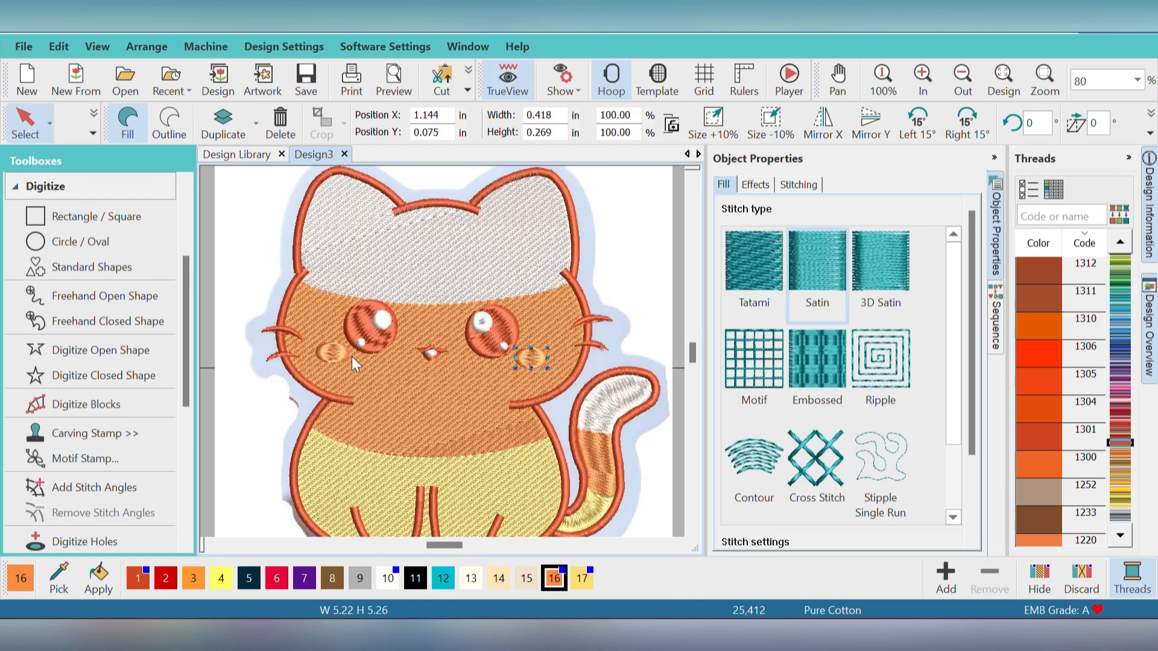
{"action": "left_click", "coordinate": [334, 356], "text": "ctrl"}
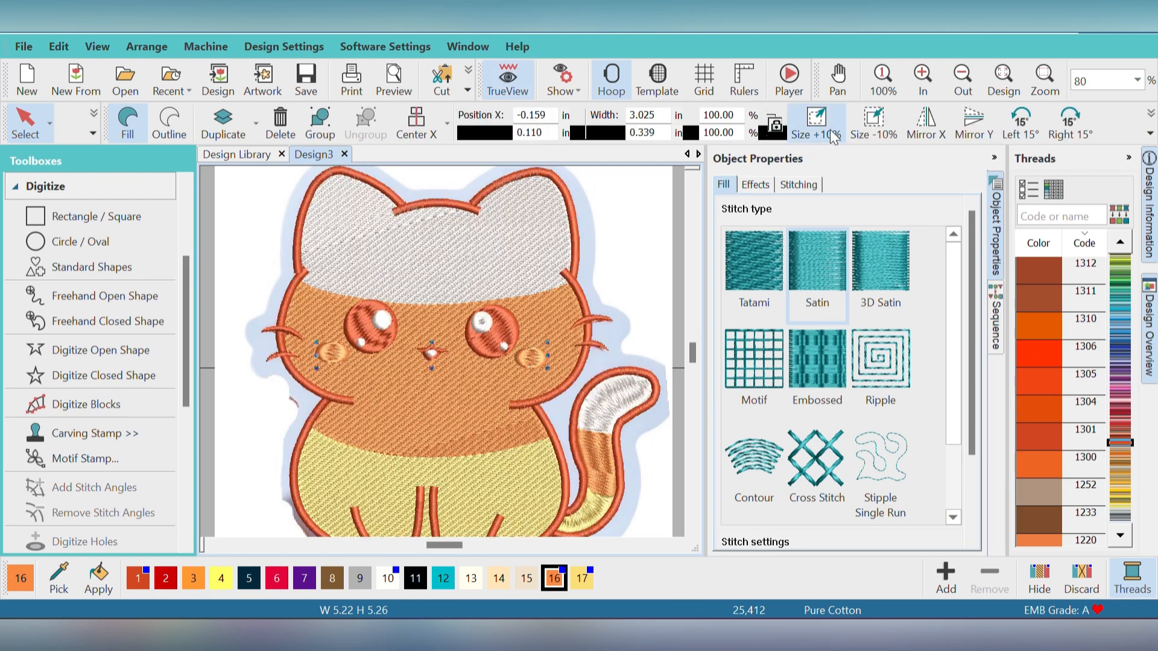
{"action": "left_click", "coordinate": [387, 579]}
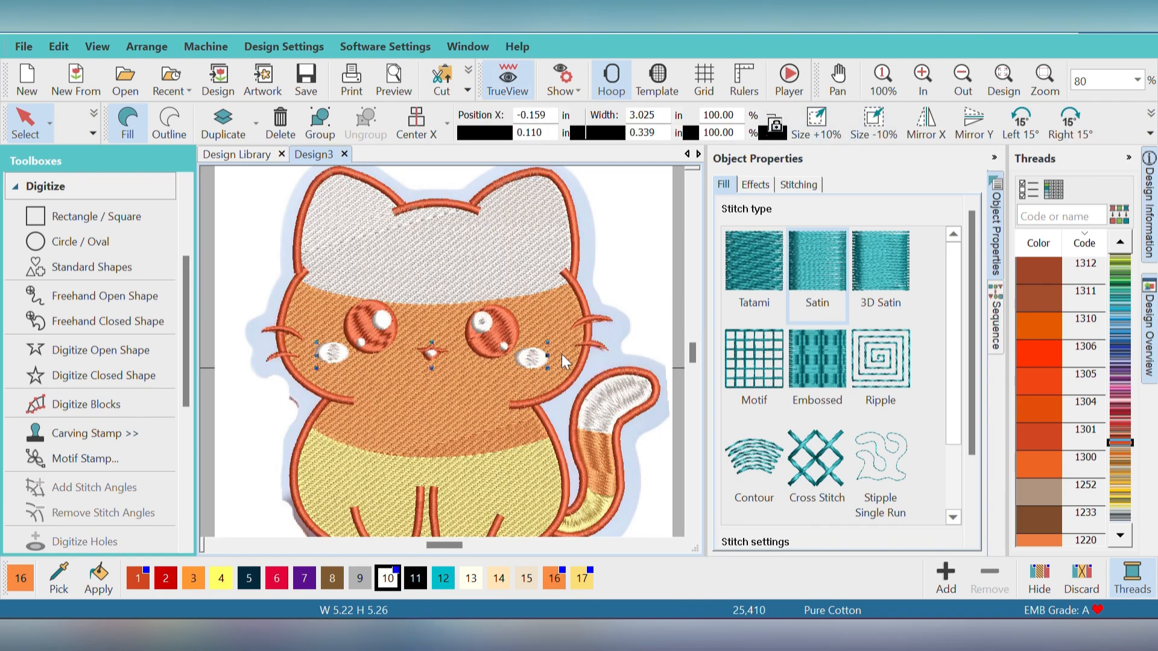
{"action": "key", "text": "Escape"}
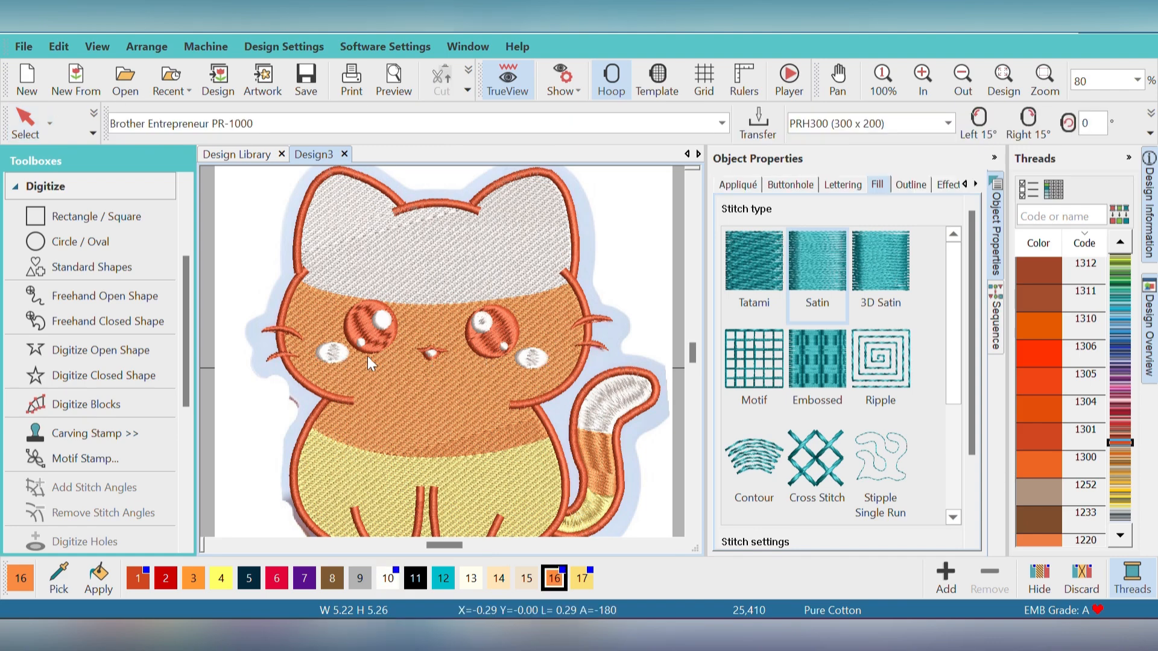
Recolor both eye circles and the two outer mouth pieces black with palette color 11.
{"action": "left_click", "coordinate": [358, 324]}
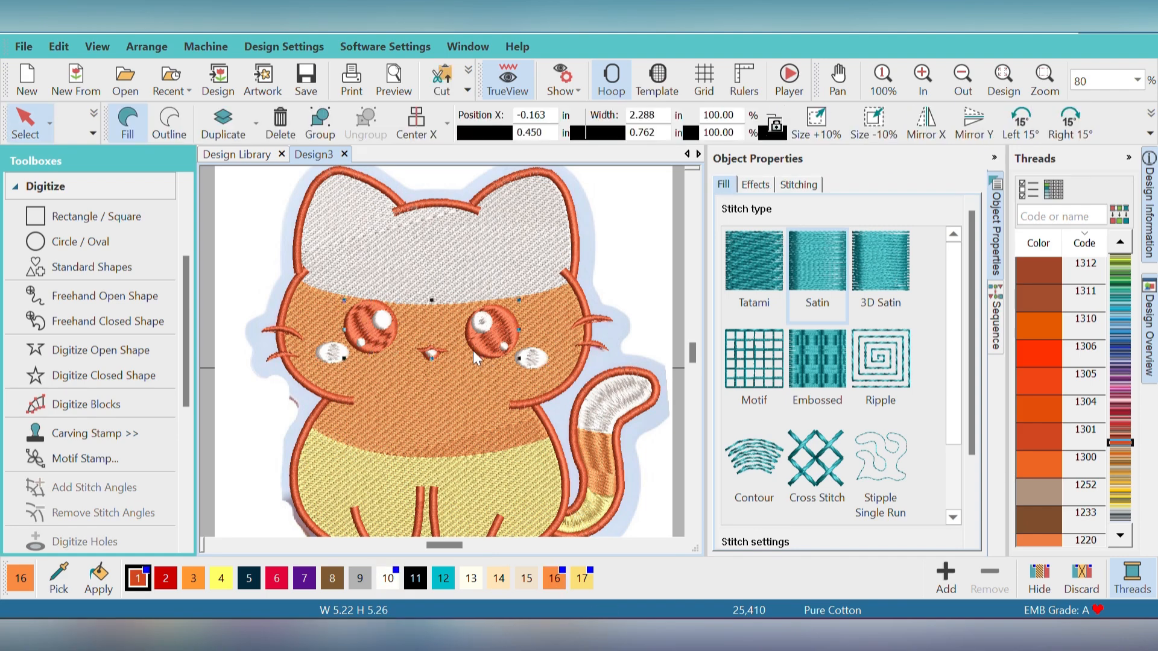
{"action": "left_click", "coordinate": [416, 579]}
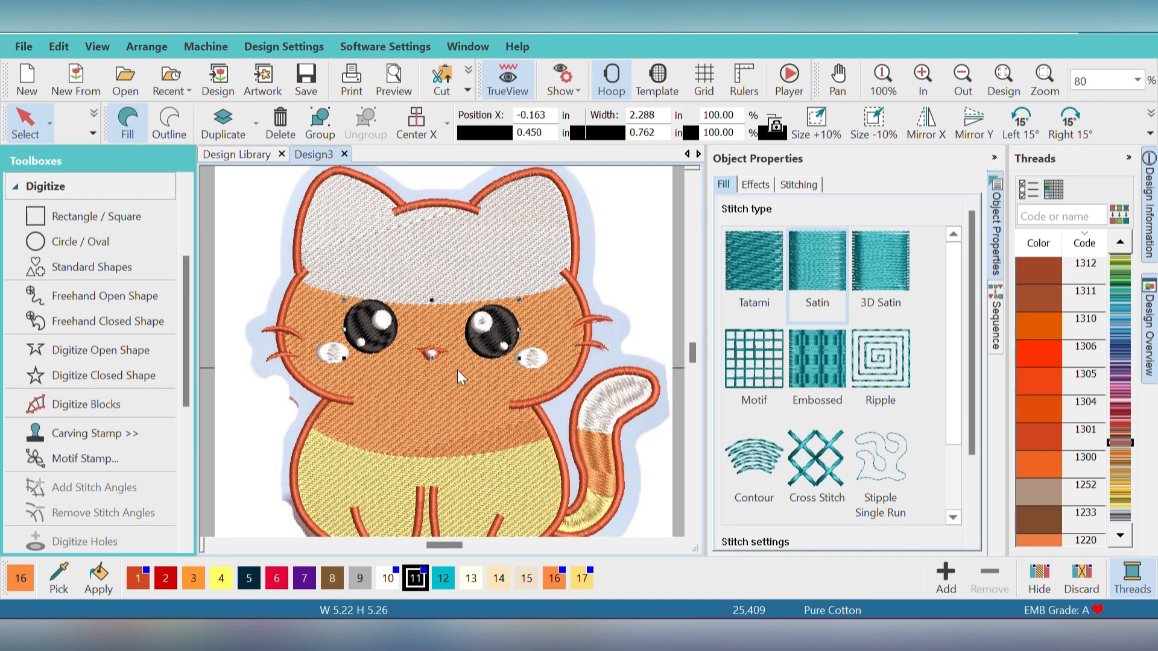
{"action": "left_click", "coordinate": [444, 349]}
{"action": "scroll", "coordinate": [444, 347], "scroll_direction": "up", "scroll_amount": 3}
{"action": "scroll", "coordinate": [451, 295], "scroll_direction": "up", "scroll_amount": 3}
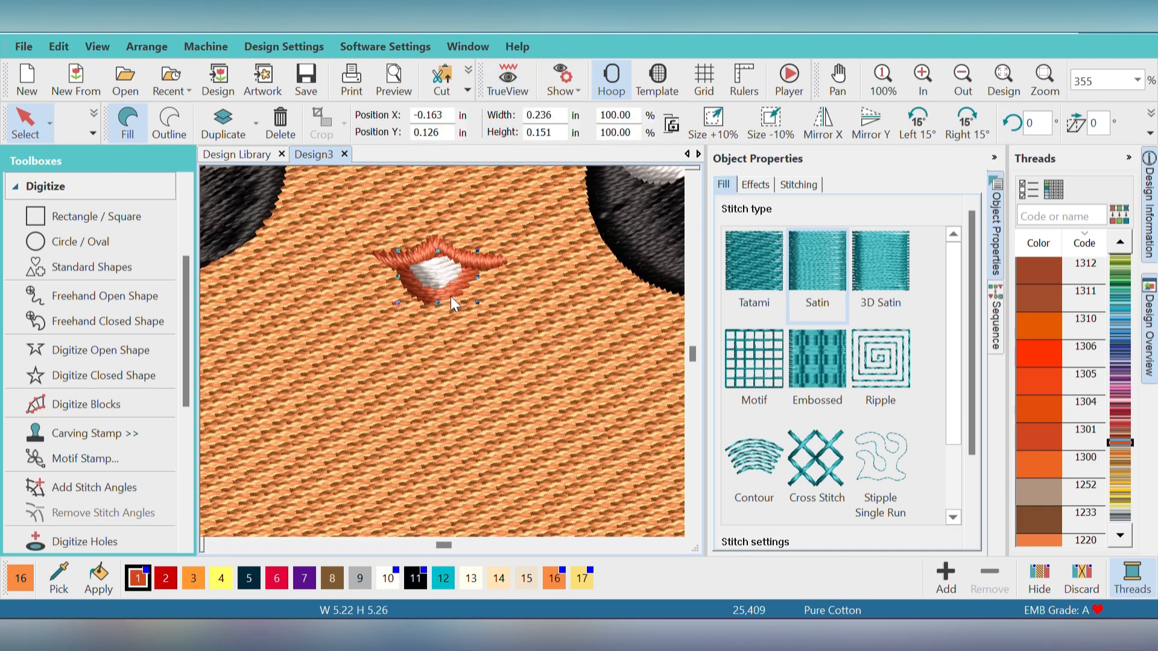
{"action": "key", "text": "t"}
{"action": "left_click", "coordinate": [439, 248], "text": "ctrl"}
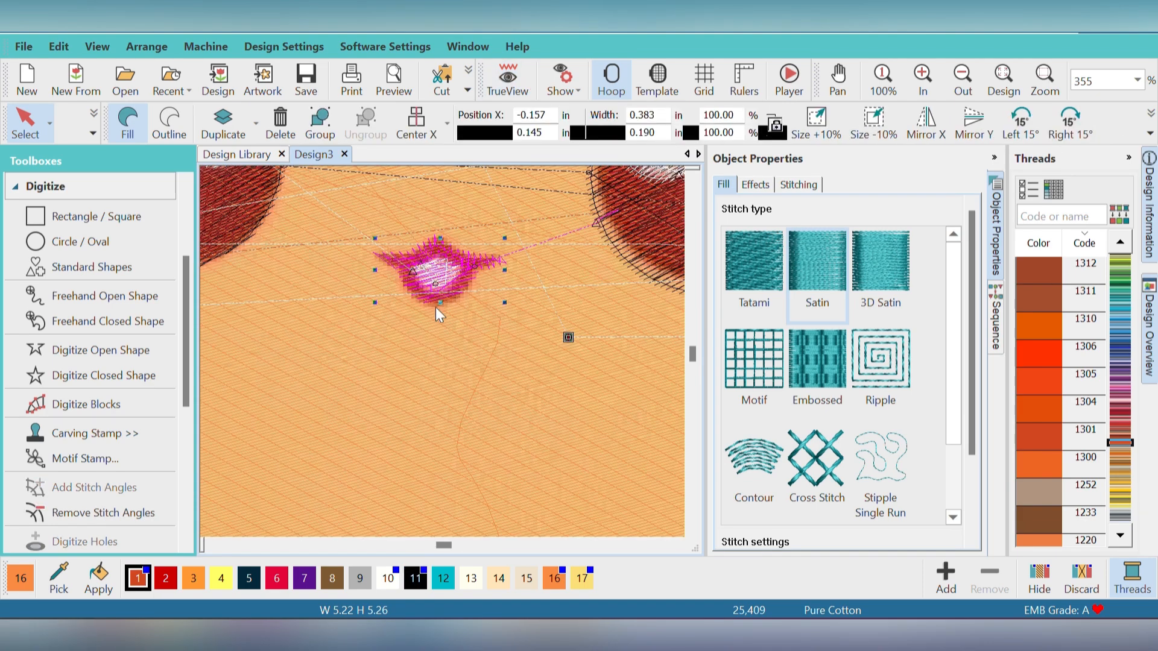
{"action": "left_click", "coordinate": [415, 578]}
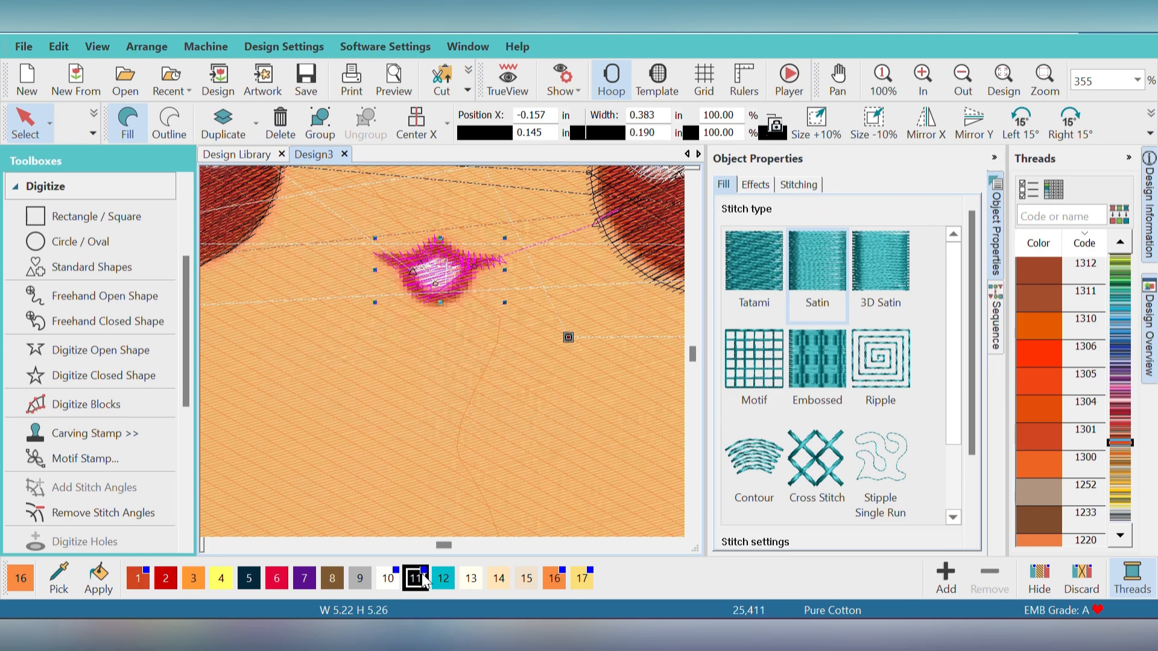
{"action": "key", "text": "t"}
{"action": "key", "text": "Escape"}
{"action": "left_click", "coordinate": [1003, 78]}
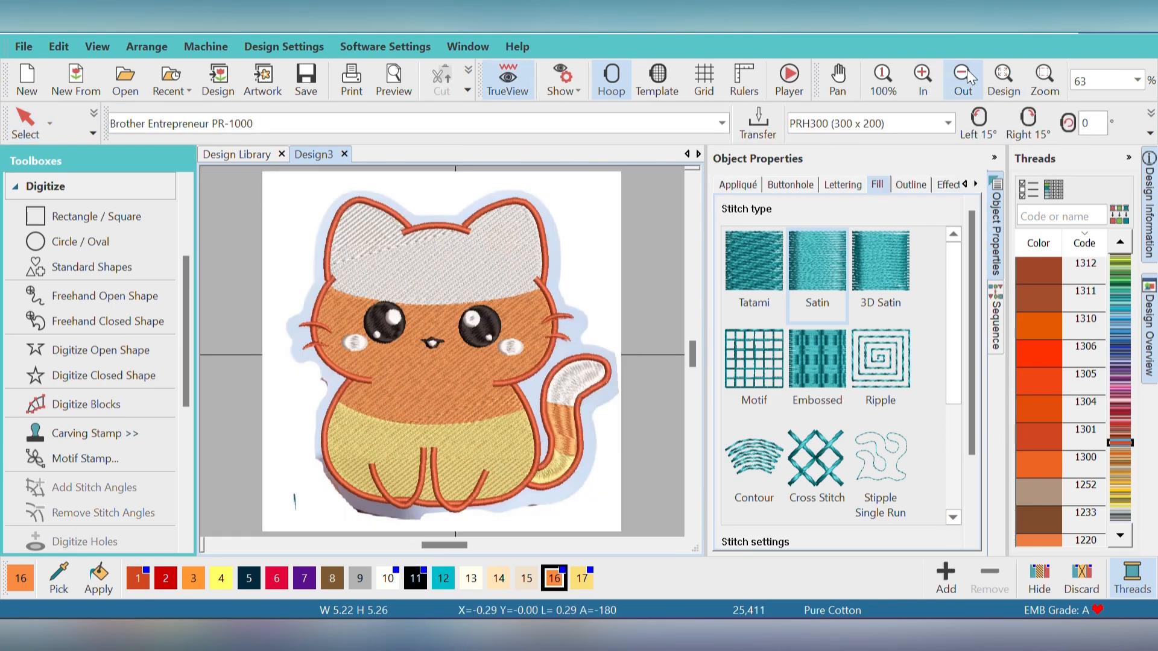
{"action": "left_click", "coordinate": [967, 68]}
{"action": "left_click", "coordinate": [997, 317]}
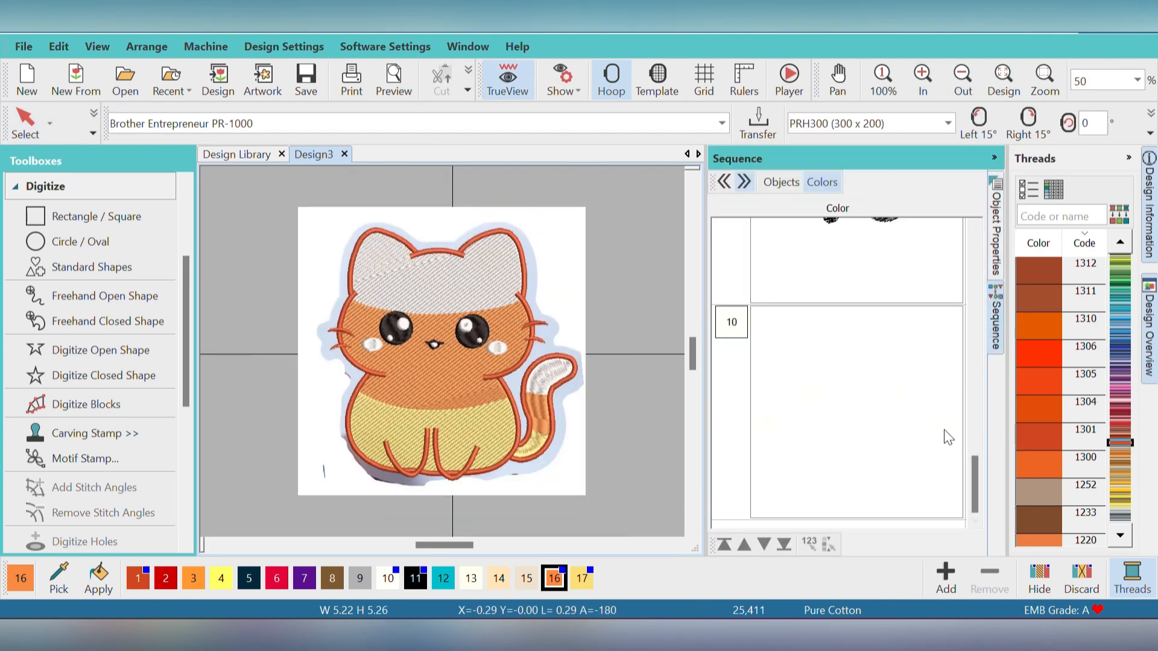
{"action": "left_click_drag", "start_coordinate": [969, 468], "coordinate": [992, 497]}
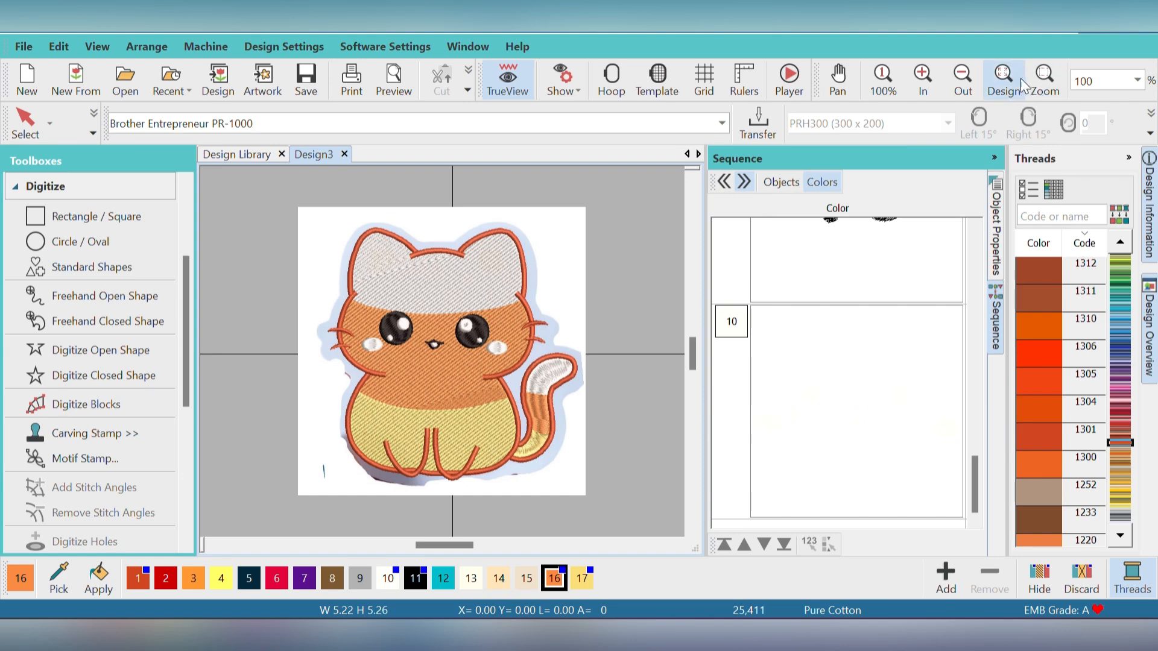
Place the standard heart shape H from the Borders category over the pale spot on the lower body, and color it white with palette color 10.
{"action": "left_click", "coordinate": [1046, 81]}
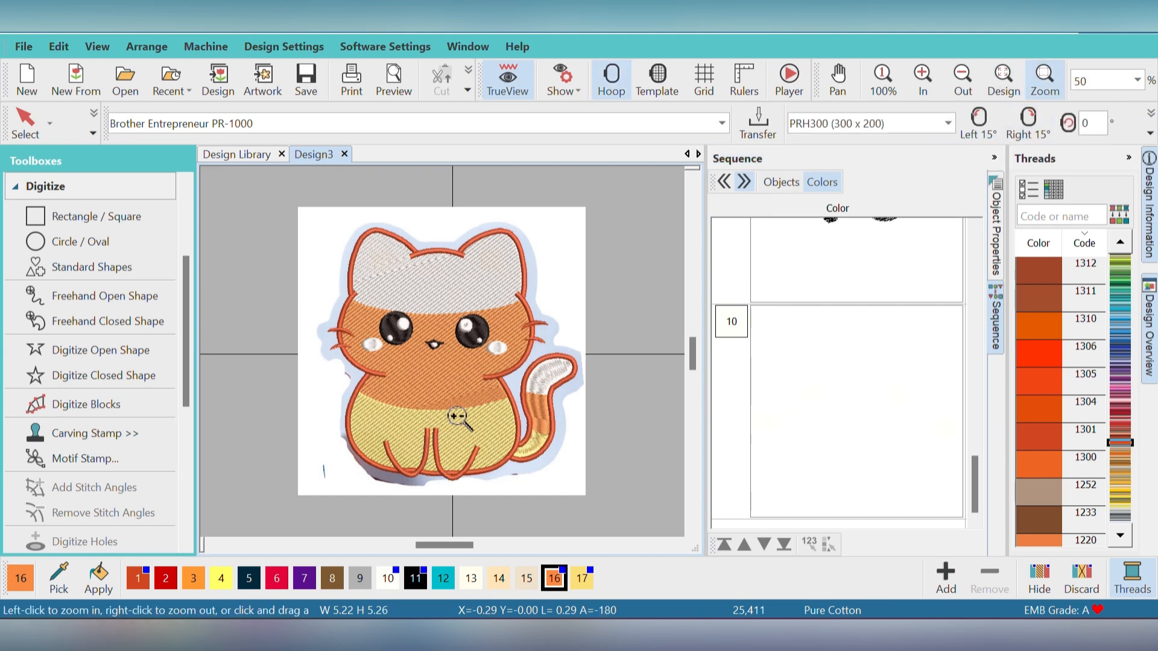
{"action": "left_click", "coordinate": [493, 462]}
{"action": "left_click", "coordinate": [96, 267]}
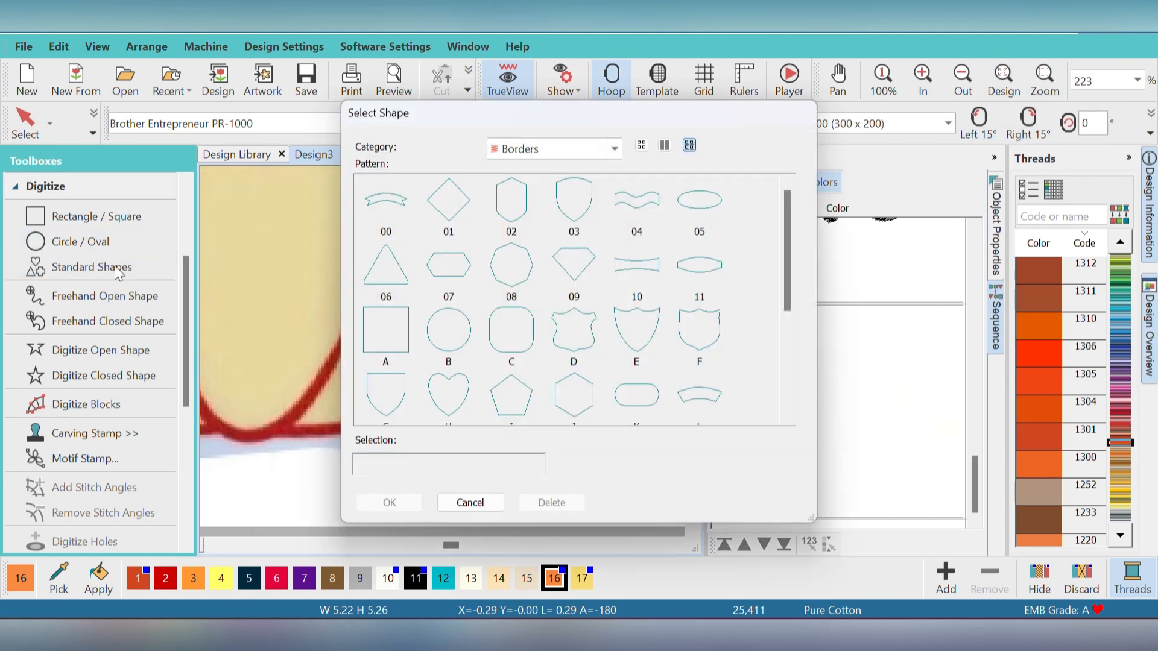
{"action": "left_click", "coordinate": [439, 408]}
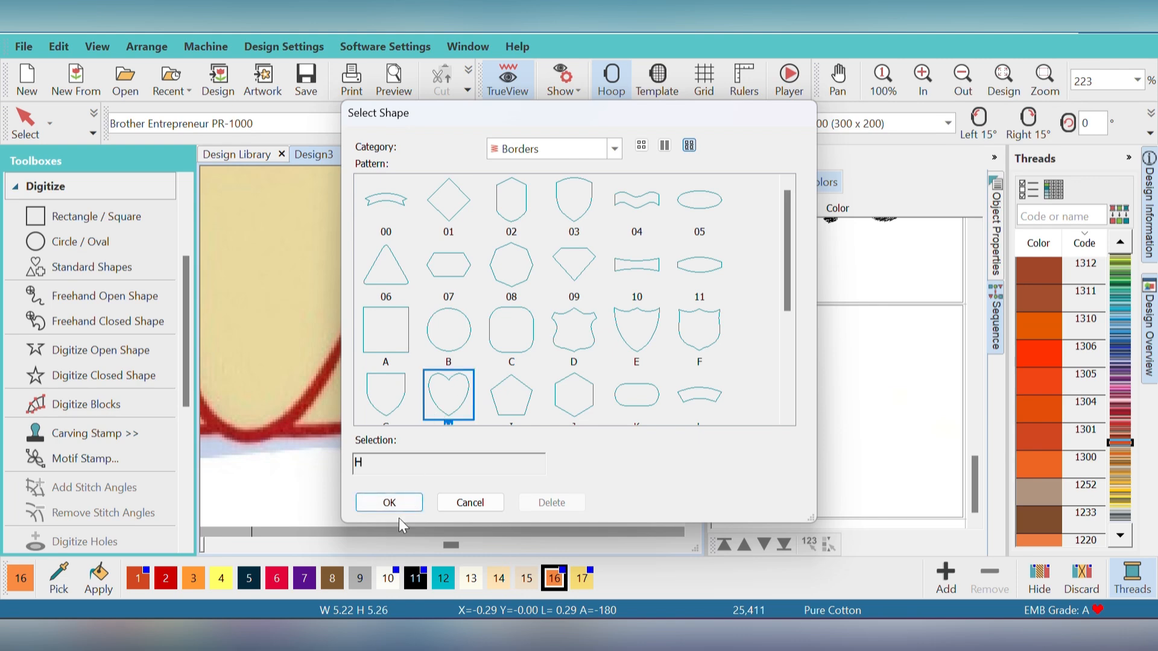
{"action": "left_click", "coordinate": [390, 503]}
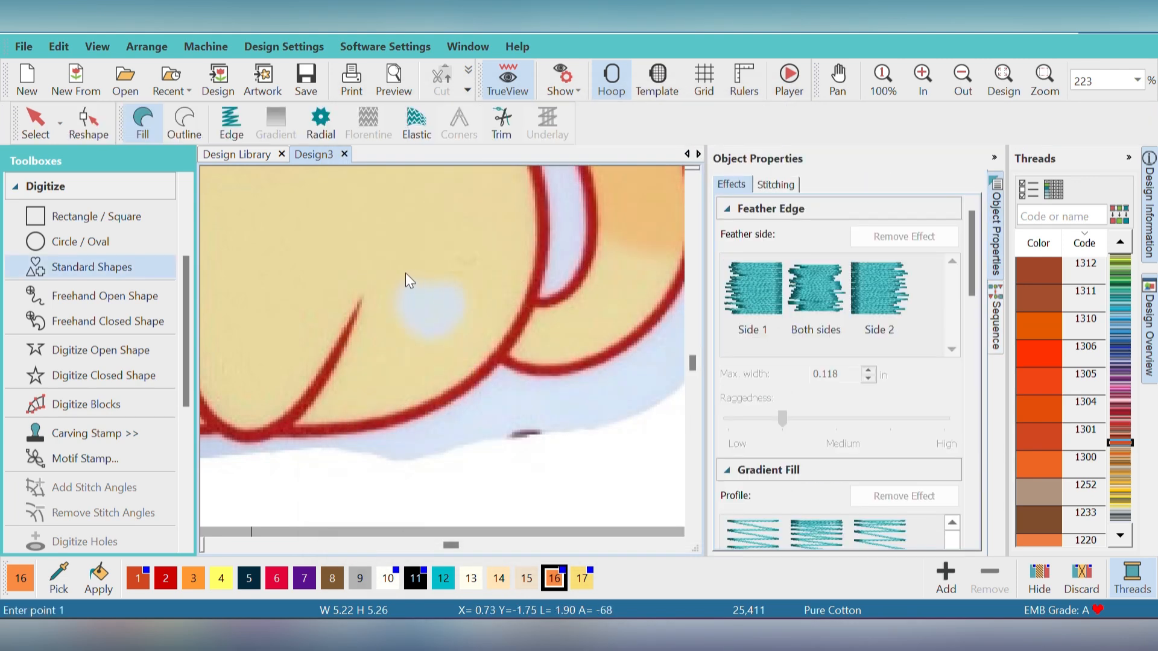
{"action": "left_click", "coordinate": [470, 352]}
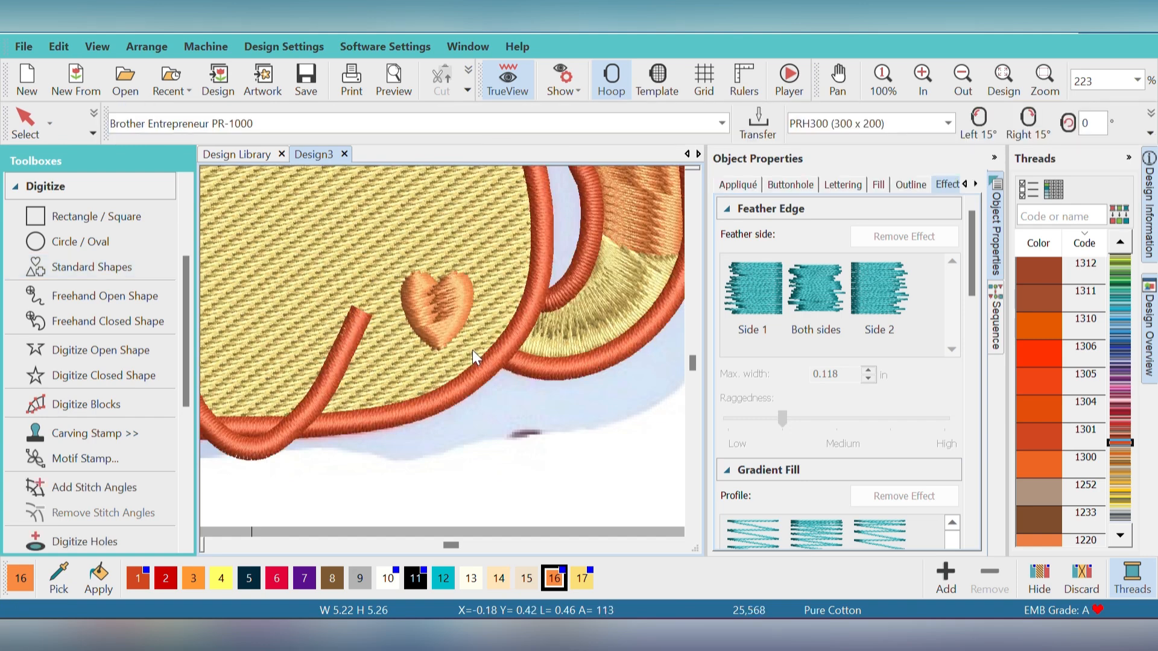
{"action": "left_click", "coordinate": [455, 316]}
{"action": "left_click", "coordinate": [388, 578]}
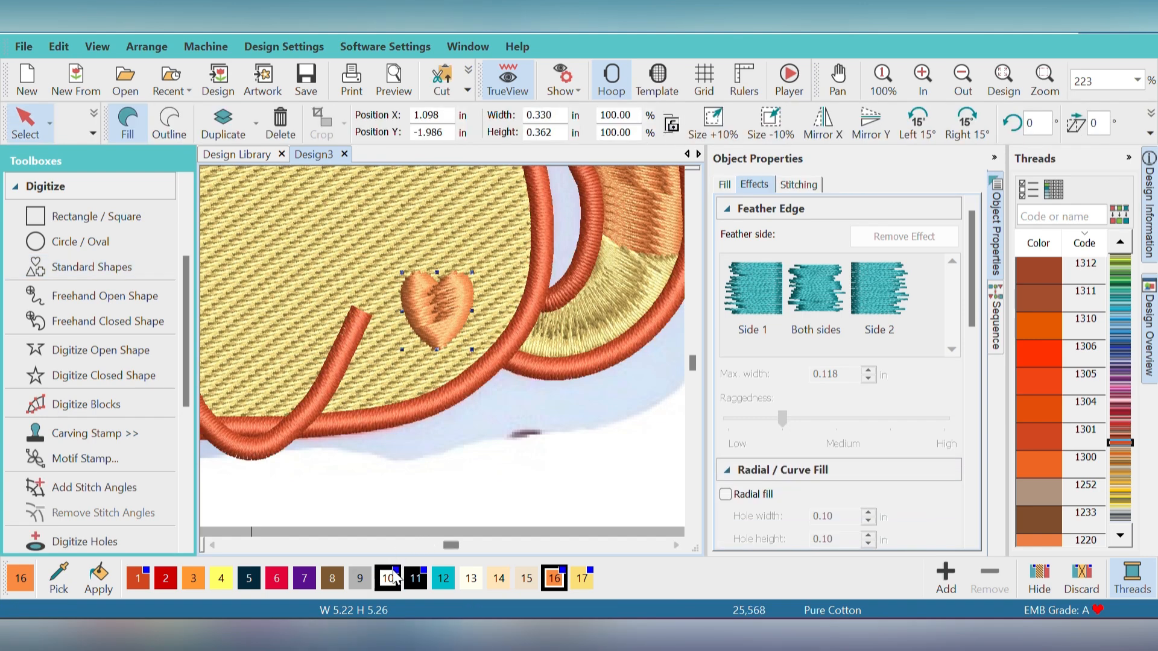
{"action": "key", "text": "Escape"}
Digitize a closed Tatami shape, about 0.50 by 0.51 in, over the left inner-ear patch and color it with palette color 17.
{"action": "left_click", "coordinate": [1006, 94]}
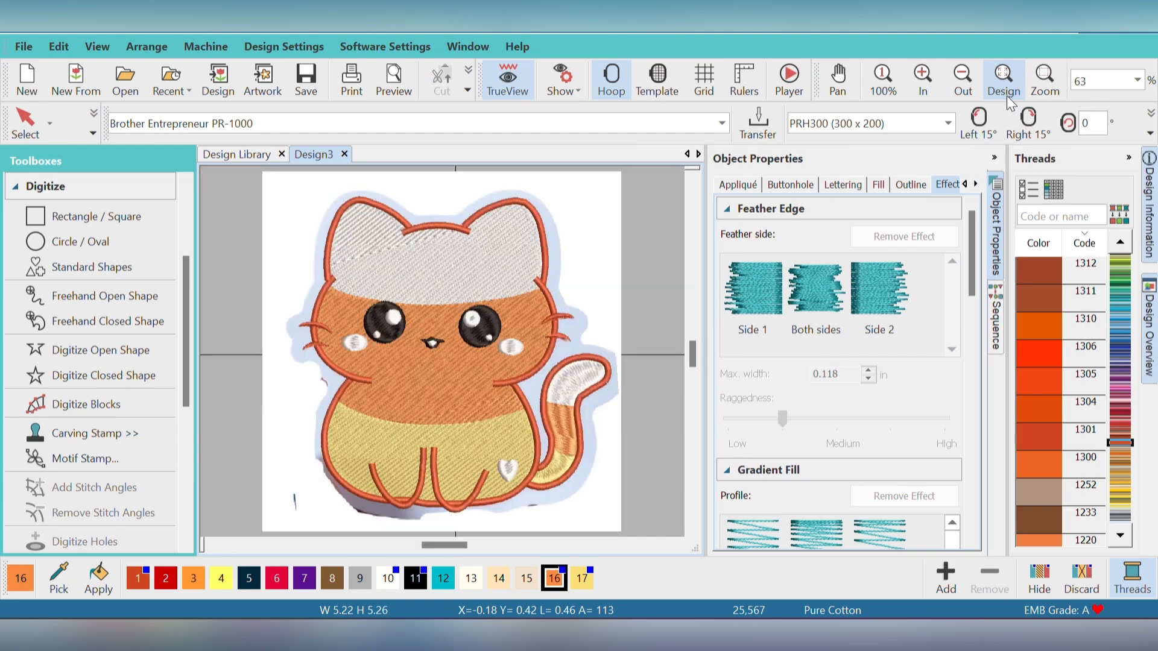
{"action": "left_click", "coordinate": [1044, 78]}
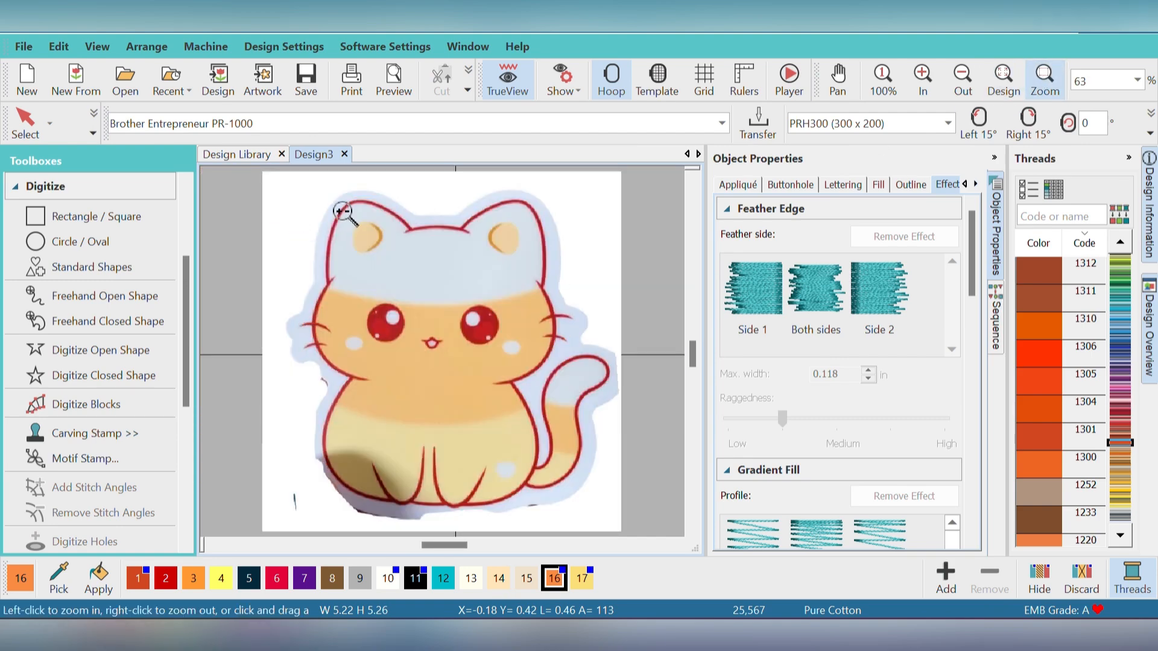
{"action": "left_click_drag", "start_coordinate": [332, 210], "coordinate": [420, 282]}
{"action": "left_click", "coordinate": [104, 375]}
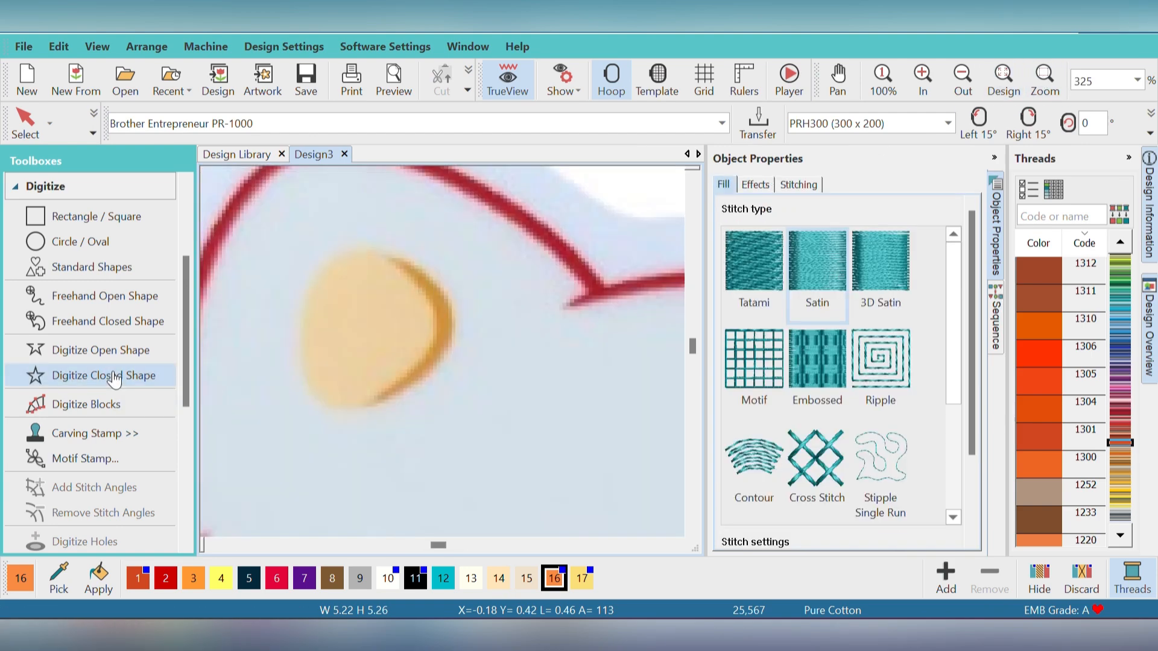
{"action": "left_click", "coordinate": [302, 358]}
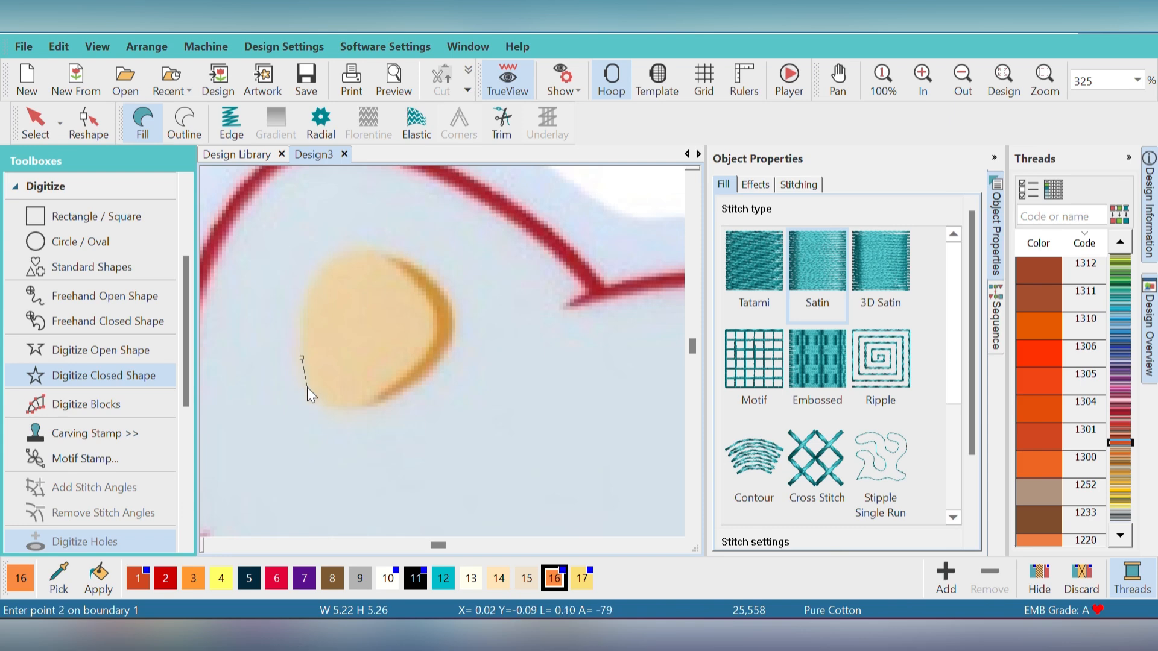
{"action": "left_click", "coordinate": [307, 387]}
{"action": "right_click", "coordinate": [332, 404]}
{"action": "left_click", "coordinate": [373, 405]}
{"action": "left_click", "coordinate": [427, 378]}
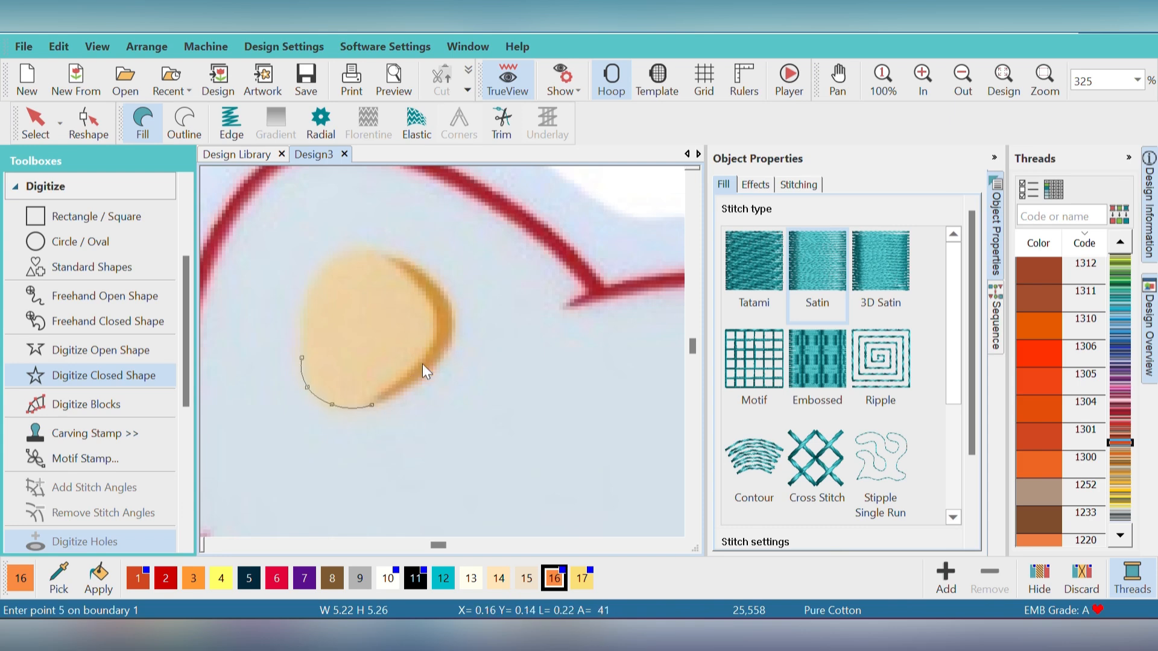
{"action": "right_click", "coordinate": [454, 328]}
{"action": "right_click", "coordinate": [422, 272]}
{"action": "left_click", "coordinate": [374, 251]}
{"action": "left_click", "coordinate": [337, 256]}
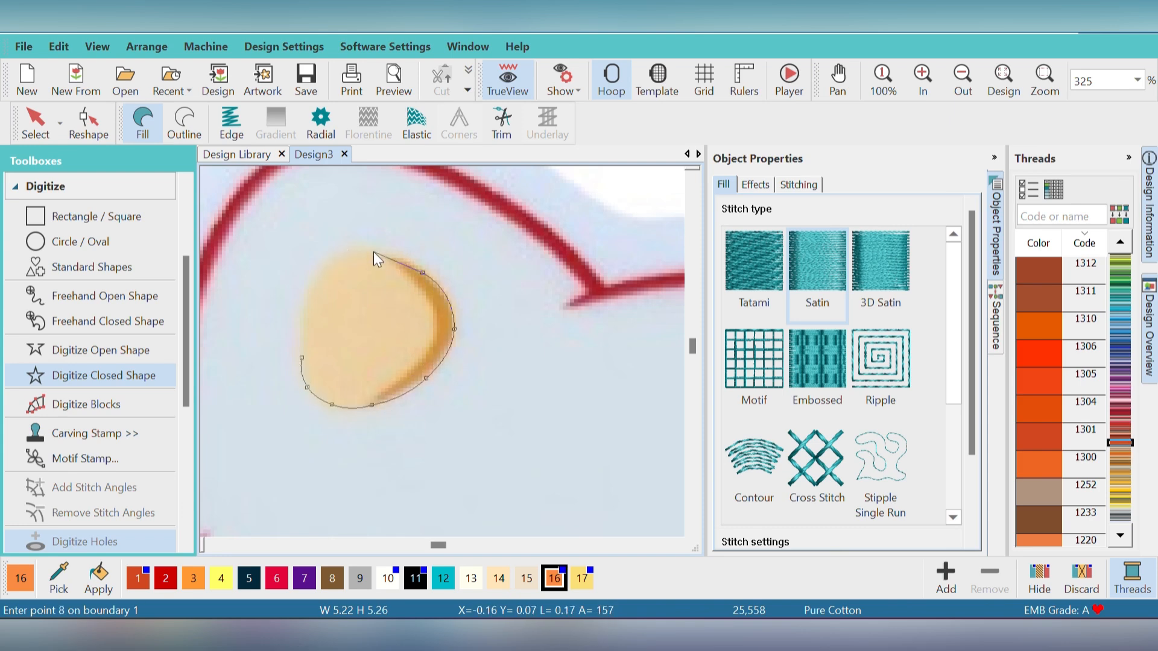
{"action": "key", "text": "Return"}
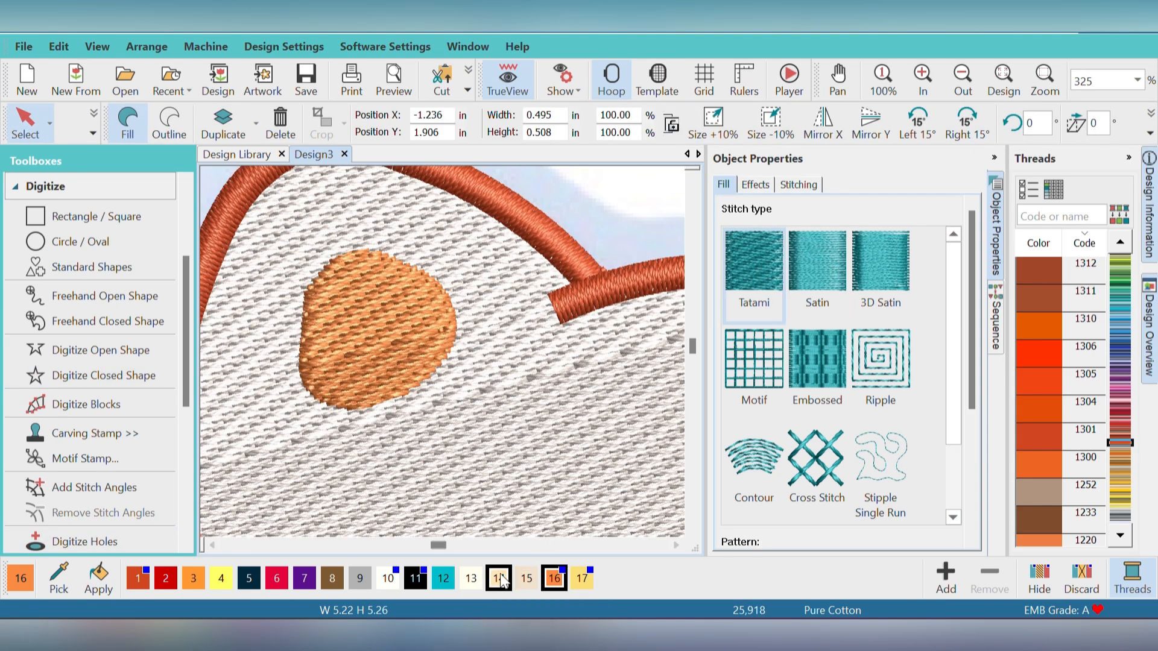
{"action": "left_click", "coordinate": [581, 579]}
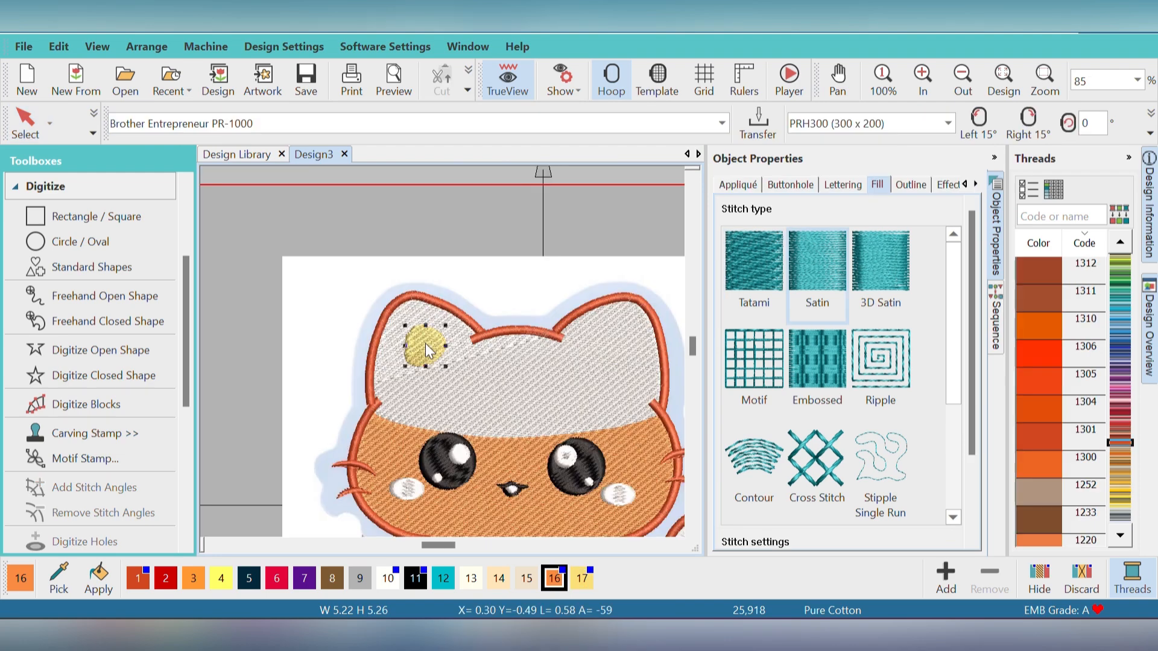
Duplicate the left inner-ear fill, mirror the copy horizontally and place it over the right inner-ear patch.
{"action": "left_click", "coordinate": [425, 343]}
{"action": "left_click", "coordinate": [223, 125]}
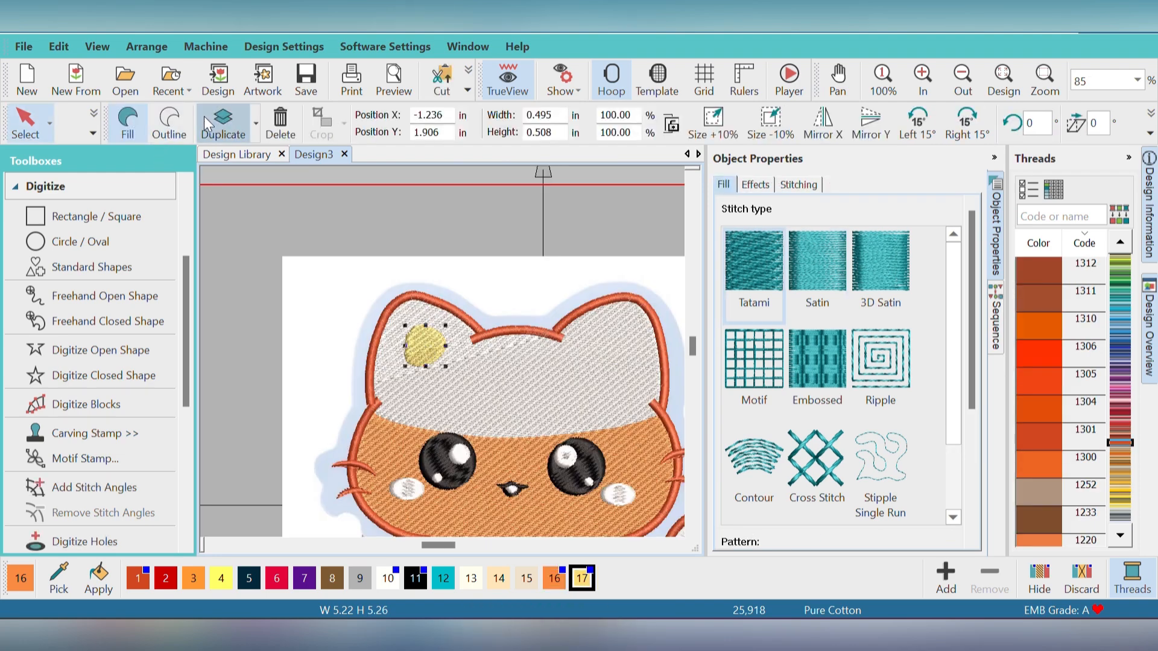
{"action": "left_click", "coordinate": [821, 125]}
{"action": "key", "text": "t"}
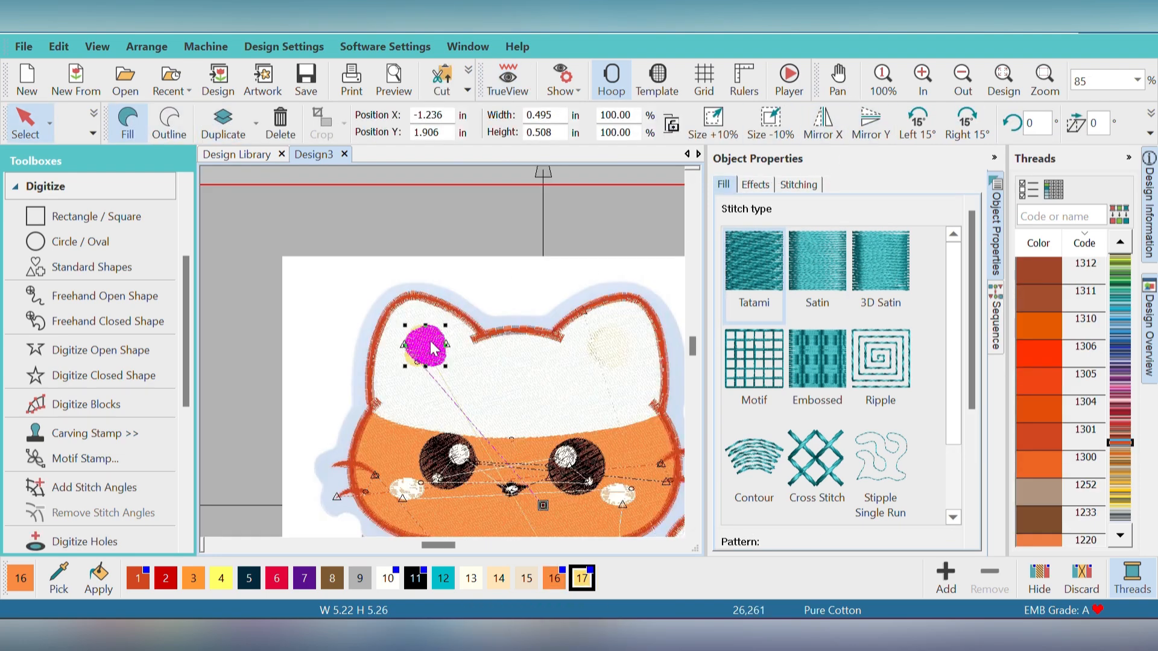
{"action": "left_click_drag", "start_coordinate": [431, 349], "coordinate": [610, 333]}
{"action": "left_click", "coordinate": [528, 185]}
{"action": "key", "text": "t"}
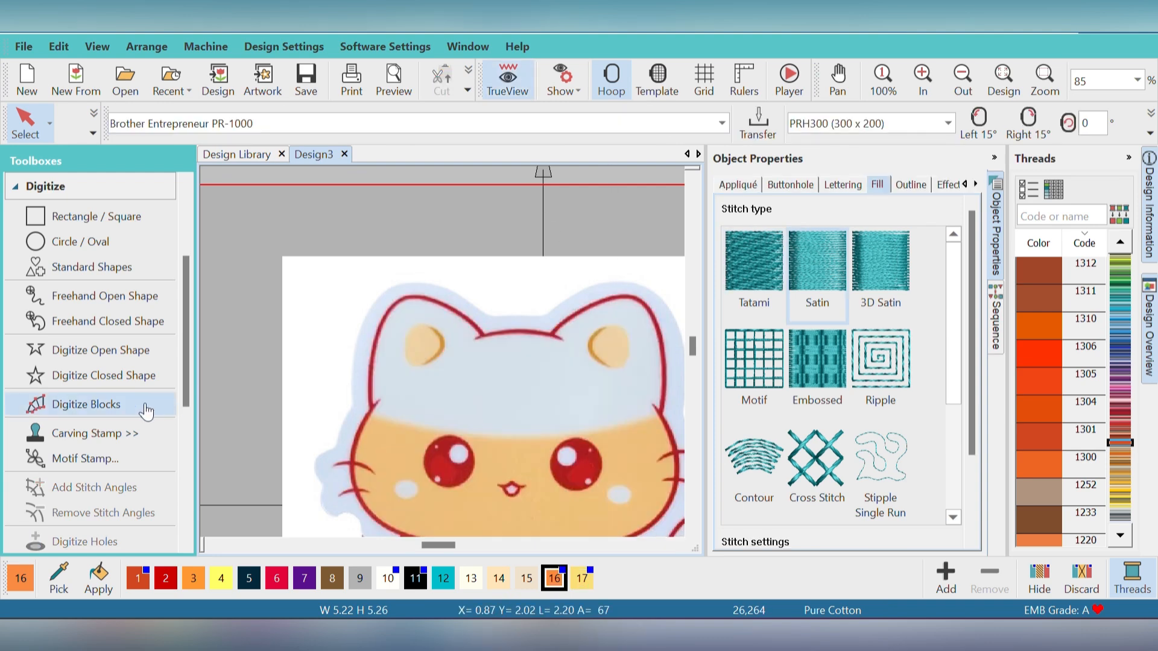
Digitize a Satin block crescent, about 0.29 by 0.49 in, along the dark inner edge of the right ear patch in palette color 1.
{"action": "left_click", "coordinate": [146, 411]}
{"action": "left_click", "coordinate": [1044, 89]}
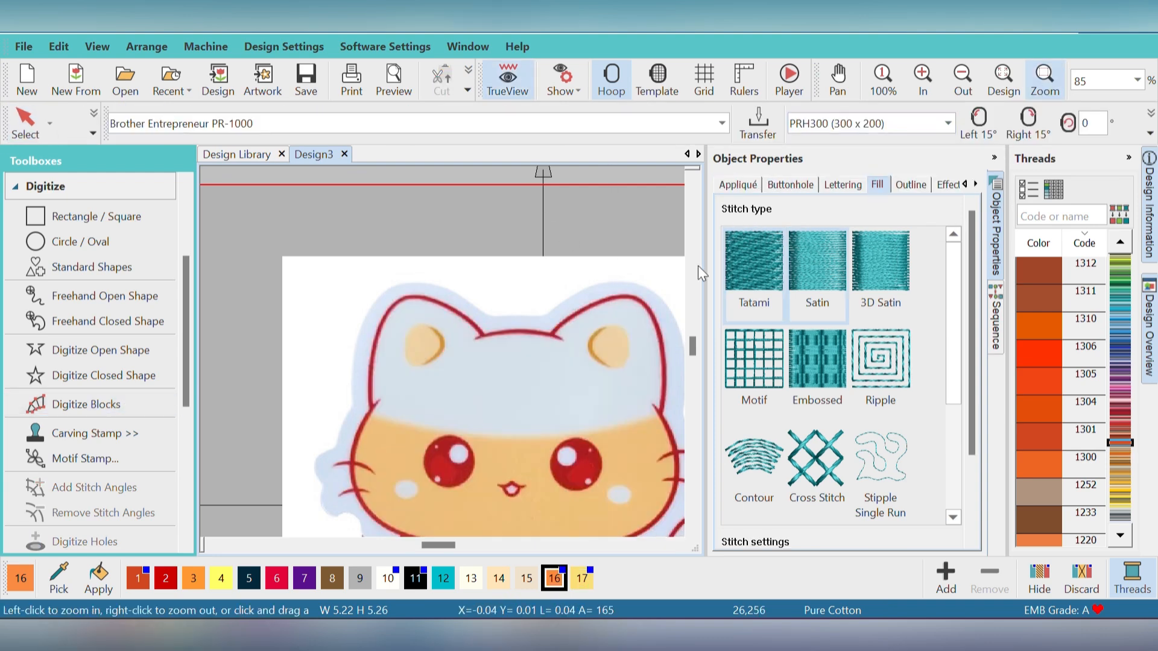
{"action": "left_click_drag", "start_coordinate": [560, 306], "coordinate": [629, 392]}
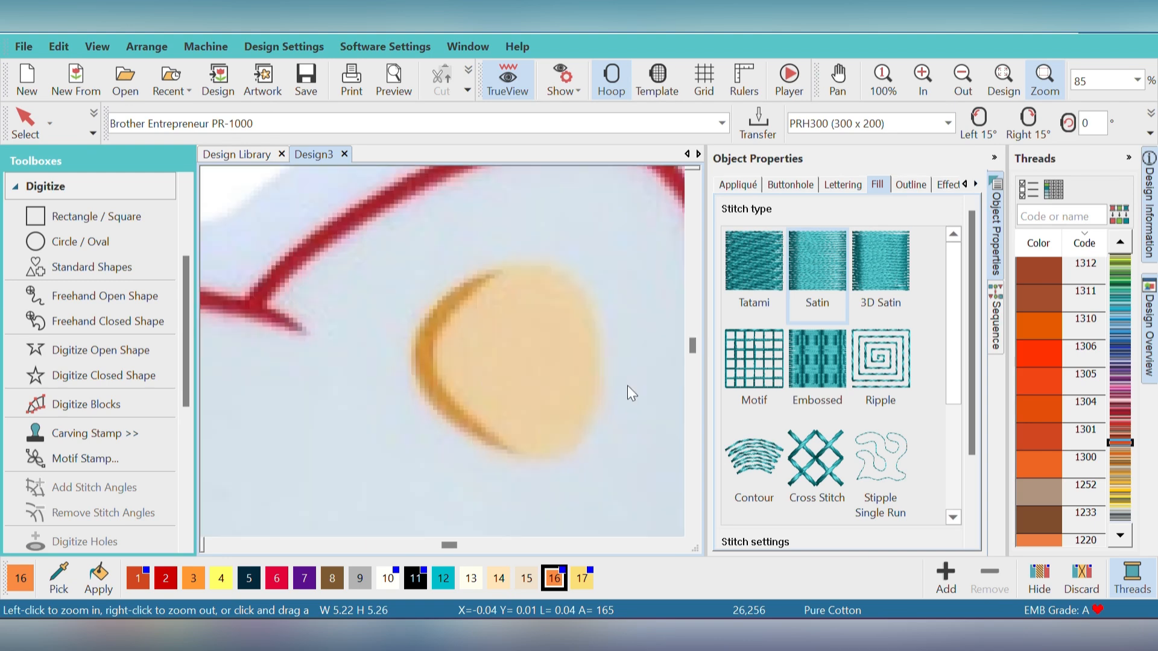
{"action": "left_click", "coordinate": [138, 579]}
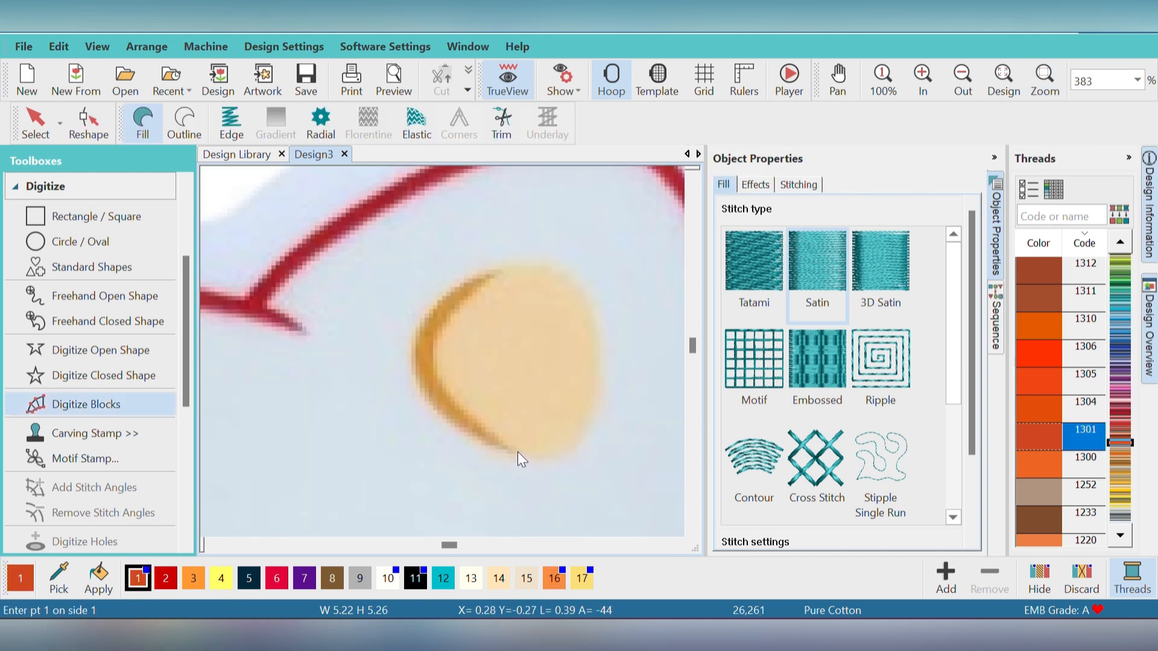
{"action": "left_click", "coordinate": [518, 451]}
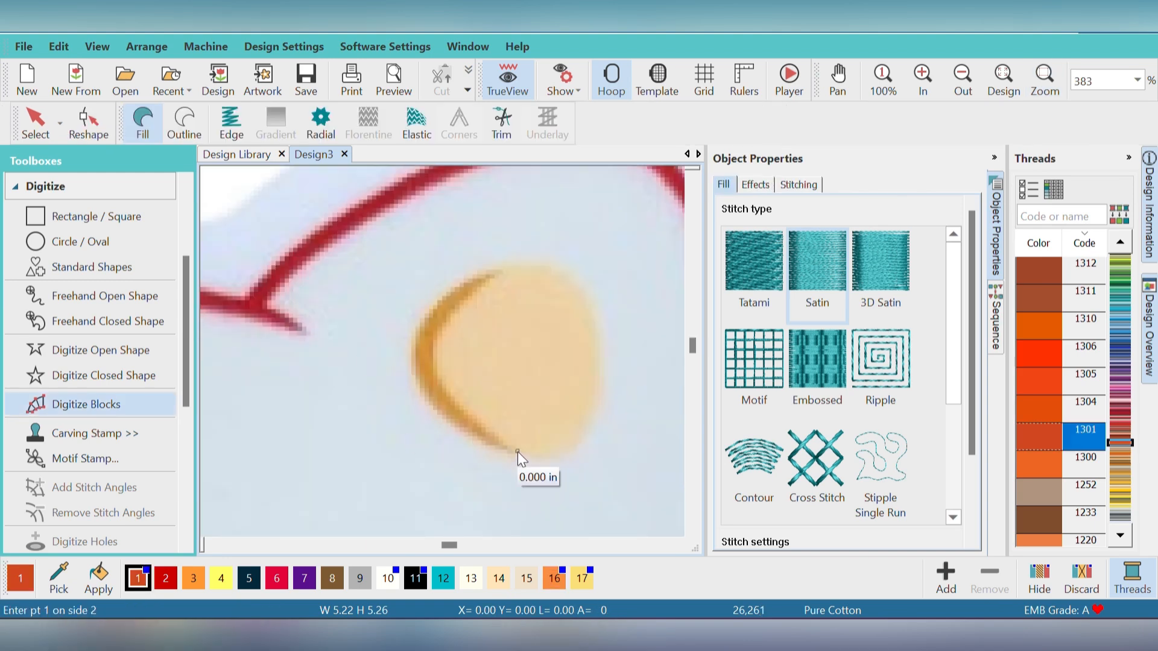
{"action": "left_click", "coordinate": [450, 421]}
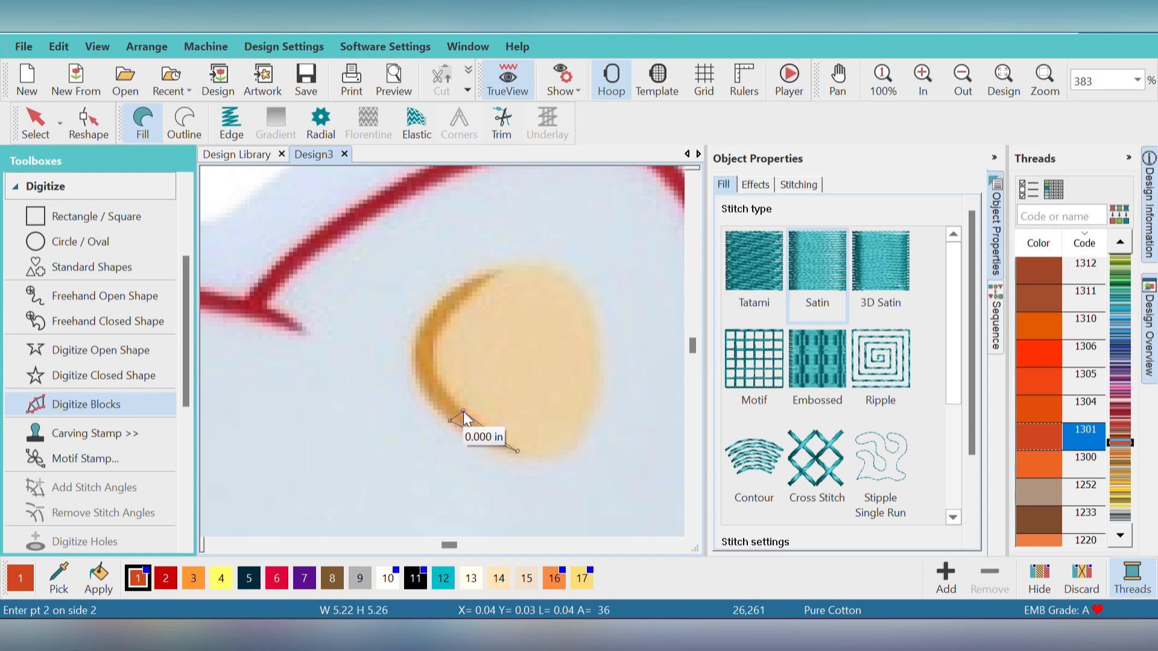
{"action": "left_click", "coordinate": [463, 412]}
{"action": "left_click", "coordinate": [416, 378]}
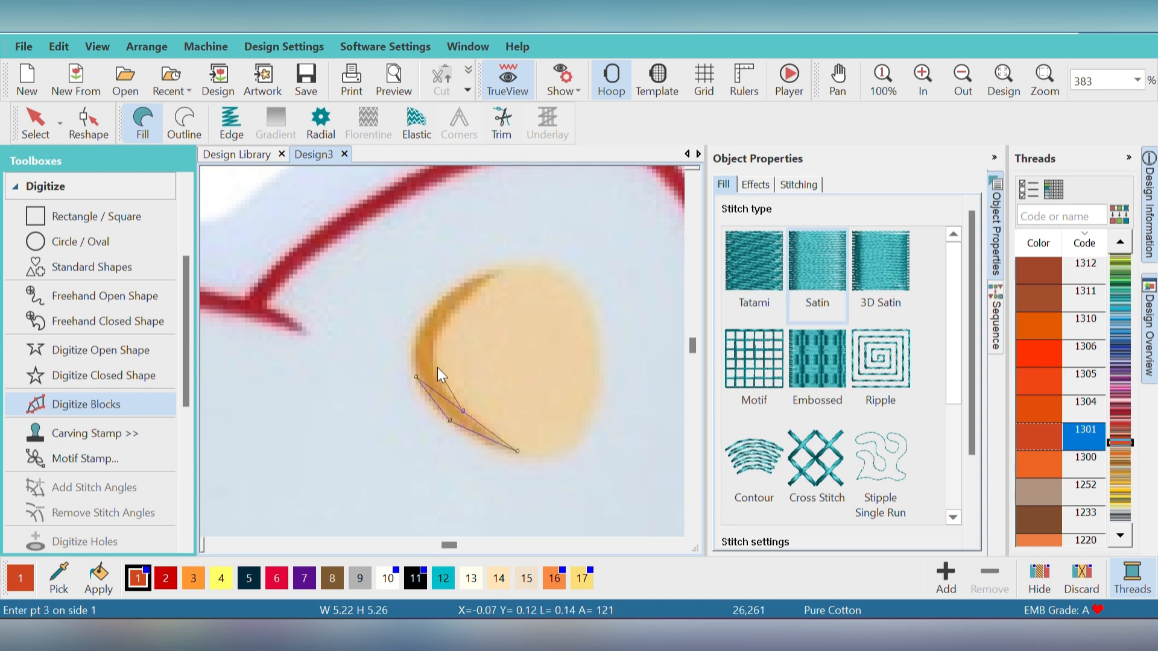
{"action": "left_click", "coordinate": [434, 368]}
{"action": "left_click", "coordinate": [415, 340]}
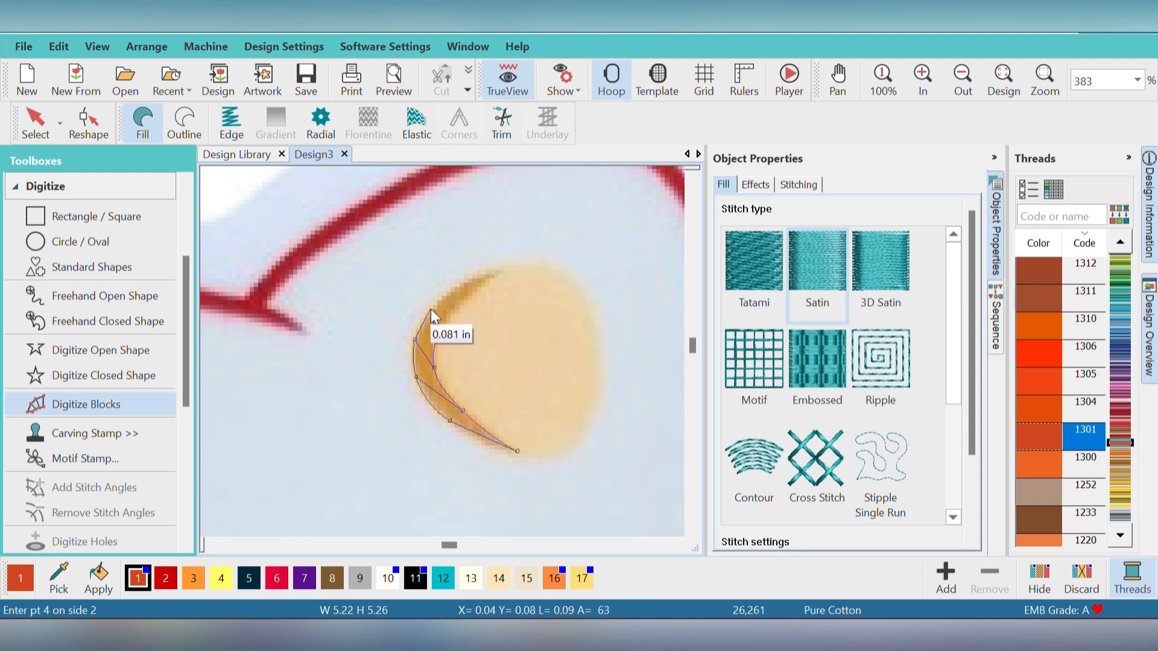
{"action": "left_click", "coordinate": [431, 309]}
{"action": "left_click", "coordinate": [459, 308]}
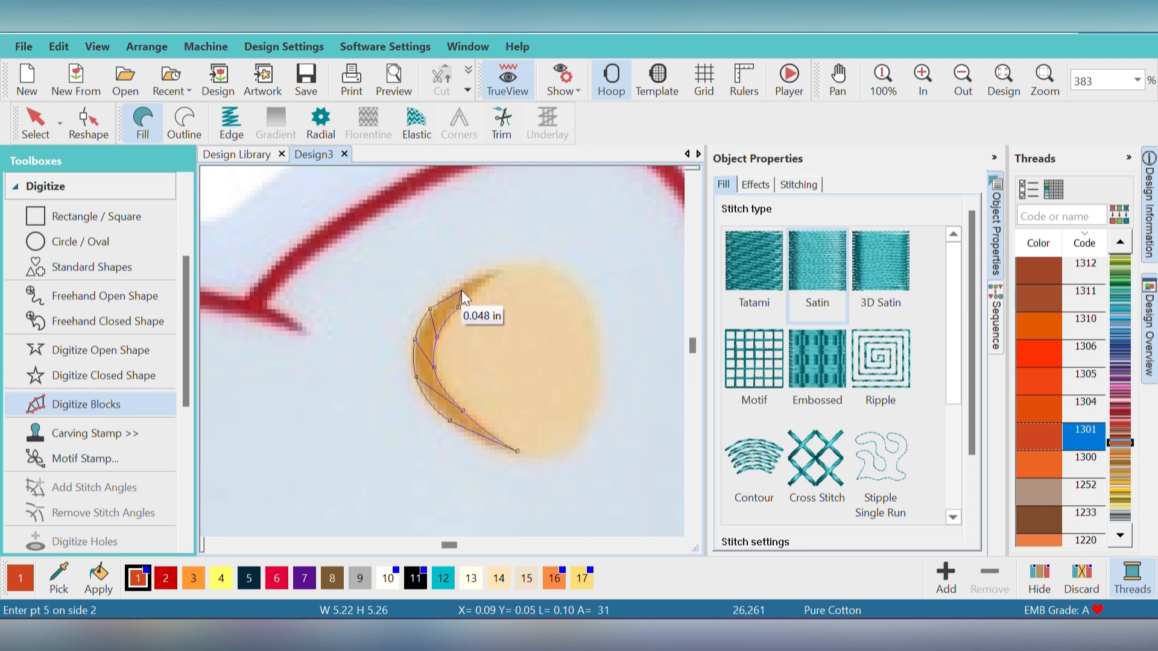
{"action": "left_click", "coordinate": [459, 285]}
{"action": "left_click", "coordinate": [486, 280]}
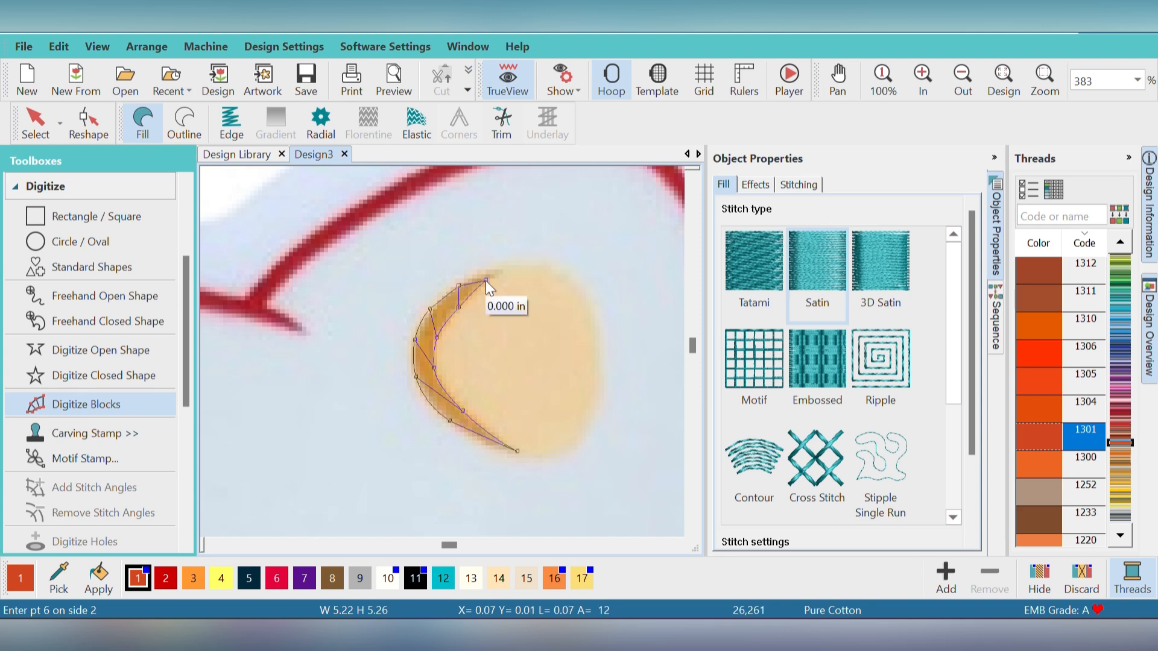
{"action": "left_click", "coordinate": [489, 273]}
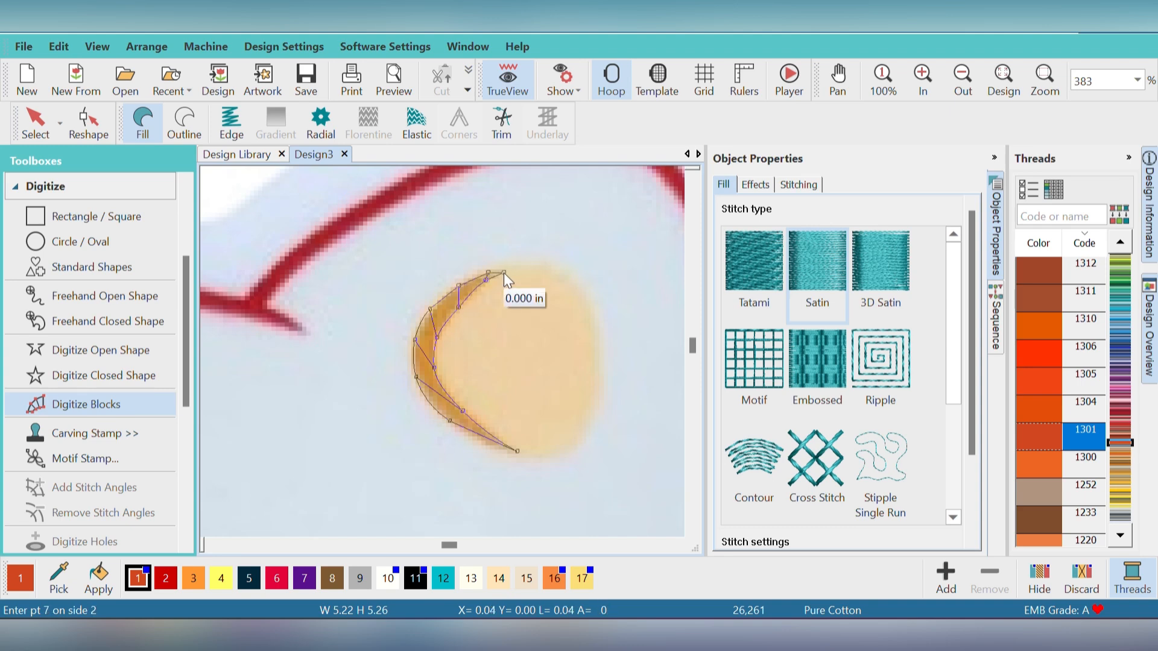
{"action": "key", "text": "Return"}
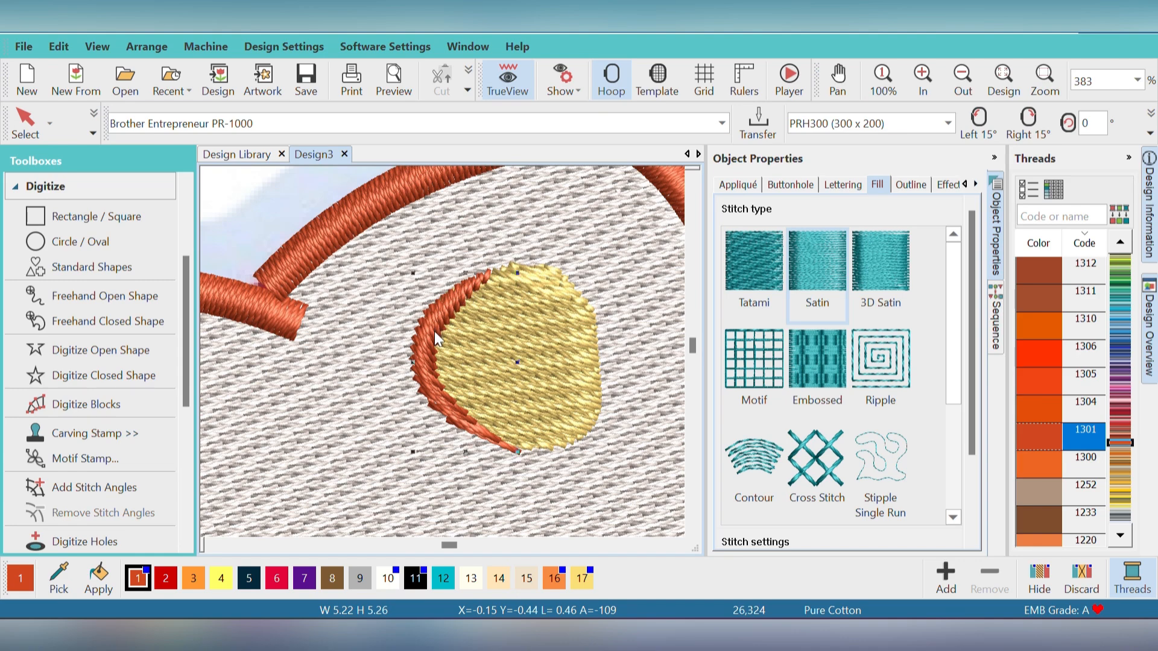
Duplicate the crescent, mirror the copy horizontally and place it on the inner edge of the left ear patch.
{"action": "key", "text": "0"}
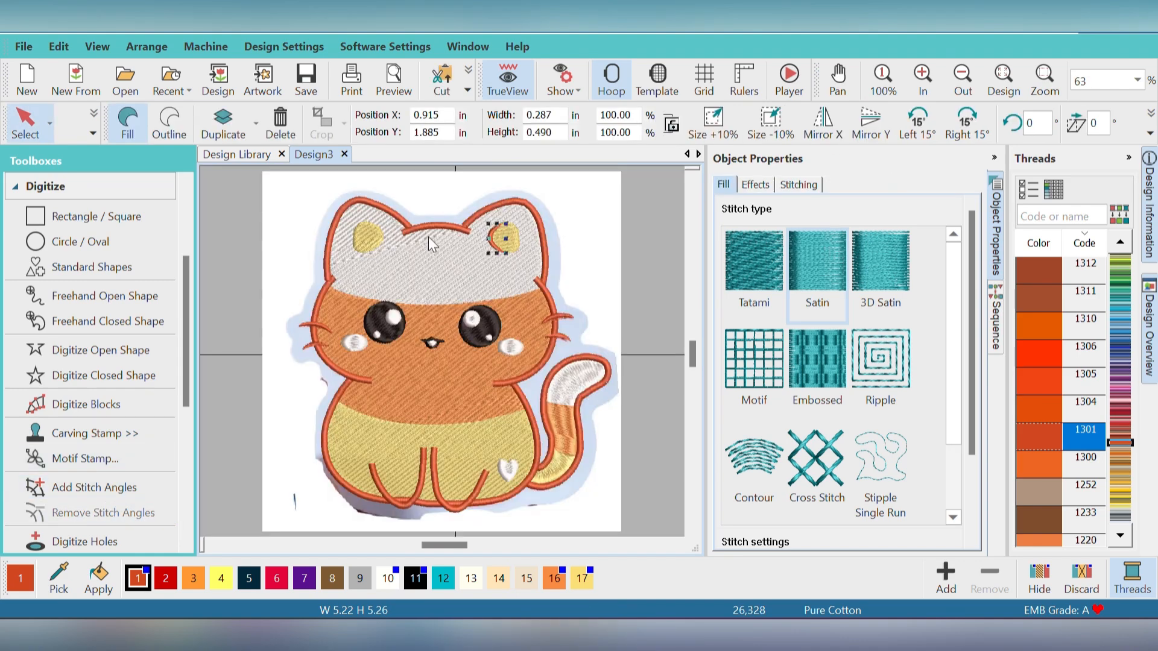
{"action": "left_click", "coordinate": [208, 124]}
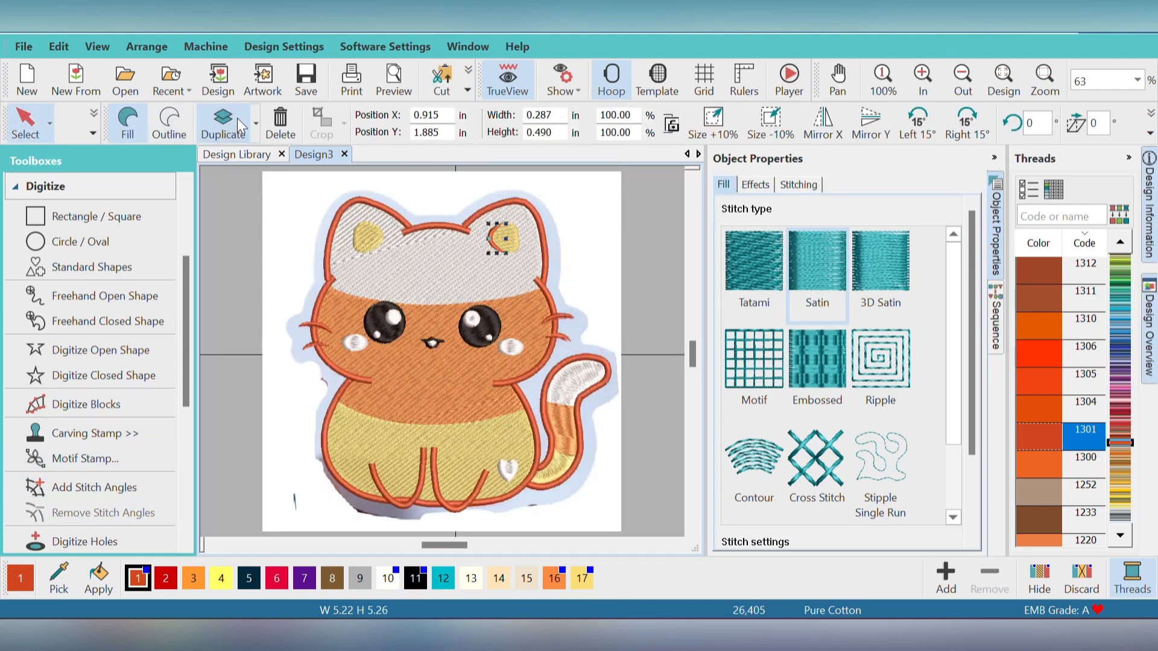
{"action": "left_click", "coordinate": [830, 120]}
{"action": "left_click_drag", "start_coordinate": [505, 236], "coordinate": [383, 236]}
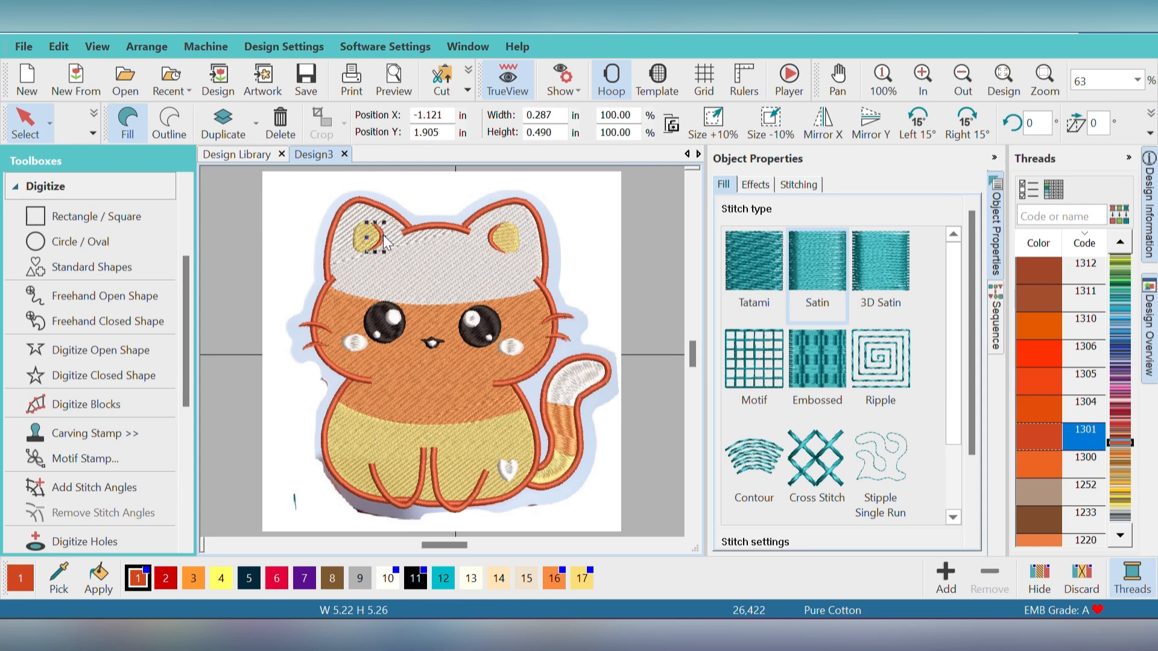
{"action": "left_click", "coordinate": [624, 225]}
Apply Tatami pattern 19 to both yellow inner-ear fills.
{"action": "left_click", "coordinate": [508, 233]}
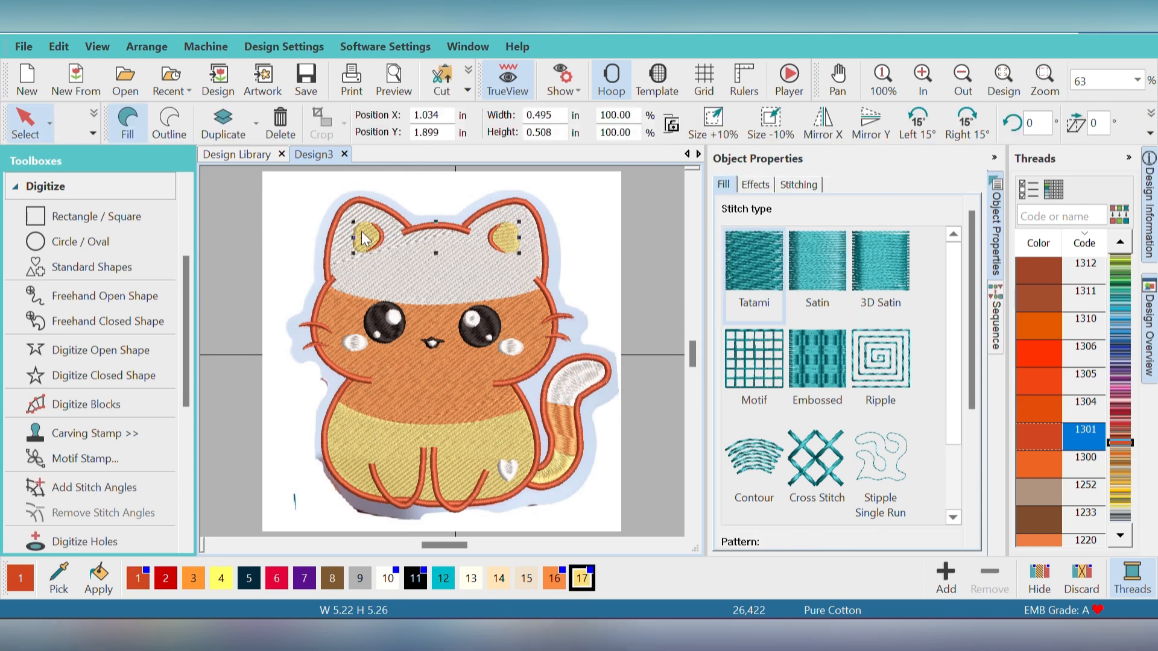
{"action": "left_click", "coordinate": [364, 238], "text": "ctrl"}
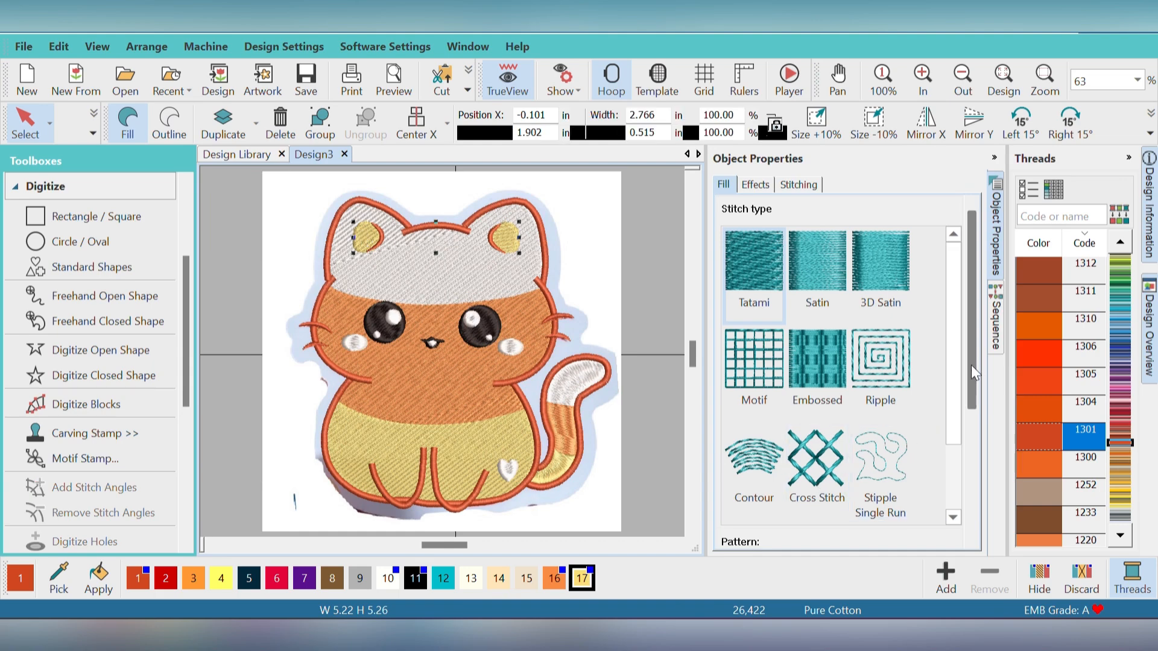
{"action": "left_click_drag", "start_coordinate": [971, 364], "coordinate": [979, 486]}
{"action": "left_click", "coordinate": [954, 382]}
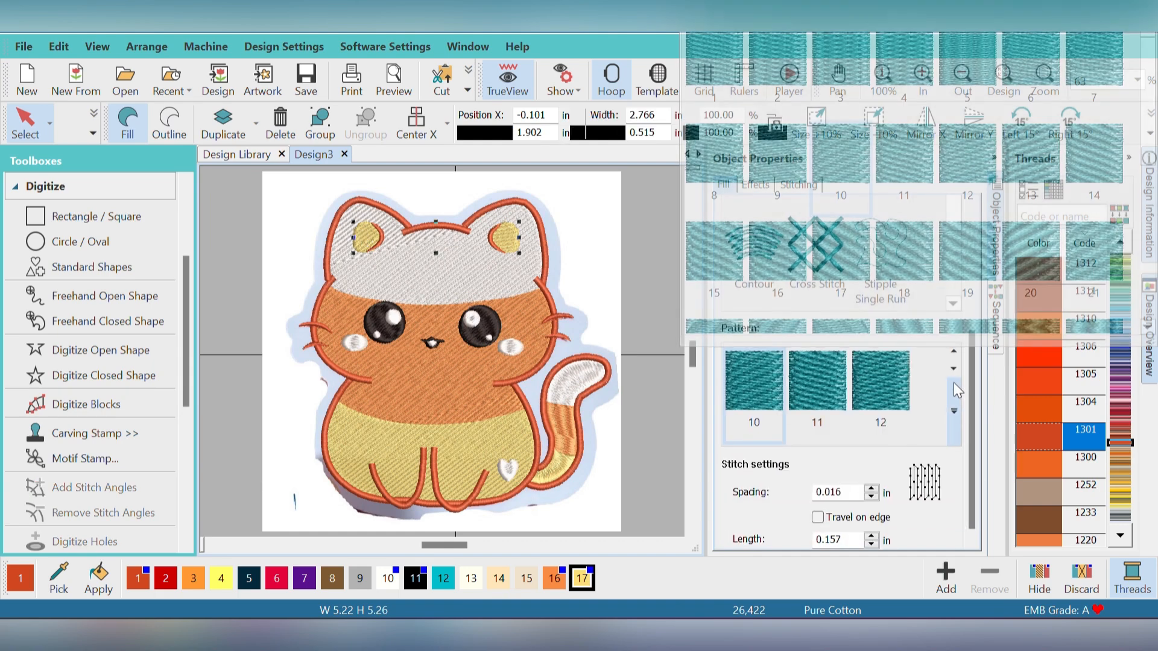
{"action": "left_click", "coordinate": [977, 258]}
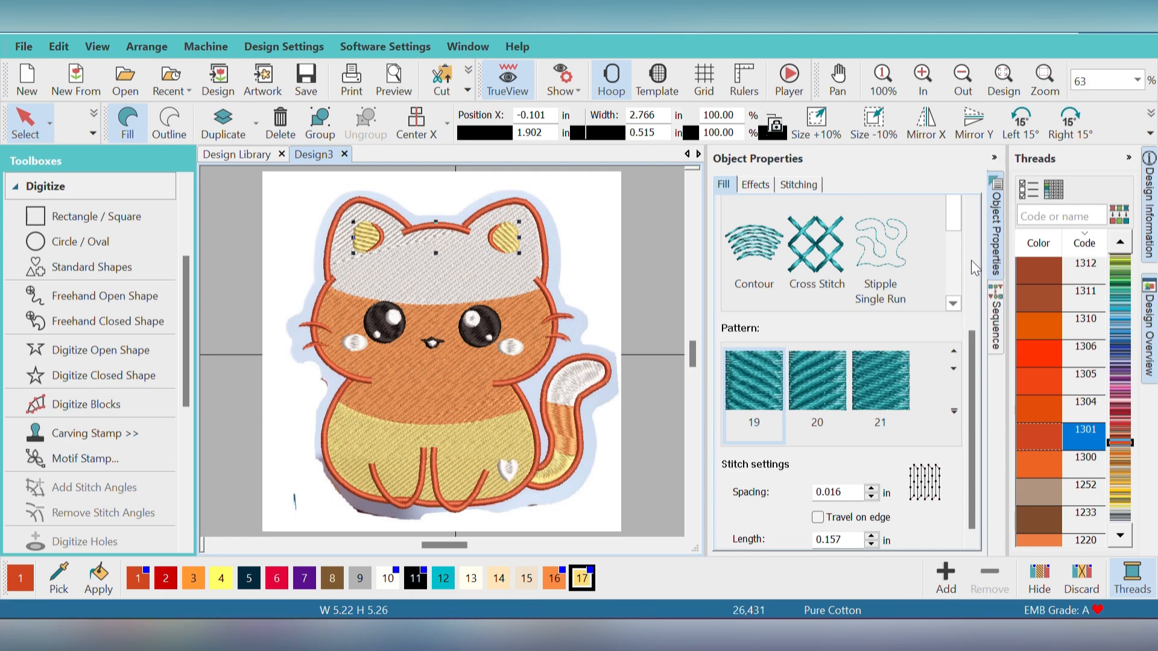
{"action": "left_click", "coordinate": [644, 379]}
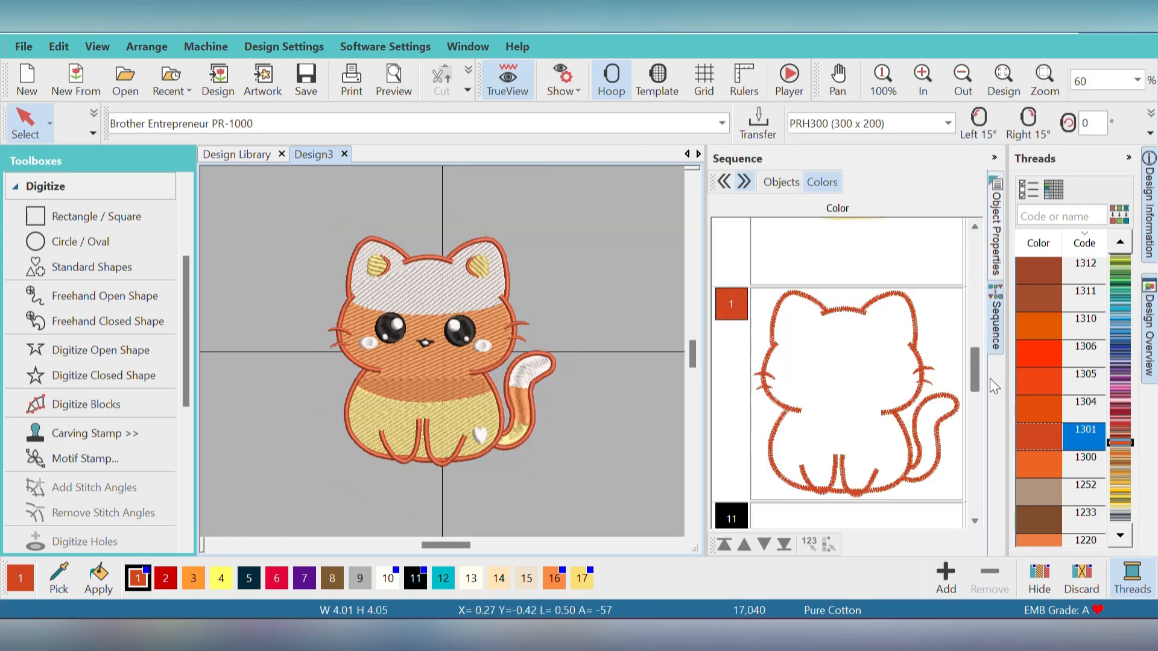
Recolor the outline and whisker color block with a darker reddish-brown thread from the thread chart.
{"action": "left_click", "coordinate": [857, 365]}
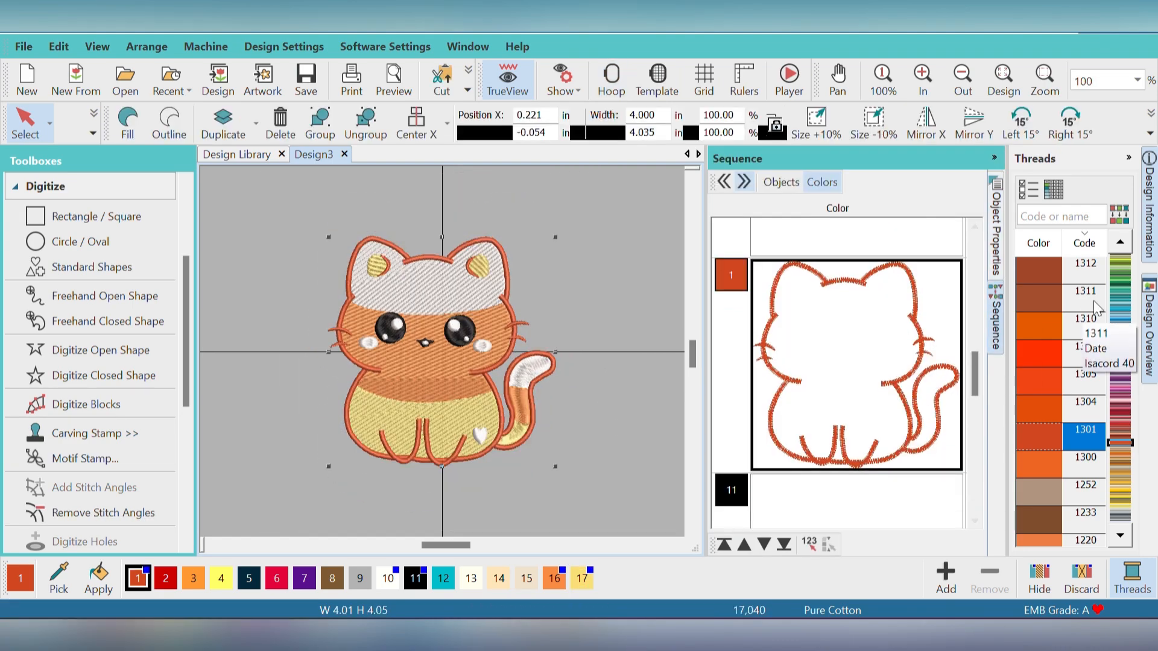
{"action": "left_click", "coordinate": [1055, 278]}
{"action": "left_click", "coordinate": [584, 416]}
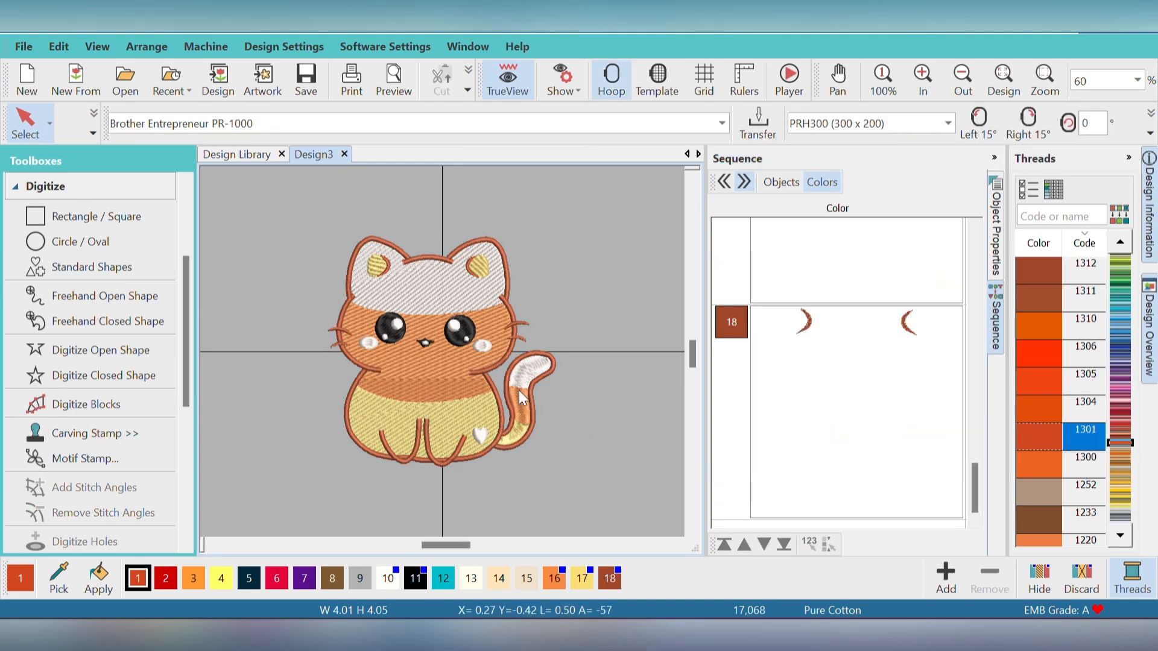
Play the stitch-out simulation of the whole design and raise the playback speed to 129900 s/m.
{"action": "left_click", "coordinate": [777, 81]}
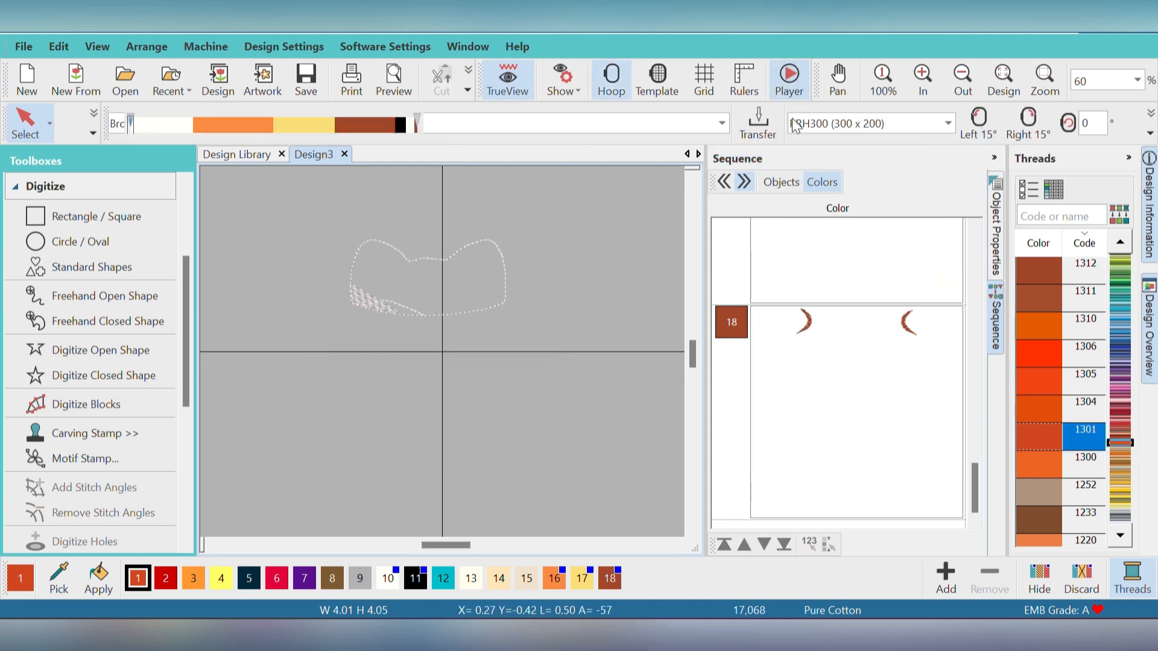
{"action": "left_click_drag", "start_coordinate": [841, 124], "coordinate": [836, 127]}
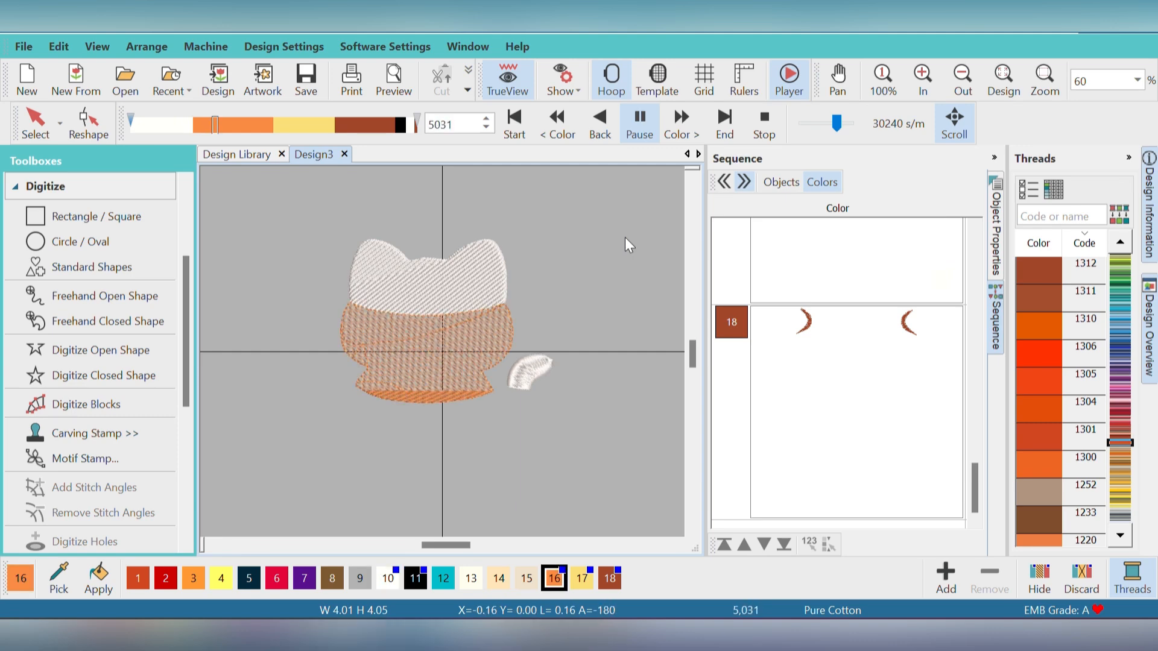
{"action": "left_click", "coordinate": [847, 128]}
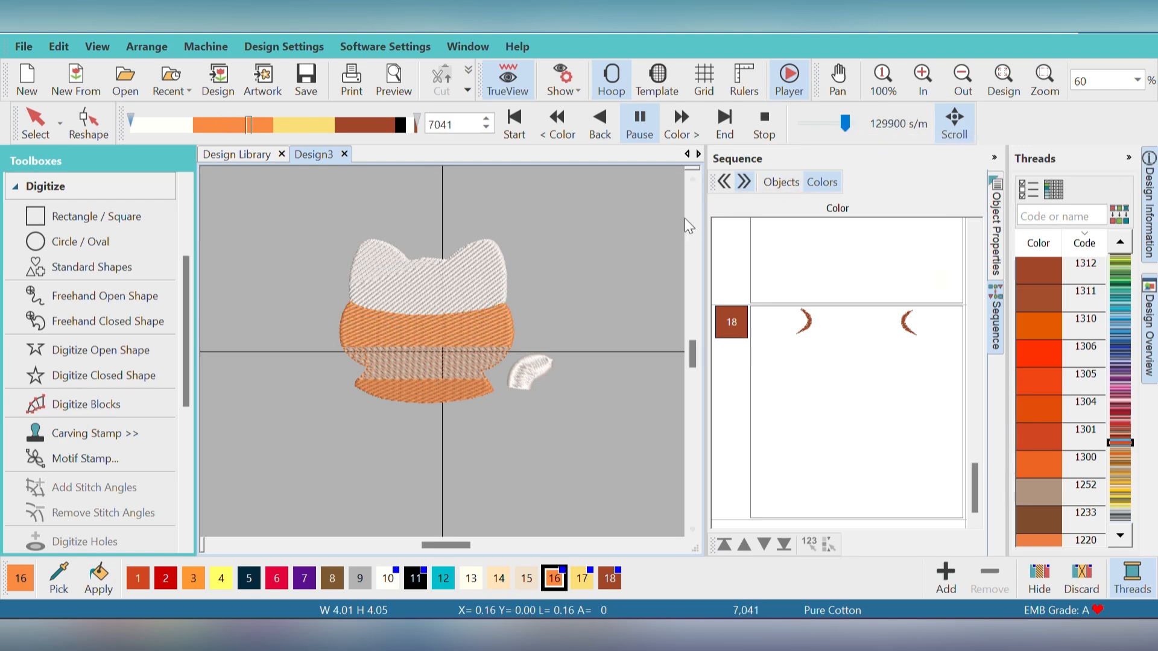